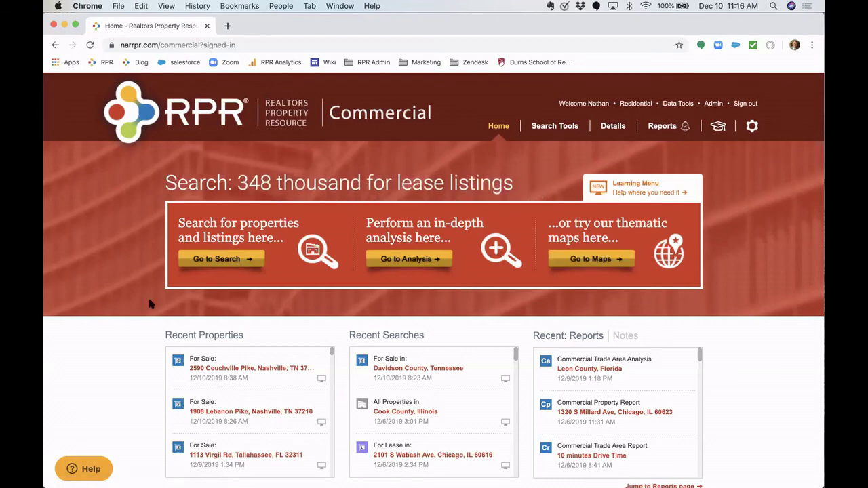
# - Scroll down to the page footer and highlight the support phone number
pyautogui.scroll(-2, 151, 304)
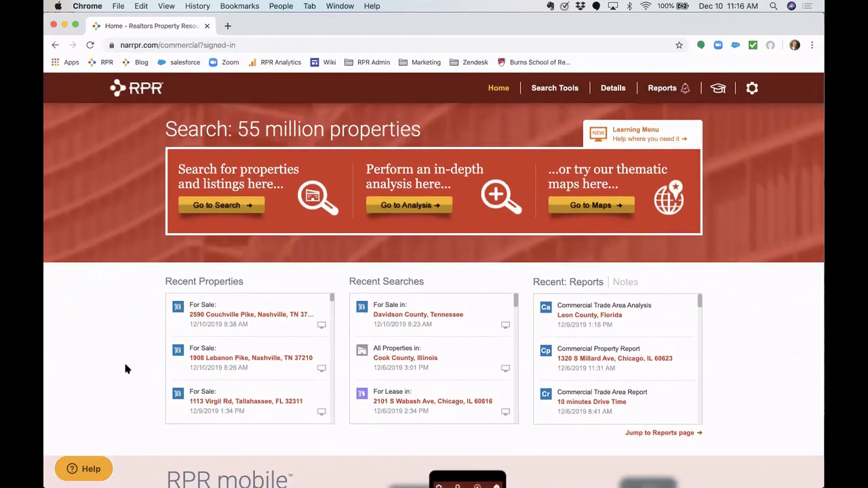
pyautogui.scroll(-1, 125, 367)
pyautogui.scroll(-12, 125, 369)
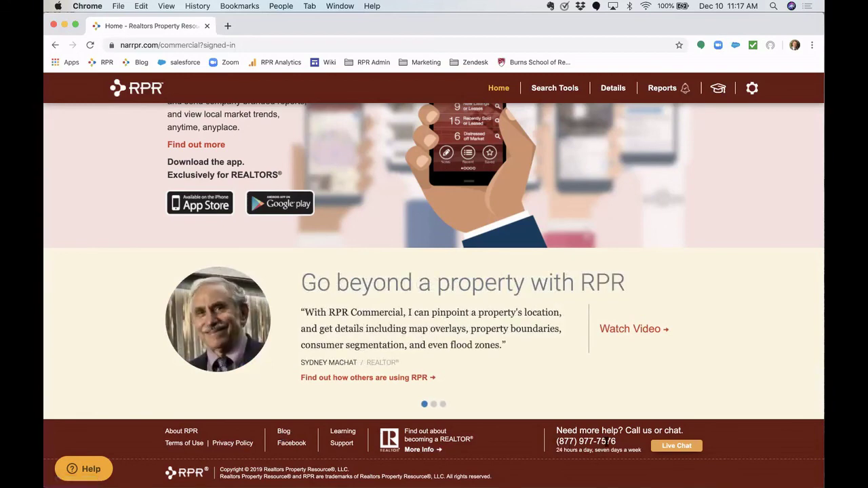
pyautogui.moveTo(617, 441); pyautogui.dragTo(555, 441)
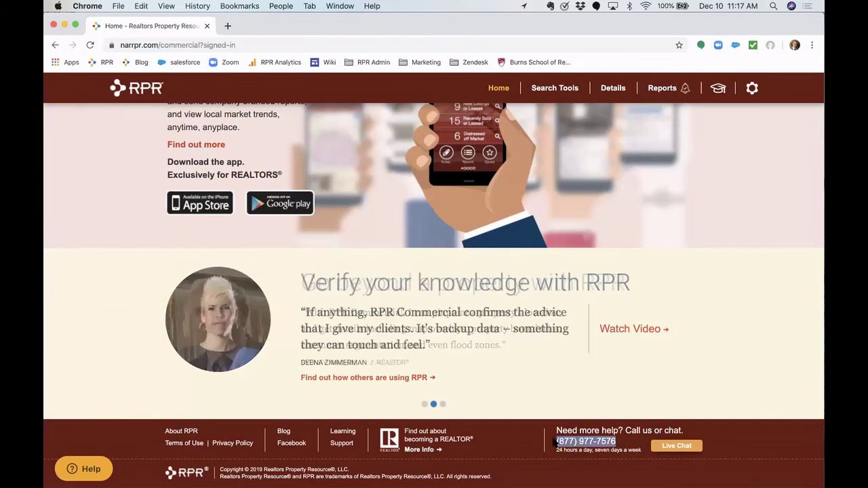
pyautogui.click(556, 441)
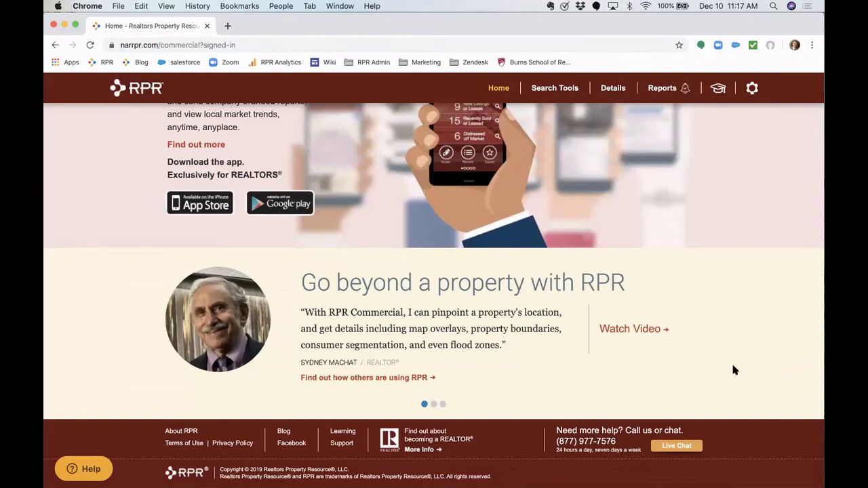
# - Browse the learning videos and help panel, then close it
pyautogui.scroll(10, 732, 368)
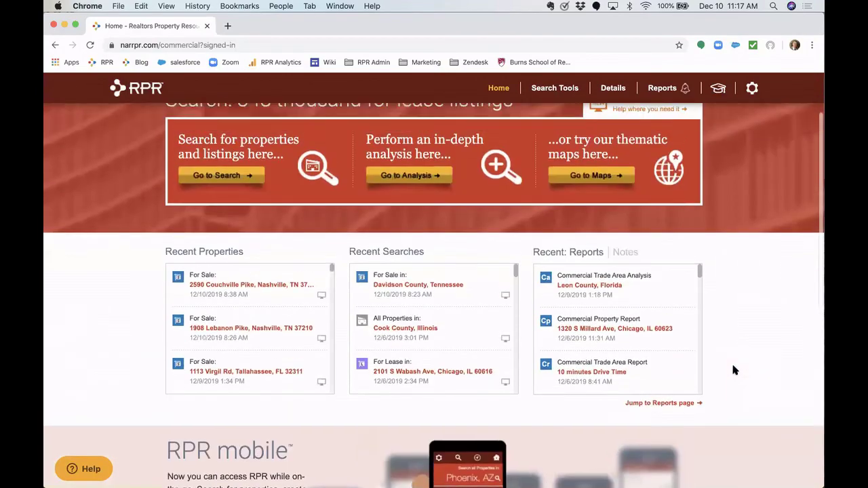
pyautogui.scroll(2, 733, 370)
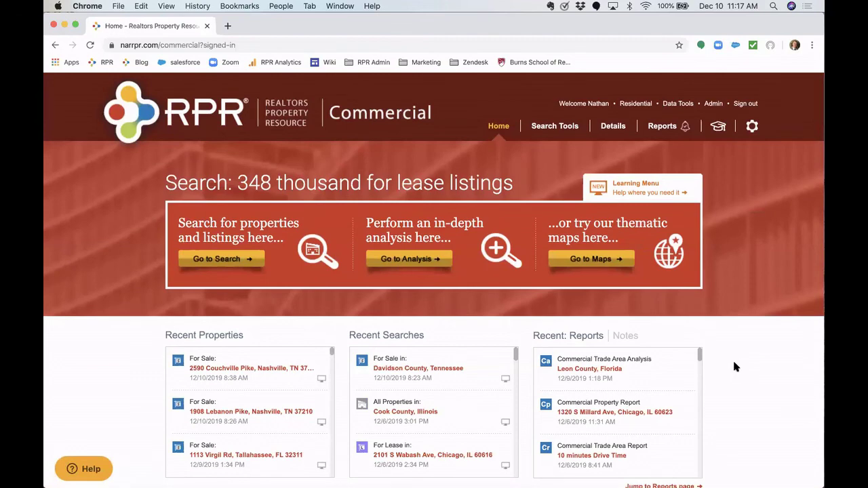
pyautogui.click(727, 130)
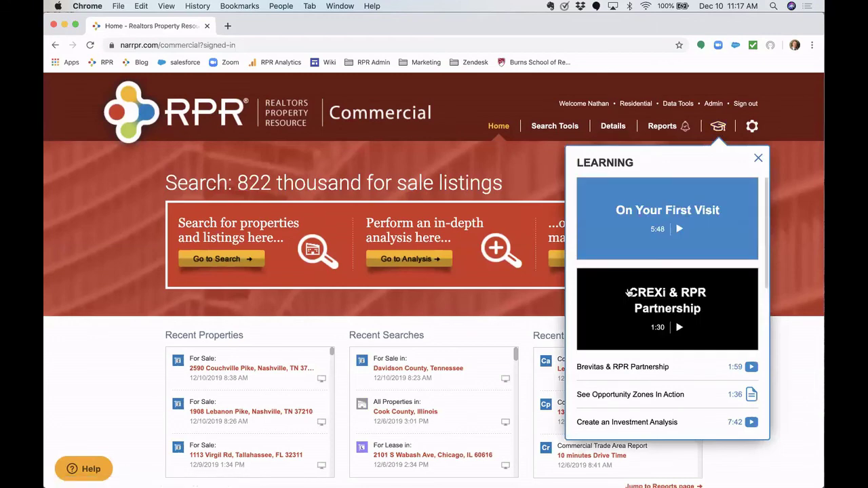
pyautogui.scroll(-3, 618, 271)
pyautogui.scroll(-2, 627, 291)
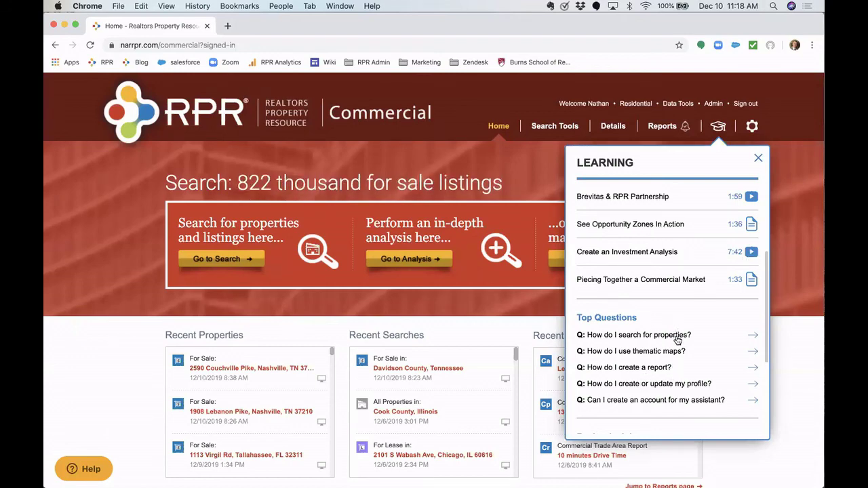
pyautogui.click(759, 160)
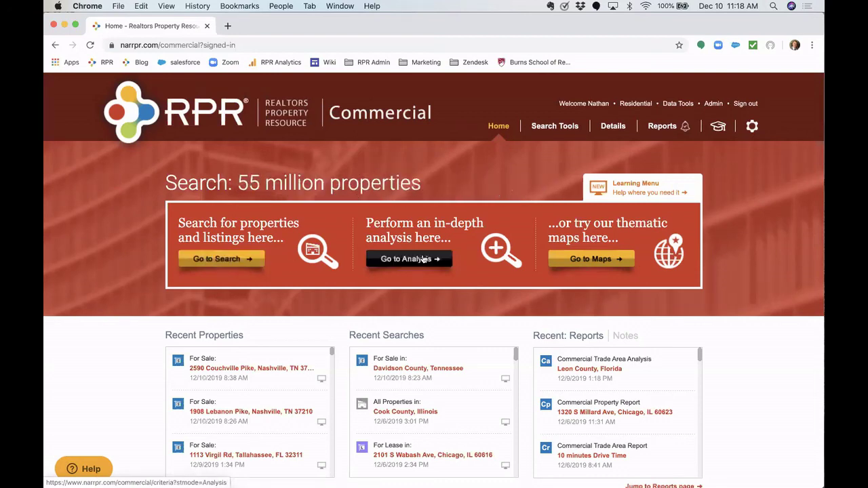
# - Open the property and listing search with the advanced criteria expanded
pyautogui.click(251, 265)
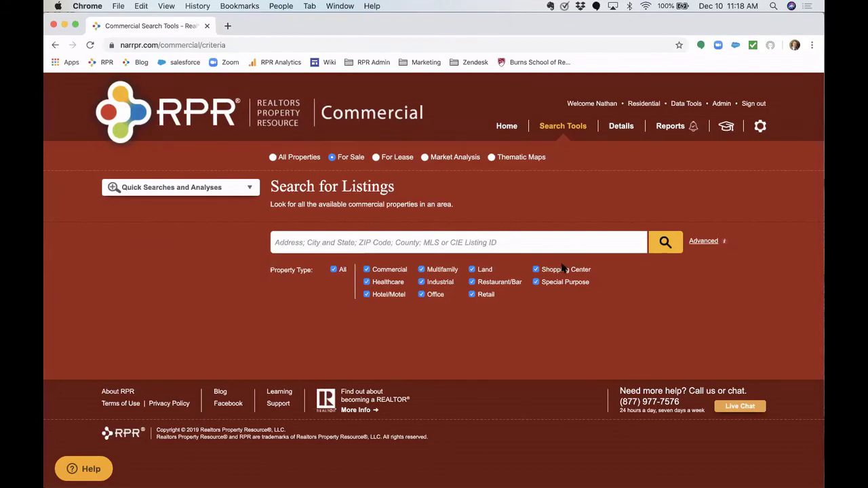
pyautogui.click(702, 242)
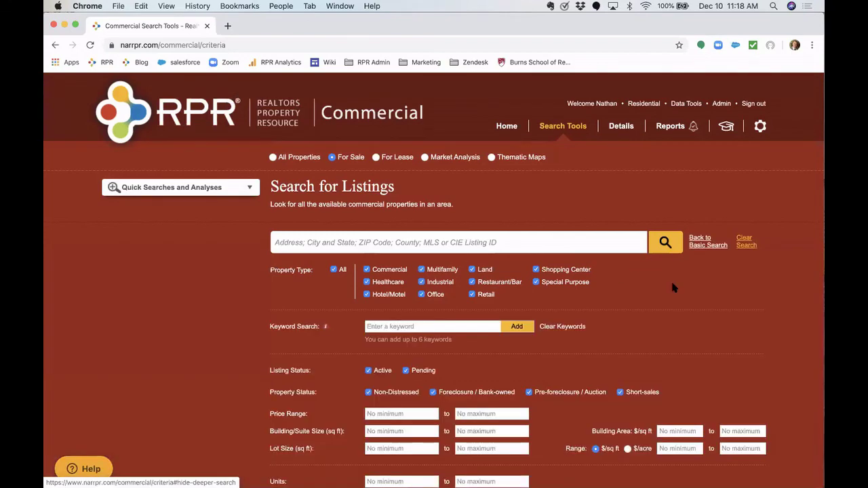
pyautogui.scroll(-3, 671, 279)
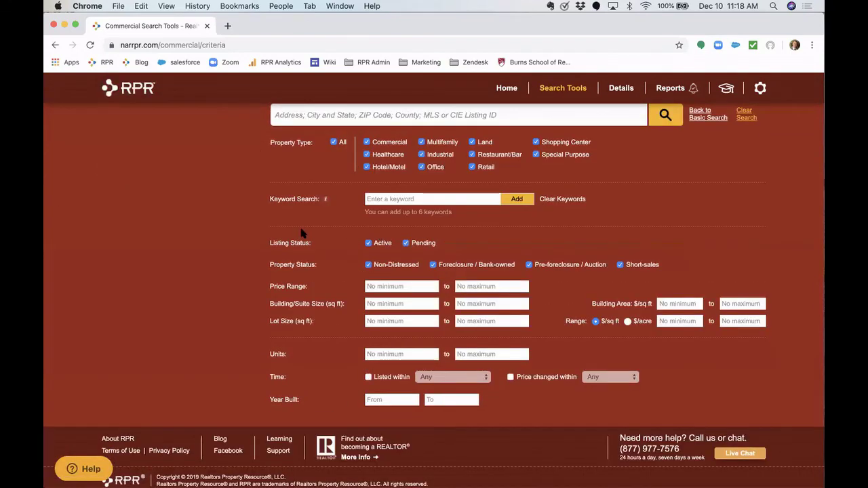
pyautogui.scroll(1, 304, 234)
pyautogui.scroll(2, 303, 234)
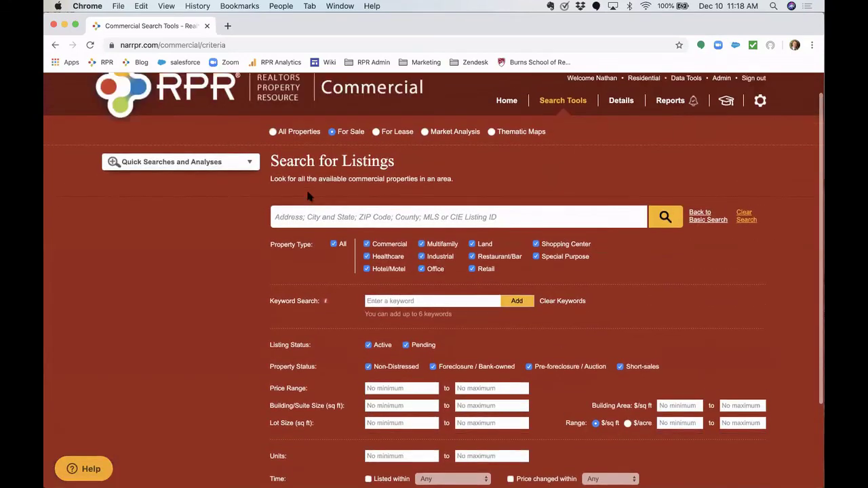
# - Switch the search type from For Lease to All Properties
pyautogui.click(399, 134)
pyautogui.scroll(-1, 333, 275)
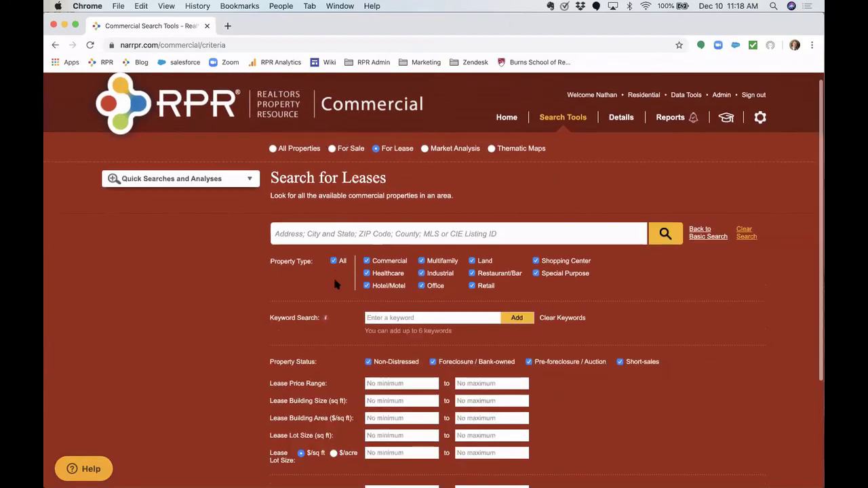
pyautogui.scroll(-2, 331, 393)
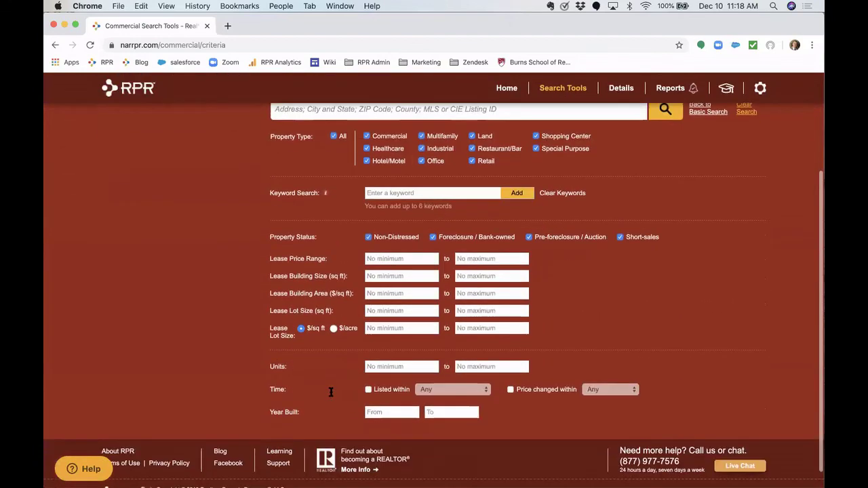
pyautogui.scroll(3, 331, 392)
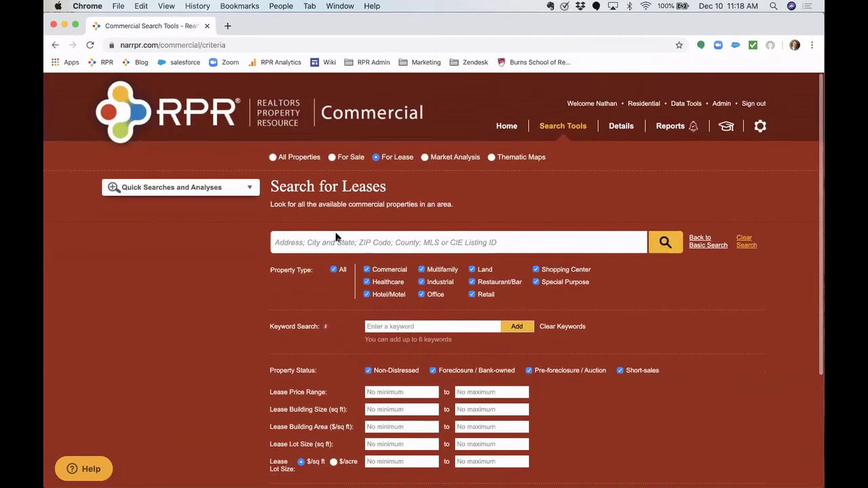
pyautogui.click(286, 158)
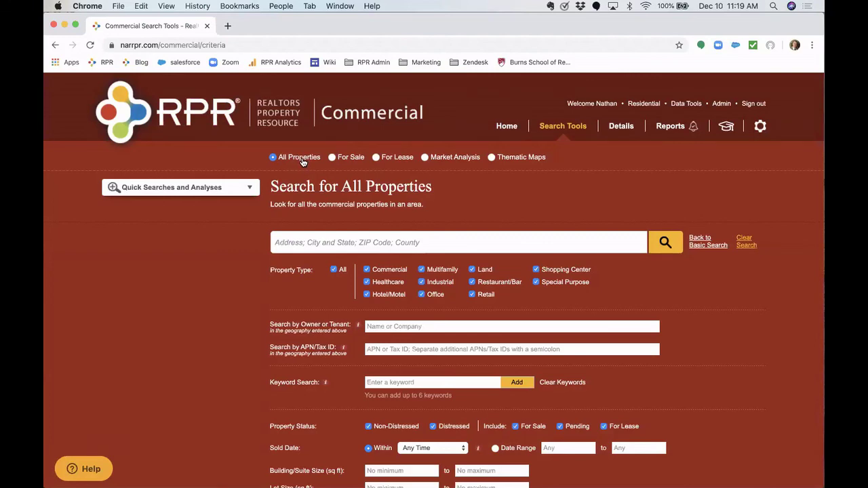
# - Search Davidson County, Tennessee with the property type filter limited to Land
pyautogui.click(293, 243)
pyautogui.write('Davids')
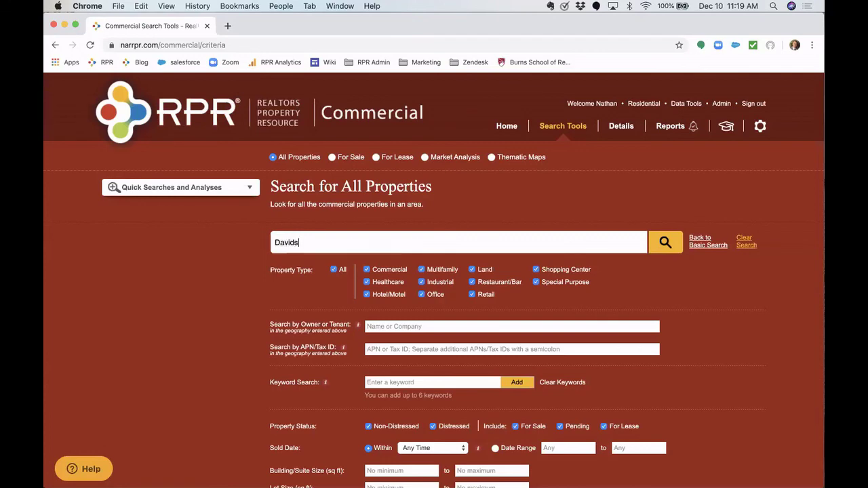
pyautogui.write('on County, Ten')
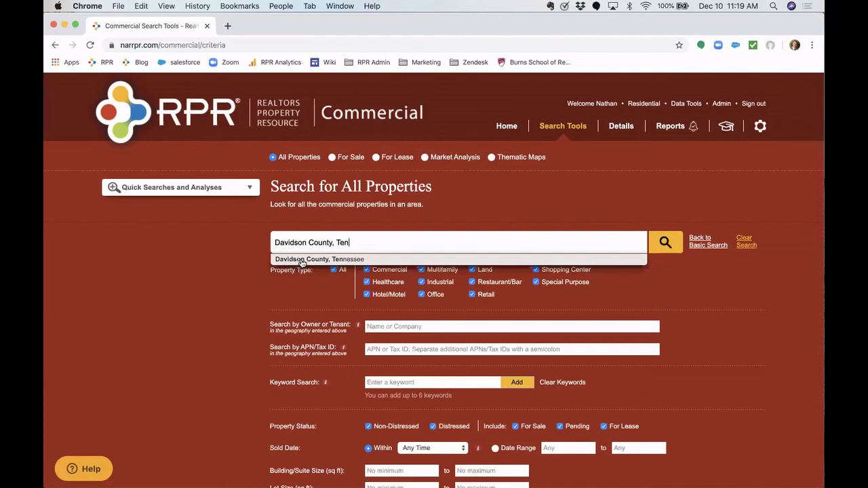
pyautogui.click(645, 258)
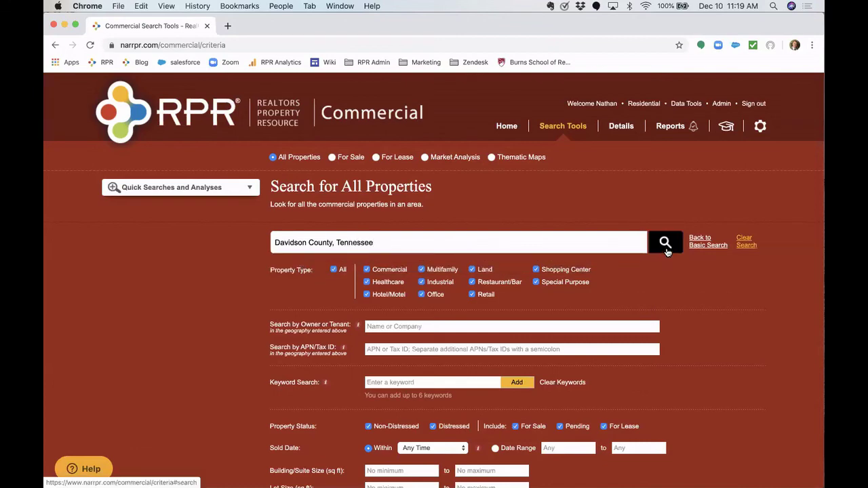
pyautogui.click(334, 270)
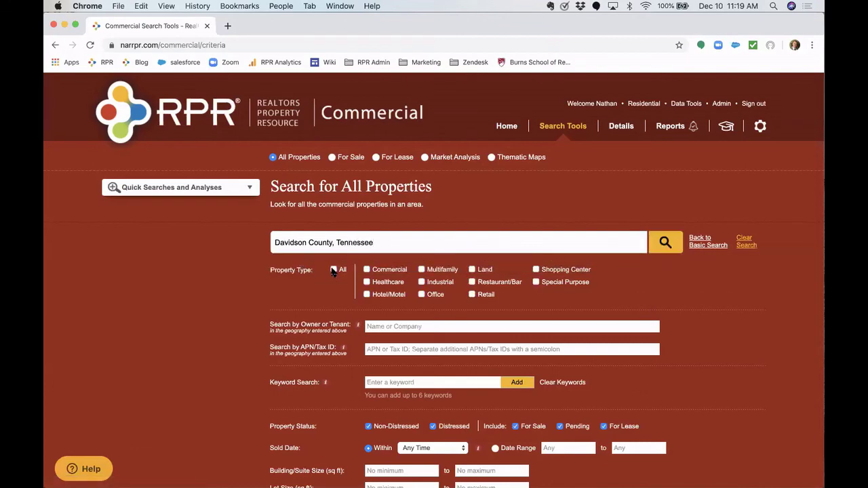
pyautogui.click(473, 270)
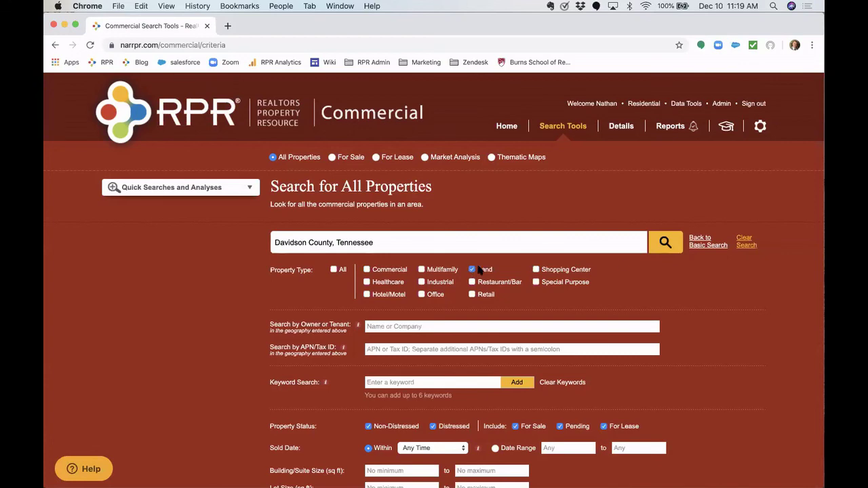
pyautogui.click(666, 251)
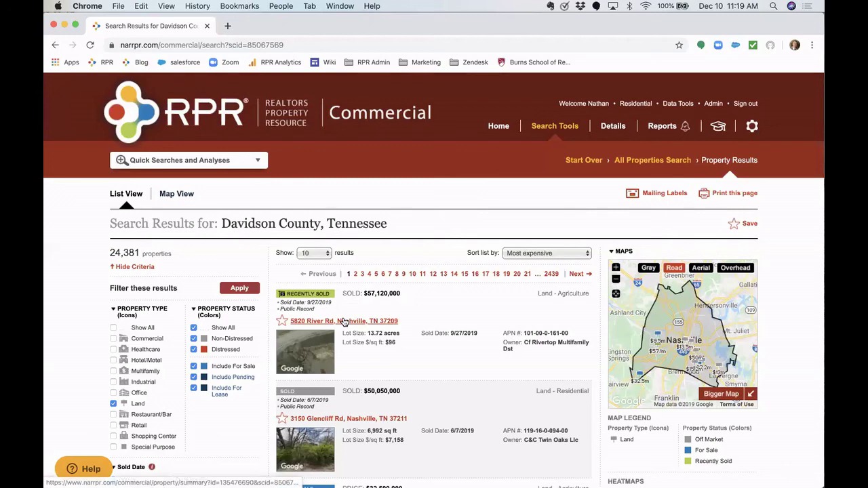
pyautogui.scroll(-1, 333, 312)
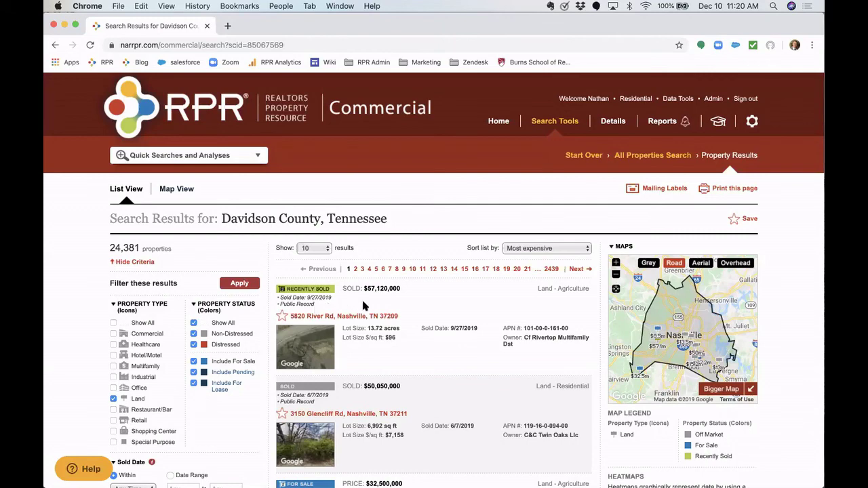
pyautogui.click(336, 317)
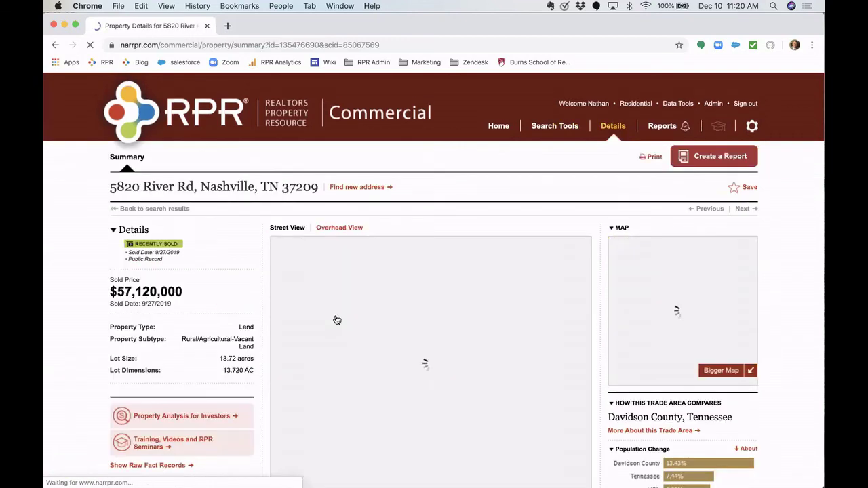
pyautogui.scroll(-3, 219, 339)
pyautogui.scroll(-2, 219, 327)
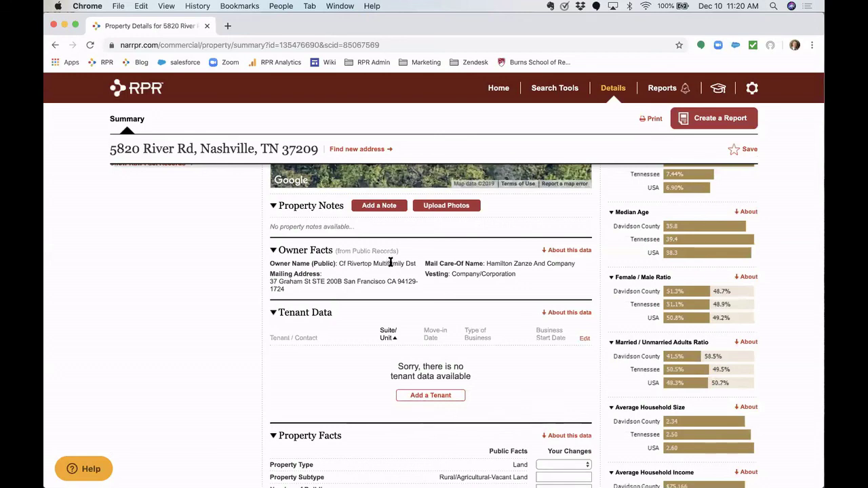
pyautogui.scroll(-2, 391, 261)
pyautogui.scroll(-6, 391, 261)
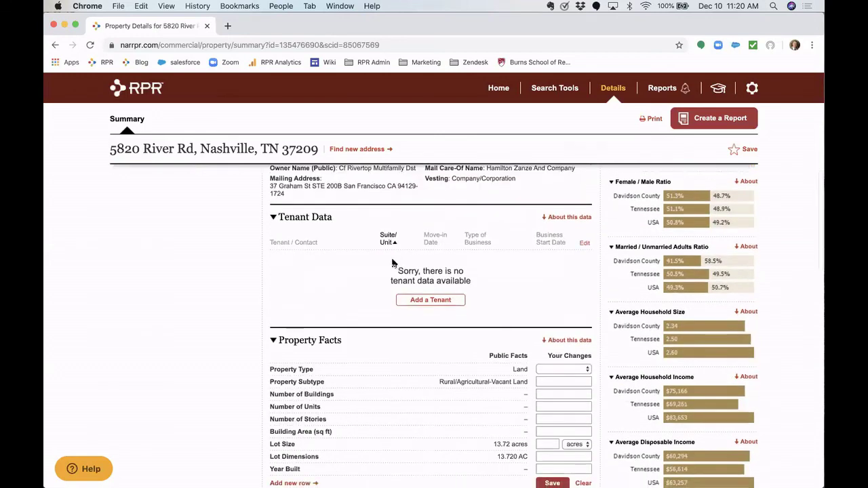
pyautogui.scroll(-7, 392, 263)
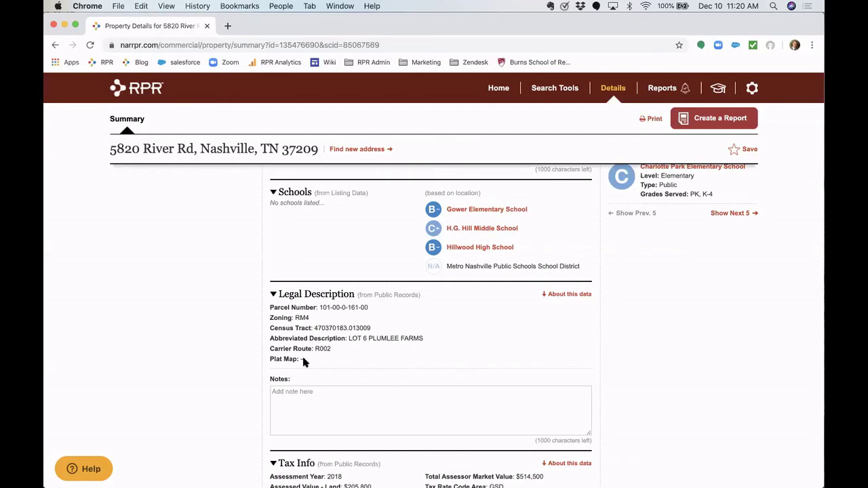
pyautogui.scroll(2, 303, 360)
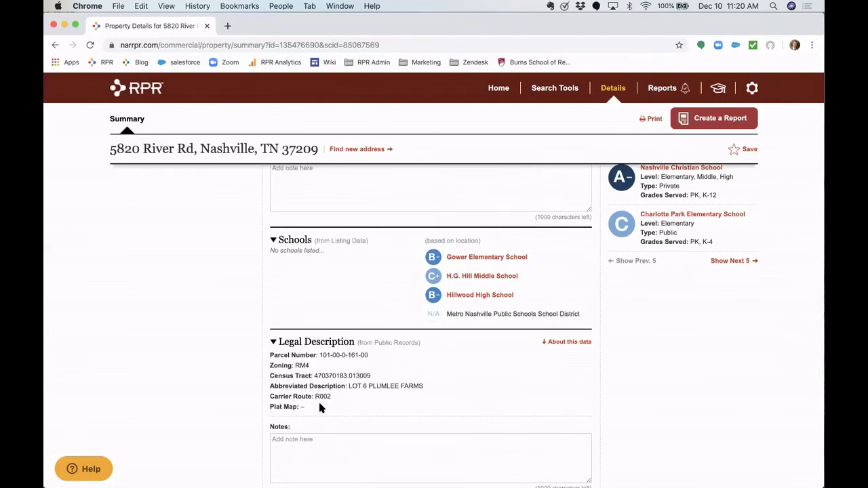
pyautogui.scroll(15, 319, 407)
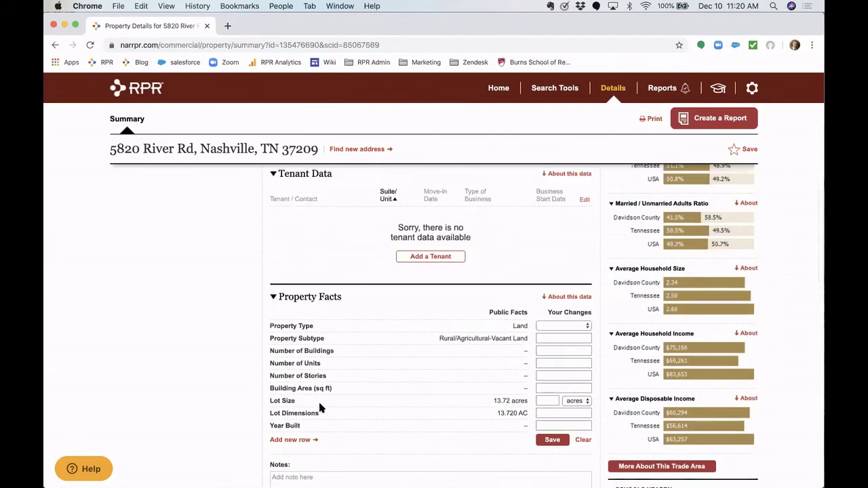
pyautogui.scroll(5, 310, 394)
pyautogui.click(178, 207)
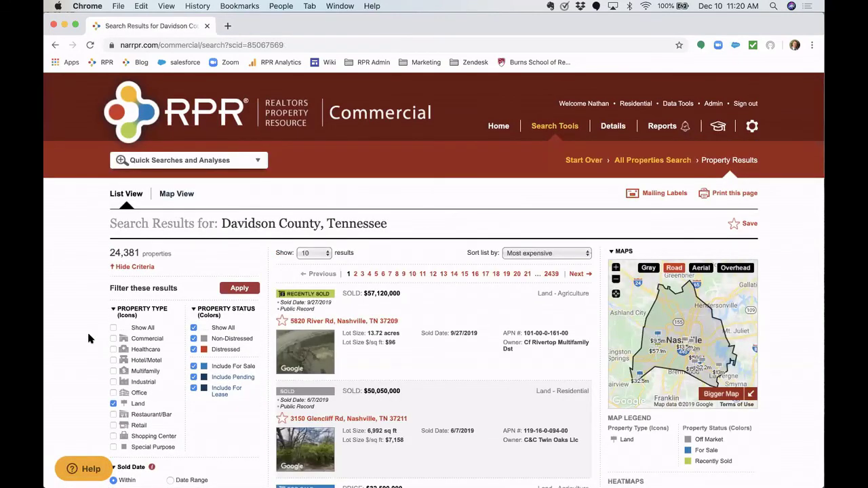
# - Limit the Davidson County land results to properties sold within 1 year
pyautogui.scroll(-5, 86, 330)
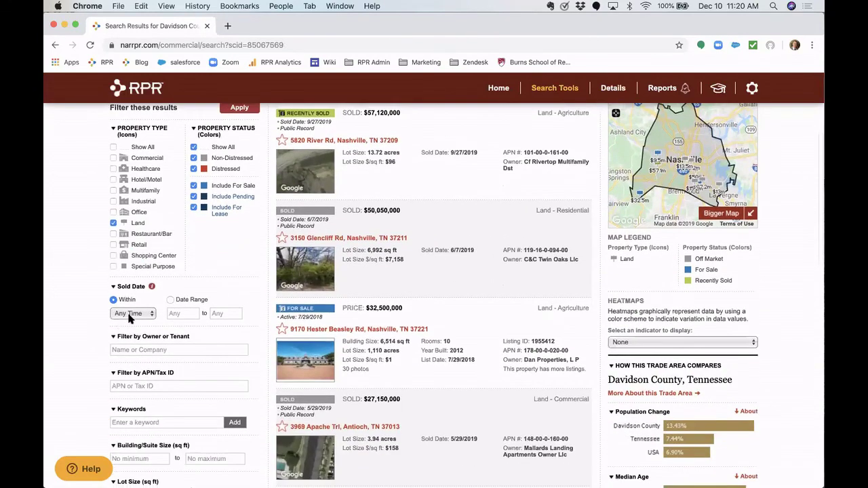
pyautogui.click(131, 315)
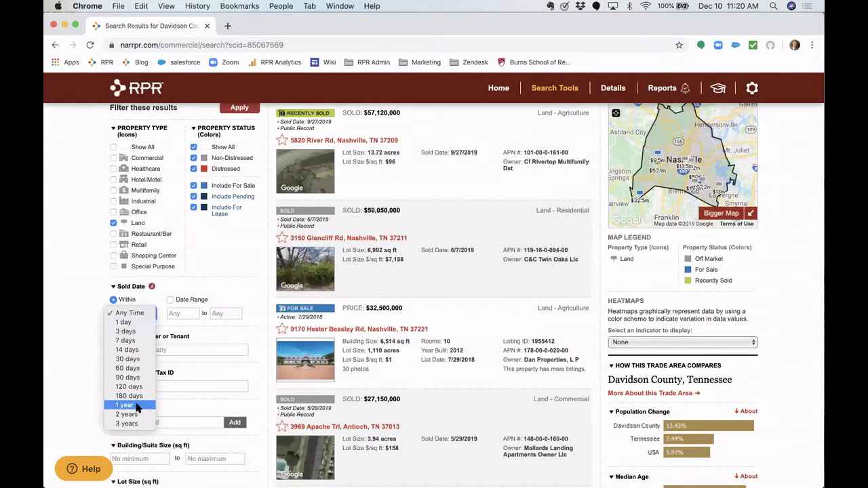
pyautogui.click(136, 405)
pyautogui.scroll(3, 203, 306)
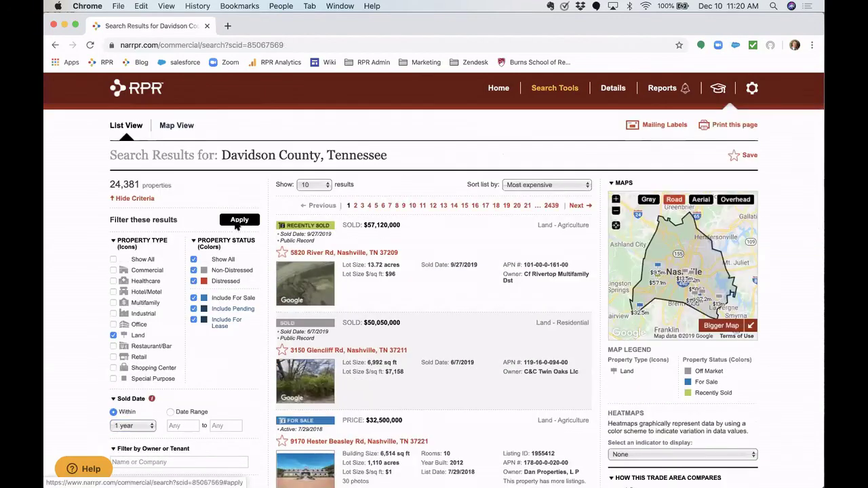
pyautogui.click(238, 224)
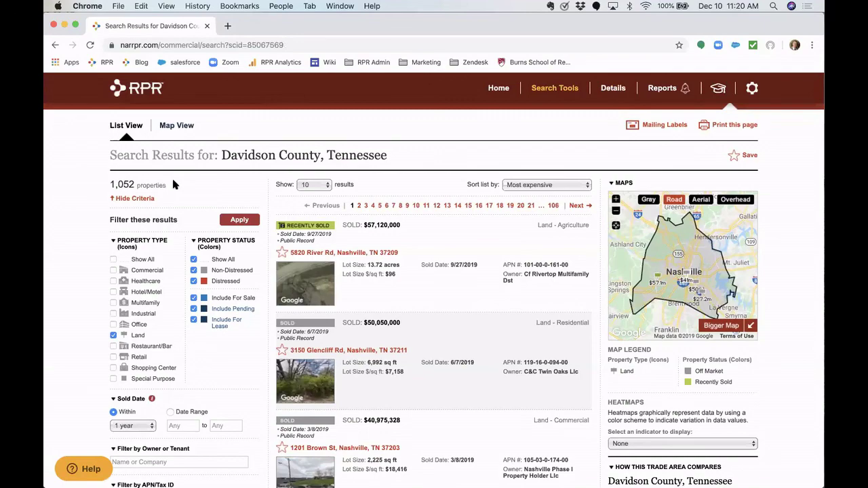
# - Scroll through the 1,052 results and reselect the Sold Date period
pyautogui.scroll(-3, 173, 184)
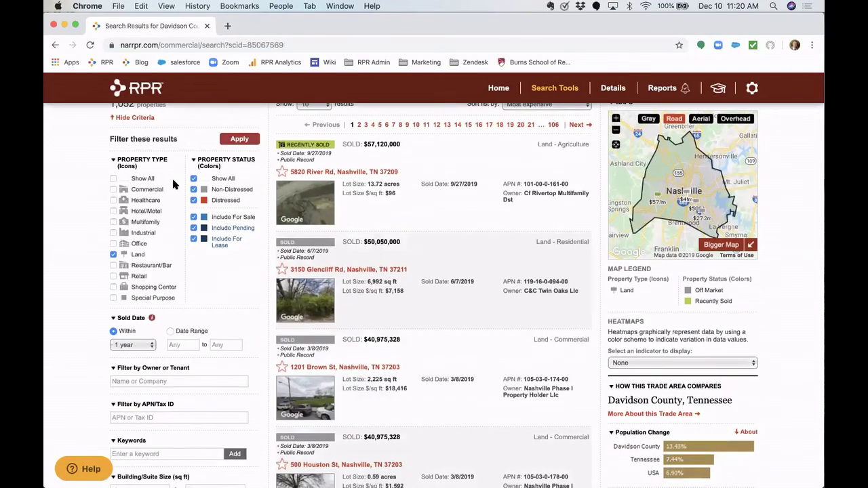
pyautogui.scroll(-5, 172, 182)
pyautogui.scroll(-2, 142, 426)
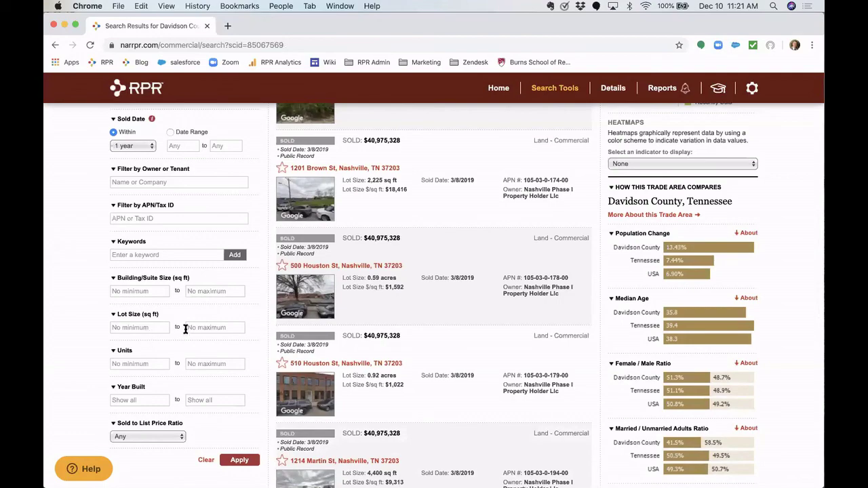
pyautogui.scroll(10, 187, 331)
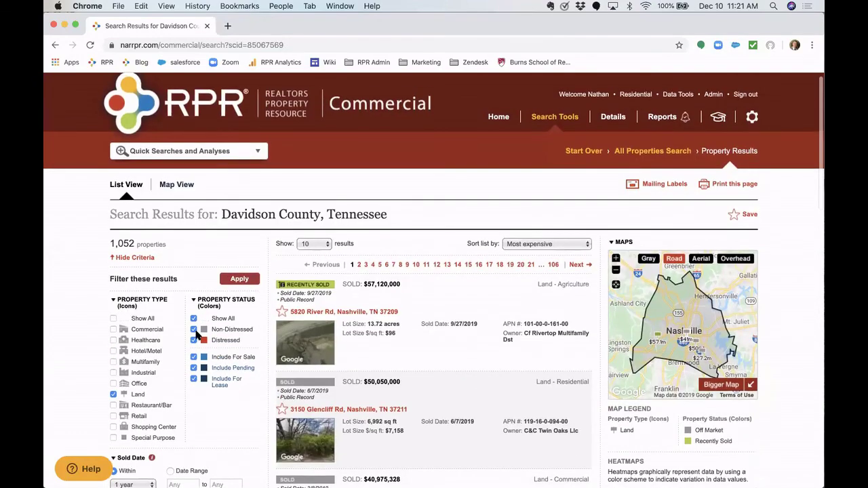
pyautogui.scroll(-2, 125, 407)
pyautogui.click(126, 419)
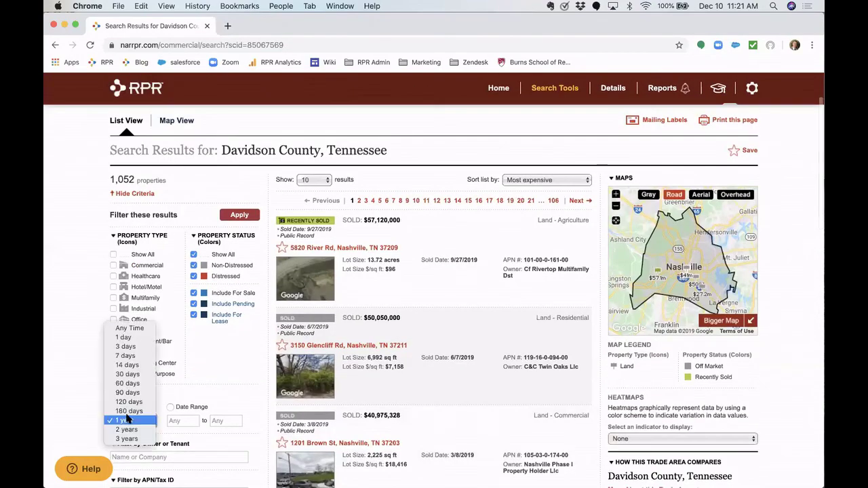
pyautogui.click(145, 332)
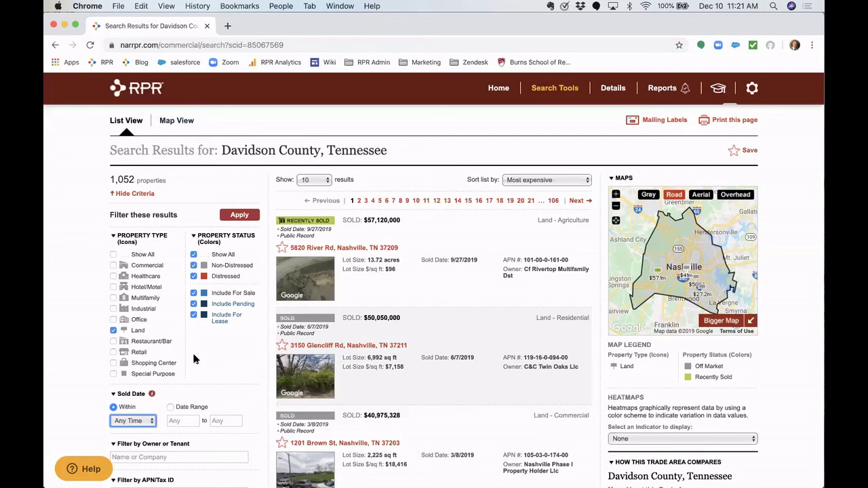
pyautogui.scroll(2, 192, 350)
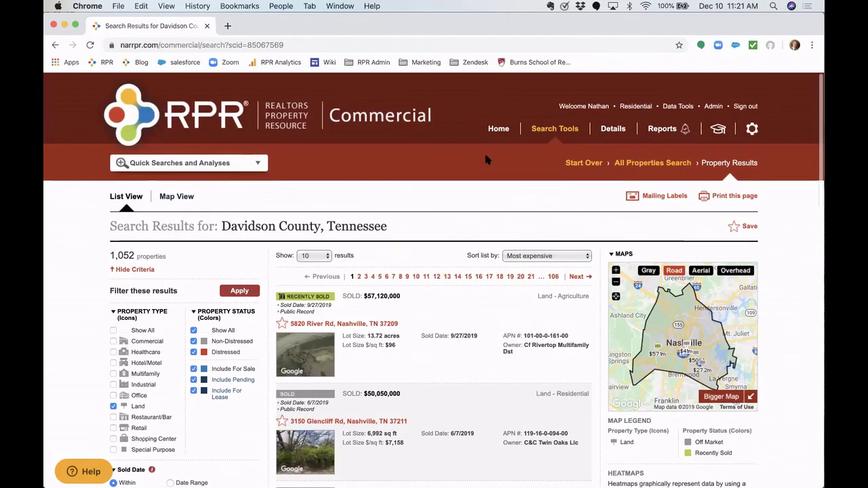
# - Switch to a For Sale listings search with a 217,800 sq ft minimum lot size
pyautogui.click(649, 161)
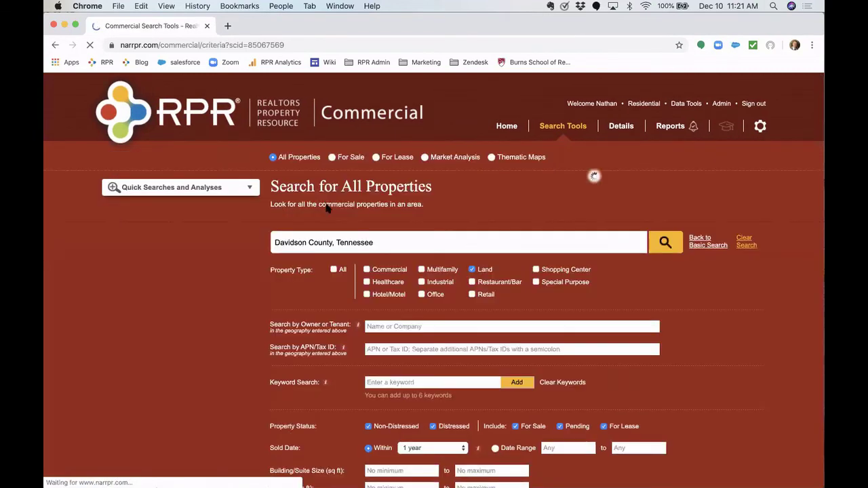
pyautogui.click(332, 158)
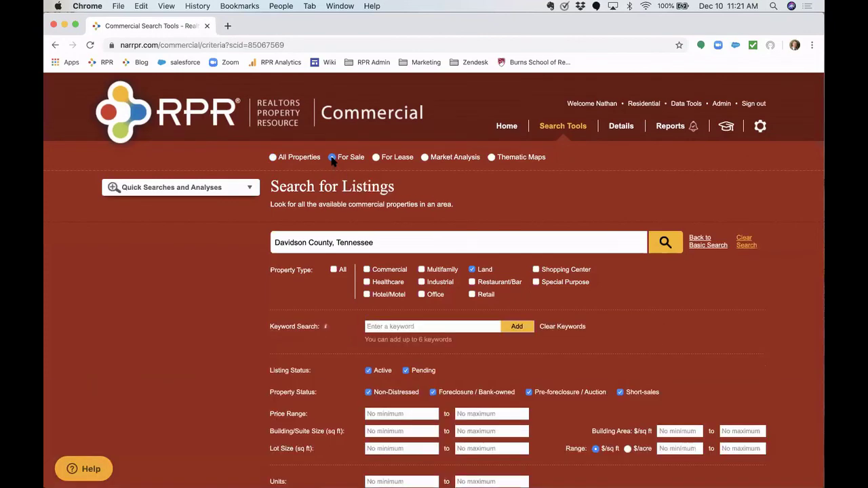
pyautogui.scroll(-1, 283, 388)
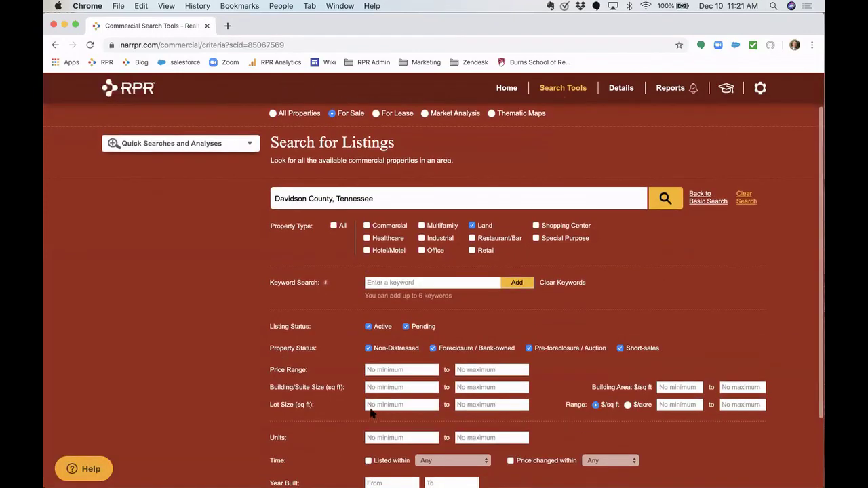
pyautogui.click(379, 406)
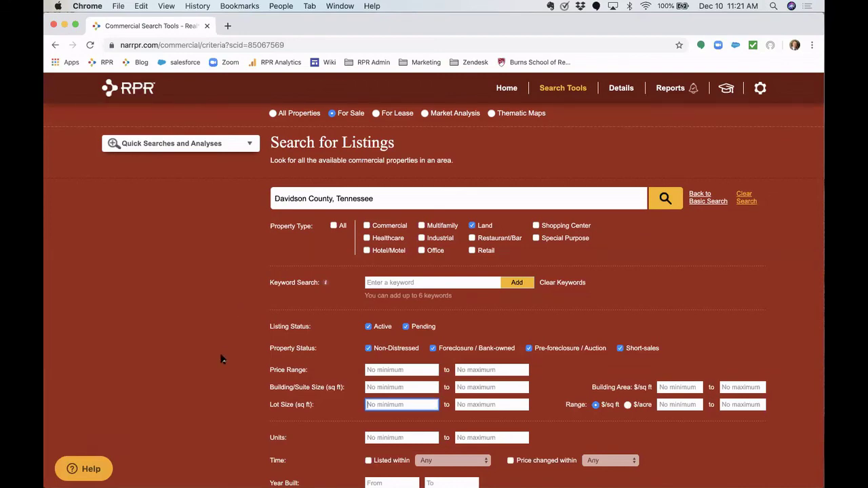
pyautogui.scroll(-1, 221, 358)
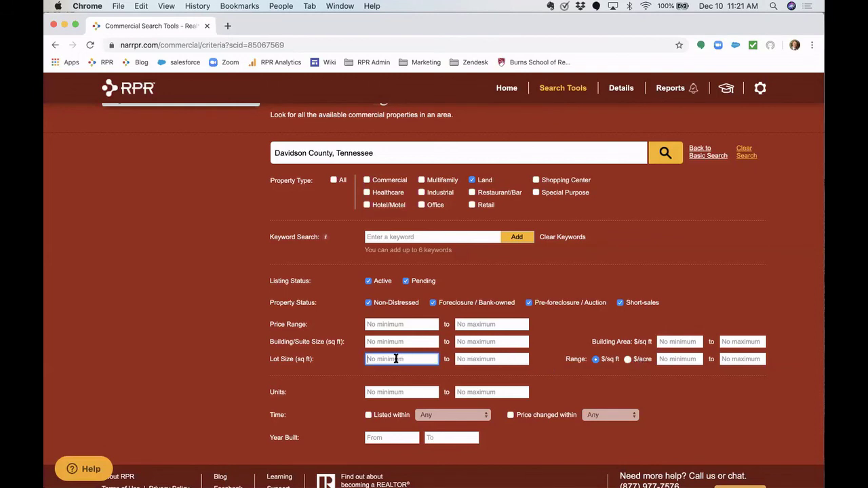
pyautogui.write('217,800')
pyautogui.click(244, 352)
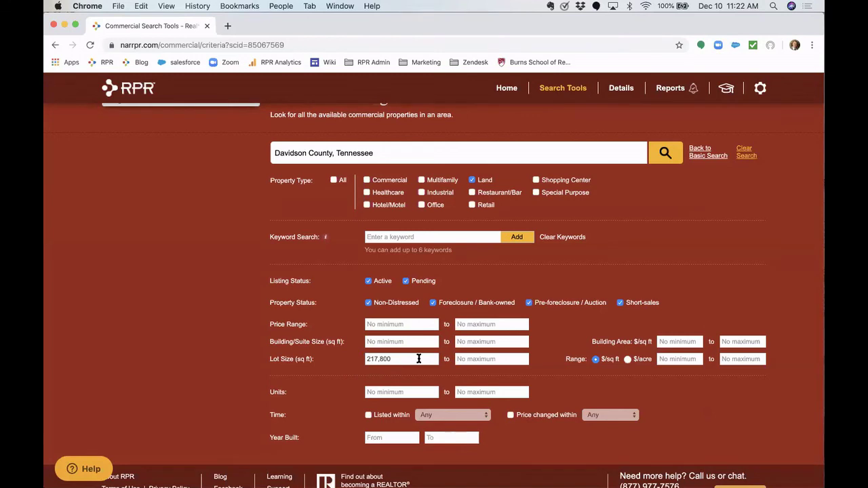
pyautogui.scroll(-2, 418, 359)
pyautogui.scroll(3, 418, 359)
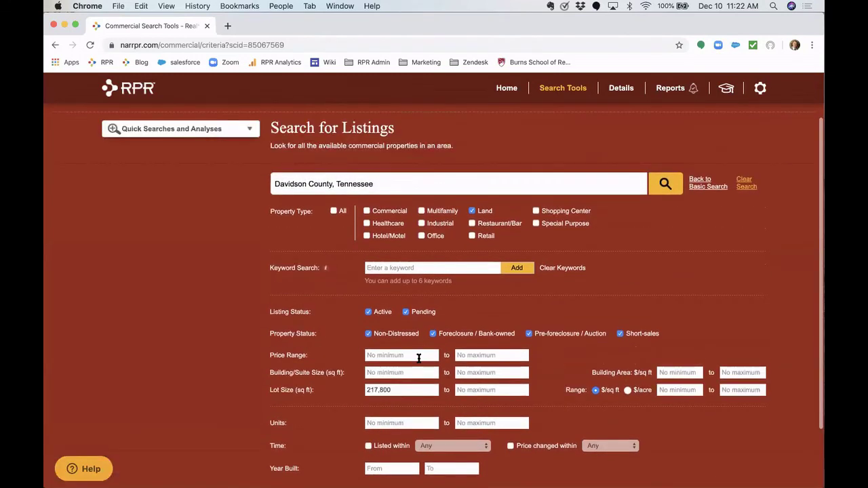
# - Run the for-sale land search and enlarge the map of the 160 listings
pyautogui.click(667, 183)
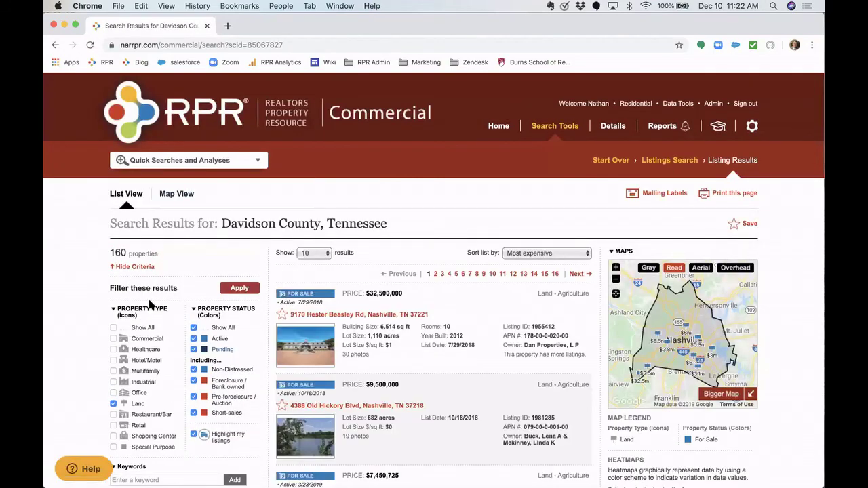
pyautogui.scroll(-2, 426, 353)
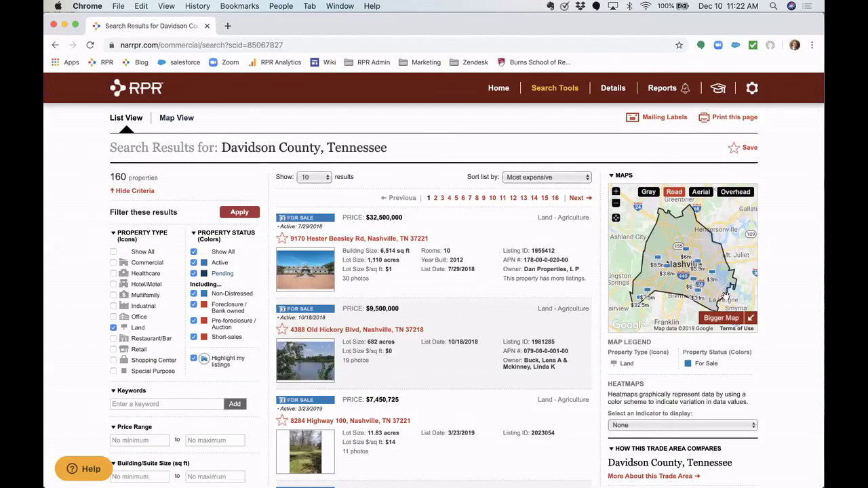
pyautogui.click(717, 318)
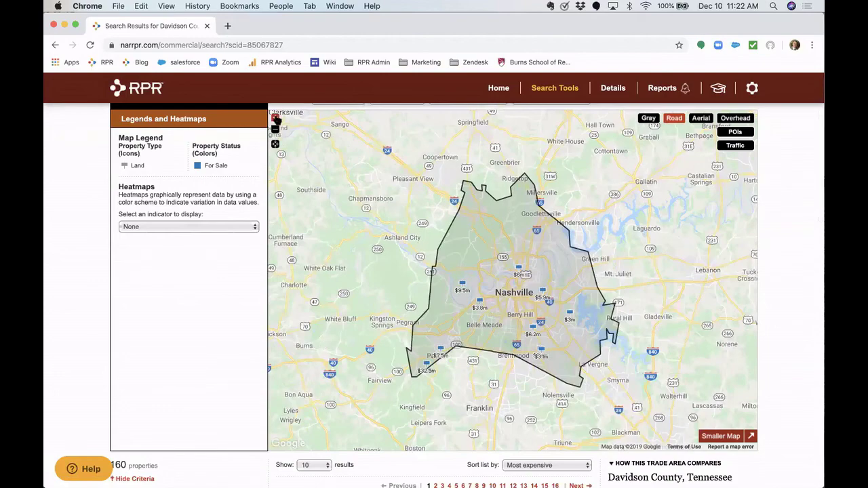
pyautogui.click(275, 119)
pyautogui.click(275, 118)
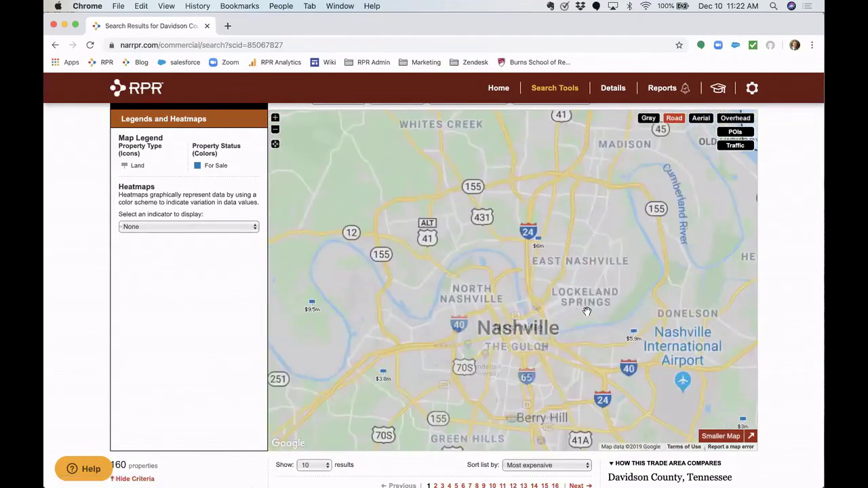
pyautogui.moveTo(529, 285); pyautogui.dragTo(423, 214)
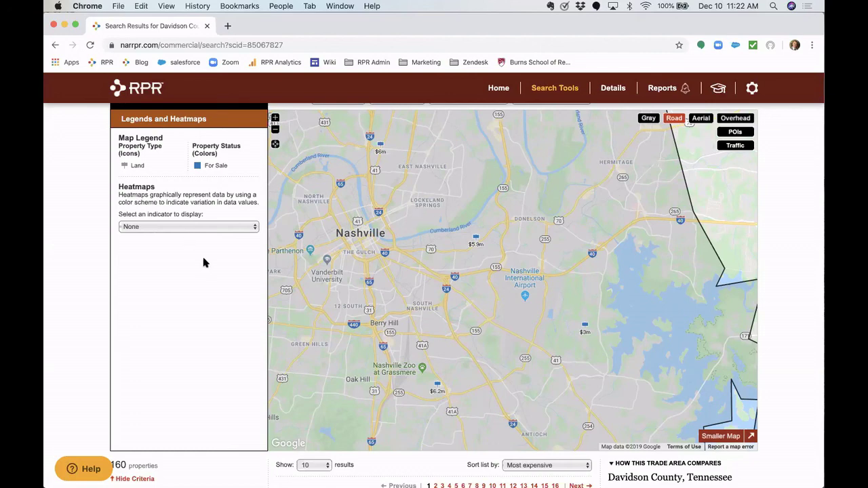
pyautogui.moveTo(518, 320); pyautogui.dragTo(490, 317)
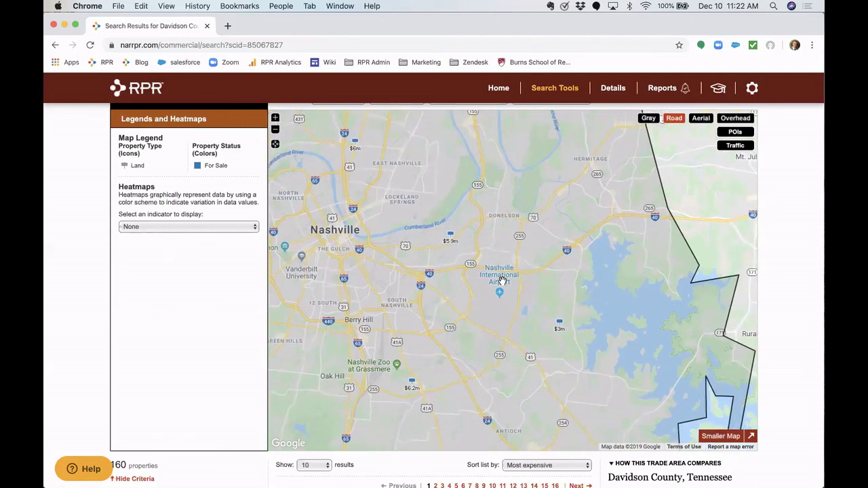
pyautogui.click(560, 327)
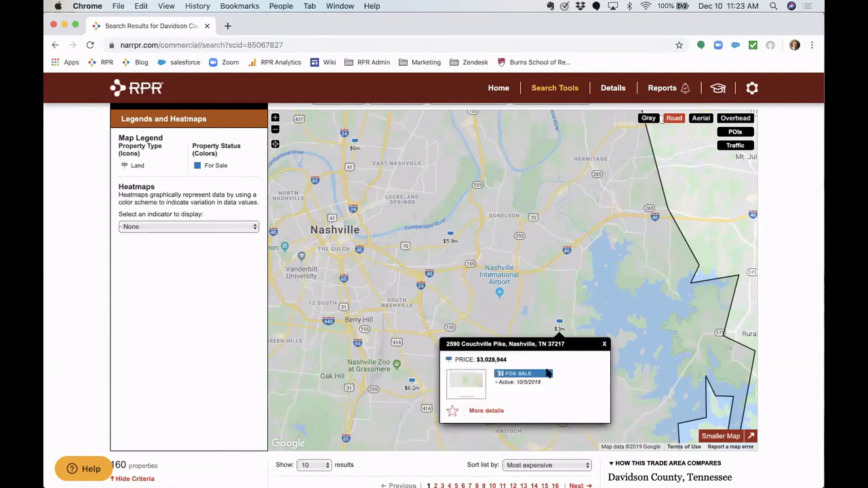
pyautogui.scroll(-2, 548, 374)
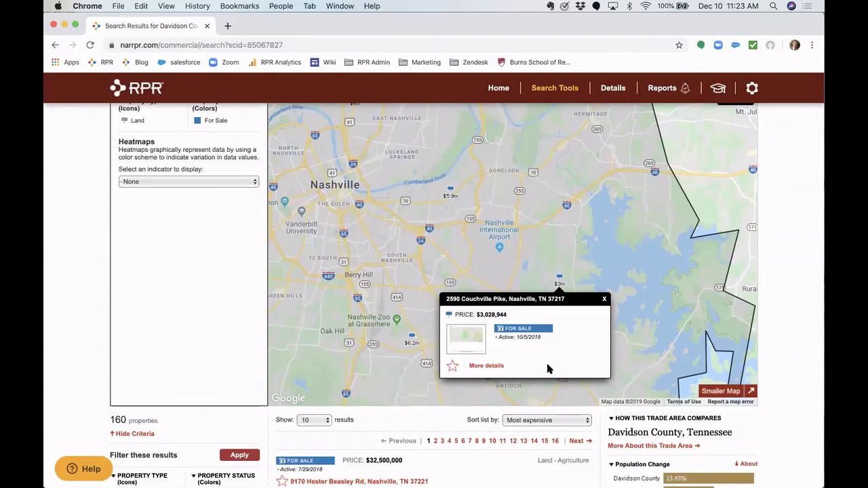
pyautogui.click(488, 366)
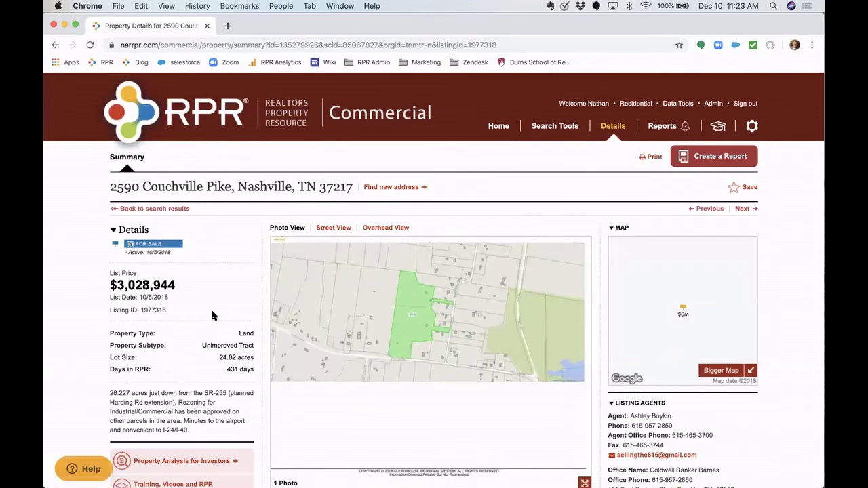
pyautogui.scroll(-1, 212, 316)
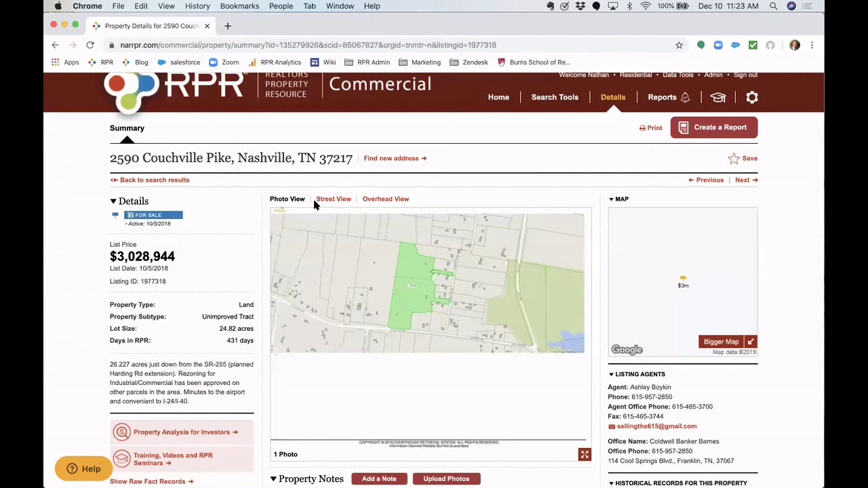
pyautogui.scroll(-3, 319, 320)
pyautogui.scroll(4, 320, 319)
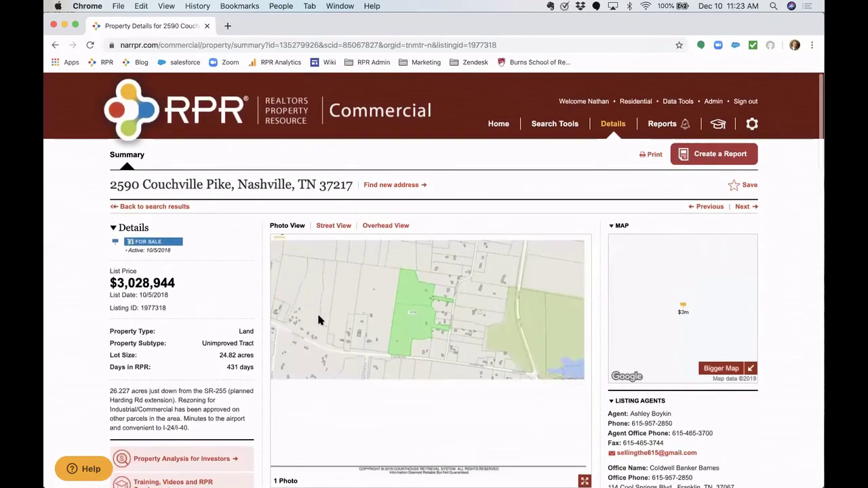
pyautogui.scroll(-4, 321, 319)
pyautogui.scroll(3, 328, 271)
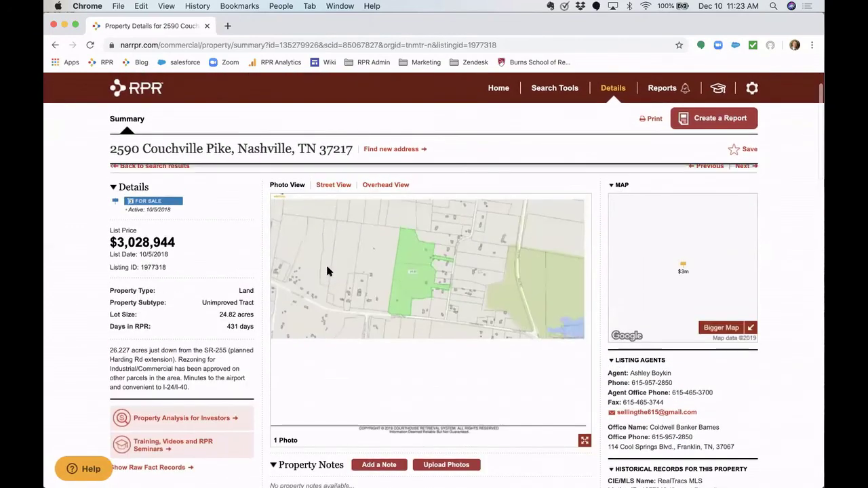
# - Switch the property image from Street View to a zoomed-out overhead satellite view
pyautogui.click(344, 187)
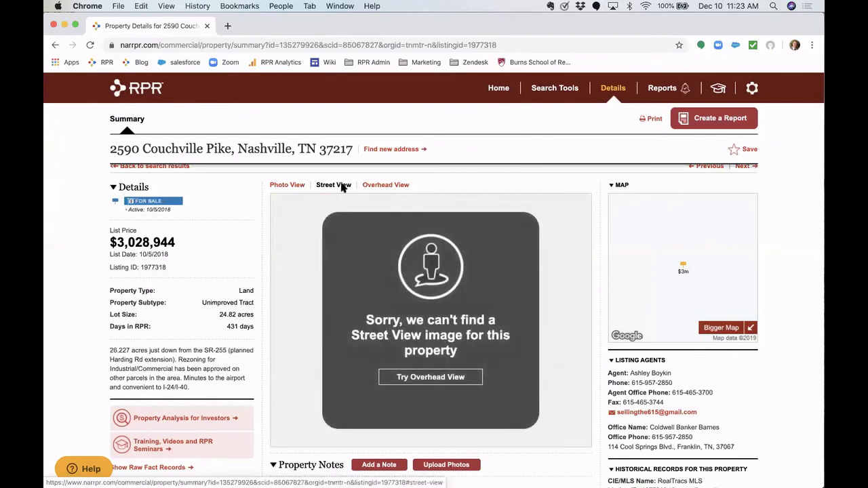
pyautogui.click(399, 185)
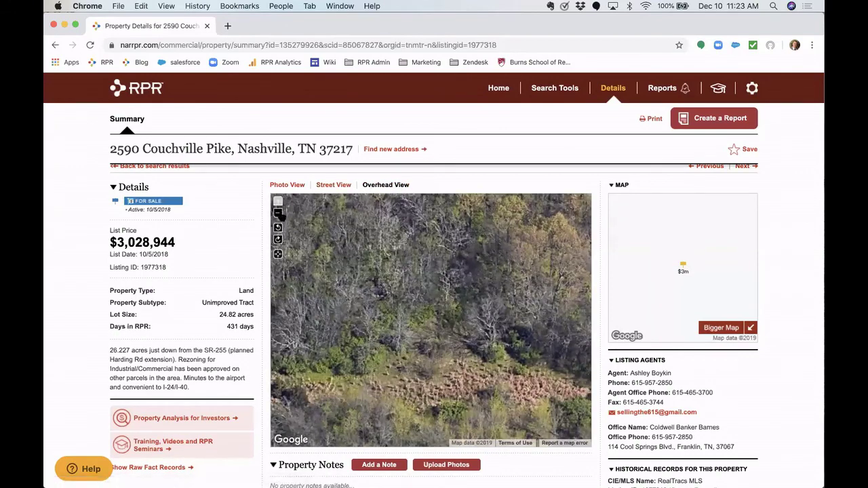
pyautogui.click(278, 214)
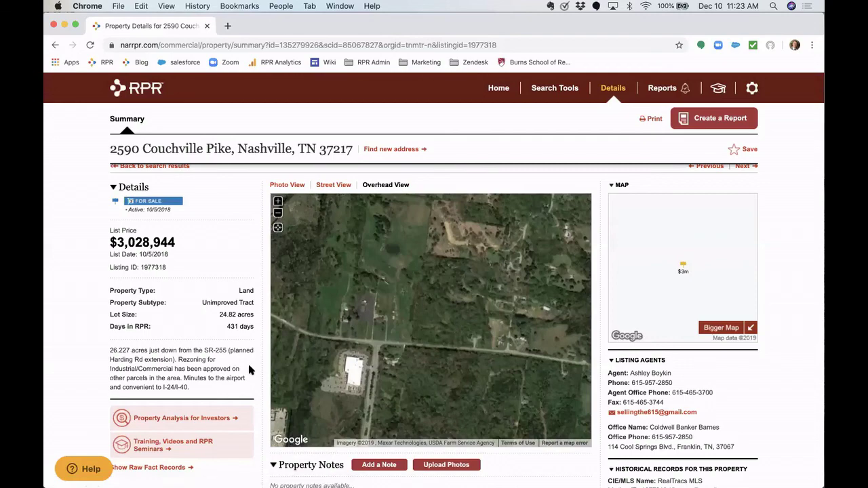
pyautogui.scroll(-5, 248, 367)
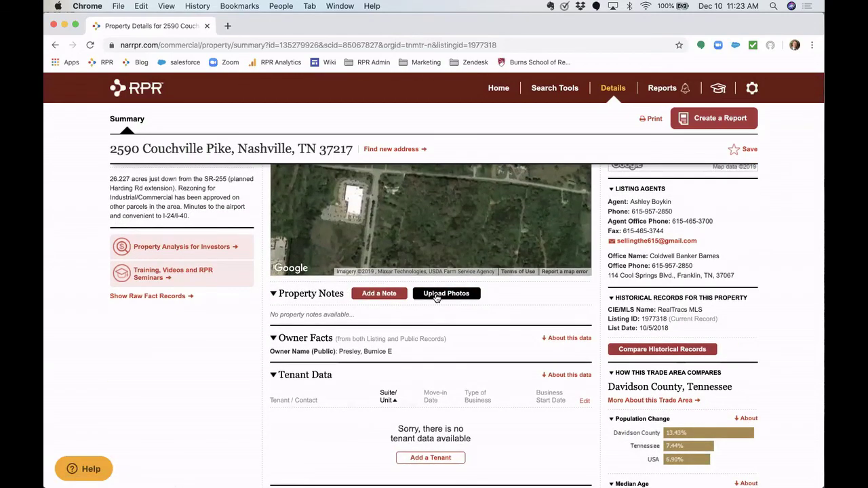
# - Add the property note 'Frontage is 300 ft on Main'
pyautogui.click(384, 296)
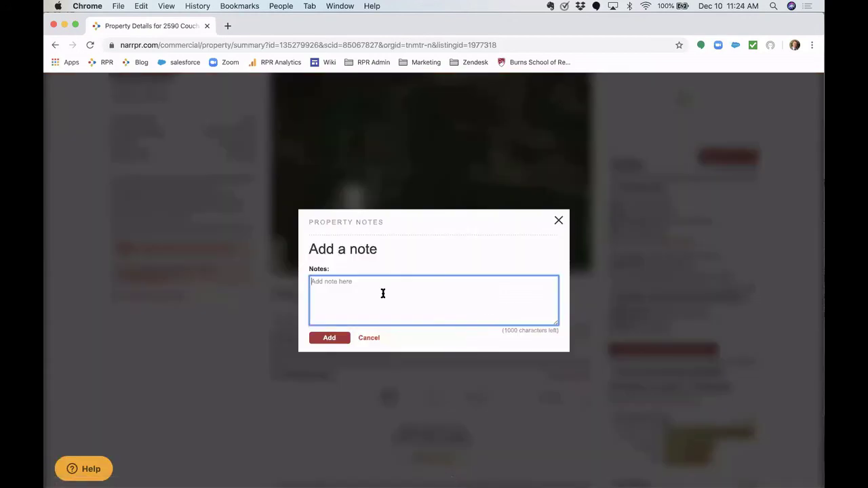
pyautogui.write('Front')
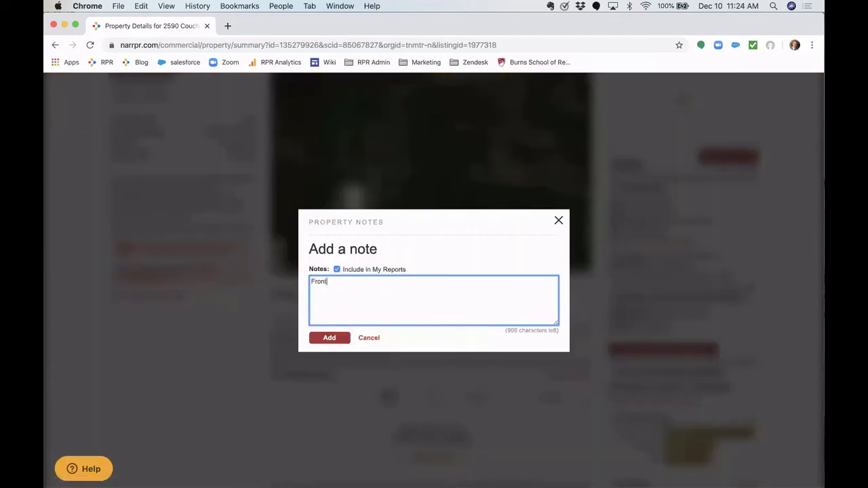
pyautogui.write('age is 300 ft on Main')
pyautogui.click(330, 338)
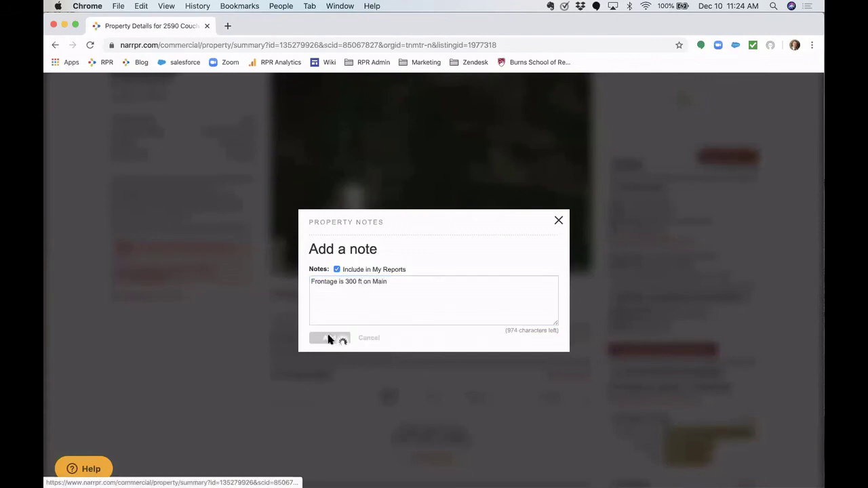
pyautogui.scroll(1, 344, 324)
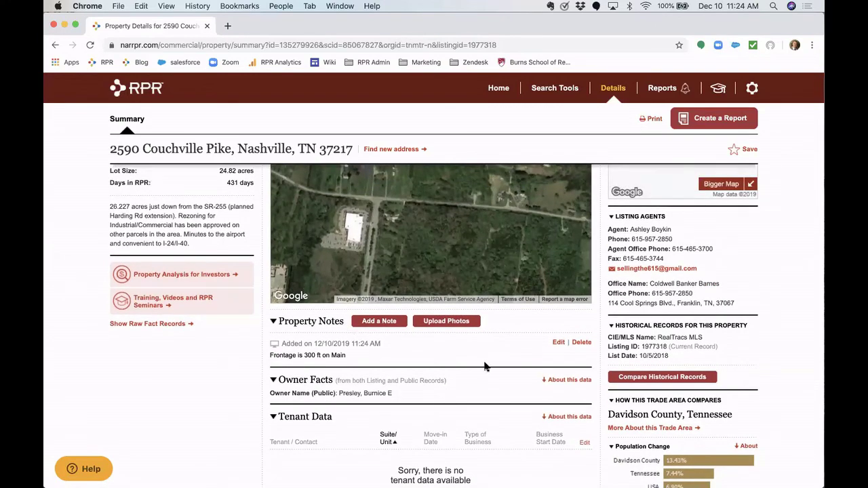
pyautogui.scroll(4, 484, 360)
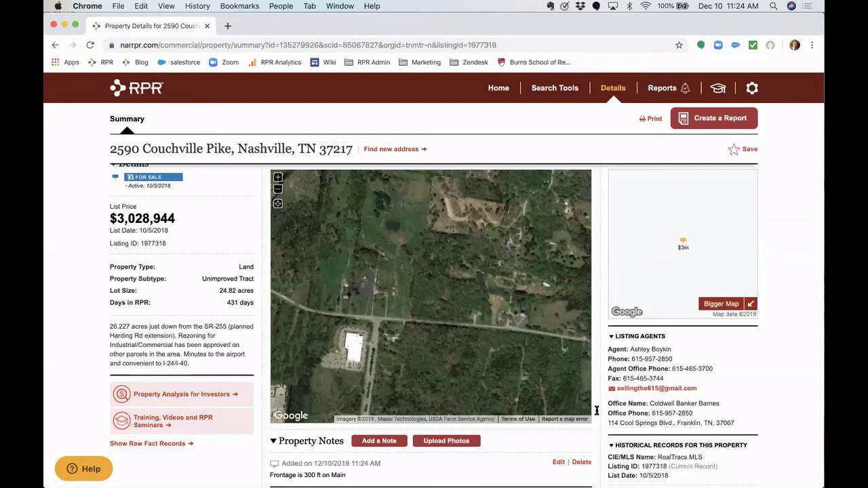
# - Show a Residential Real Estate Indicators Flood Zones heatmap on the enlarged, zoomed-out map
pyautogui.click(724, 304)
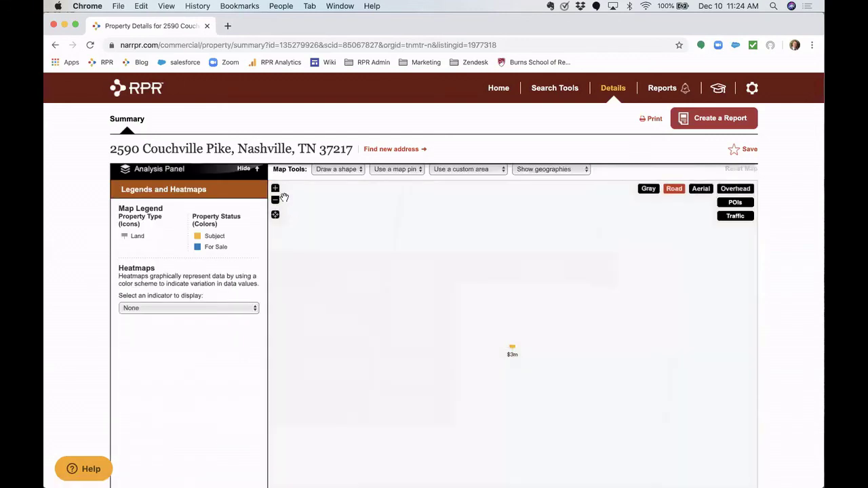
pyautogui.click(275, 200)
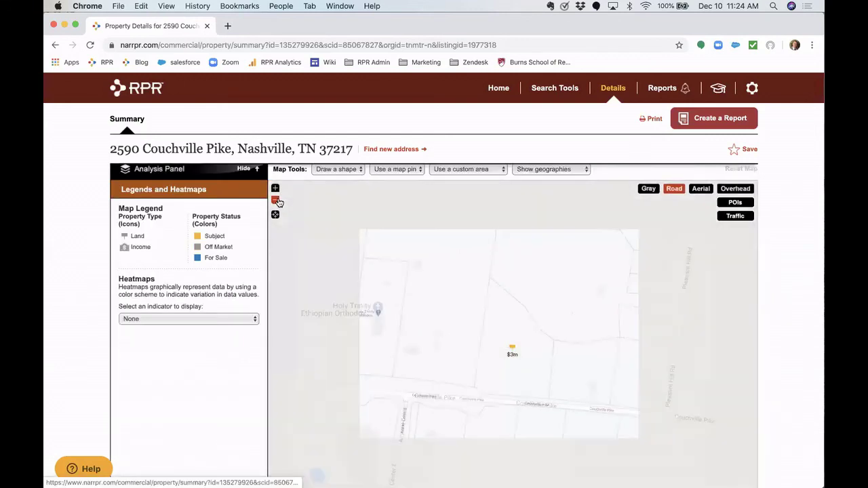
pyautogui.click(275, 200)
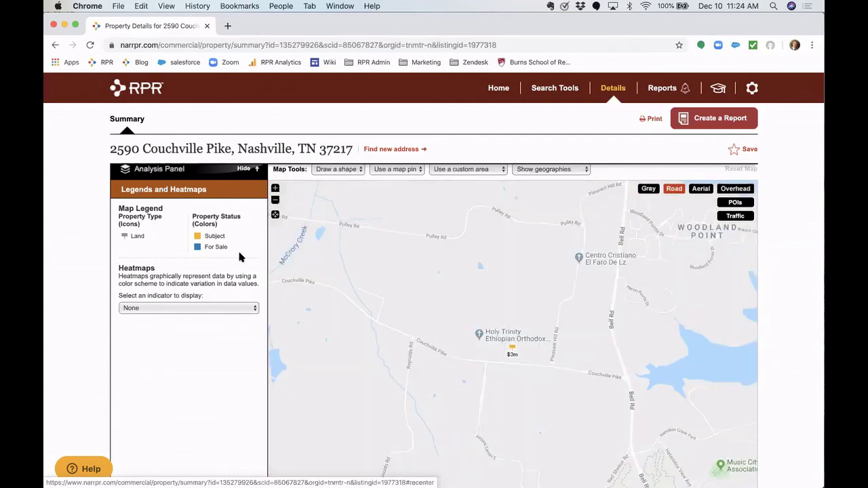
pyautogui.scroll(1, 238, 248)
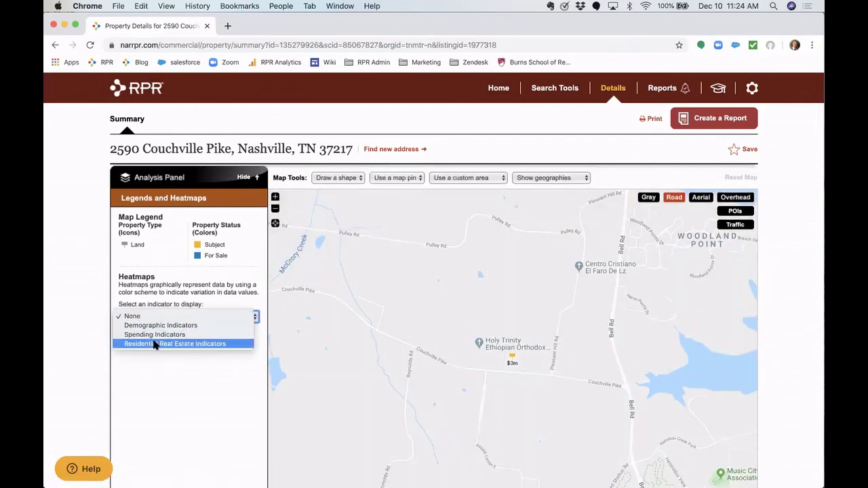
pyautogui.click(155, 343)
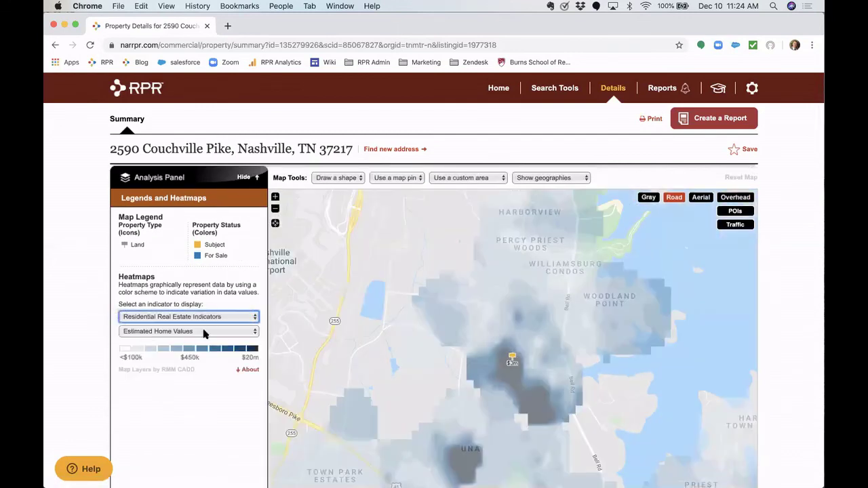
pyautogui.click(203, 331)
pyautogui.click(149, 423)
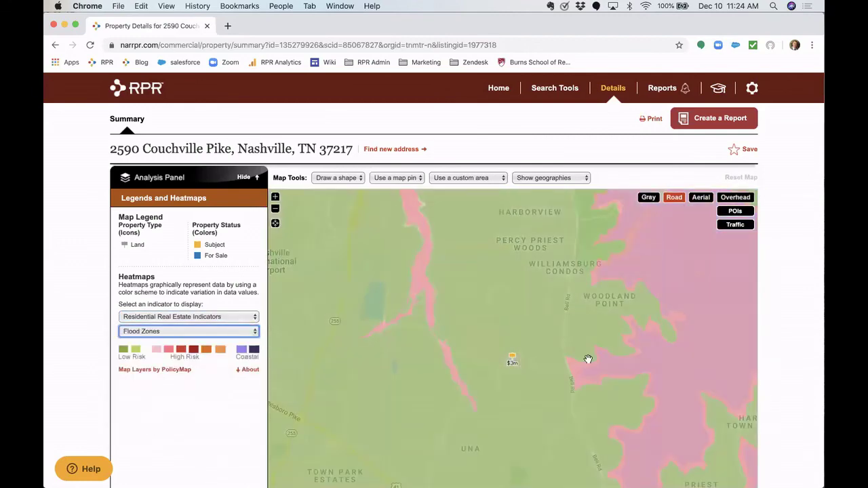
pyautogui.scroll(-1, 575, 365)
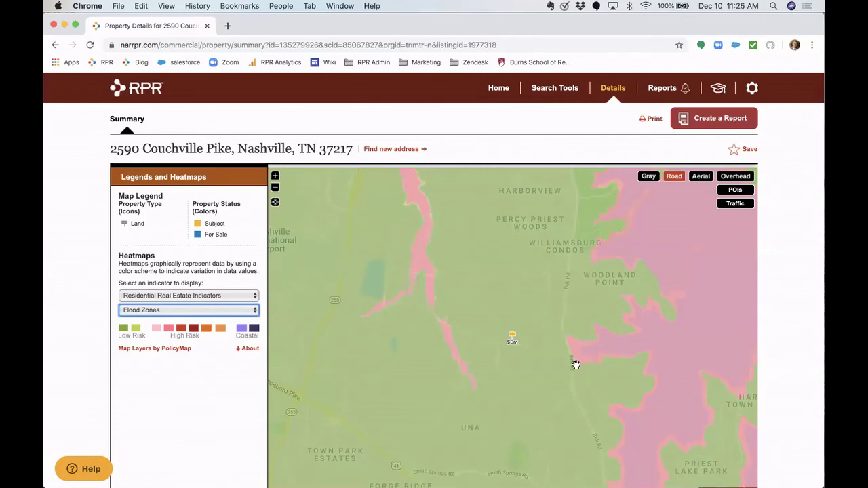
# - Capture a region screenshot of the flood-zone map
pyautogui.press('super+shift+4')
pyautogui.moveTo(107, 133); pyautogui.dragTo(752, 473)
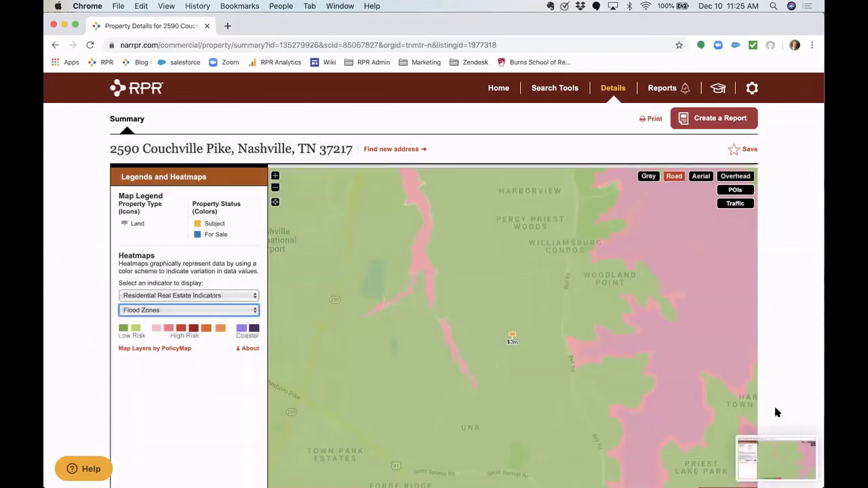
pyautogui.scroll(-5, 769, 330)
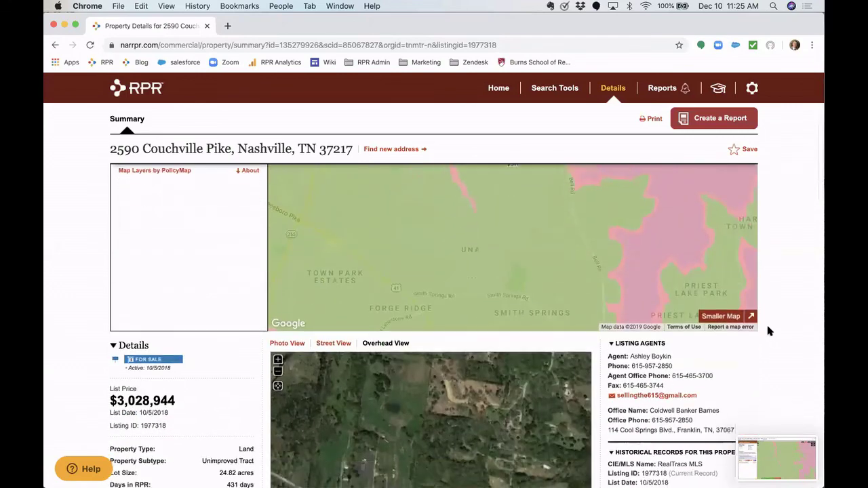
pyautogui.scroll(-5, 512, 305)
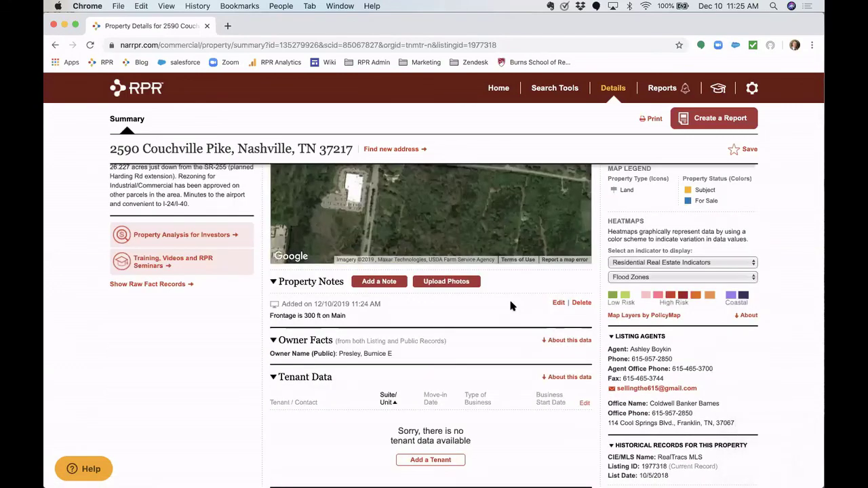
pyautogui.scroll(-2, 512, 304)
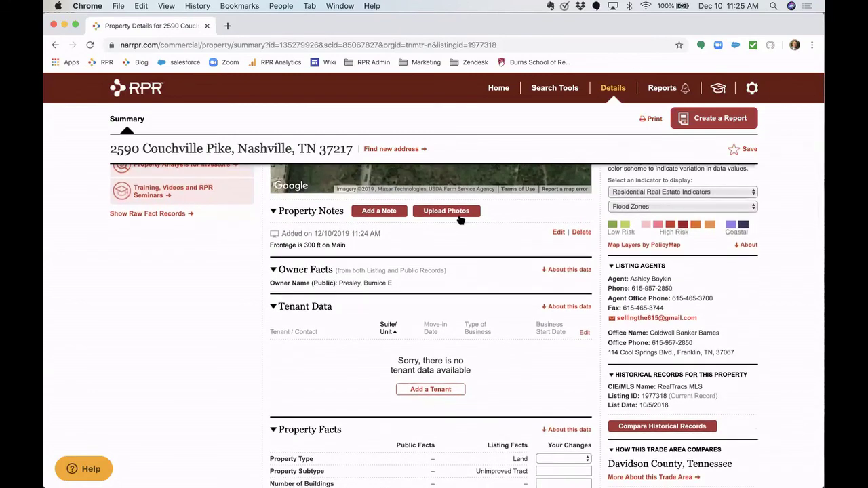
# - Attach the 11.25.10 AM flood-zone map screenshot to a new property note and preview it
pyautogui.click(459, 214)
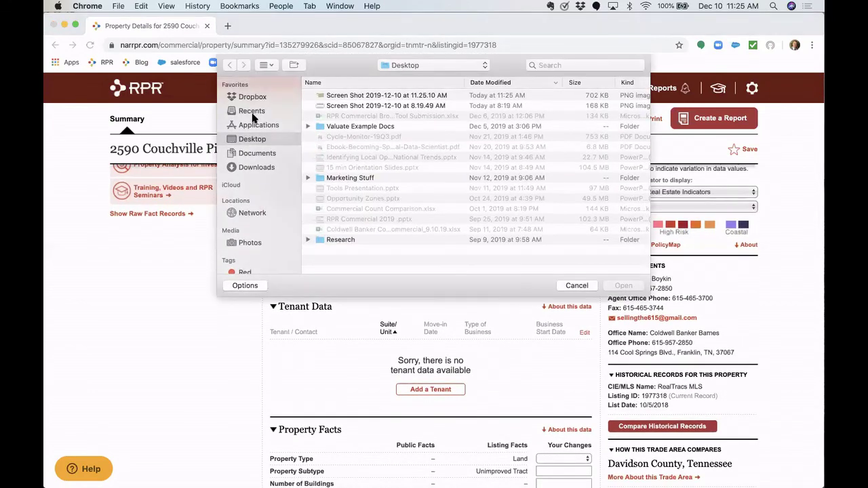
pyautogui.doubleClick(357, 95)
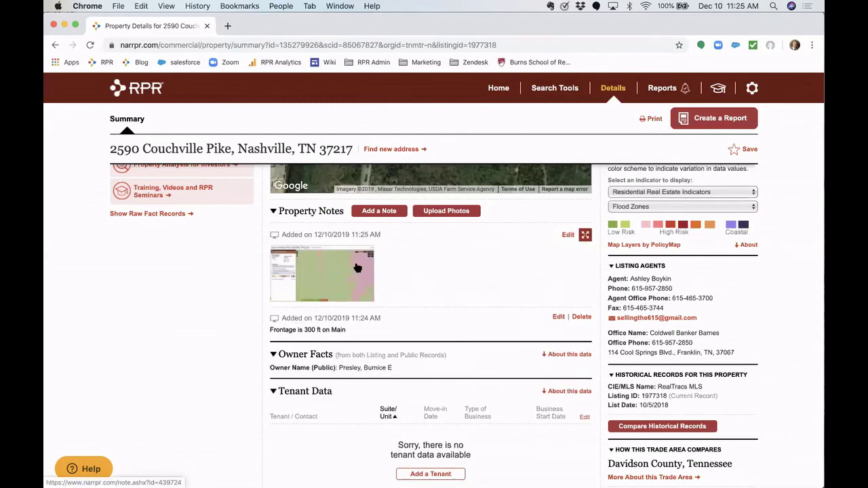
pyautogui.click(325, 348)
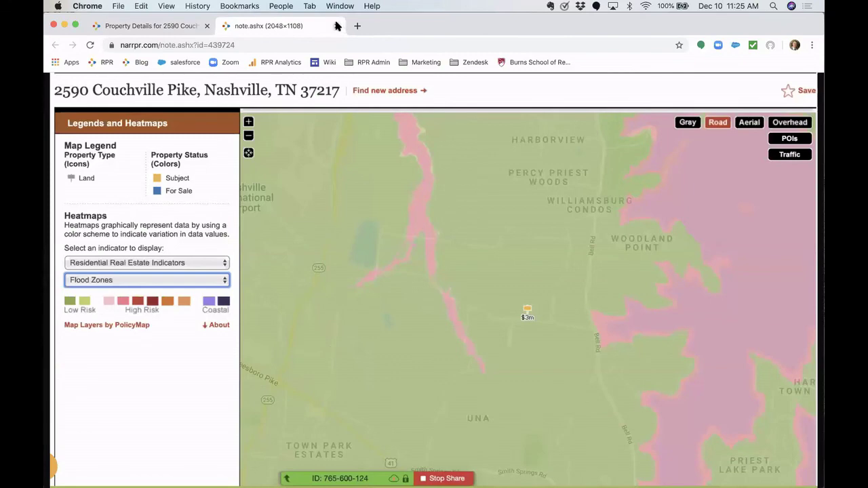
pyautogui.click(338, 26)
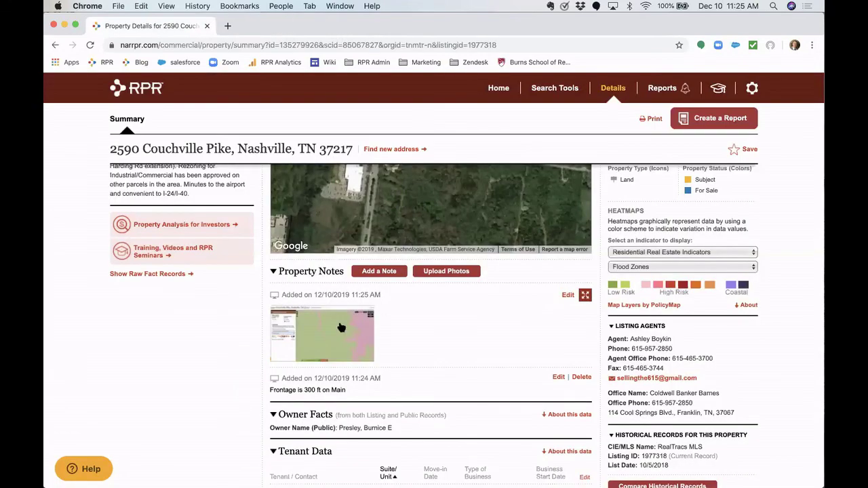
pyautogui.scroll(1, 338, 339)
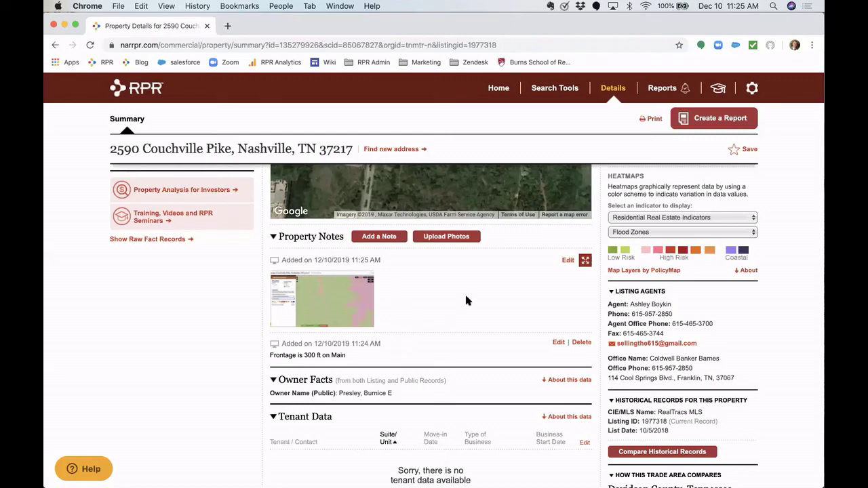
pyautogui.scroll(-5, 466, 301)
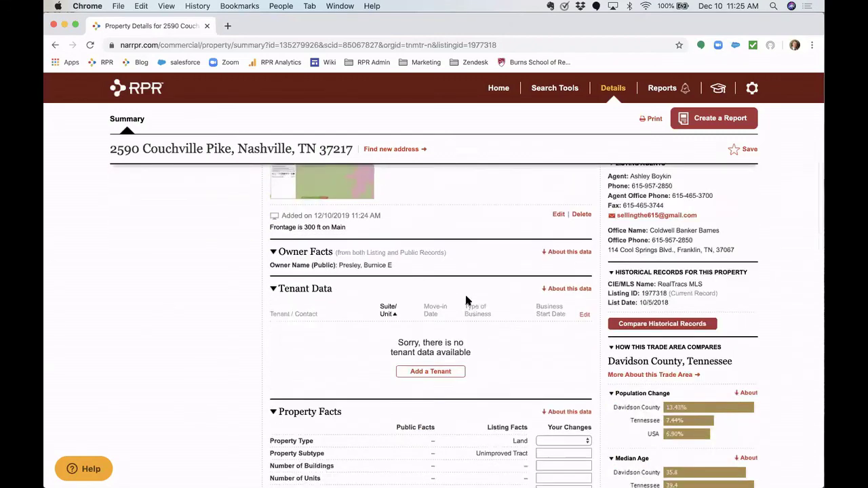
pyautogui.scroll(-2, 466, 301)
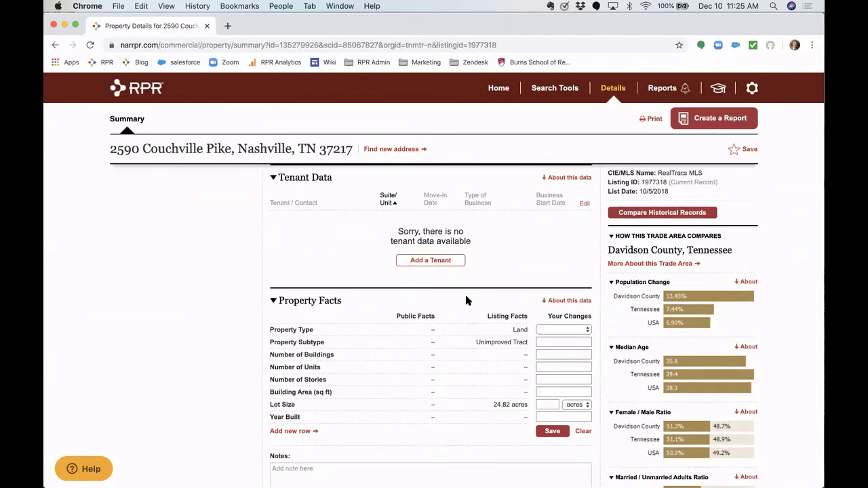
pyautogui.scroll(10, 466, 301)
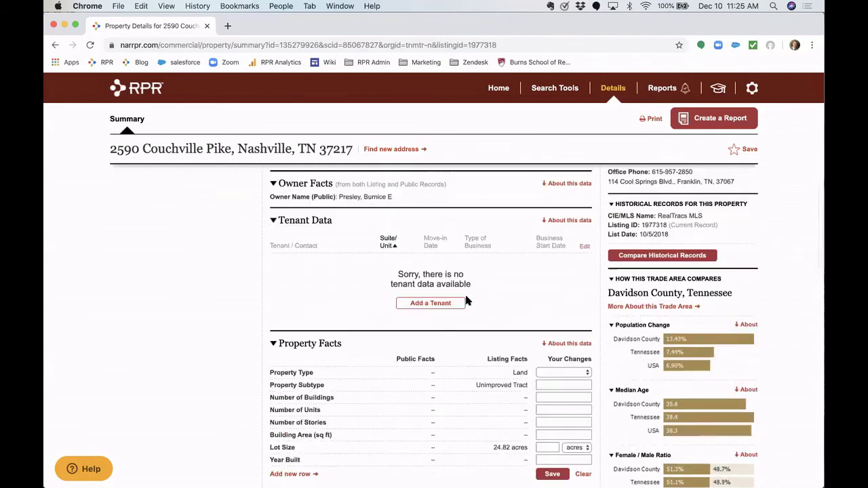
pyautogui.scroll(2, 466, 297)
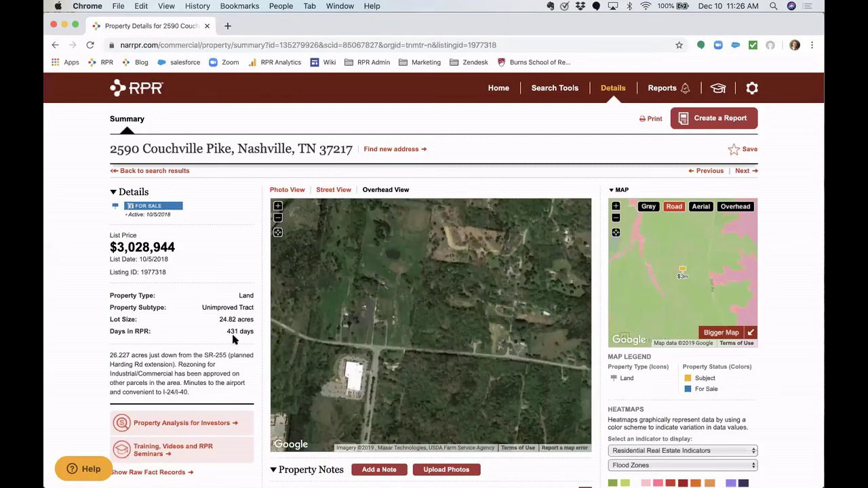
pyautogui.scroll(-5, 232, 339)
pyautogui.scroll(-5, 231, 331)
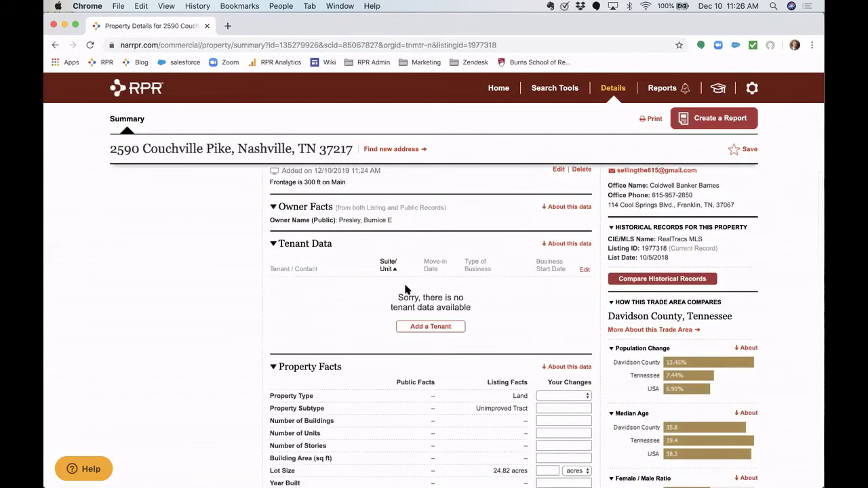
pyautogui.scroll(-2, 350, 316)
pyautogui.scroll(2, 349, 316)
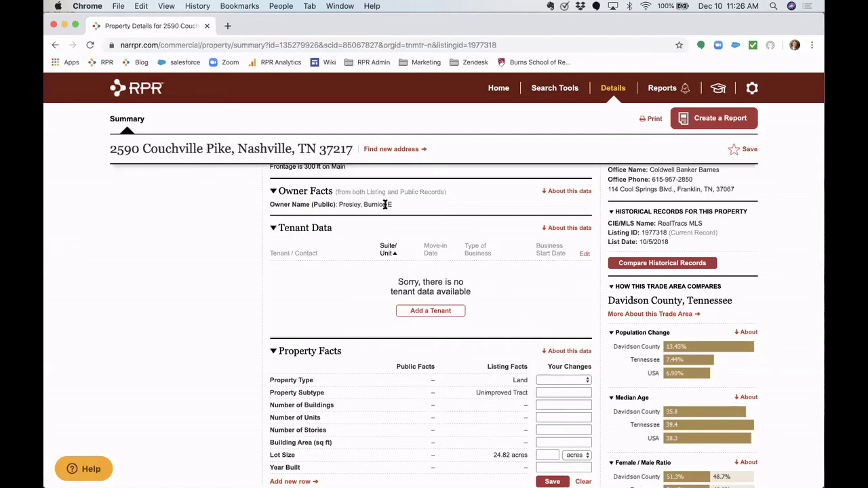
pyautogui.scroll(-3, 386, 204)
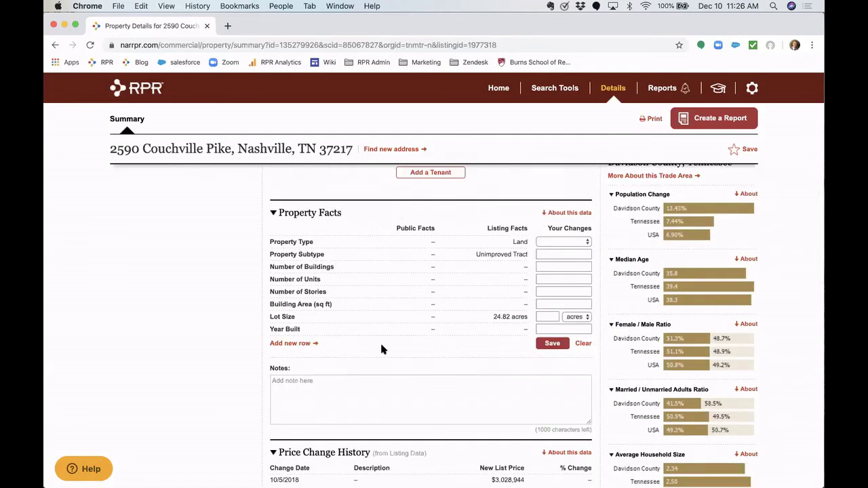
pyautogui.scroll(-5, 380, 342)
pyautogui.tripleClick(410, 258)
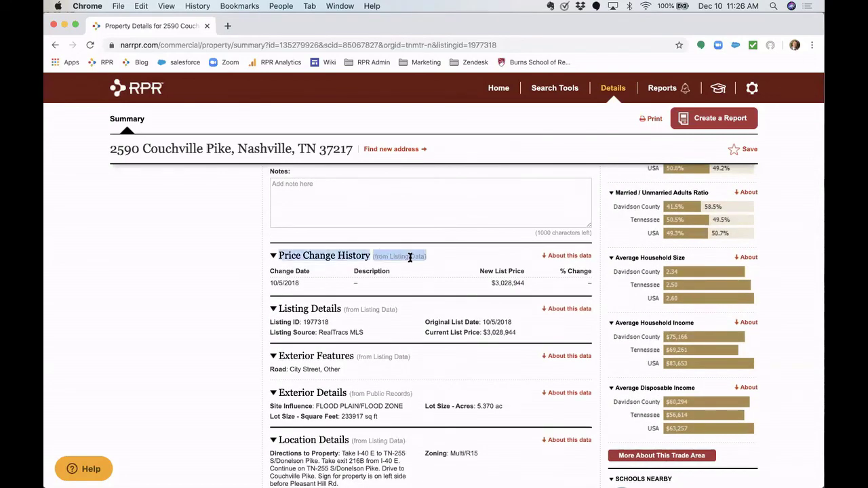
pyautogui.click(410, 257)
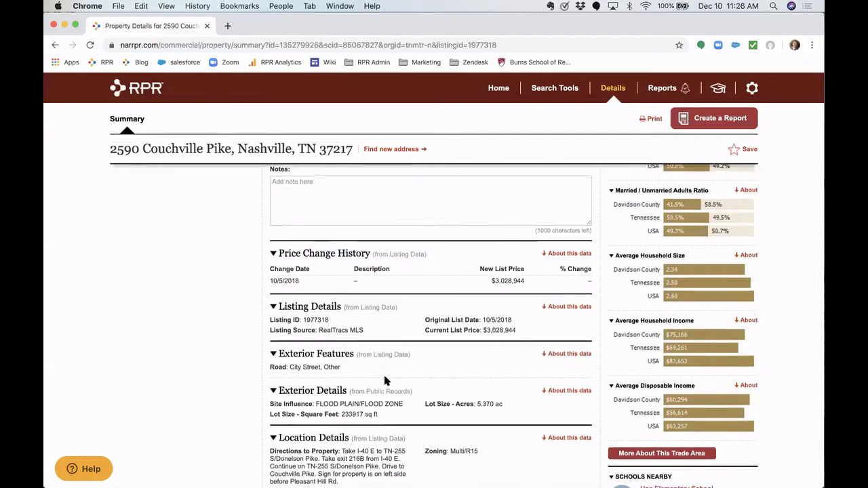
pyautogui.scroll(-1, 386, 366)
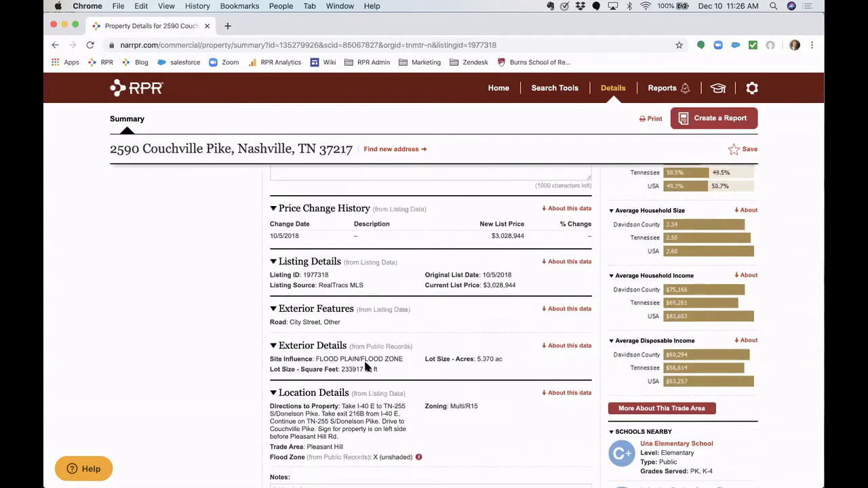
pyautogui.scroll(-1, 410, 365)
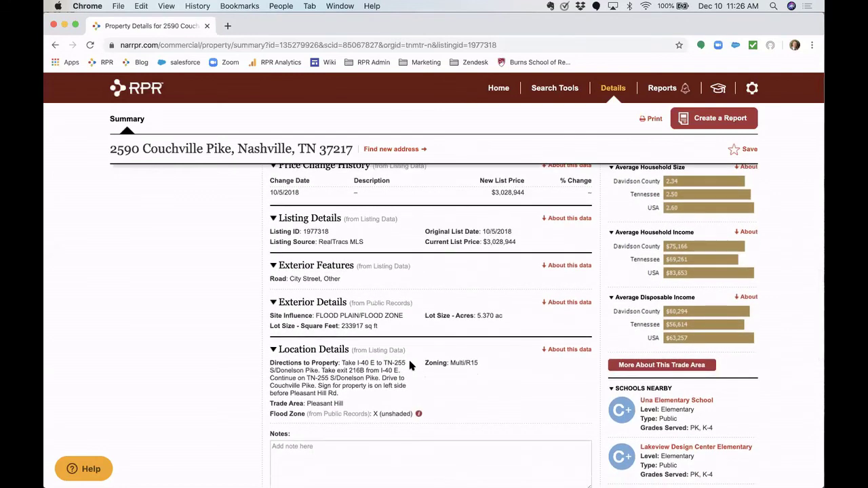
pyautogui.scroll(1, 409, 365)
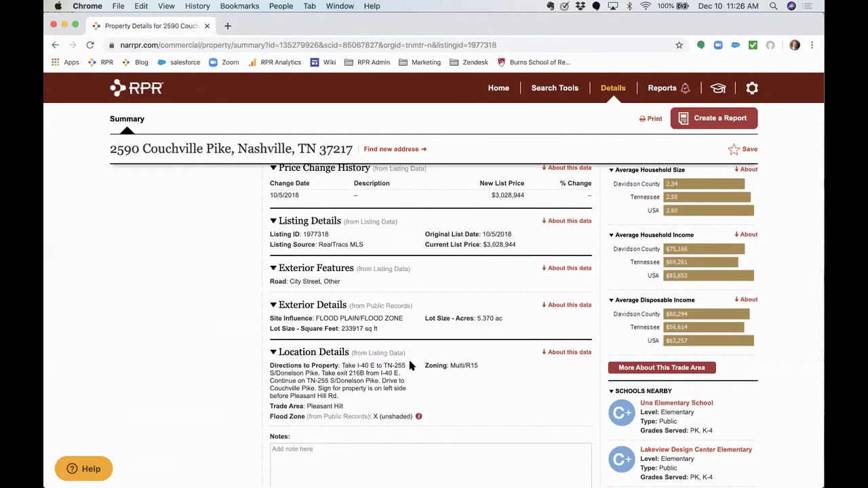
pyautogui.doubleClick(467, 366)
pyautogui.scroll(-2, 388, 380)
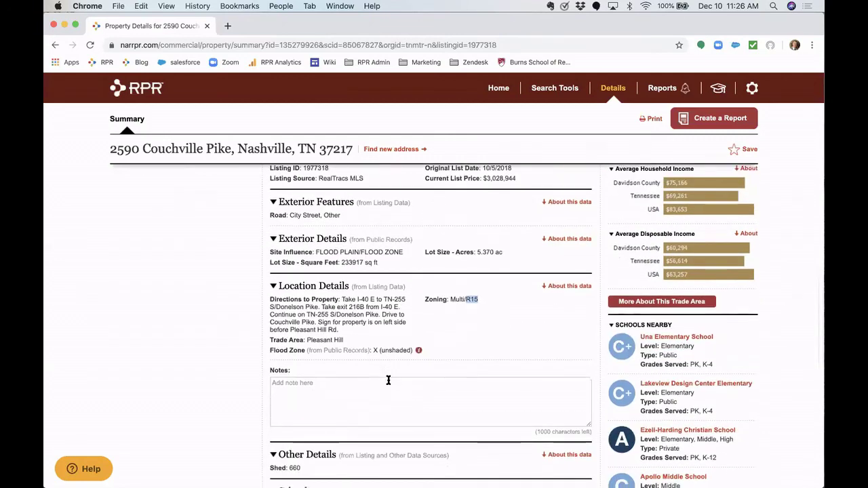
pyautogui.scroll(-6, 388, 380)
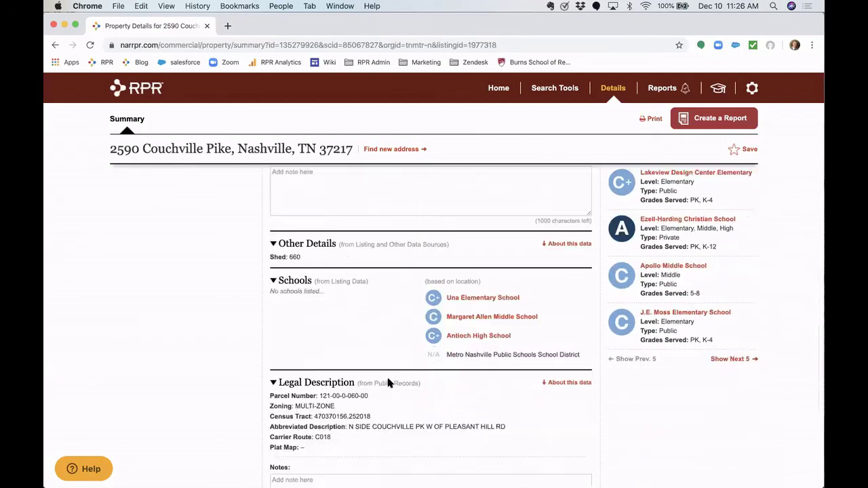
pyautogui.scroll(-2, 388, 380)
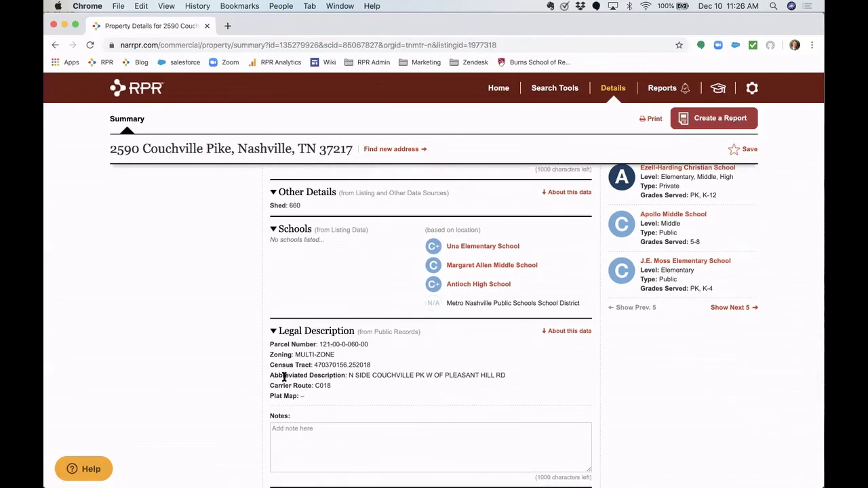
pyautogui.scroll(-5, 284, 377)
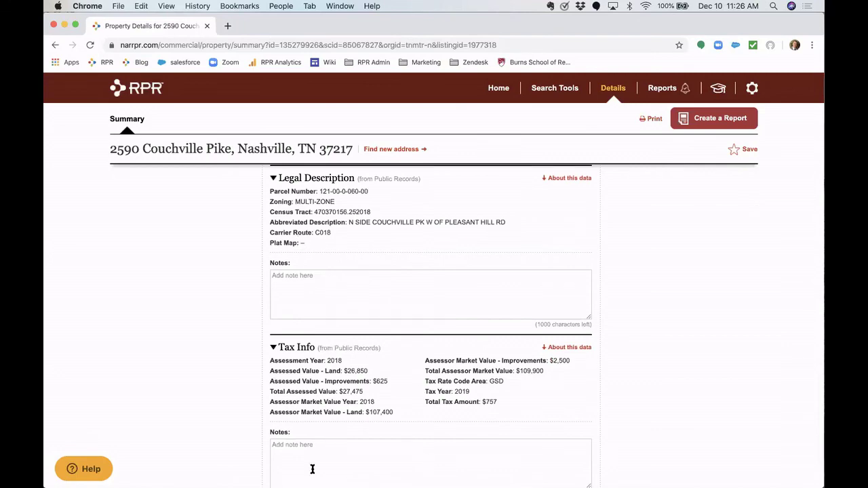
pyautogui.scroll(-3, 379, 365)
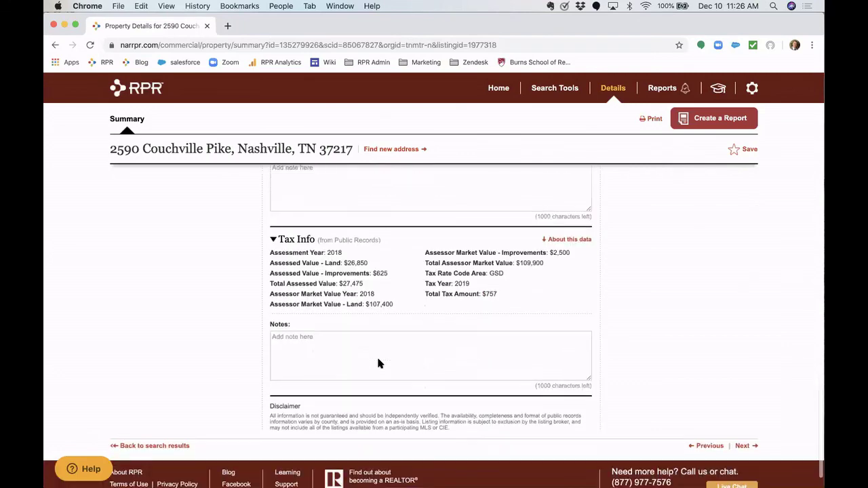
pyautogui.scroll(5, 378, 363)
pyautogui.scroll(10, 378, 361)
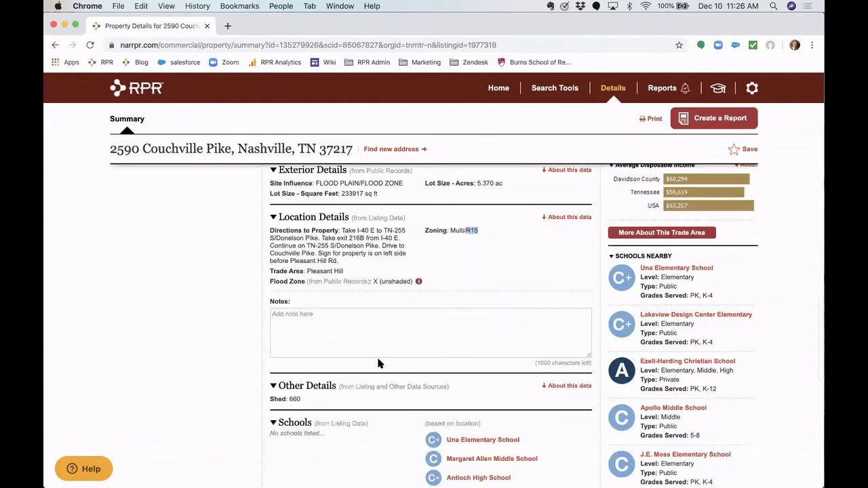
pyautogui.scroll(10, 379, 364)
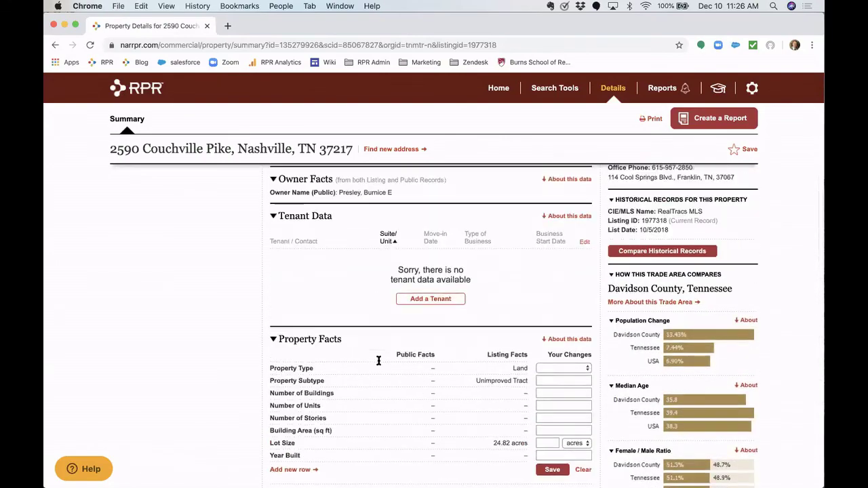
pyautogui.scroll(4, 378, 361)
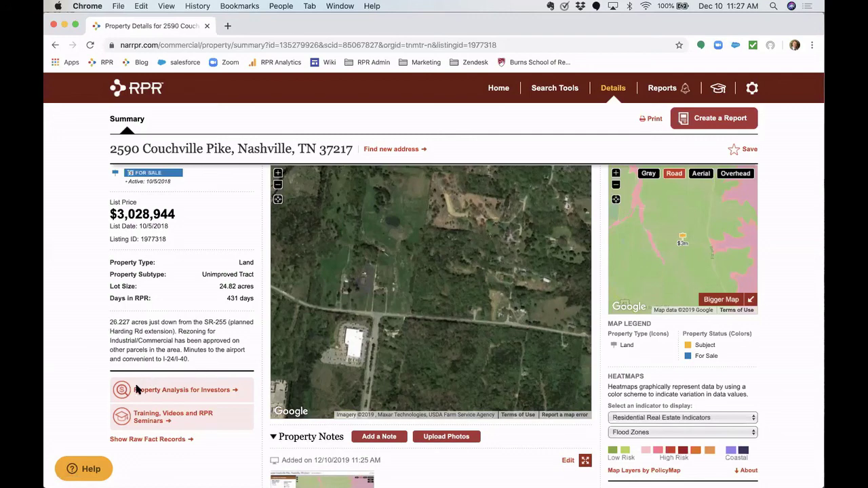
pyautogui.click(192, 393)
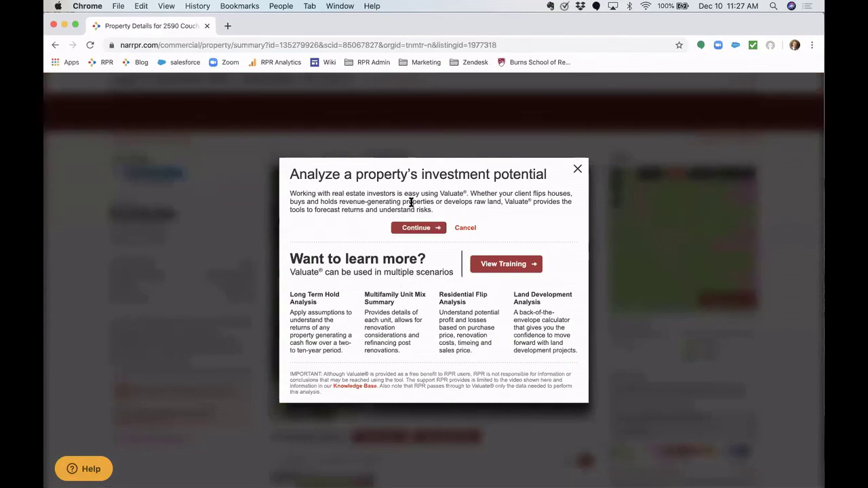
pyautogui.doubleClick(450, 194)
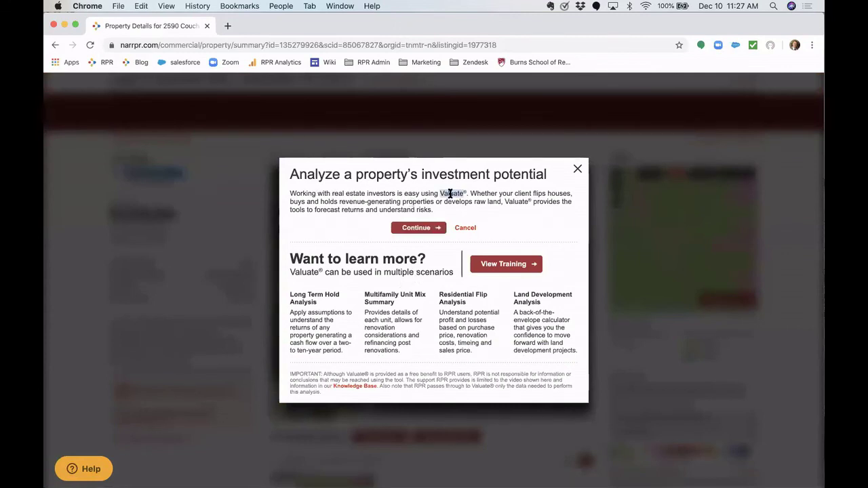
pyautogui.click(380, 228)
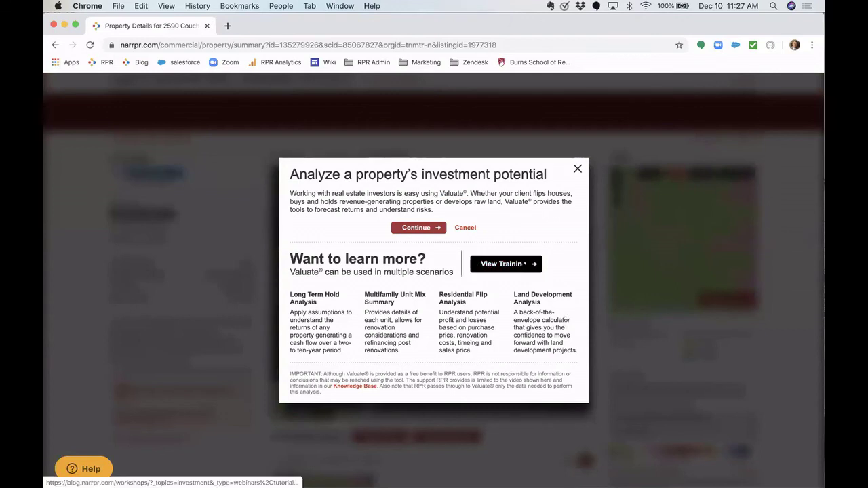
pyautogui.click(431, 230)
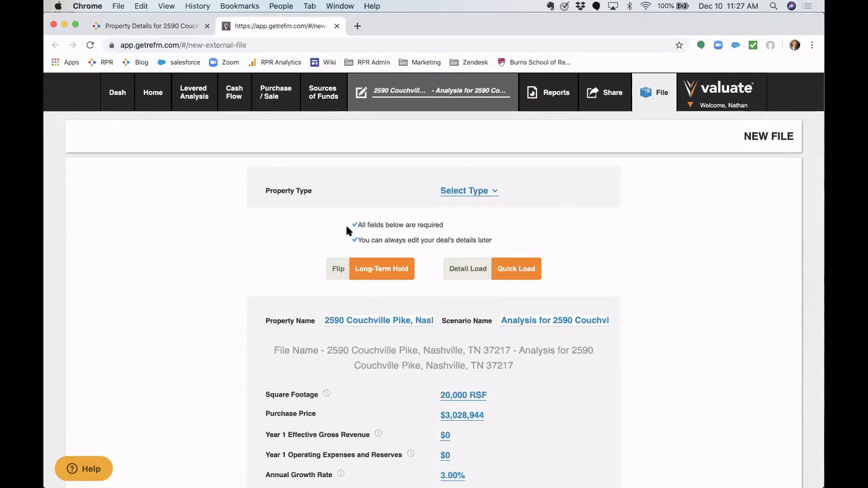
# - Bring up Valuate's New File and New BOTE options from the File menu
pyautogui.scroll(-5, 347, 231)
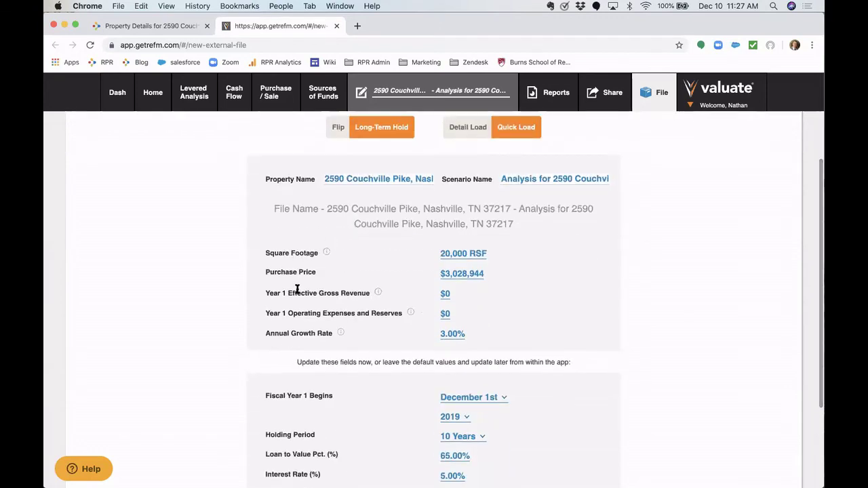
pyautogui.scroll(4, 317, 308)
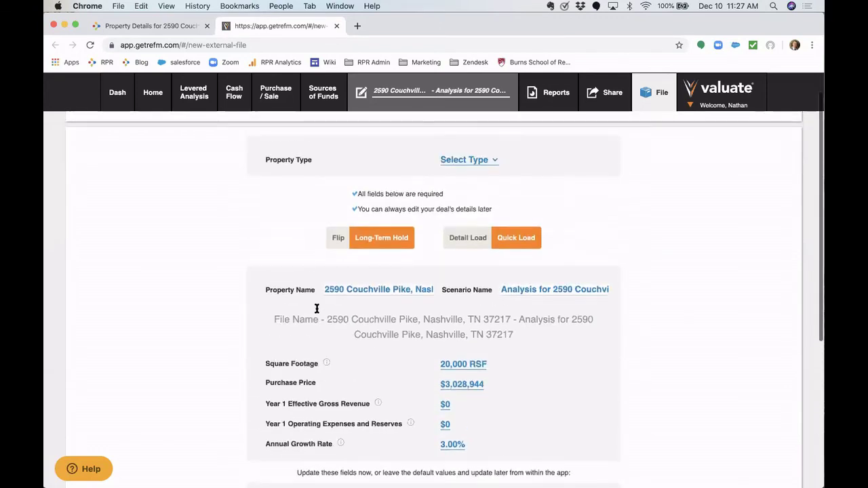
pyautogui.click(665, 95)
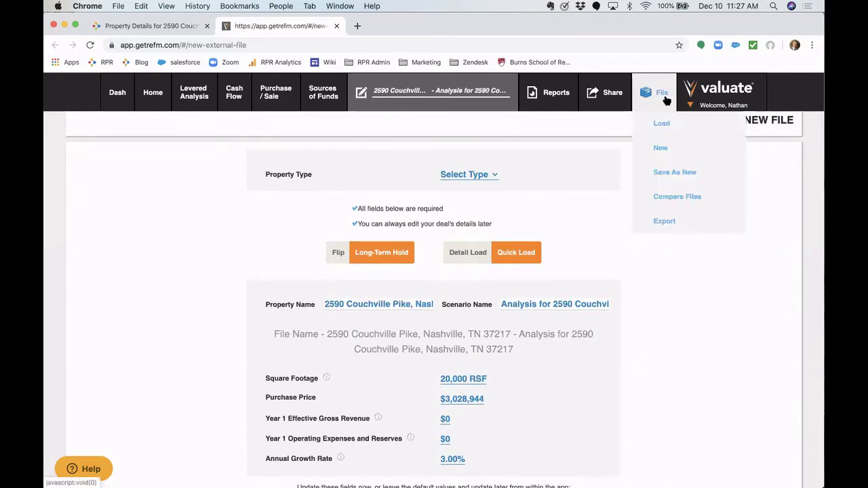
pyautogui.moveTo(667, 152)
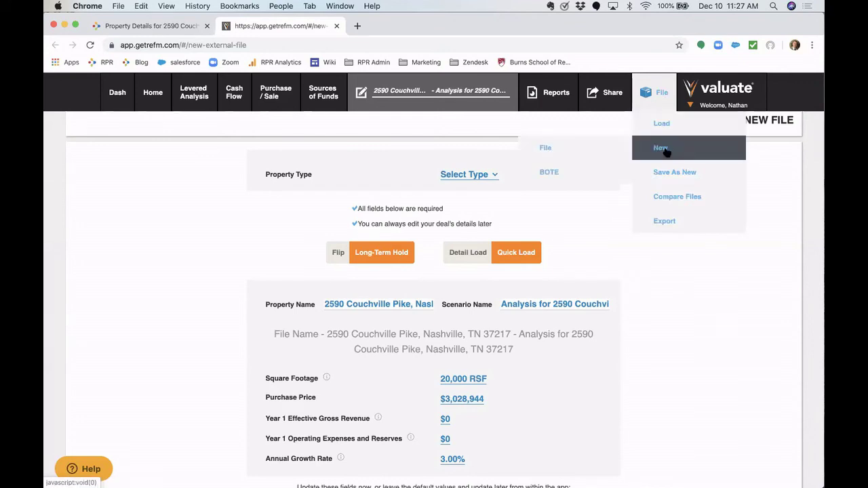
# - Start a new back-of-the-envelope analysis typed Industrial Building Development
pyautogui.click(549, 174)
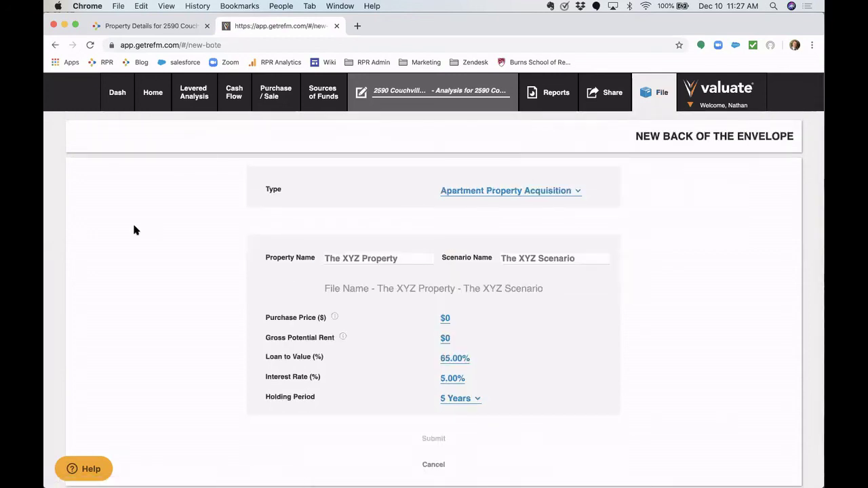
pyautogui.click(480, 194)
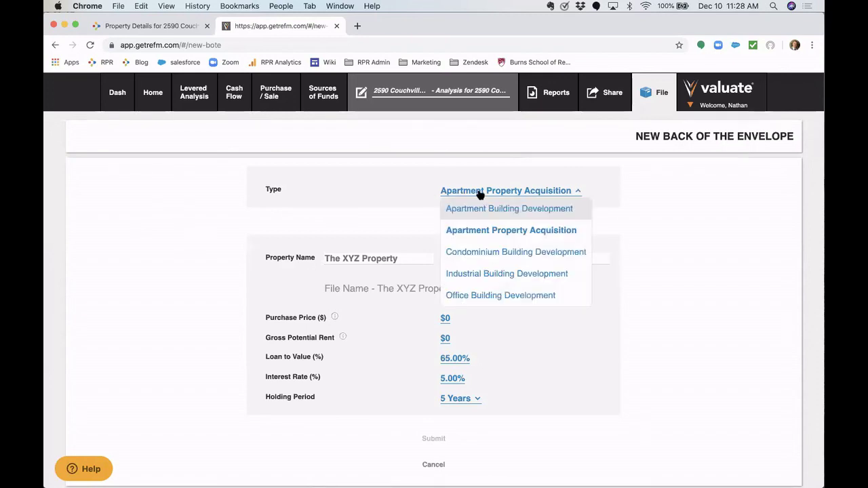
pyautogui.click(484, 275)
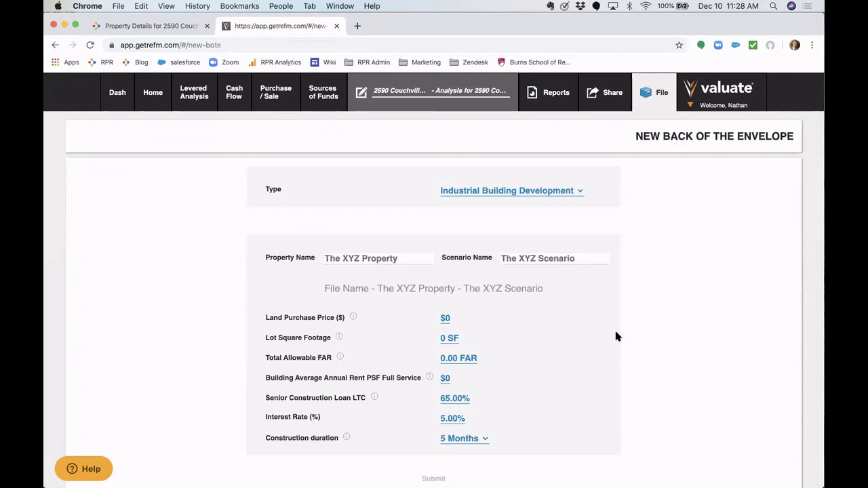
# - Name the property 'Nashville Industrial/Warehouse' and the scenario 'Base Scenario'
pyautogui.scroll(-1, 657, 334)
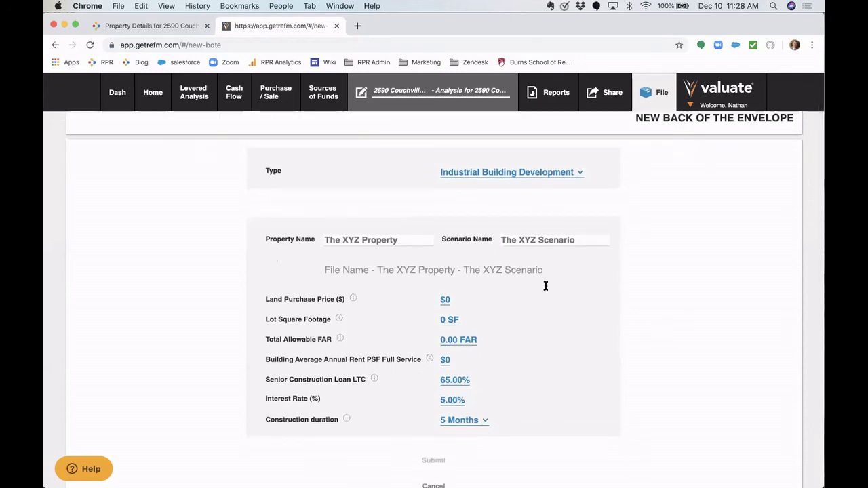
pyautogui.click(371, 242)
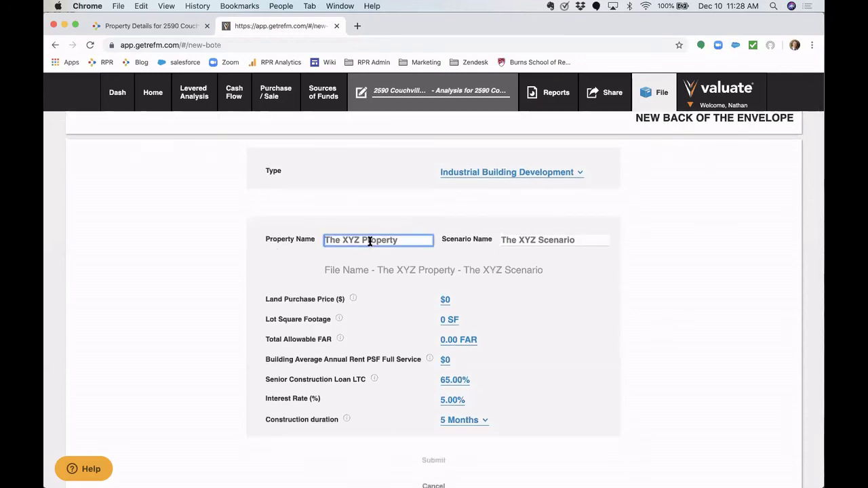
pyautogui.write('Nashvill')
pyautogui.write('e Industrial/')
pyautogui.write('Warehouse')
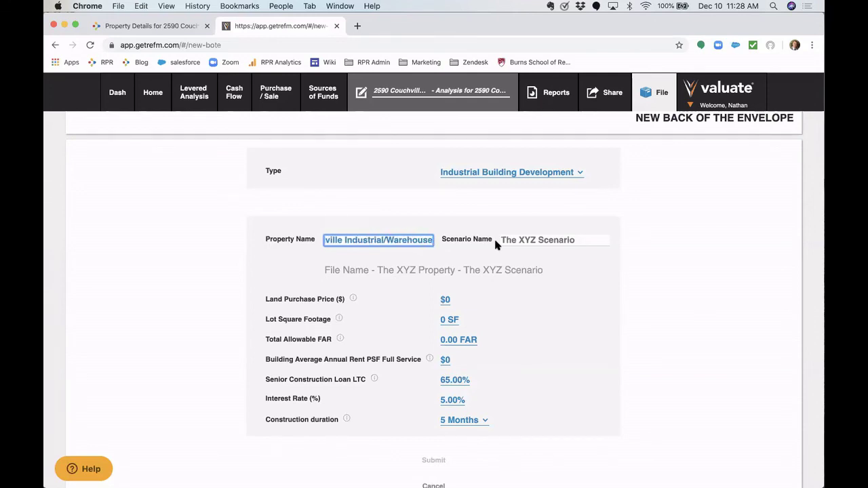
pyautogui.click(519, 237)
pyautogui.write('Base ')
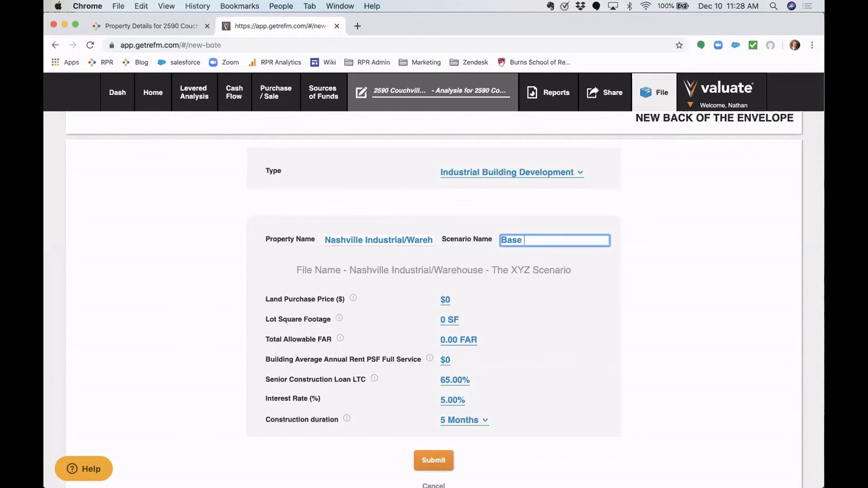
pyautogui.write('Scenario')
pyautogui.click(562, 298)
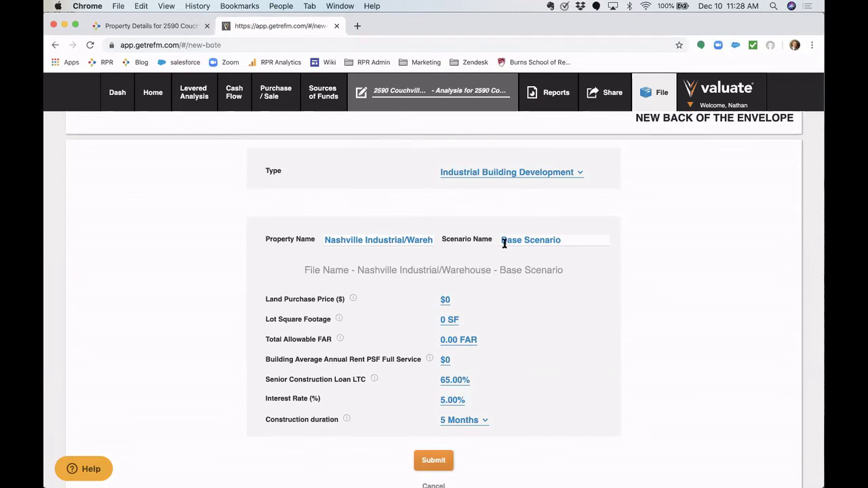
# - Enter a $3,000,000 land price, 1,089,000 SF lot size and 0.50 FAR
pyautogui.scroll(-2, 419, 263)
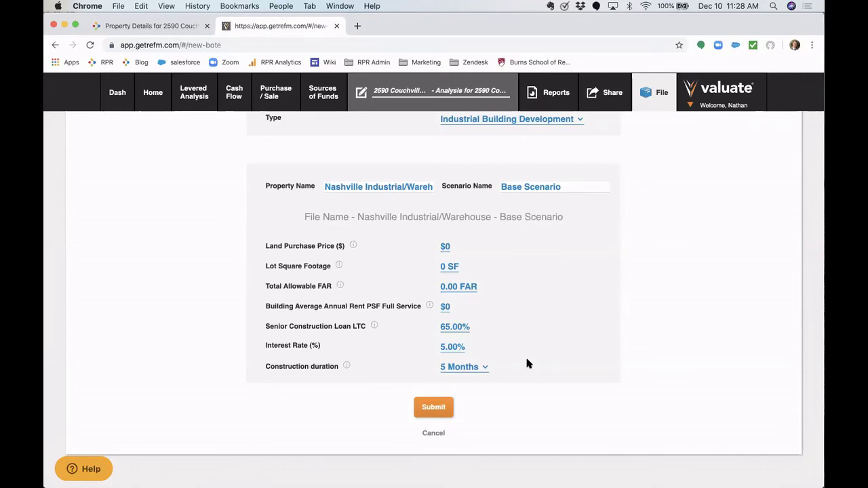
pyautogui.click(447, 247)
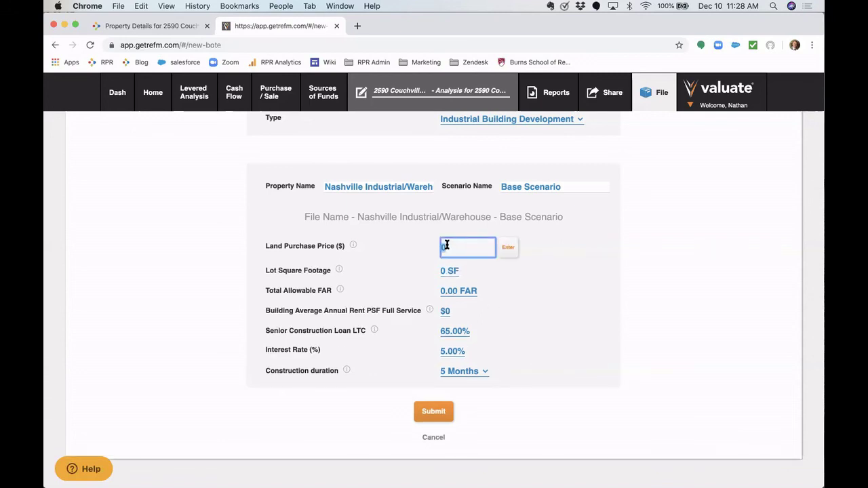
pyautogui.write('3000')
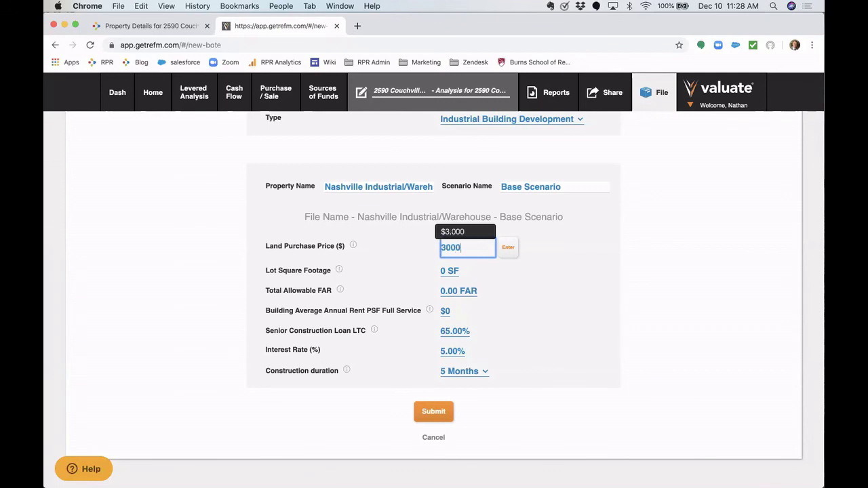
pyautogui.write('000')
pyautogui.click(506, 249)
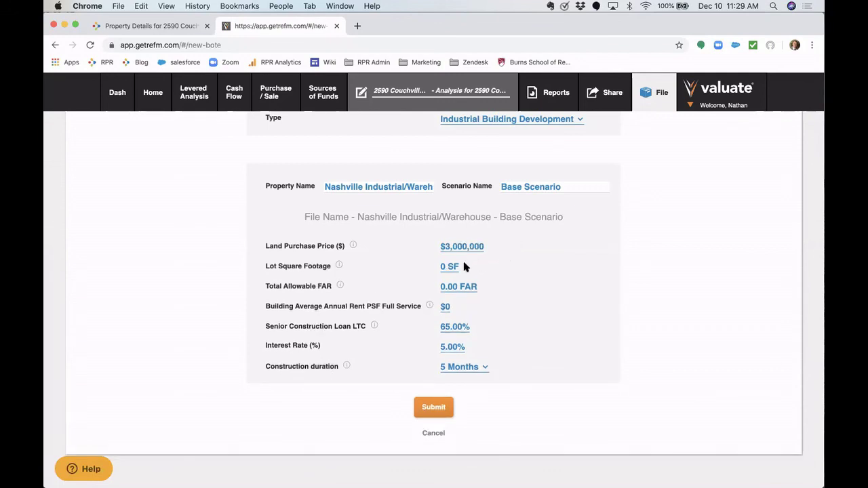
pyautogui.click(445, 265)
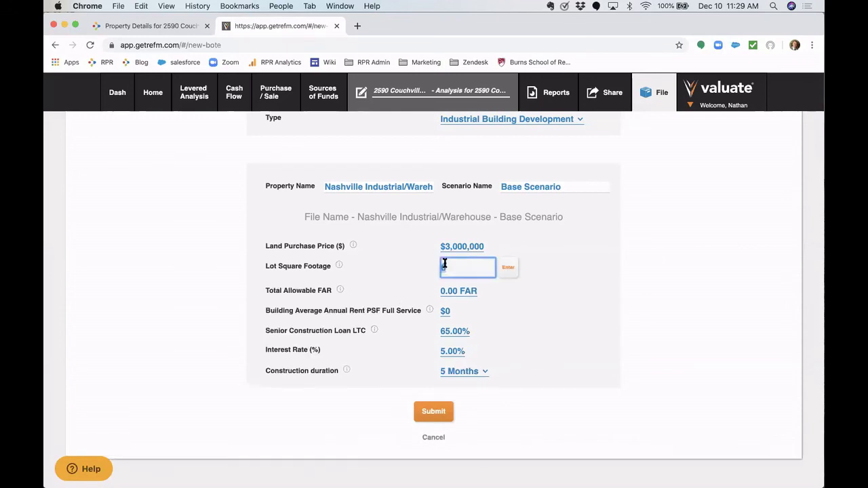
pyautogui.write('1,089,')
pyautogui.write('000')
pyautogui.click(506, 269)
pyautogui.click(453, 285)
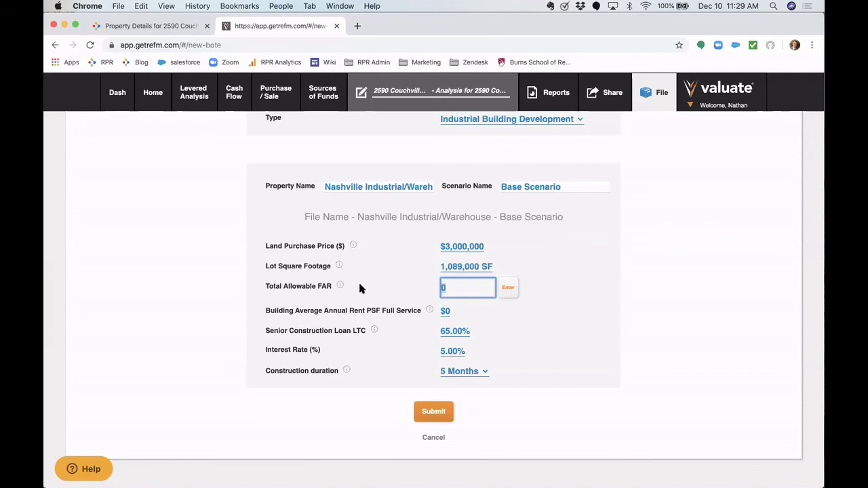
pyautogui.moveTo(340, 287)
pyautogui.press('BackSpace')
pyautogui.write('.5')
pyautogui.click(508, 287)
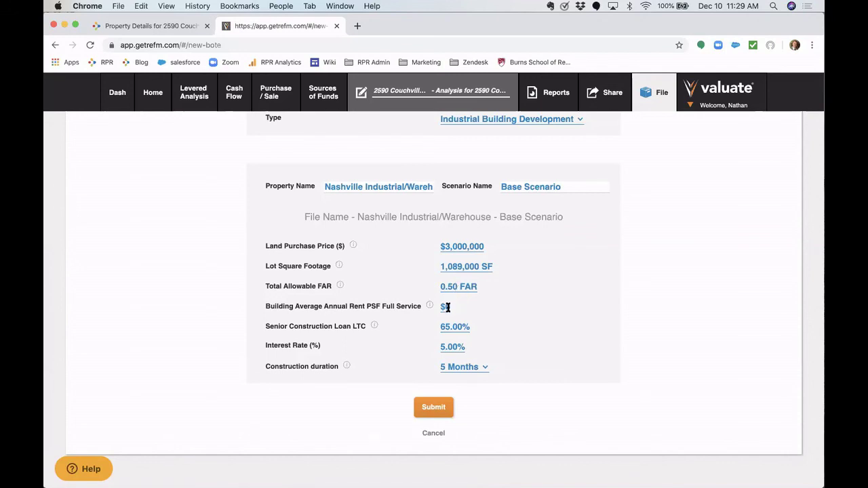
# - Set $7 rent and 50% LTC, keep 5.00% interest, and choose 12 Months construction
pyautogui.click(447, 306)
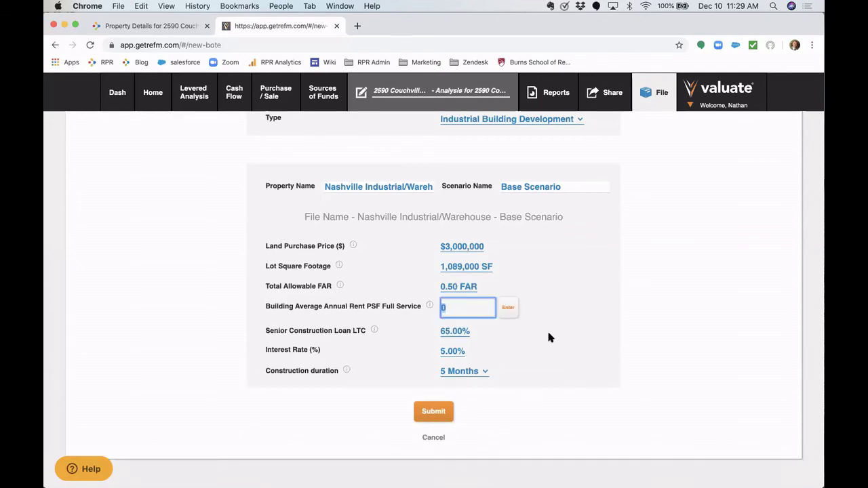
pyautogui.write('7')
pyautogui.press('Tab')
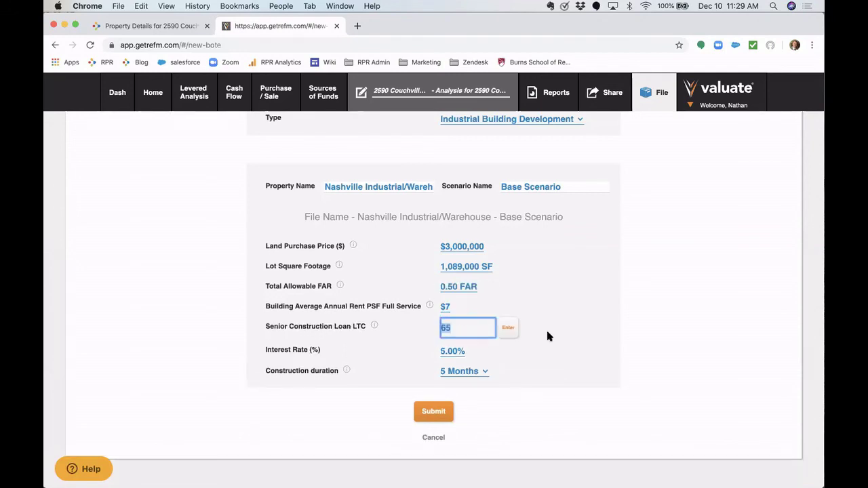
pyautogui.write('50')
pyautogui.press('Tab')
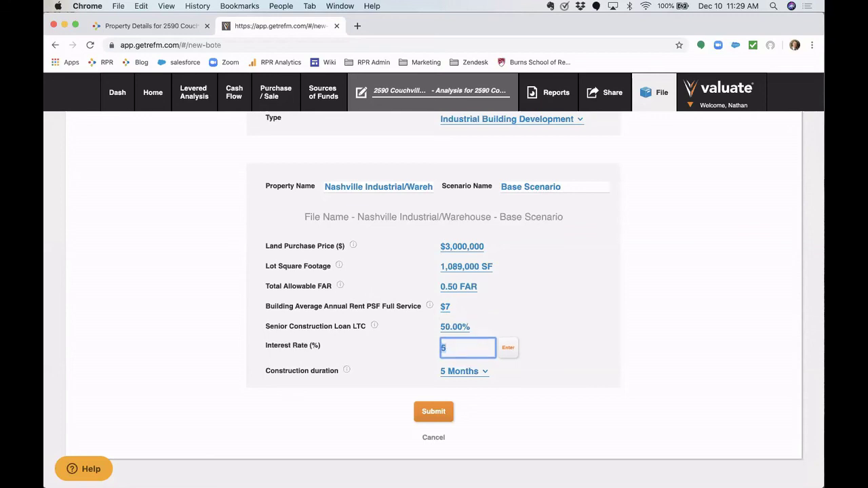
pyautogui.press('Return')
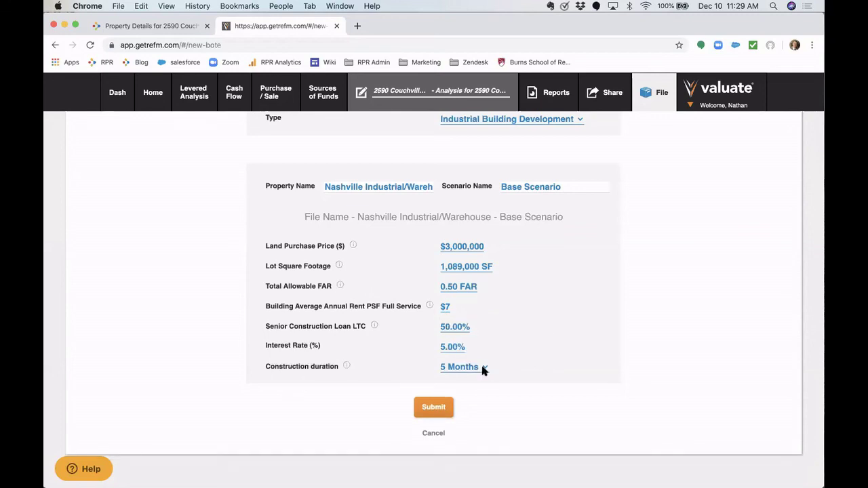
pyautogui.click(482, 366)
pyautogui.scroll(-5, 471, 407)
pyautogui.scroll(-2, 471, 407)
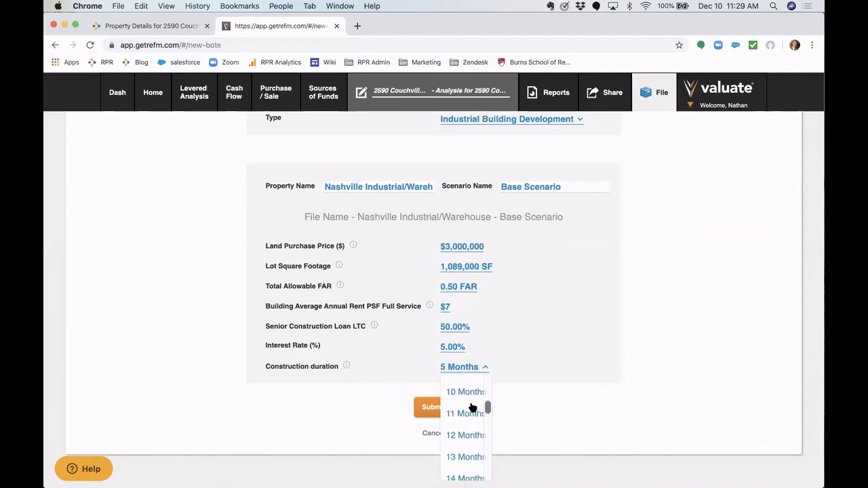
pyautogui.click(467, 433)
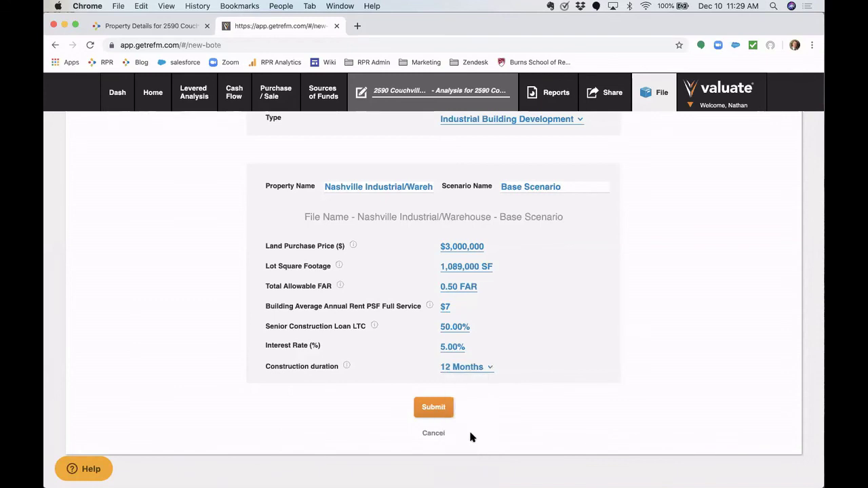
# - Generate the BOTE, showing 544,500 GSF and $3,112,500 total project costs
pyautogui.click(433, 407)
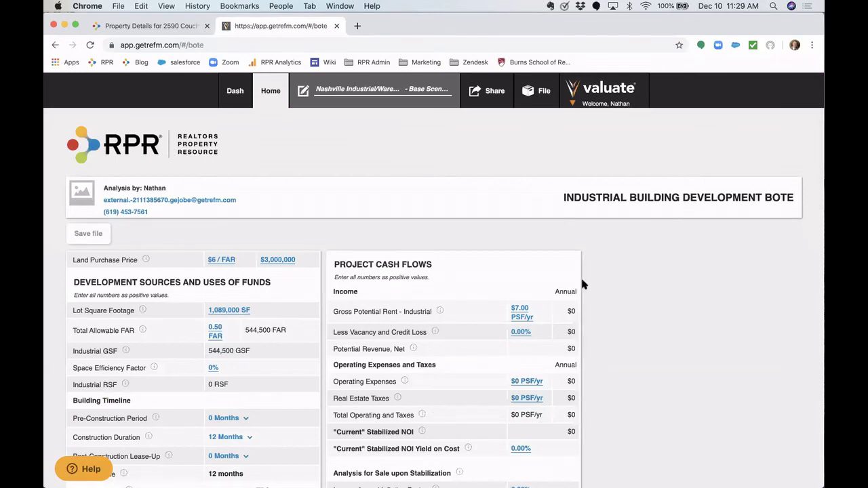
pyautogui.scroll(-2, 327, 244)
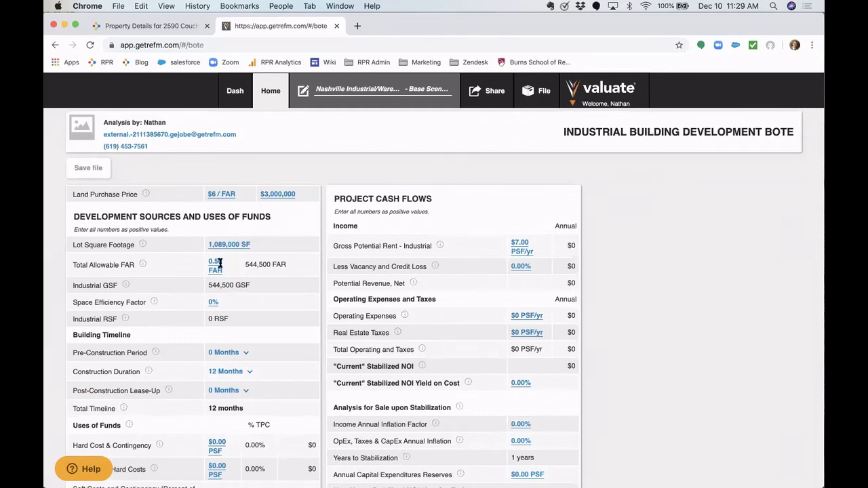
pyautogui.scroll(-1, 169, 281)
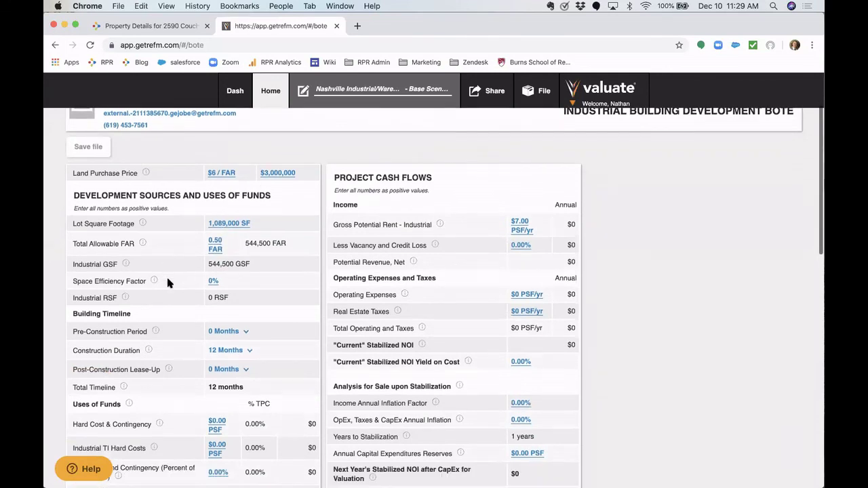
pyautogui.scroll(-5, 168, 283)
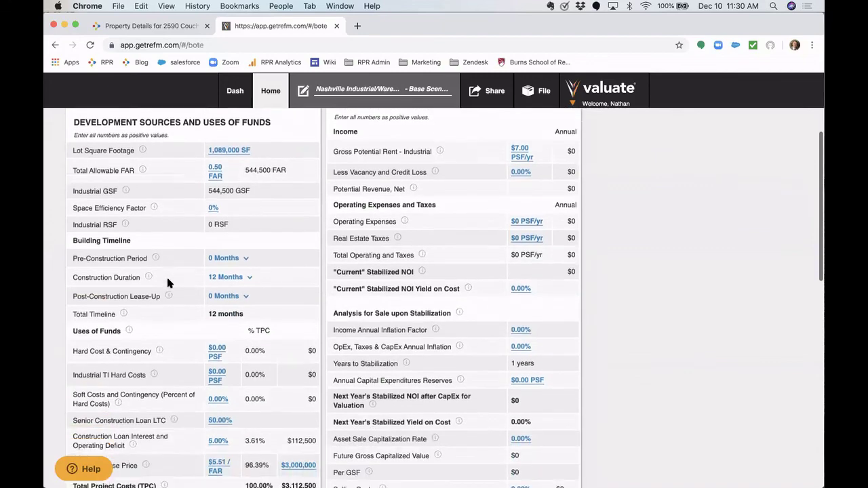
pyautogui.scroll(-1, 168, 283)
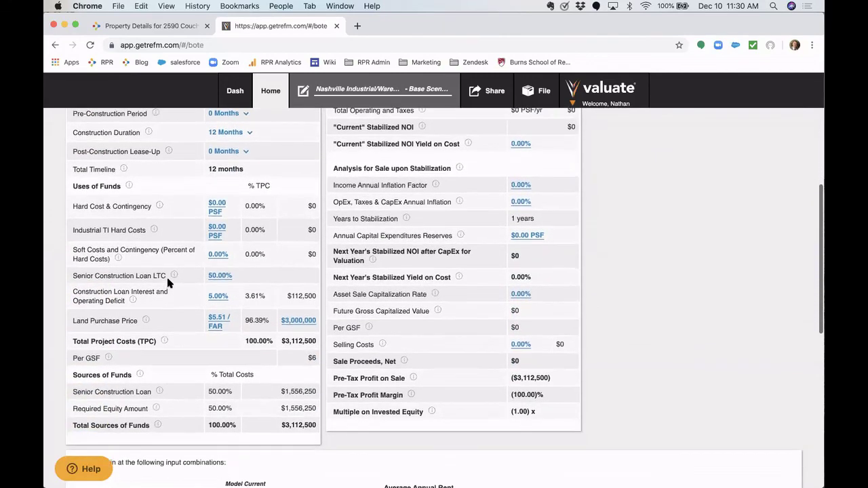
pyautogui.scroll(4, 169, 283)
pyautogui.scroll(1, 167, 284)
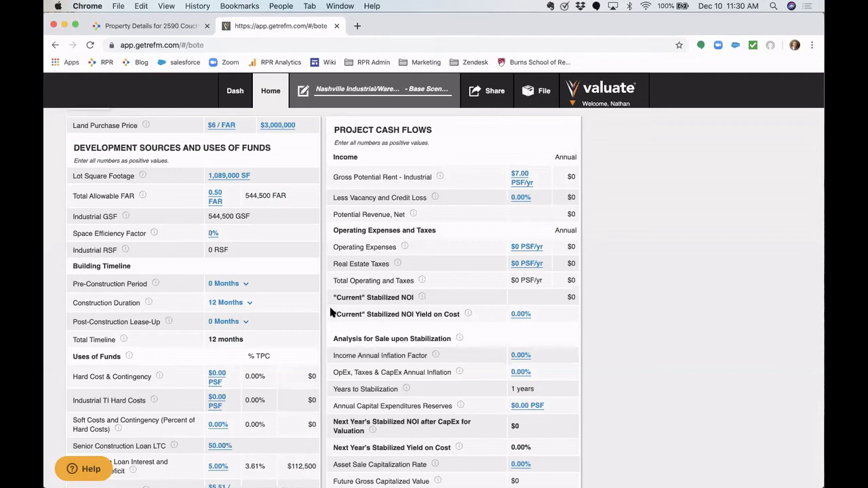
# - Highlight the Stabilized NOI Yield on Cost line in the analysis
pyautogui.moveTo(333, 313); pyautogui.dragTo(462, 315)
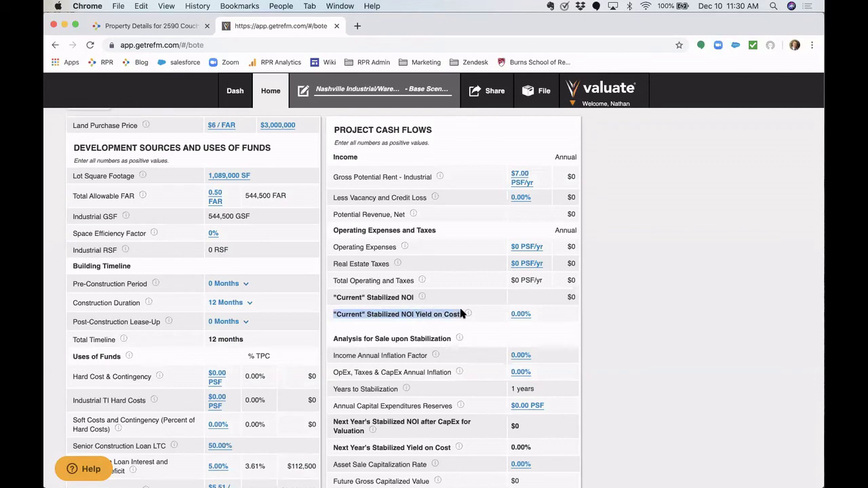
pyautogui.click(461, 316)
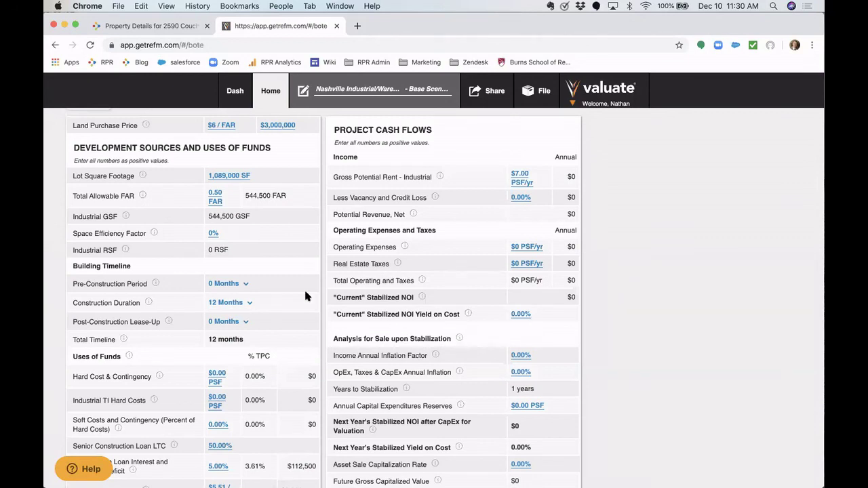
pyautogui.scroll(-1, 267, 266)
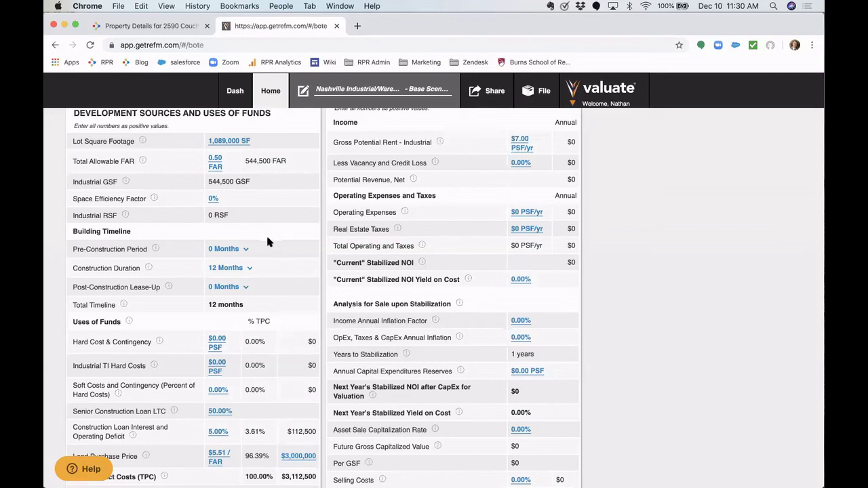
# - Set the space efficiency factor to 80%
pyautogui.click(211, 199)
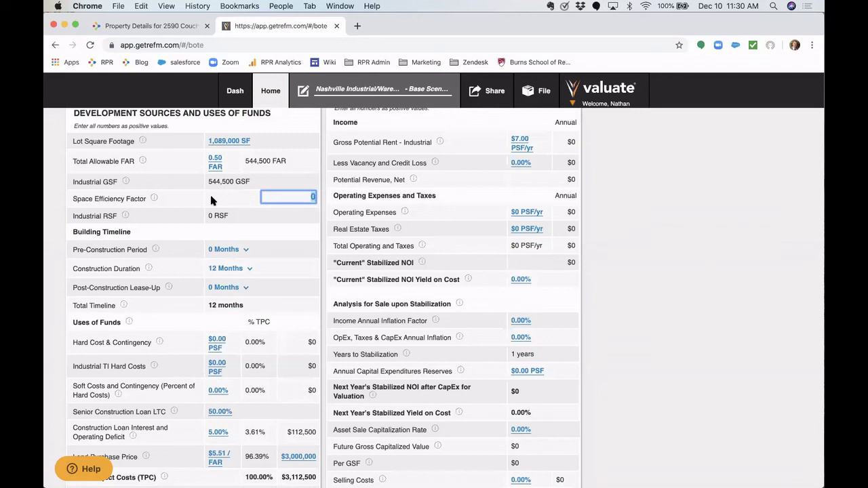
pyautogui.write('80')
pyautogui.press('Return')
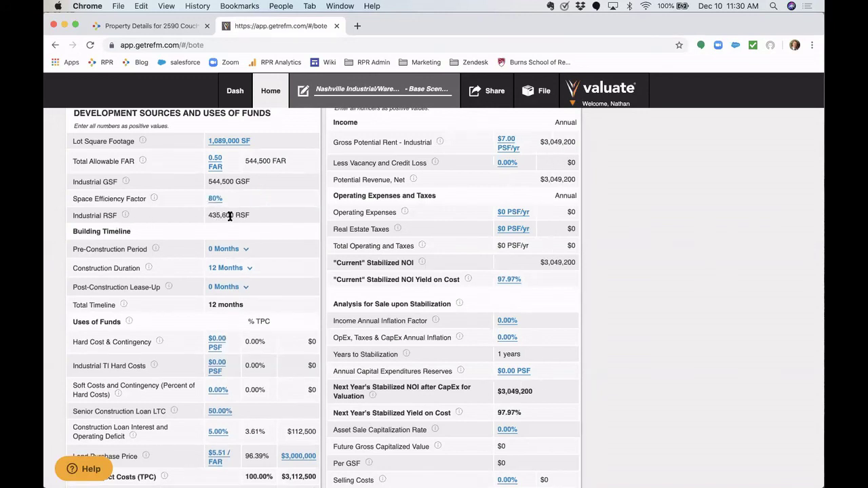
# - Add a 9-month pre-construction period and 3-month post-construction lease-up
pyautogui.click(216, 250)
pyautogui.click(223, 461)
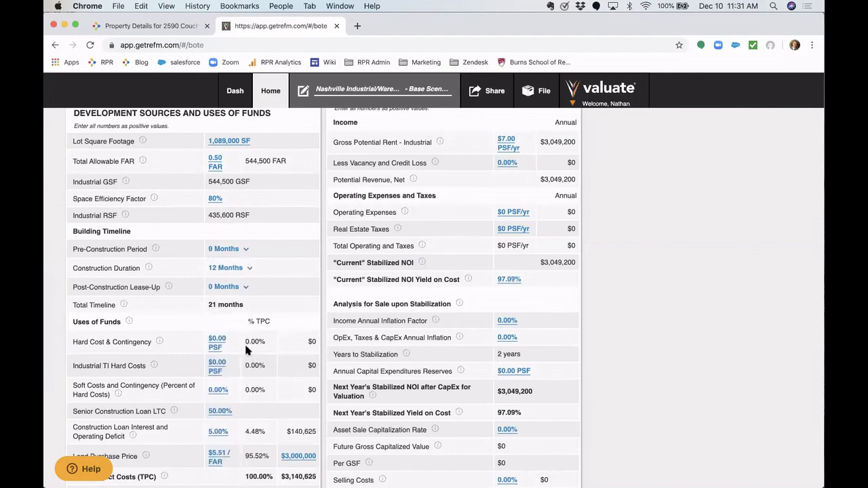
pyautogui.scroll(-2, 268, 251)
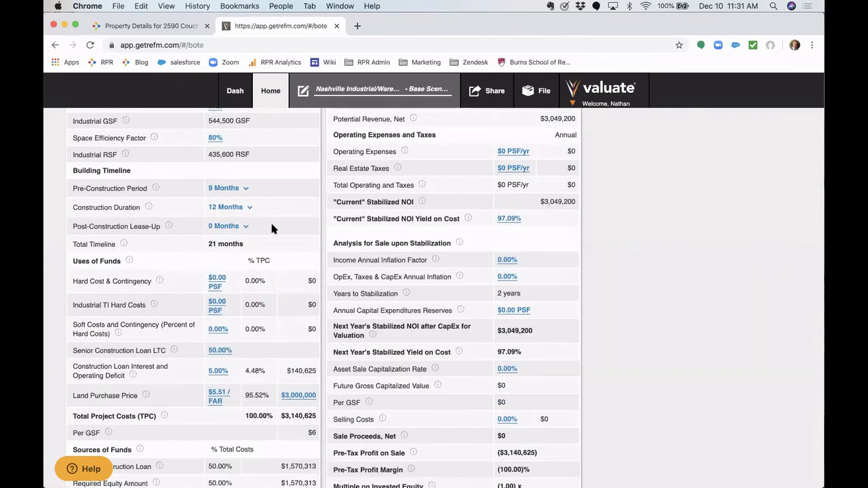
pyautogui.click(224, 227)
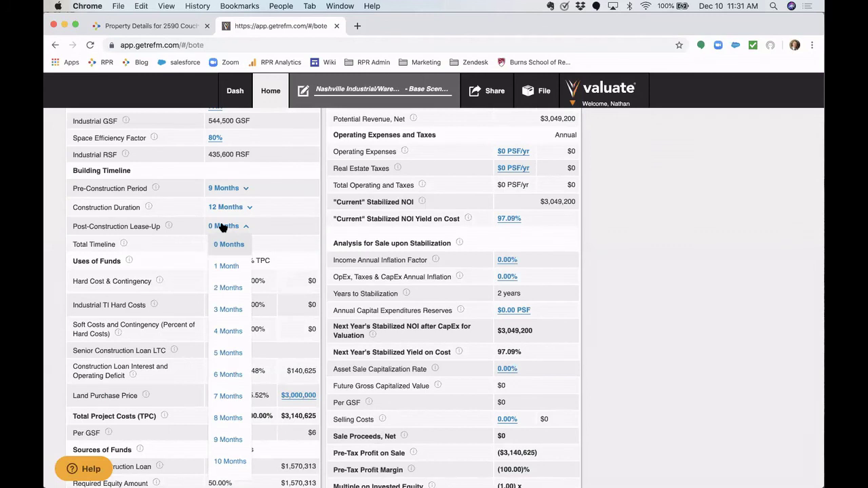
pyautogui.click(230, 309)
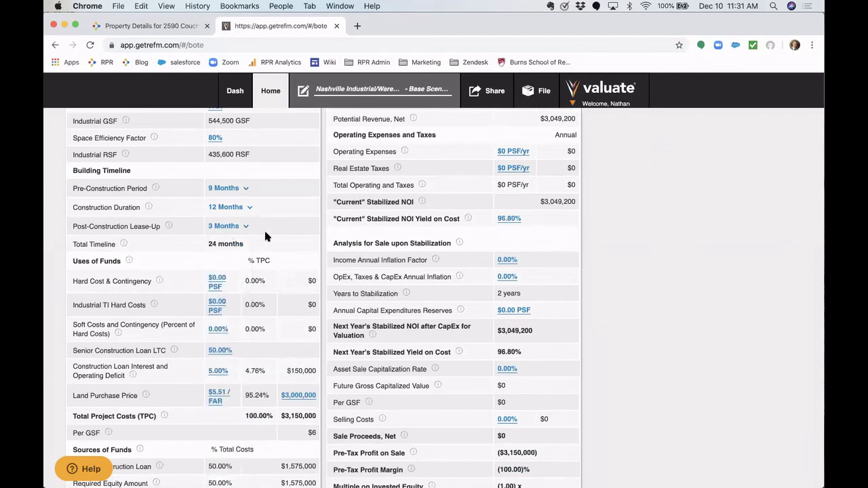
pyautogui.scroll(-1, 278, 242)
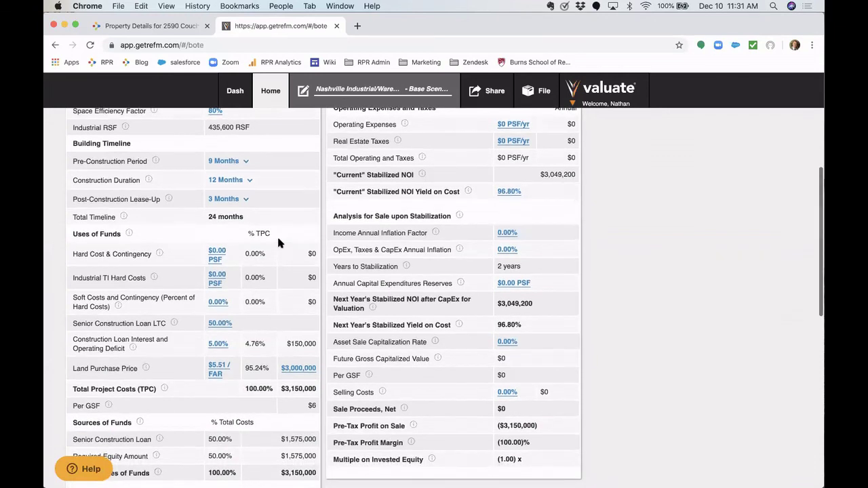
pyautogui.scroll(-1, 276, 240)
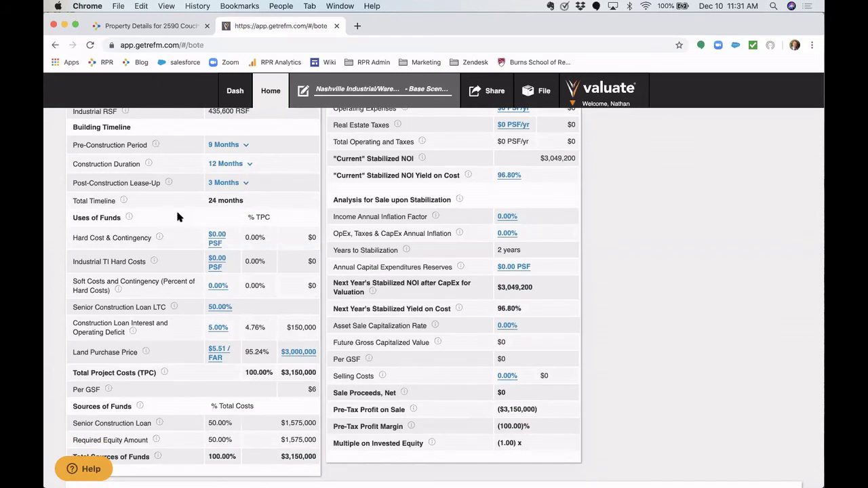
pyautogui.scroll(-1, 177, 215)
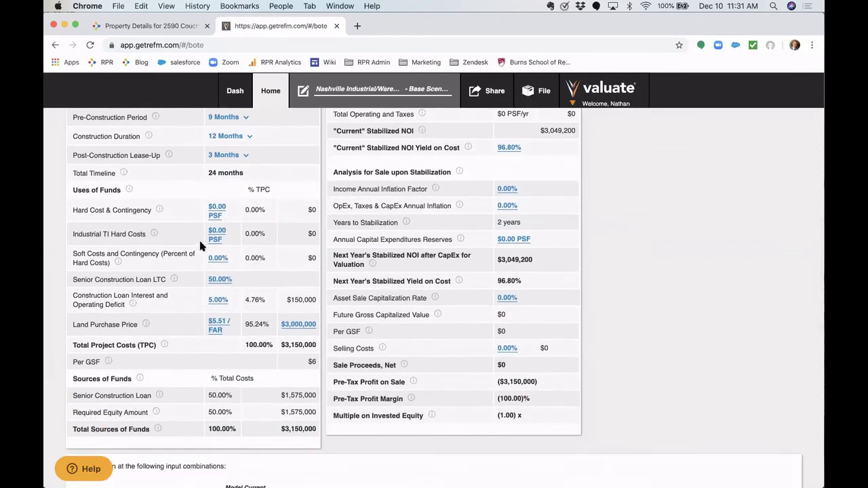
# - Enter $18 PSF hard costs, $3 PSF TI and 25% soft costs, keeping LTC at 50%
pyautogui.click(217, 208)
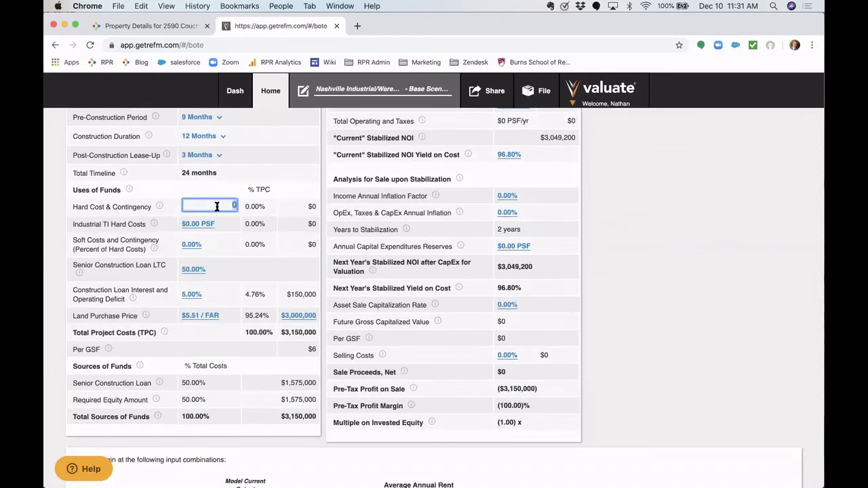
pyautogui.write('18.00 PSF')
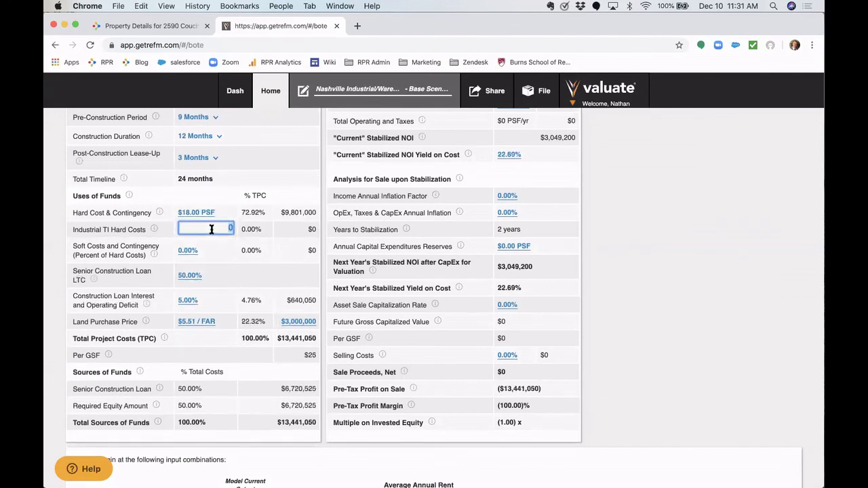
pyautogui.write('53')
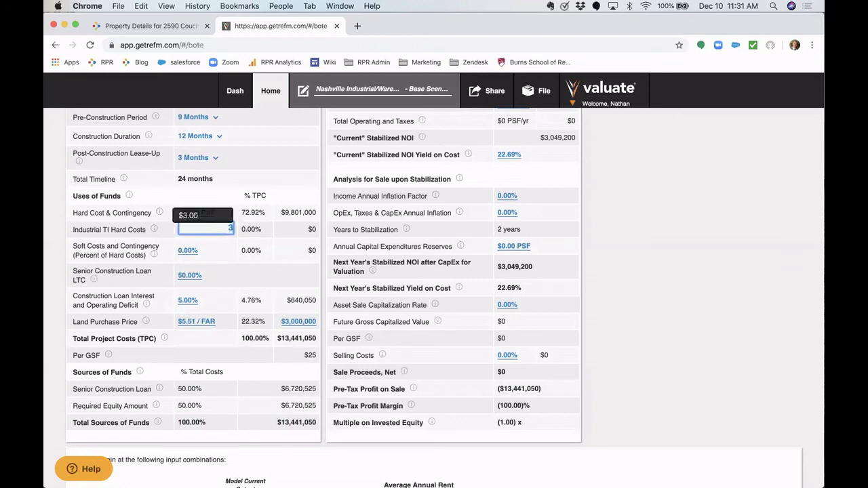
pyautogui.press('Tab')
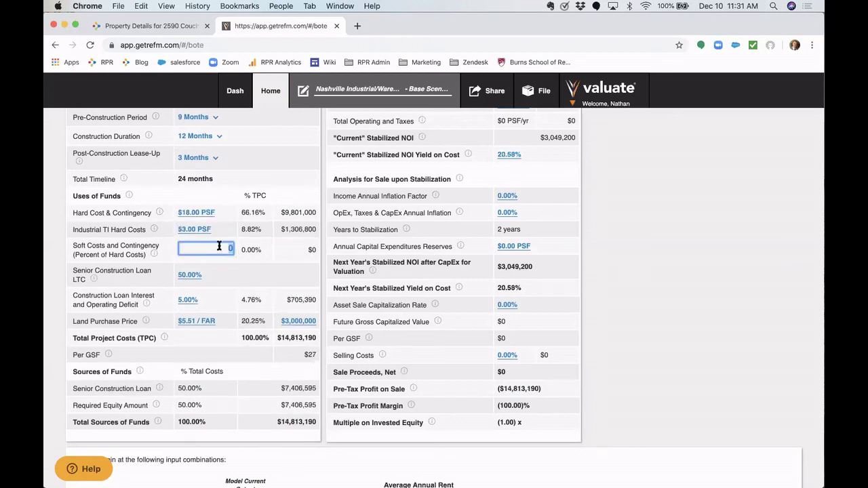
pyautogui.write('25')
pyautogui.press('Tab')
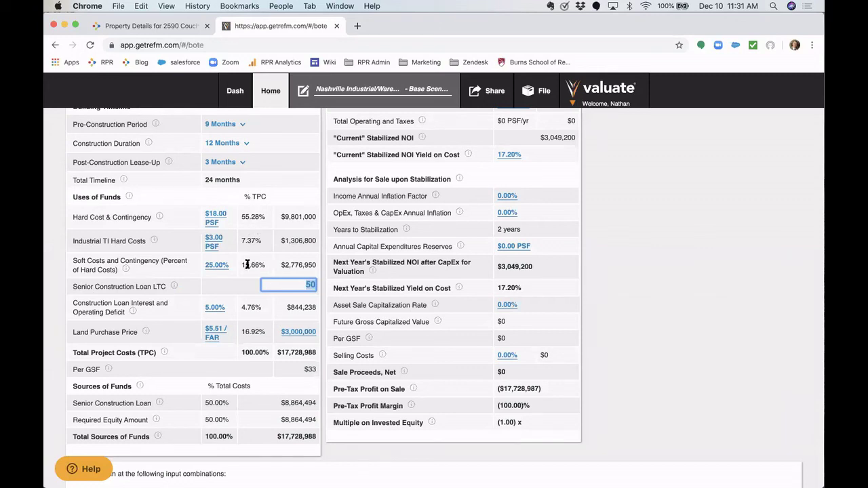
pyautogui.press('Return')
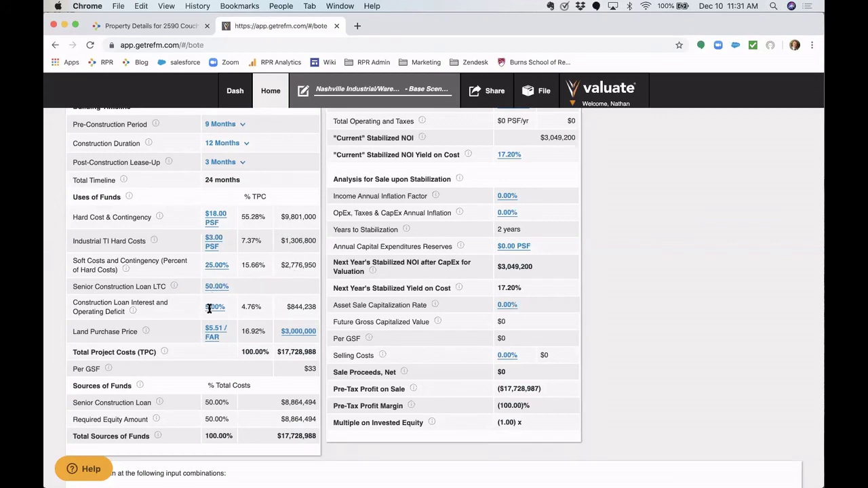
pyautogui.scroll(-2, 207, 308)
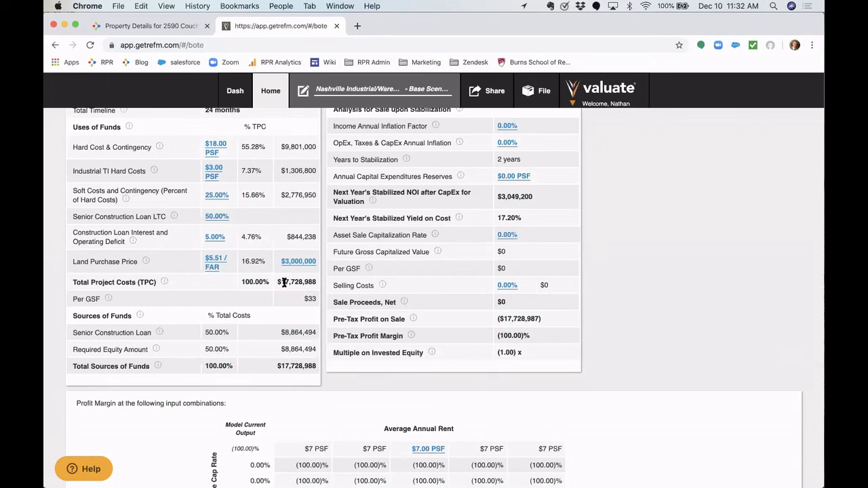
pyautogui.scroll(5, 284, 282)
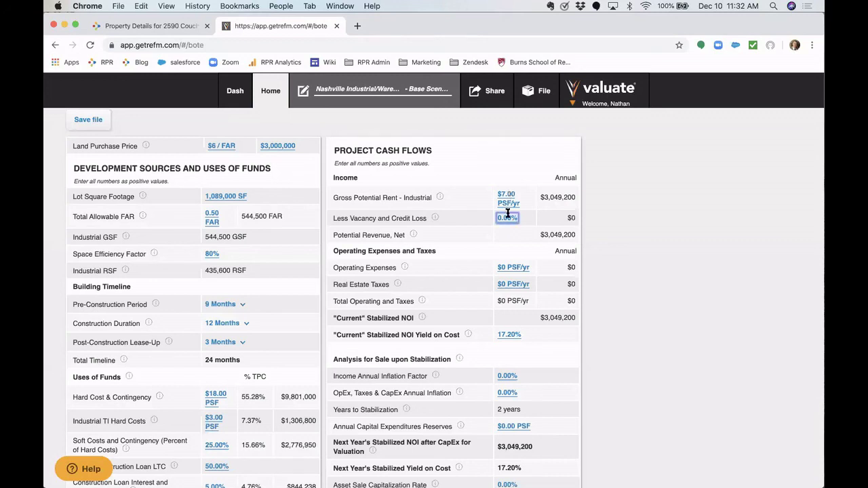
# - Enter 8% vacancy, $2 PSF operating expenses and $1 PSF real estate taxes
pyautogui.click(508, 217)
pyautogui.write('8')
pyautogui.press('Tab')
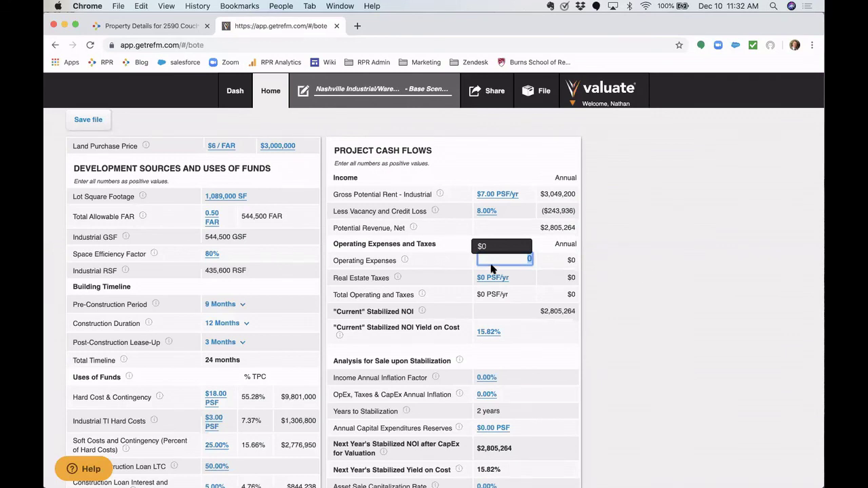
pyautogui.write('2')
pyautogui.press('Tab')
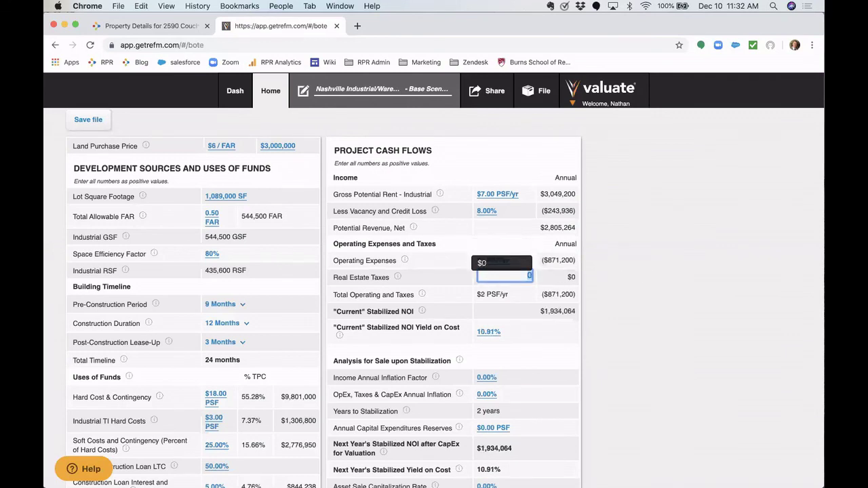
pyautogui.write('1')
pyautogui.press('Tab')
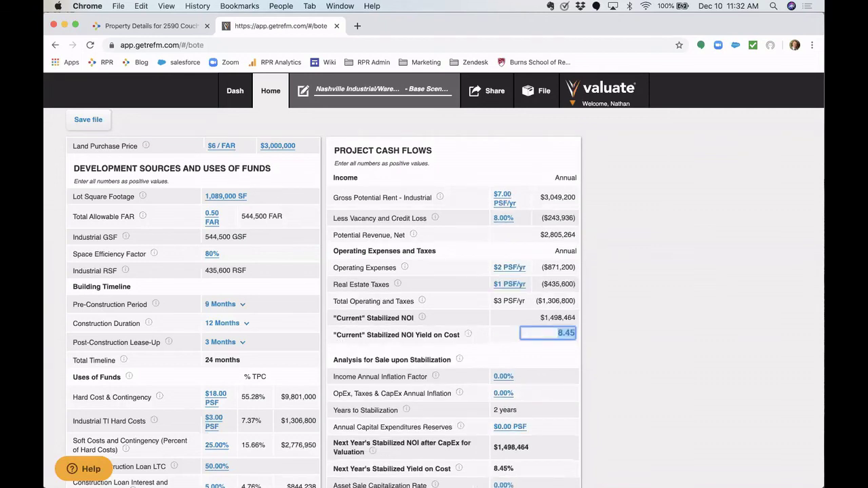
pyautogui.click(515, 346)
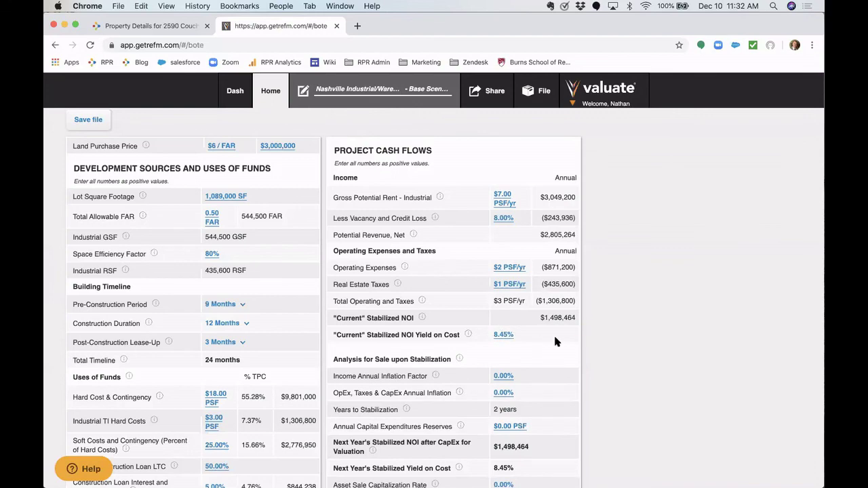
pyautogui.scroll(-2, 555, 341)
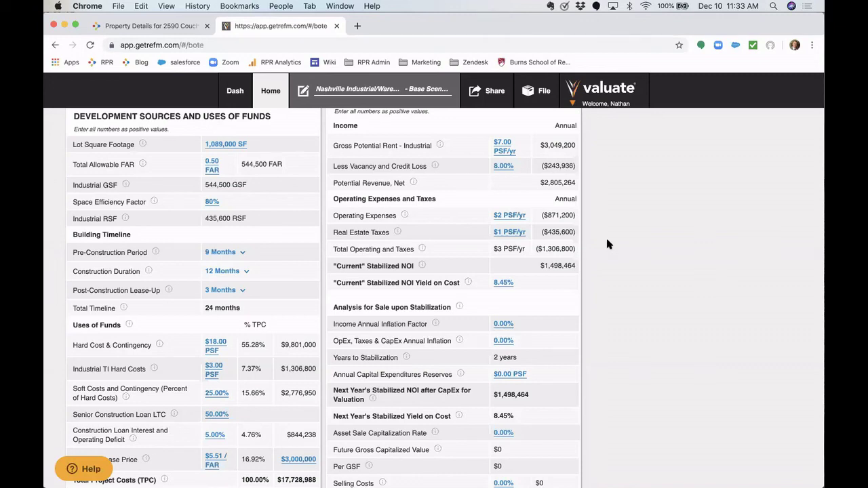
# - Set income and expense inflation to 2% and CapEx reserves to $1.00 PSF
pyautogui.scroll(-5, 607, 244)
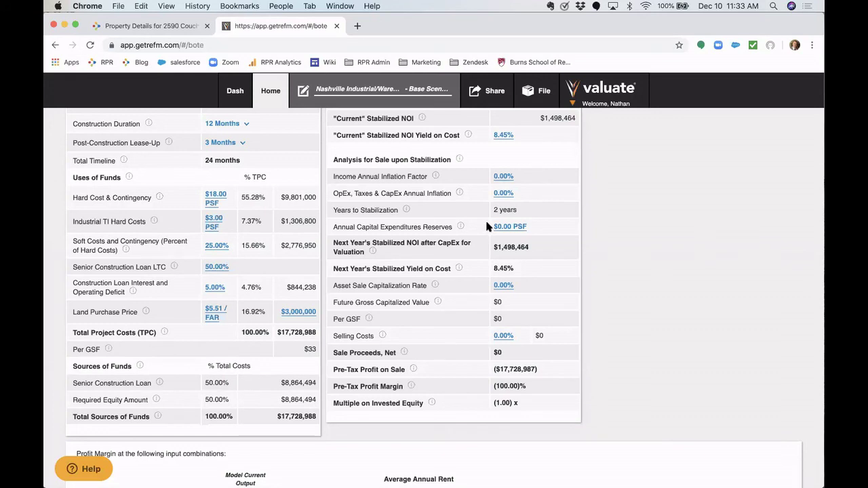
pyautogui.click(503, 176)
pyautogui.write('2')
pyautogui.press('Return')
pyautogui.click(500, 194)
pyautogui.write('2')
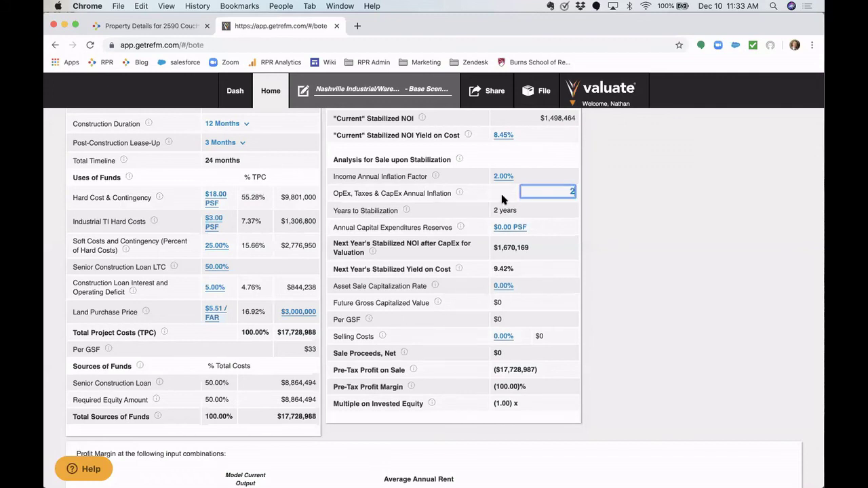
pyautogui.click(506, 227)
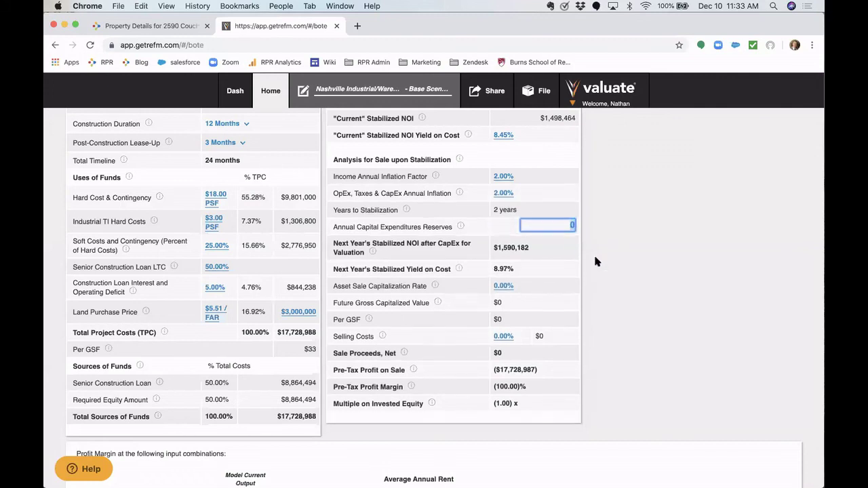
pyautogui.write('1')
pyautogui.click(587, 257)
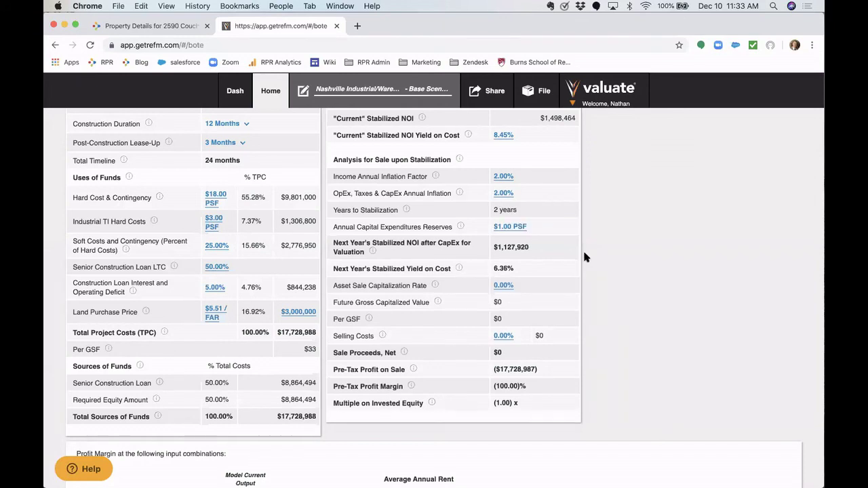
# - Set the sale cap rate to 5.5% and selling costs to 3%
pyautogui.scroll(-2, 526, 269)
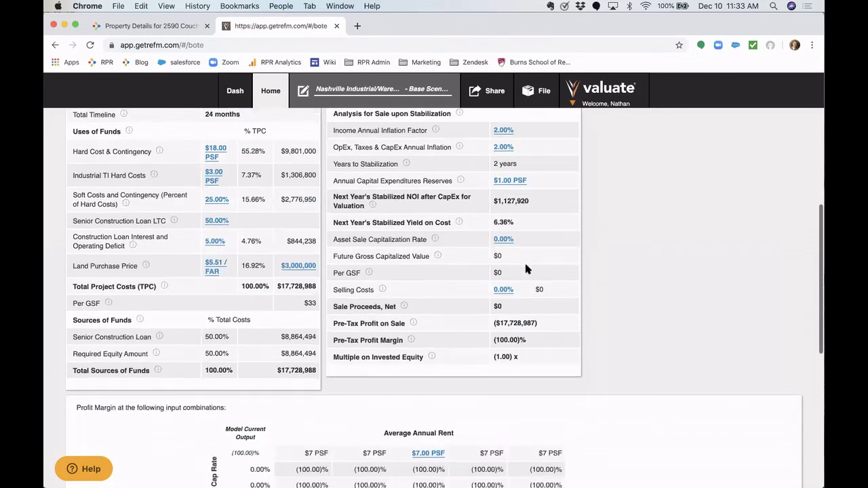
pyautogui.click(500, 239)
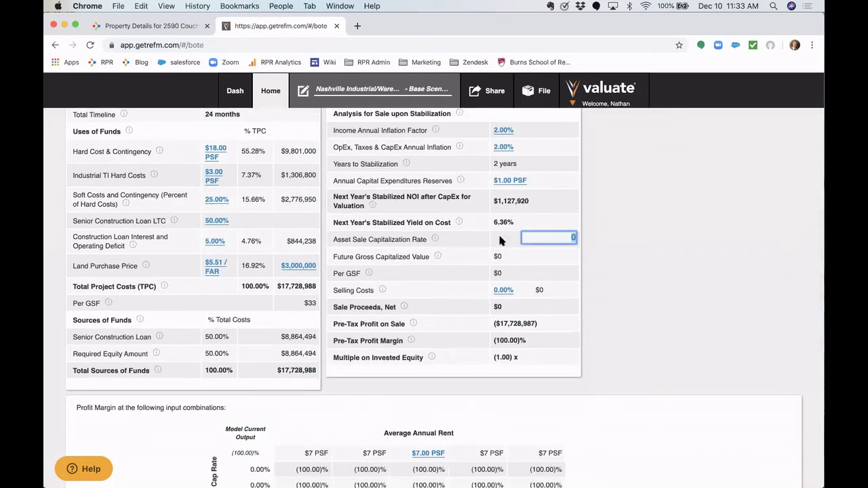
pyautogui.write('5.5')
pyautogui.press('Tab')
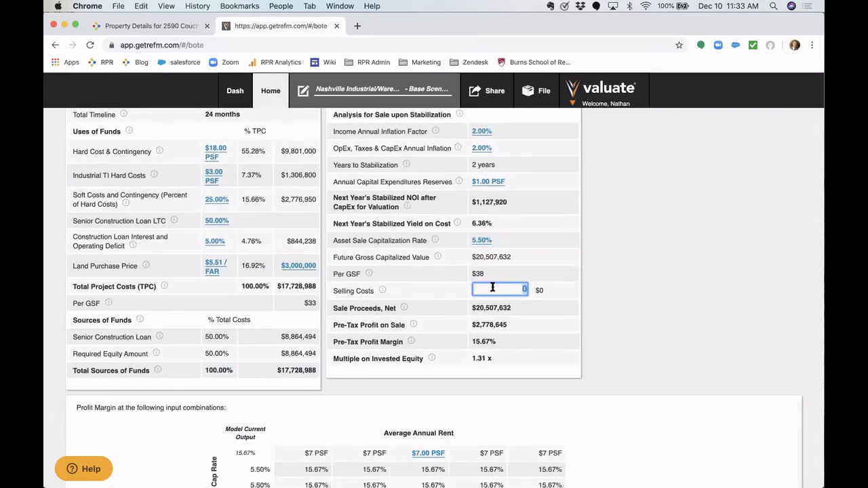
pyautogui.write('3')
pyautogui.press('Return')
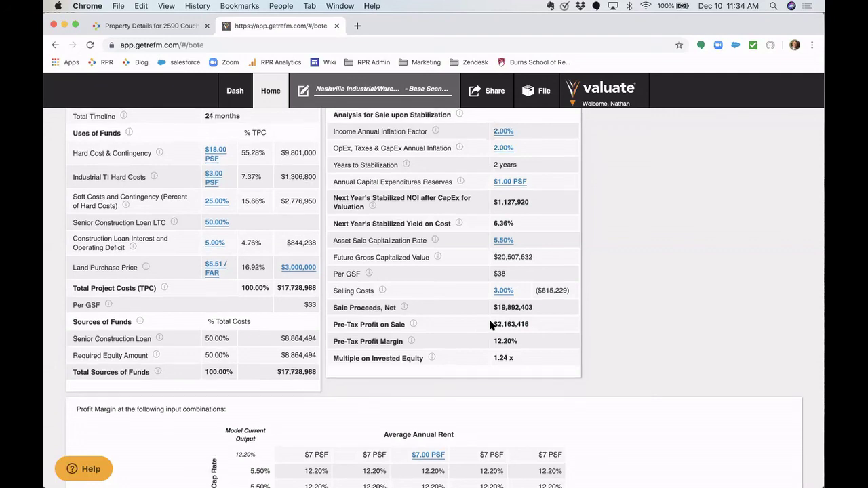
pyautogui.scroll(1, 491, 326)
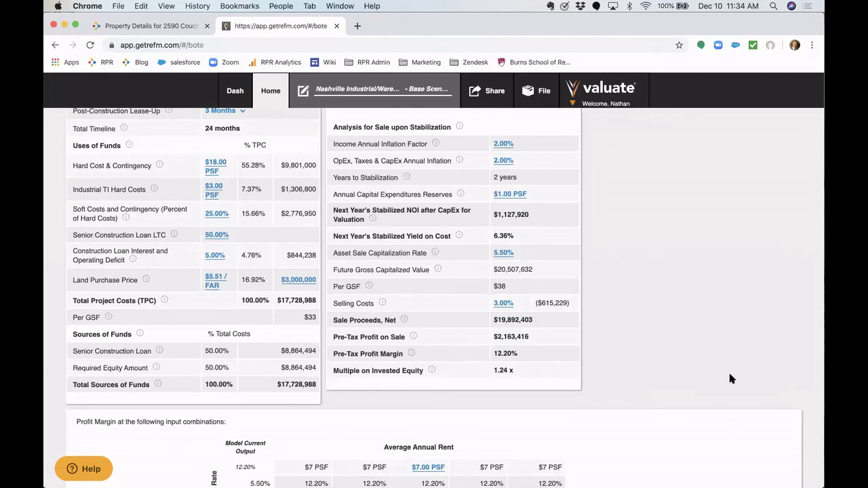
# - Set the profit-margin table steps to 0.25% cap rate and $0.50 rent, spanning 5.00–6.00% and $6–$8 PSF
pyautogui.scroll(-5, 730, 378)
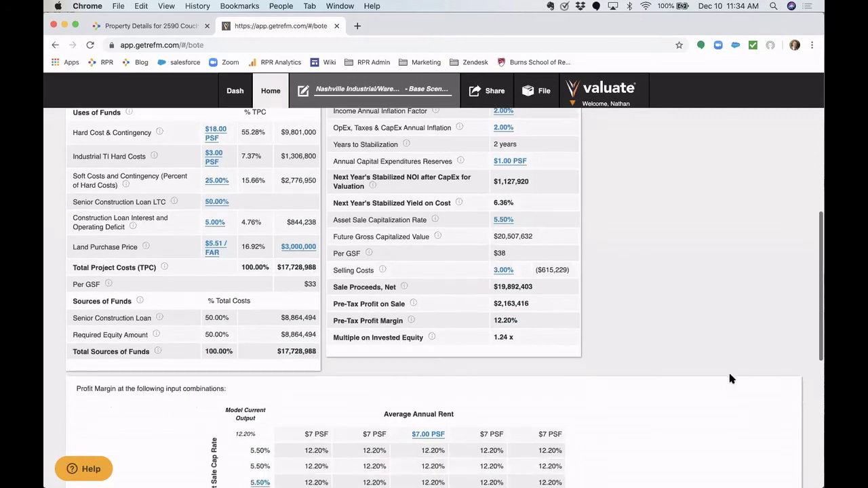
pyautogui.scroll(-2, 730, 378)
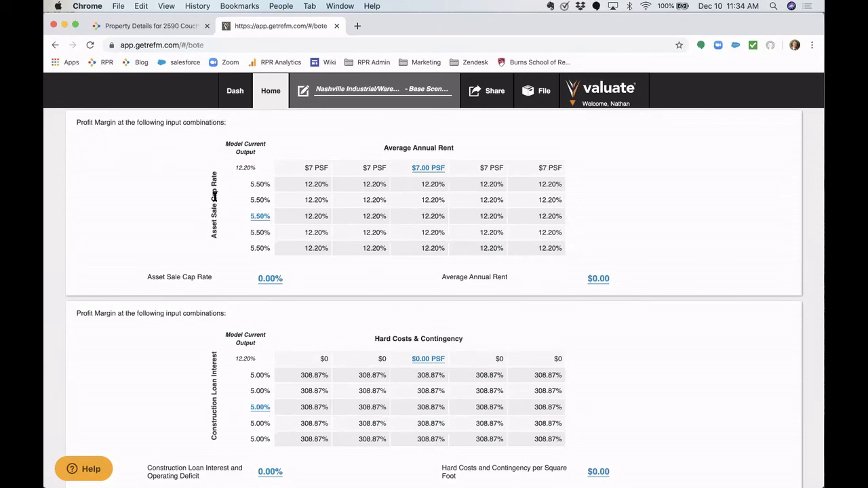
pyautogui.click(268, 279)
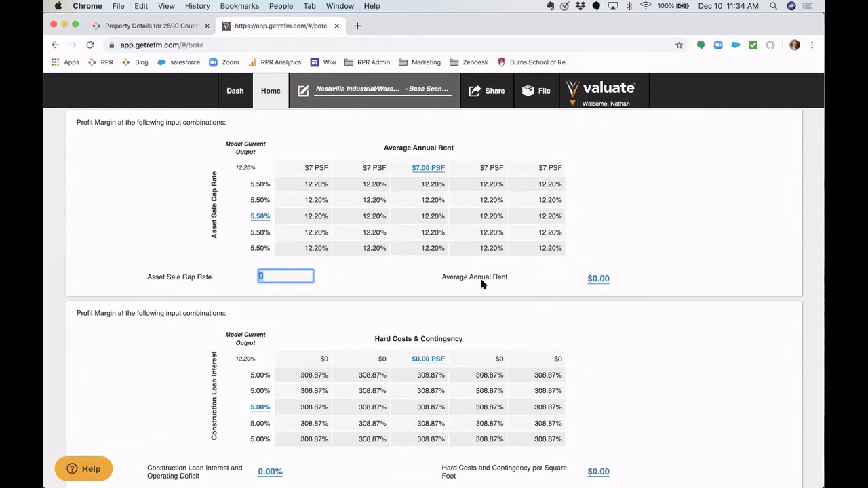
pyautogui.write('.25')
pyautogui.press('Return')
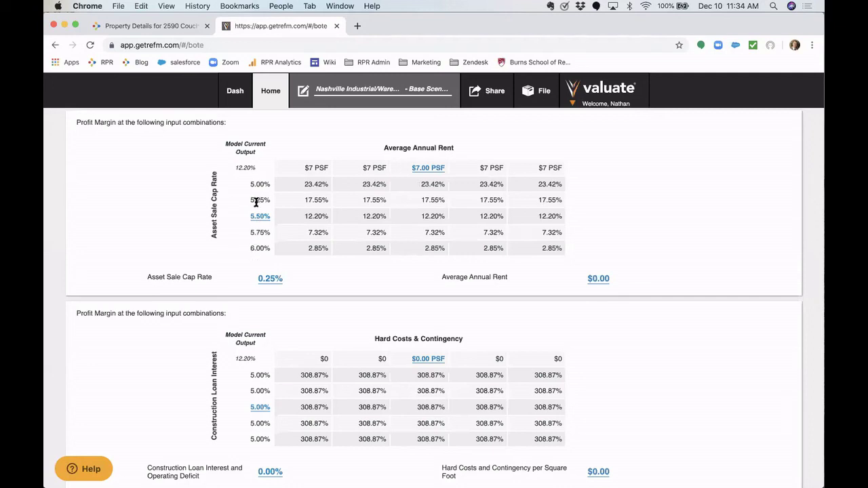
pyautogui.click(597, 278)
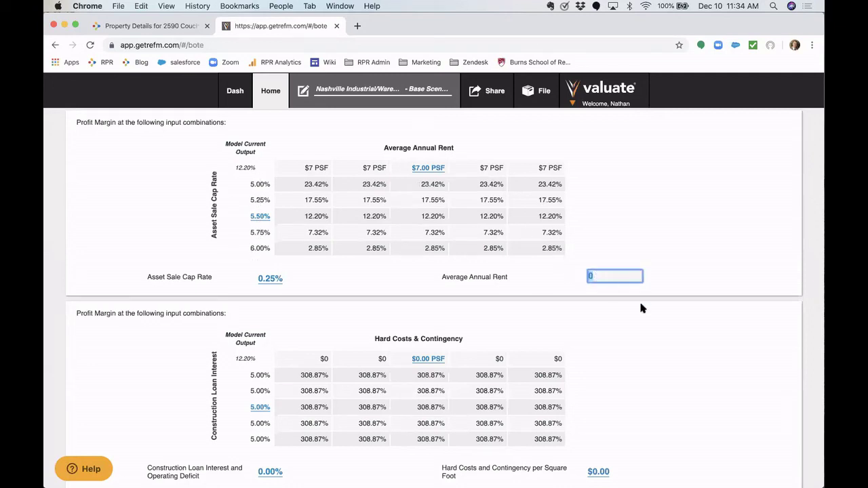
pyautogui.write('.3')
pyautogui.press('BackSpace')
pyautogui.press('BackSpace')
pyautogui.write('.5')
pyautogui.press('Return')
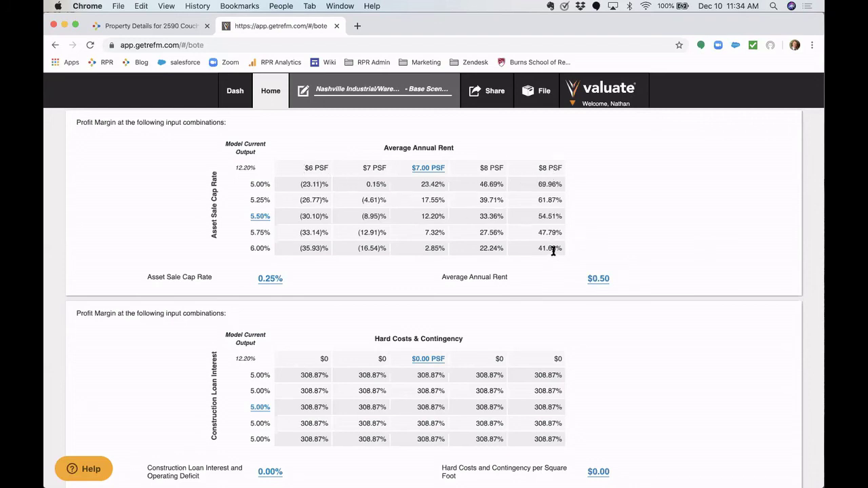
pyautogui.scroll(-1, 553, 251)
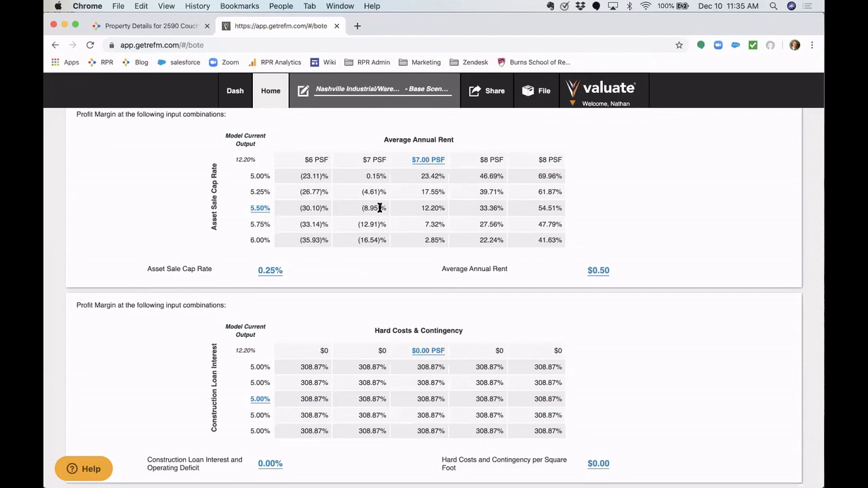
pyautogui.scroll(15, 107, 301)
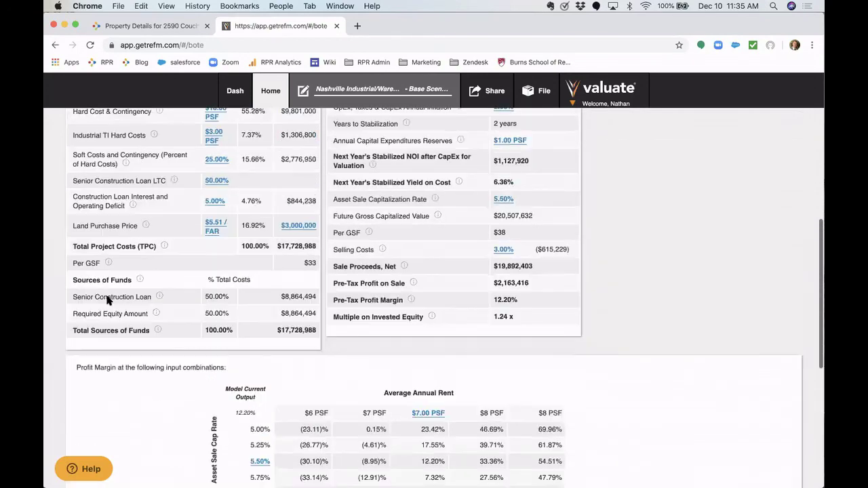
# - Save the BOTE analysis and generate a public share link, selecting it for copying
pyautogui.scroll(2, 107, 297)
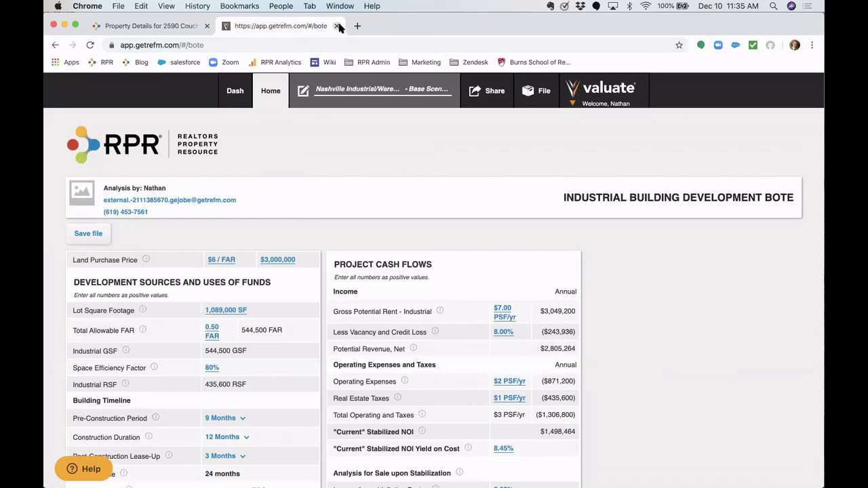
pyautogui.click(493, 92)
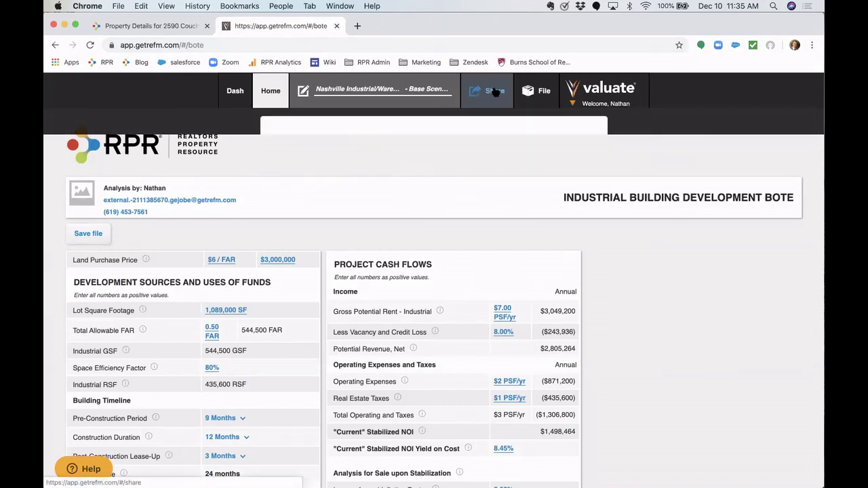
pyautogui.click(434, 201)
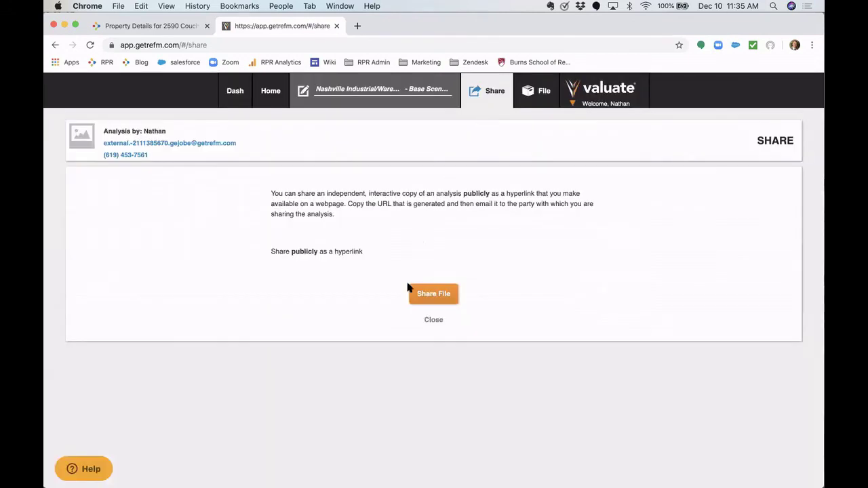
pyautogui.click(431, 298)
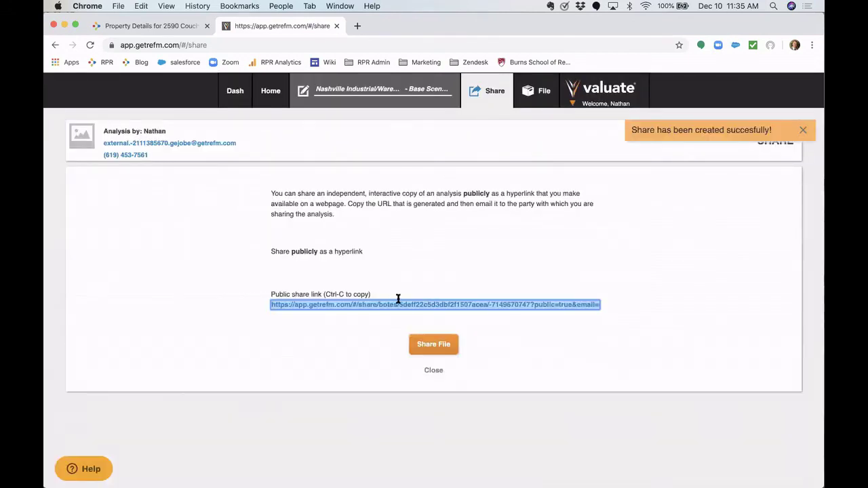
pyautogui.click(405, 302)
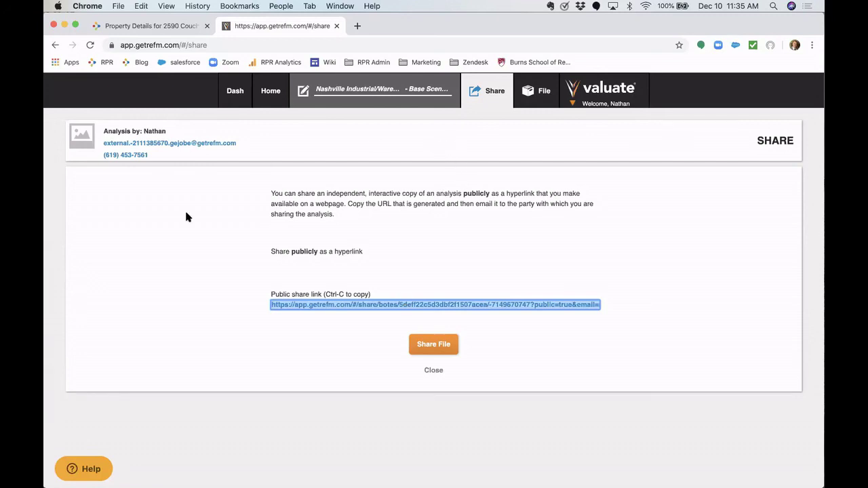
pyautogui.click(434, 370)
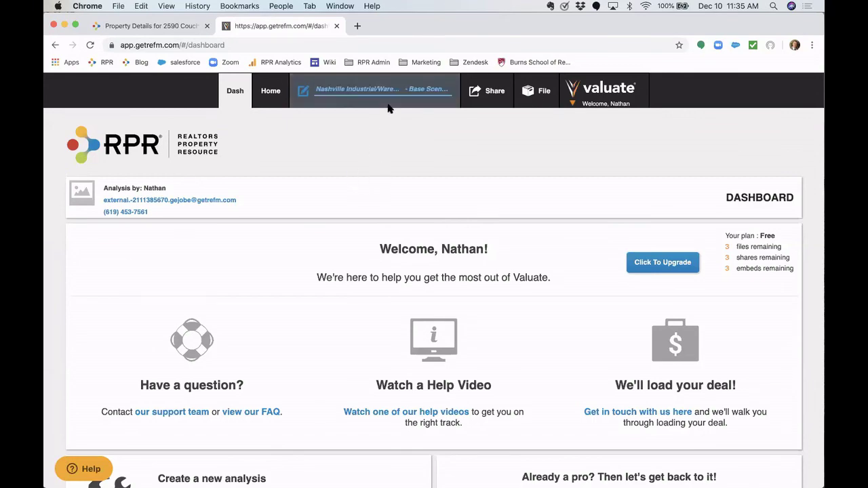
pyautogui.click(271, 91)
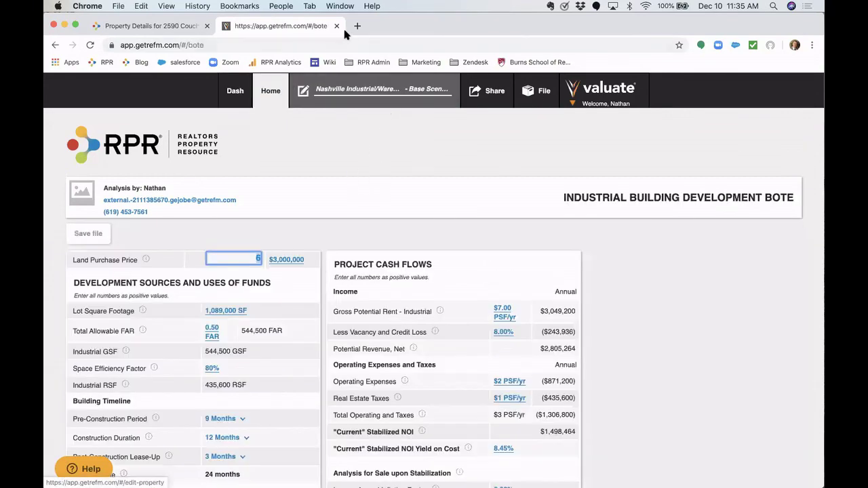
pyautogui.click(338, 25)
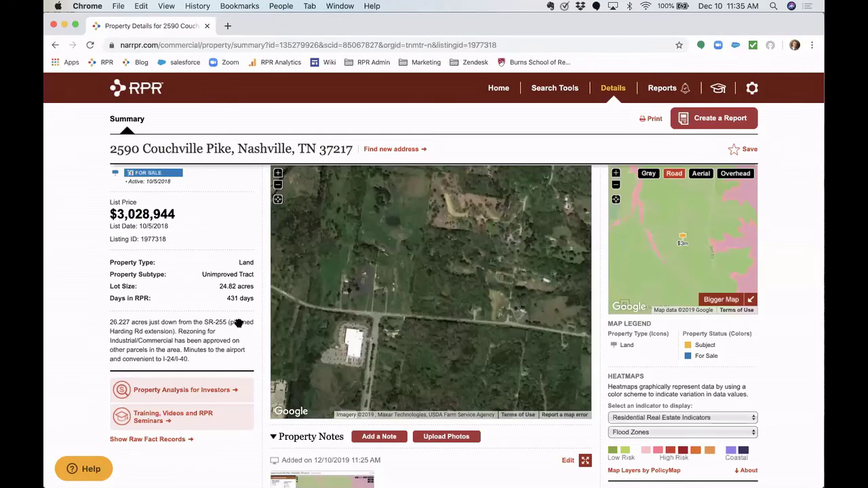
pyautogui.scroll(-4, 375, 333)
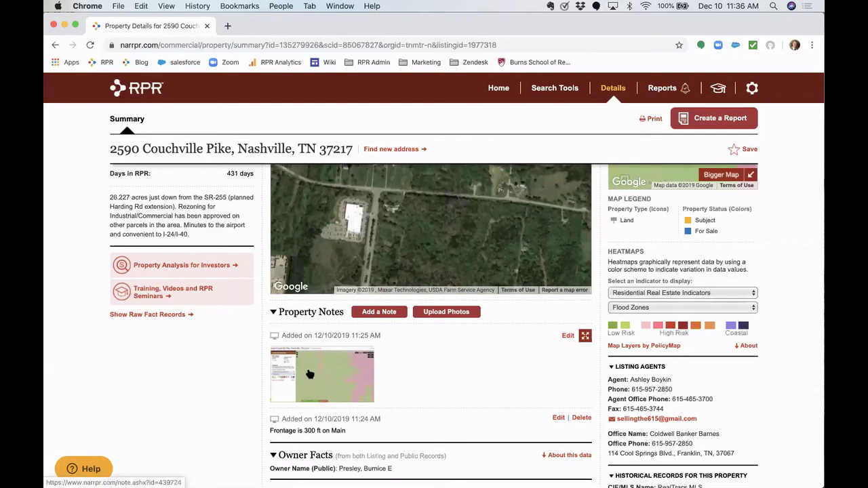
pyautogui.scroll(6, 309, 374)
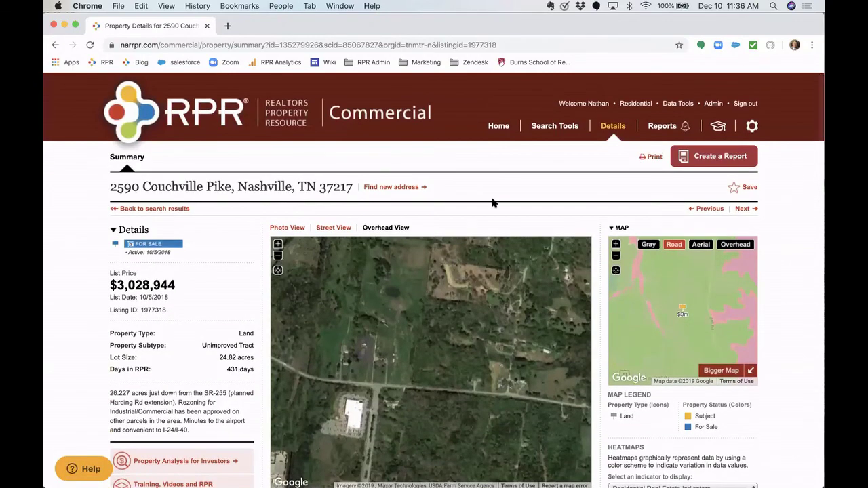
pyautogui.click(721, 156)
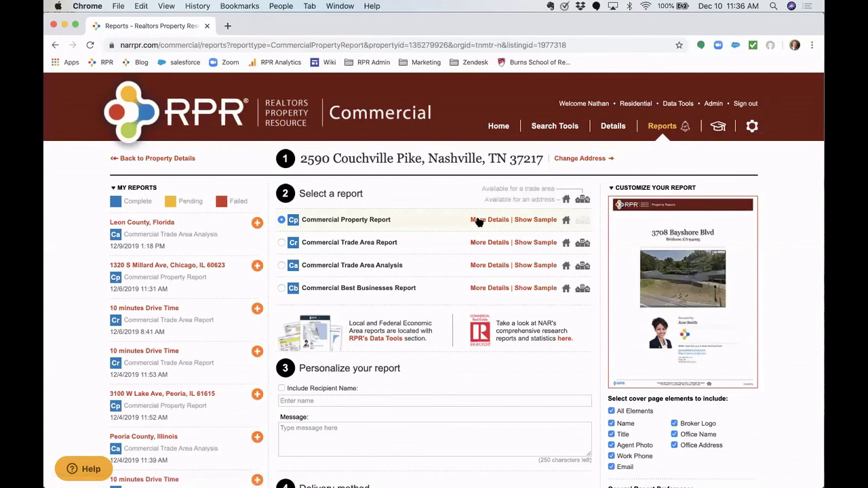
pyautogui.click(487, 221)
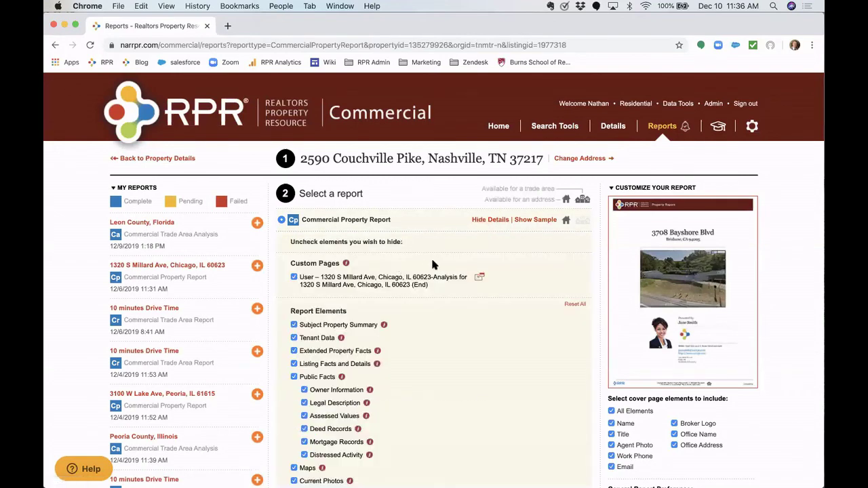
pyautogui.scroll(-1, 432, 264)
pyautogui.scroll(-1, 432, 260)
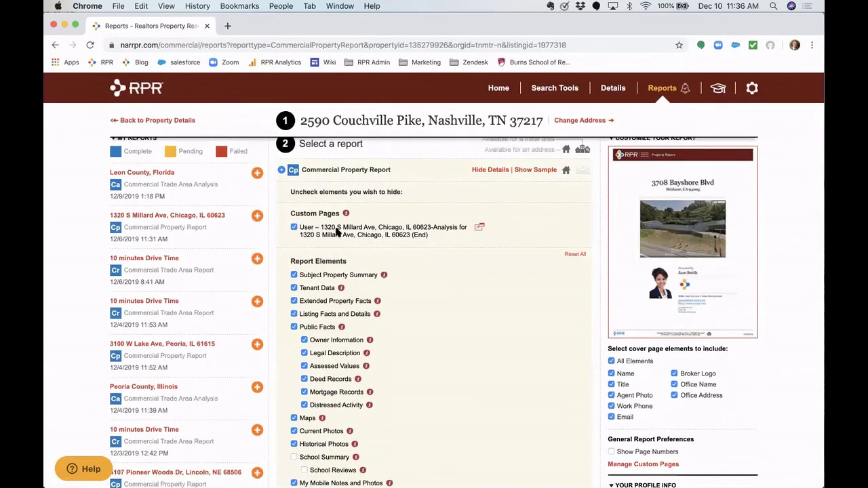
pyautogui.click(294, 228)
# - Check Manage Custom Pages without adding a page, then review the delivery method set to display now
pyautogui.scroll(-1, 389, 238)
pyautogui.scroll(-1, 390, 248)
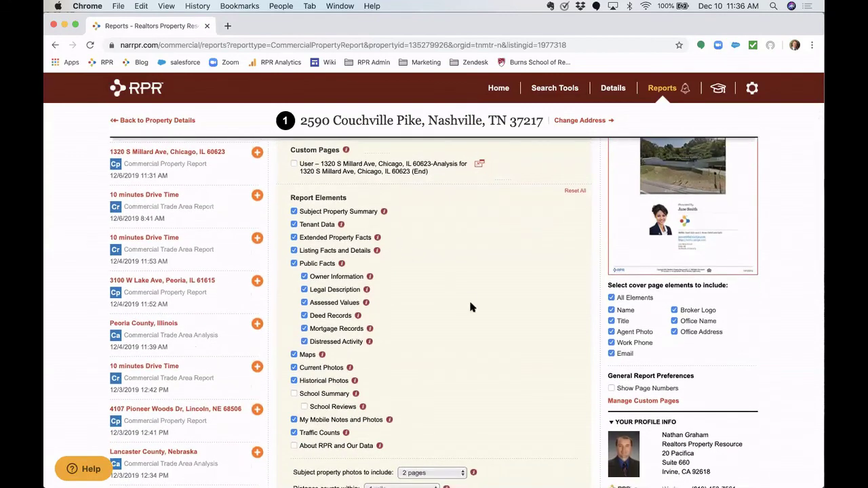
pyautogui.click(640, 403)
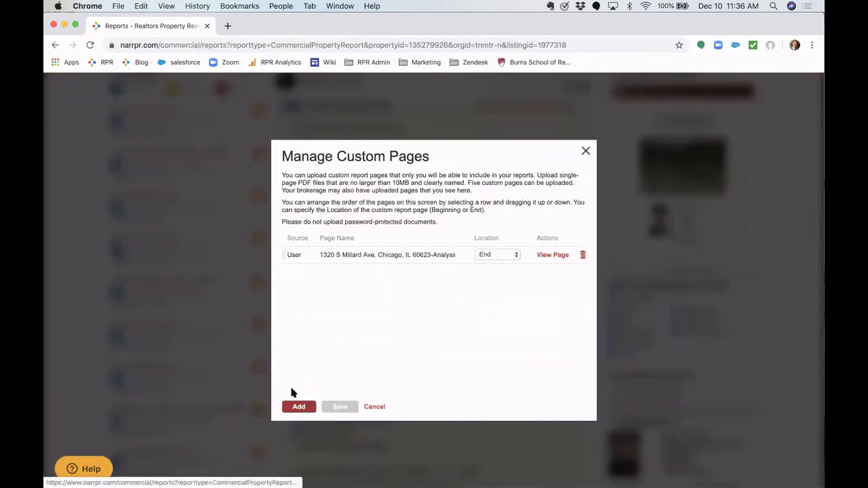
pyautogui.click(297, 406)
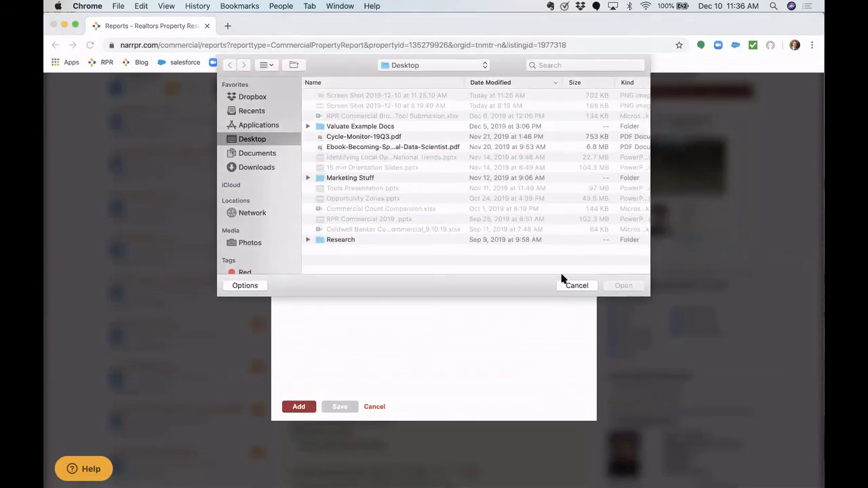
pyautogui.click(573, 286)
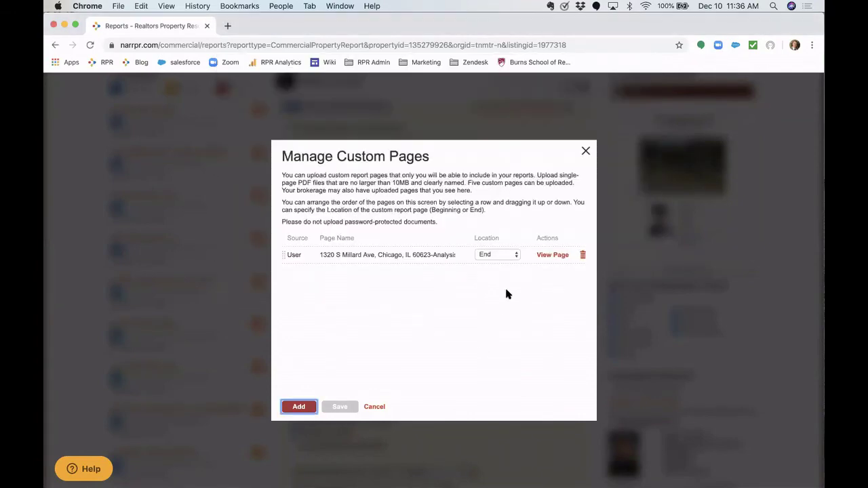
pyautogui.click(586, 150)
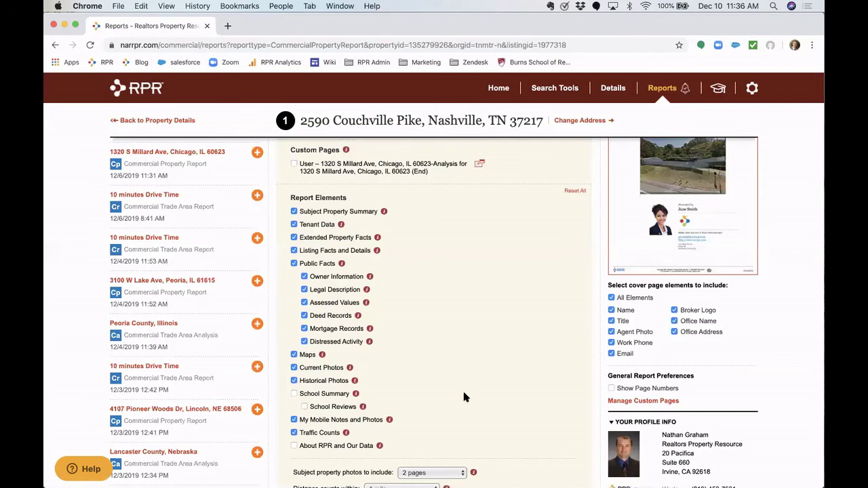
pyautogui.scroll(-5, 464, 397)
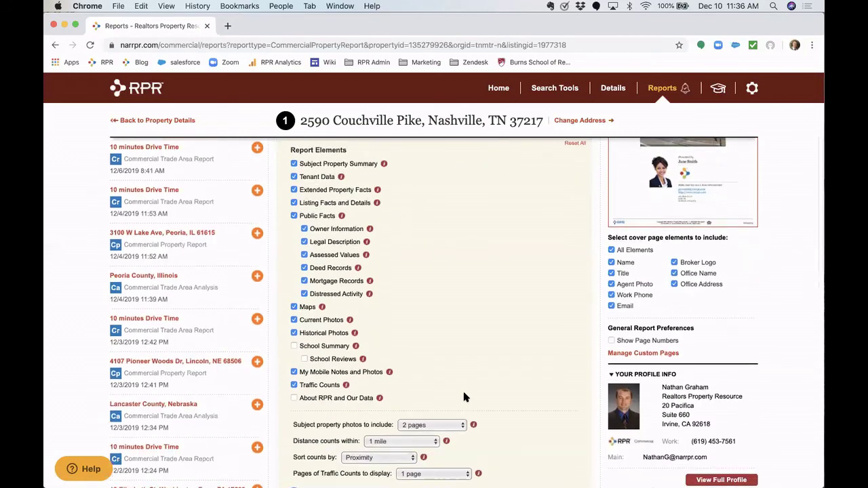
pyautogui.scroll(8, 509, 213)
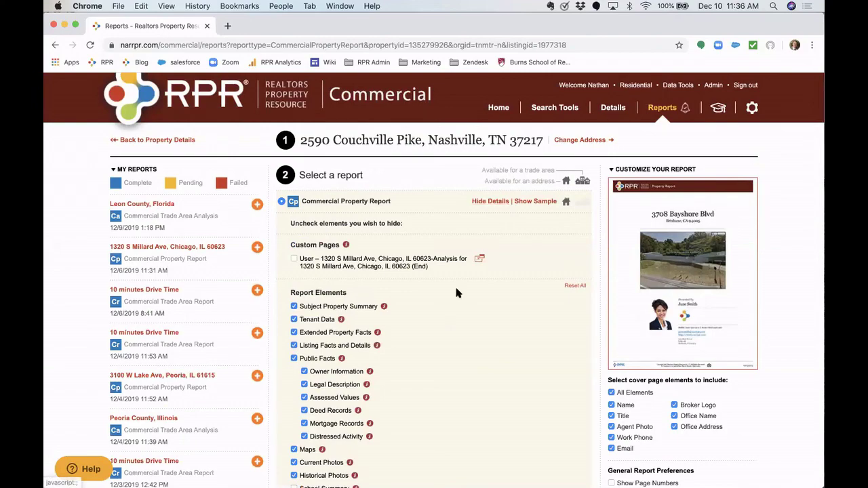
pyautogui.scroll(-10, 456, 292)
pyautogui.scroll(-3, 455, 292)
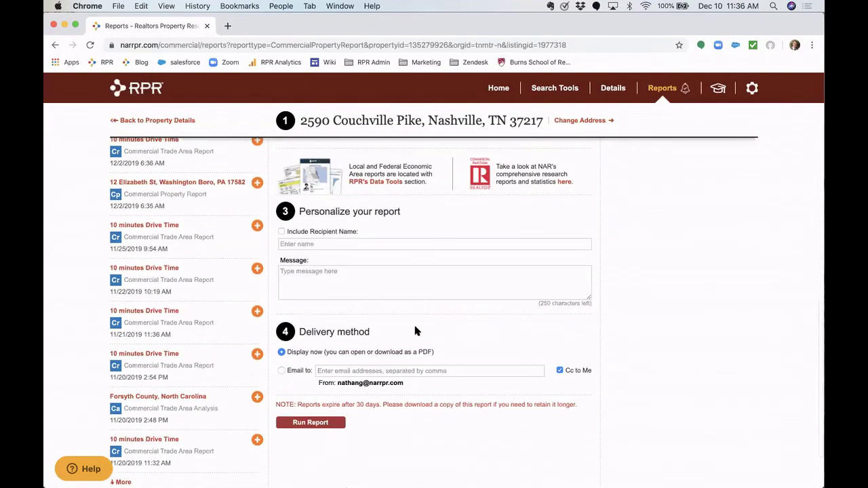
pyautogui.click(312, 424)
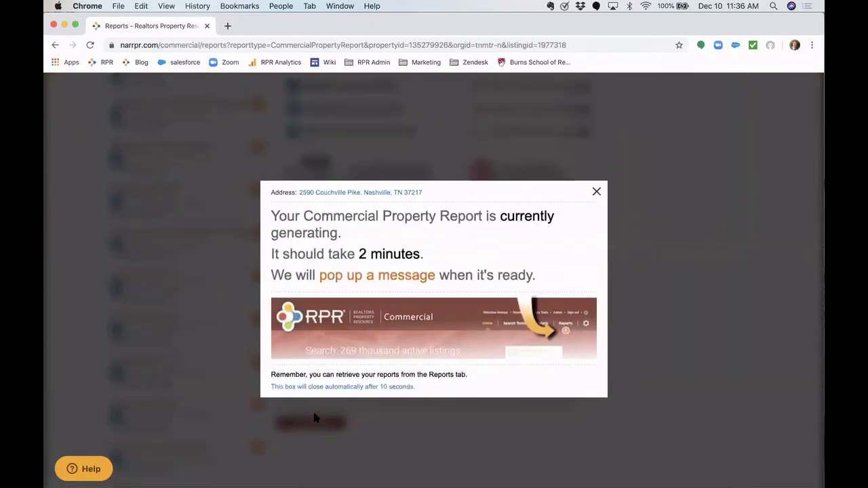
pyautogui.click(597, 191)
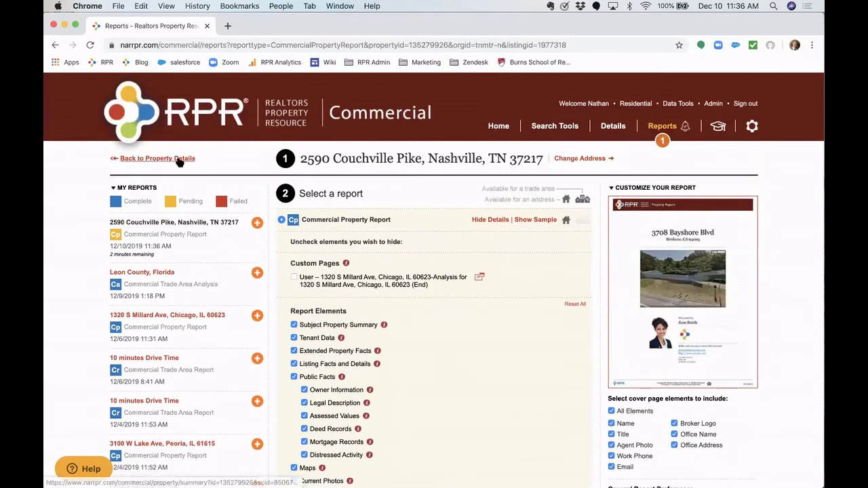
pyautogui.click(178, 161)
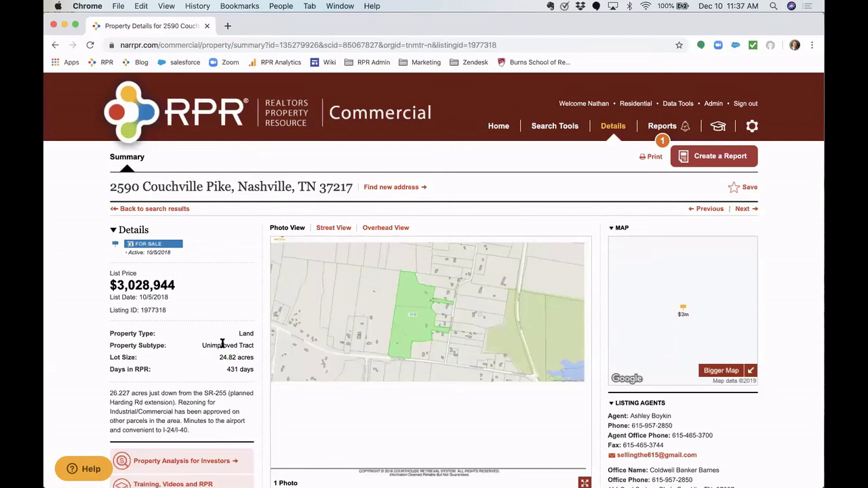
pyautogui.click(194, 127)
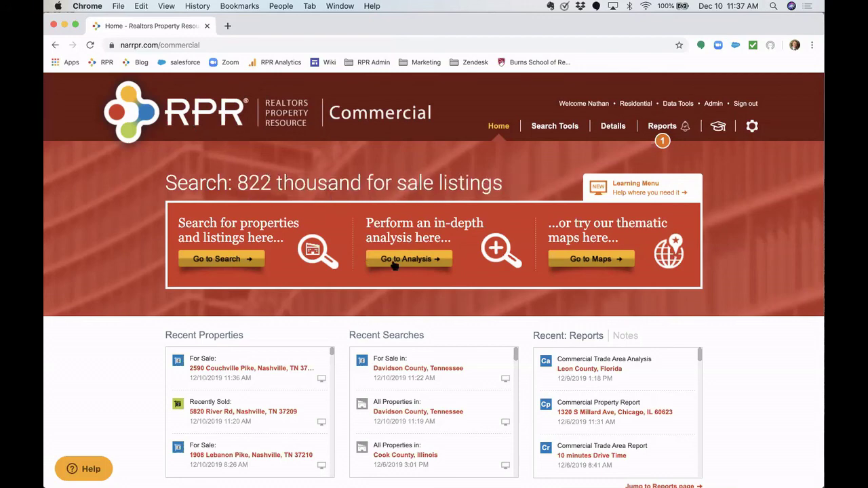
# - Start an All Properties search with the advanced search fields shown
pyautogui.click(433, 264)
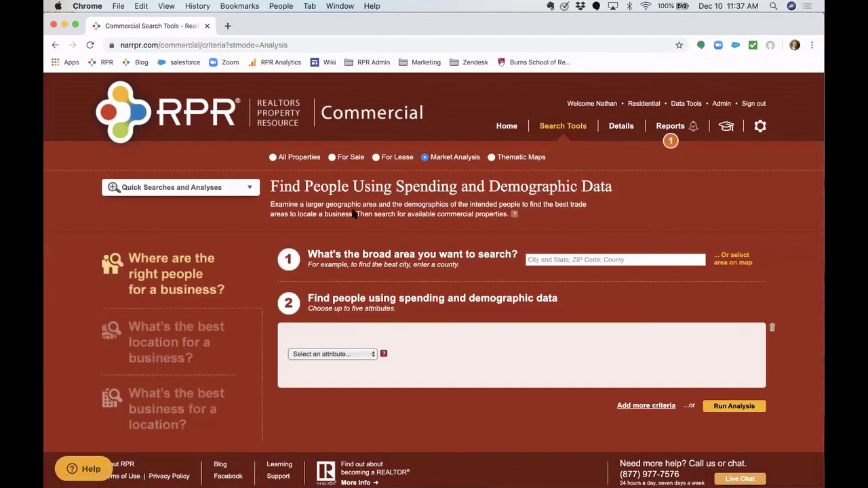
pyautogui.click(163, 118)
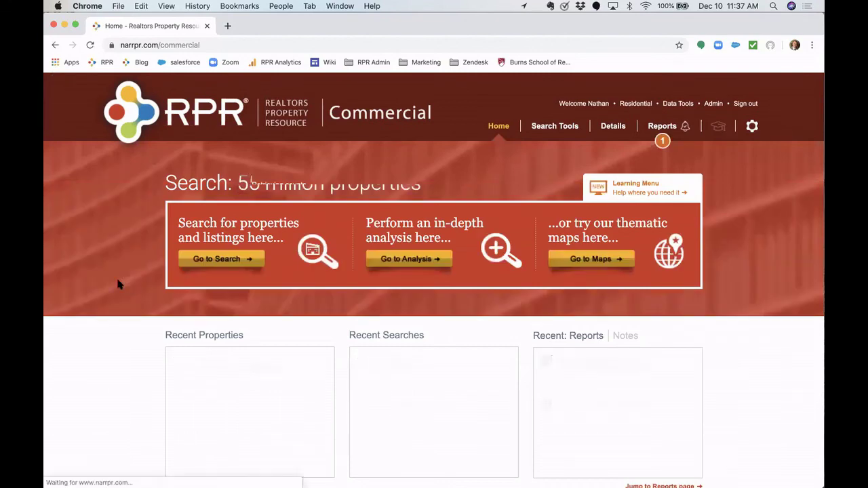
pyautogui.click(221, 260)
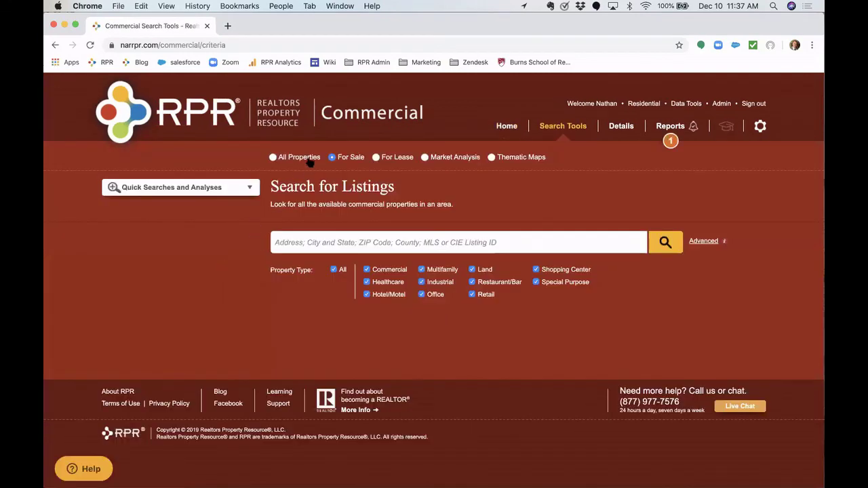
pyautogui.click(309, 160)
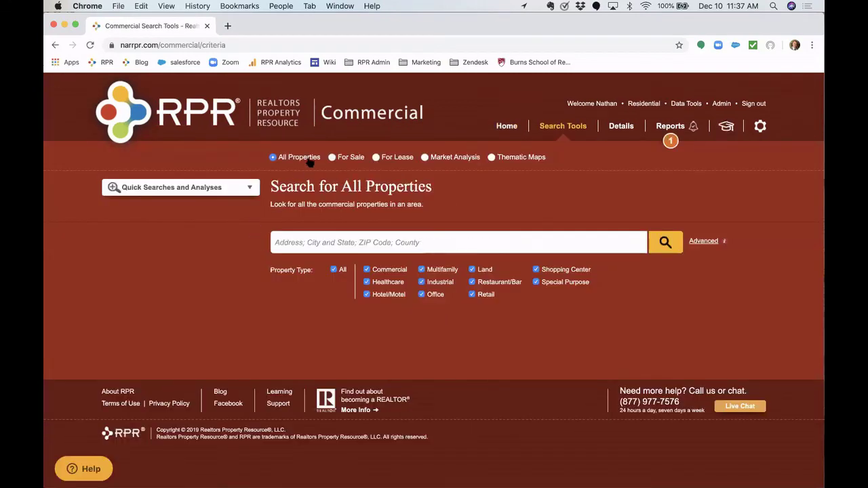
pyautogui.click(702, 241)
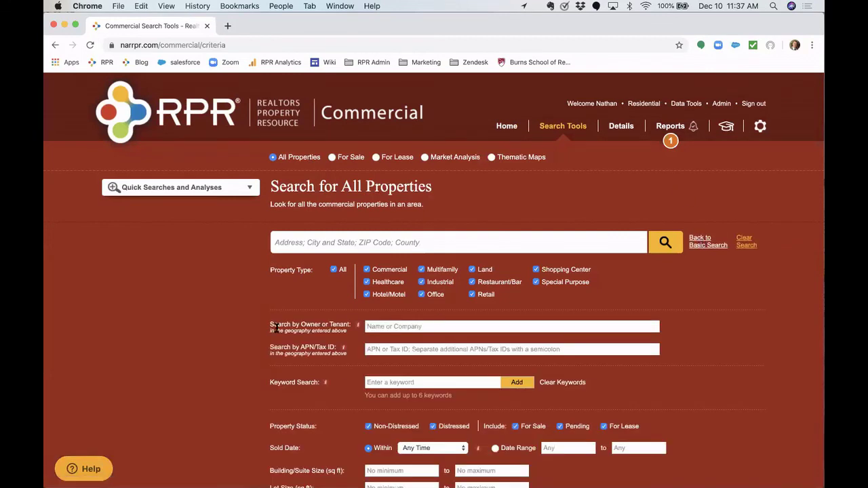
pyautogui.scroll(-2, 276, 328)
pyautogui.click(377, 295)
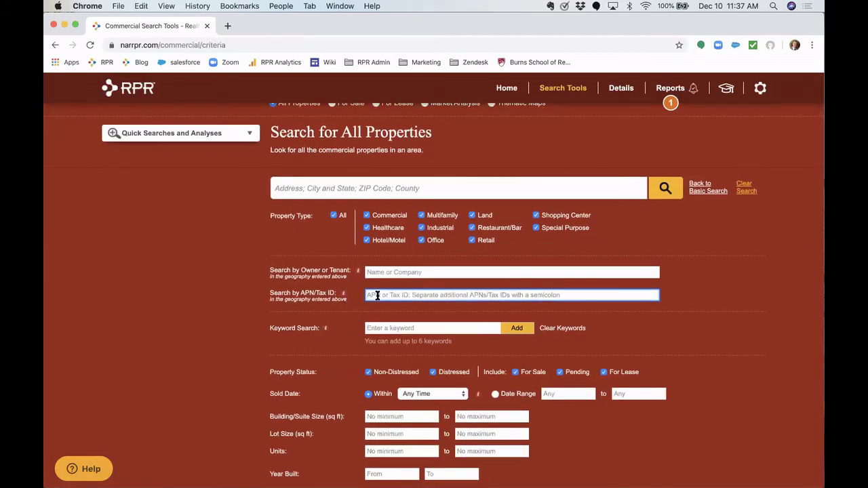
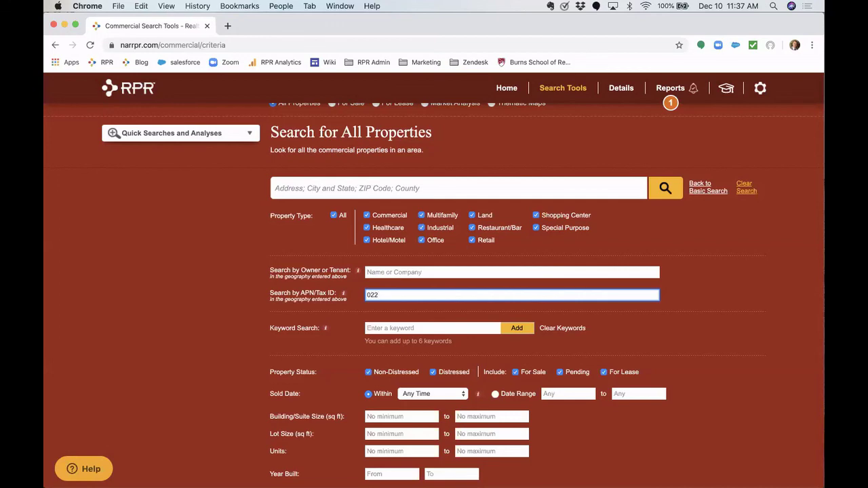
pyautogui.click(665, 188)
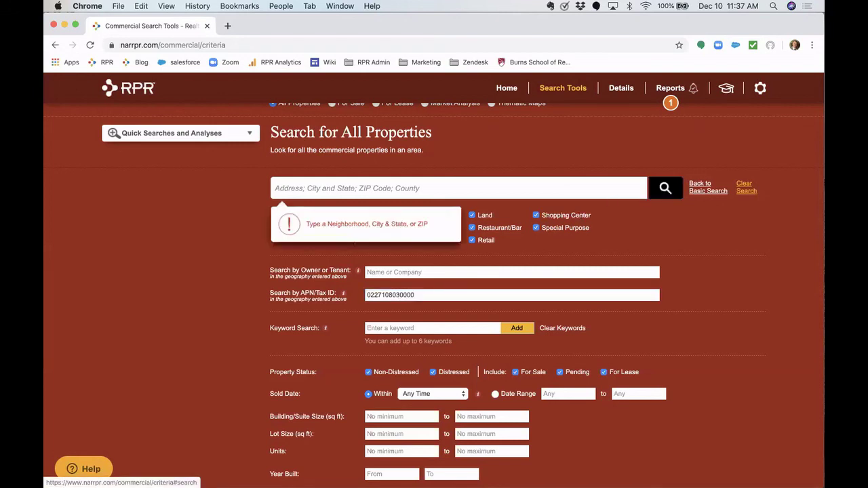
pyautogui.click(537, 193)
pyautogui.write('Denv')
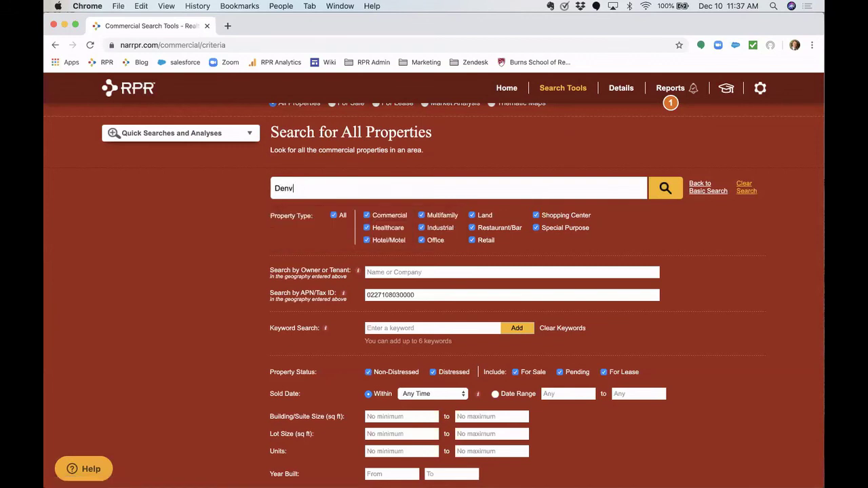
pyautogui.write('er, Colorado')
pyautogui.click(515, 206)
pyautogui.click(662, 187)
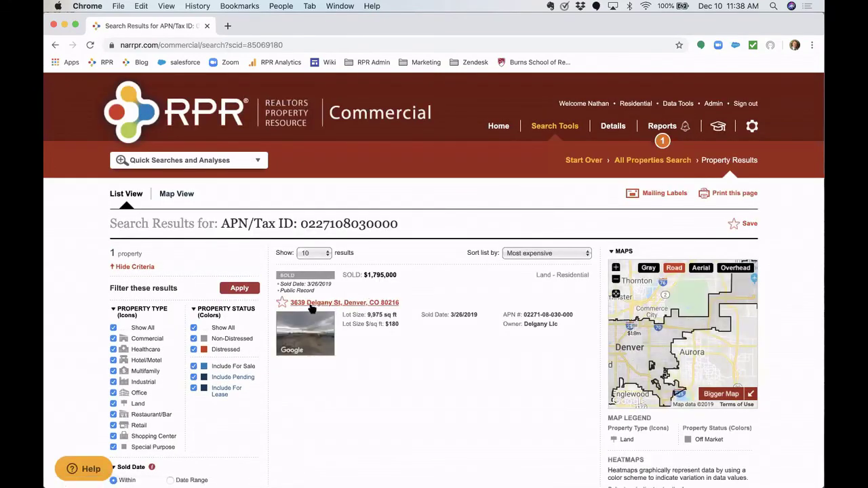
pyautogui.click(357, 304)
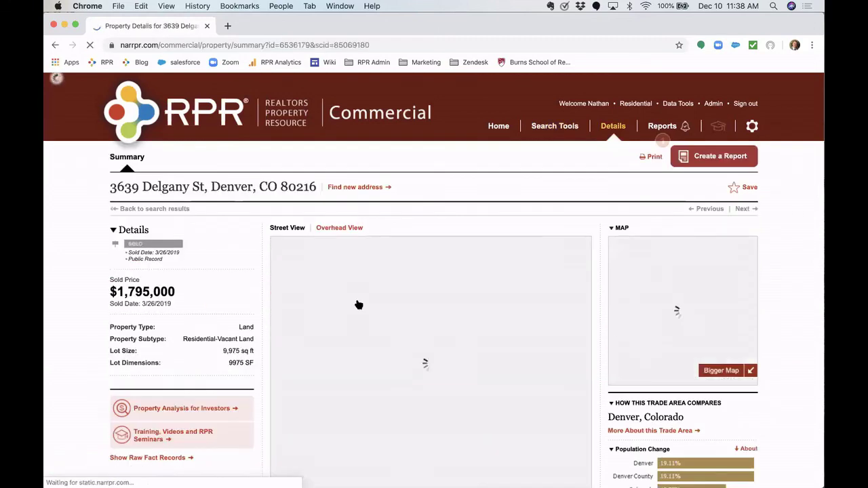
pyautogui.scroll(-2, 274, 329)
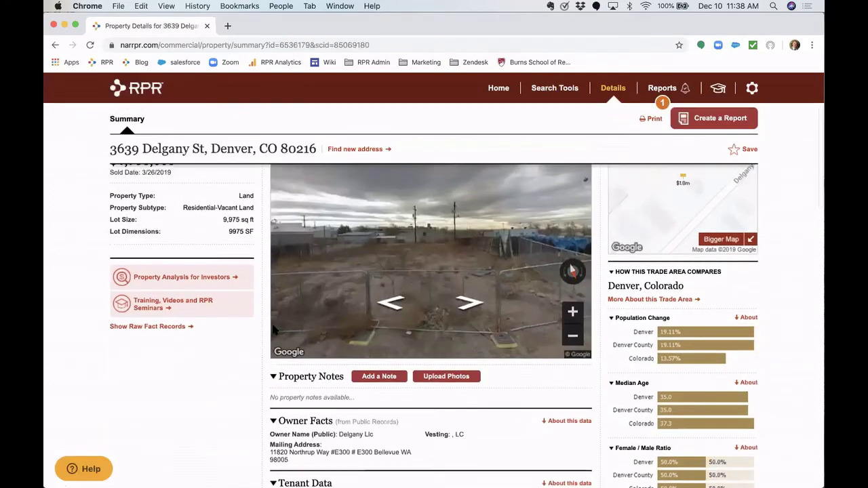
pyautogui.scroll(2, 273, 329)
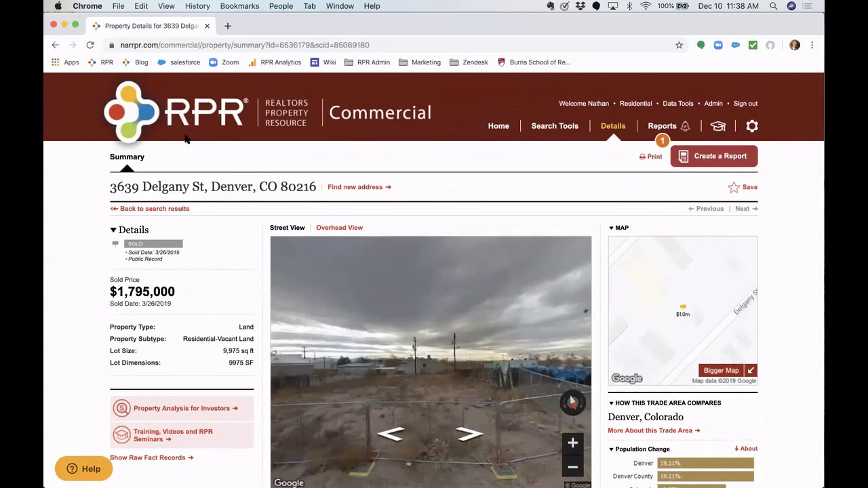
pyautogui.click(188, 120)
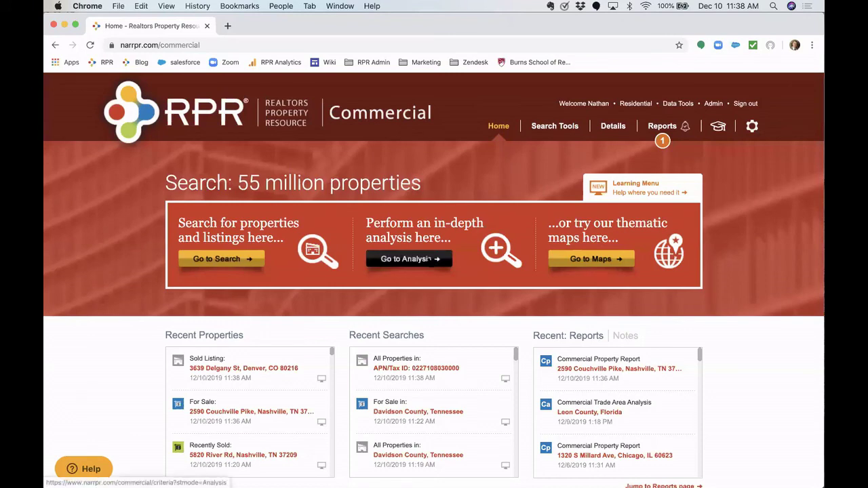
# - In Market Analysis, set the search area to Leon County, Florida and list the attribute categories
pyautogui.click(429, 259)
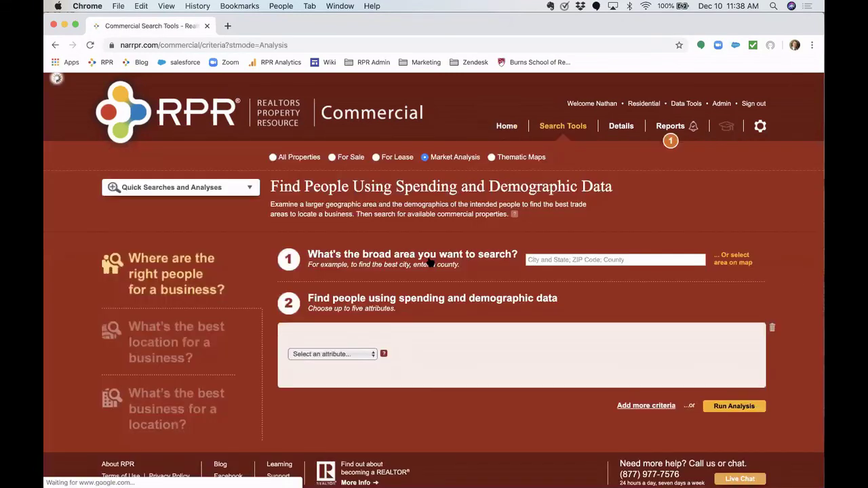
pyautogui.click(580, 259)
pyautogui.write('Leon')
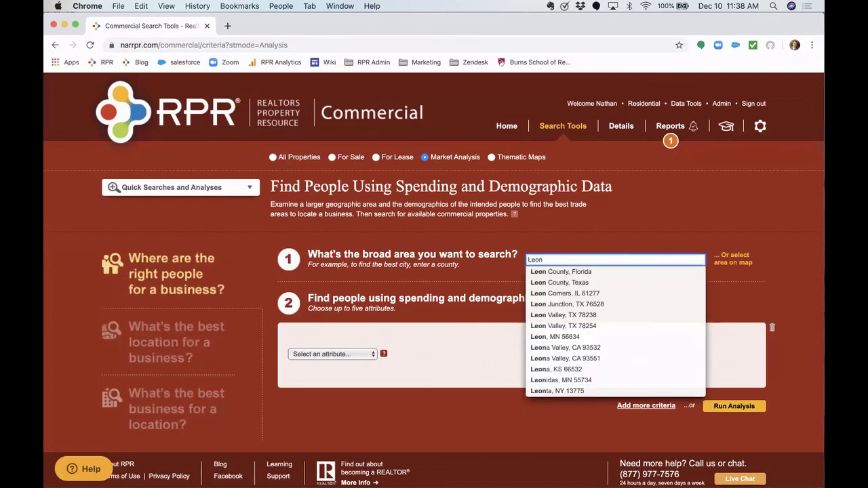
pyautogui.write(' Count')
pyautogui.click(576, 273)
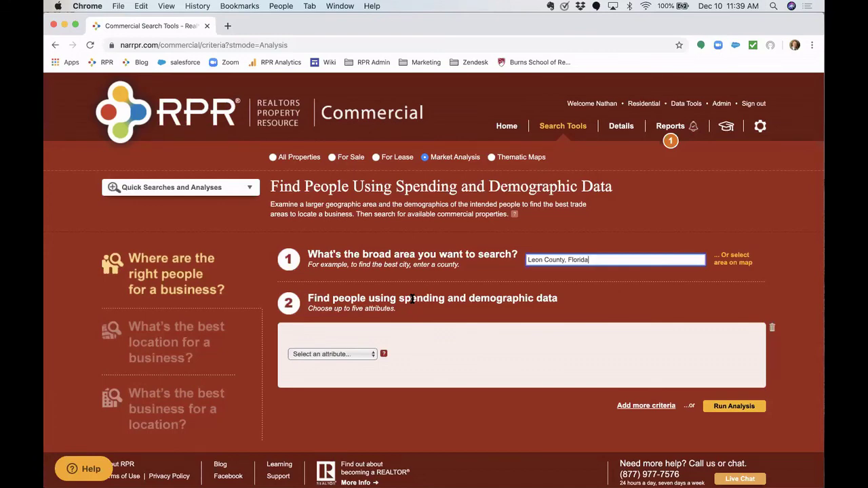
pyautogui.click(321, 397)
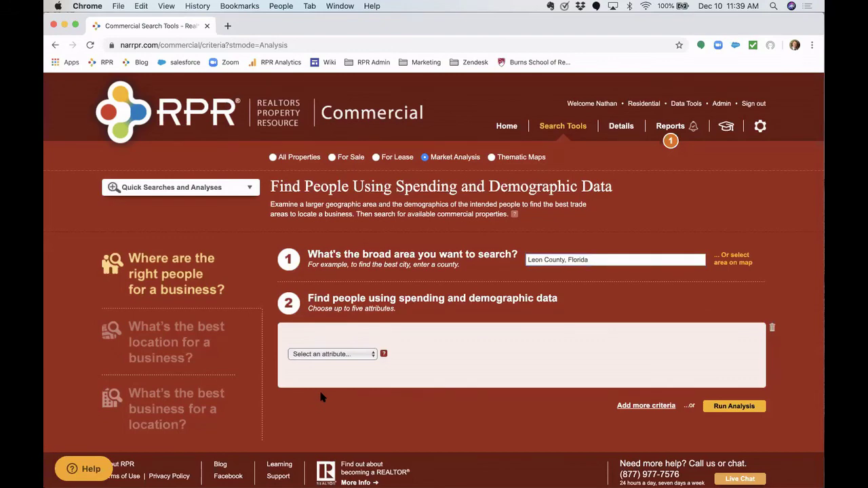
pyautogui.click(360, 354)
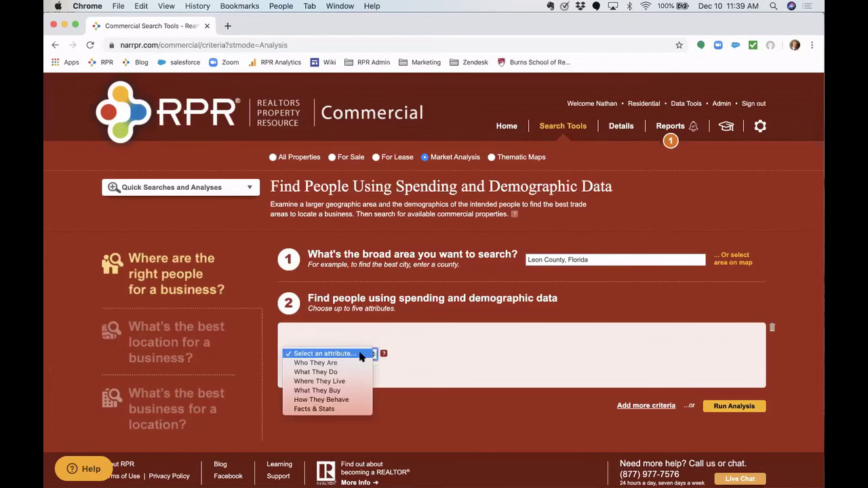
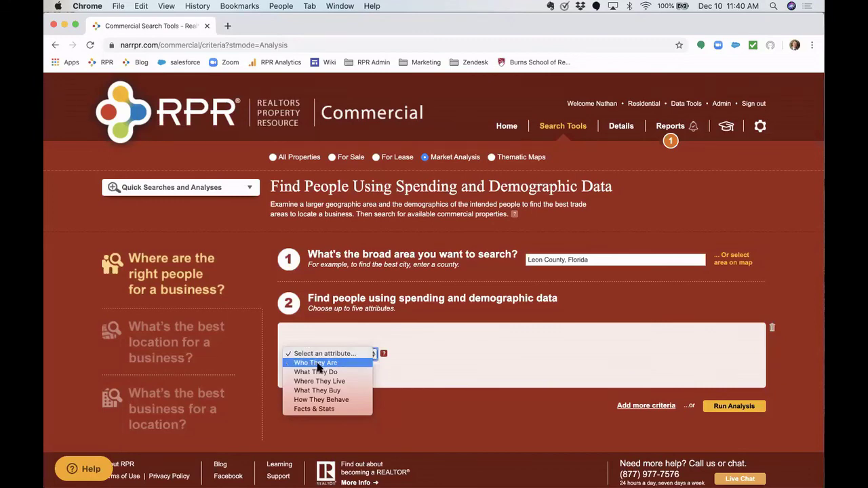
# - Add a Who They Are > Age criterion limited to Seniors
pyautogui.click(317, 363)
pyautogui.click(441, 354)
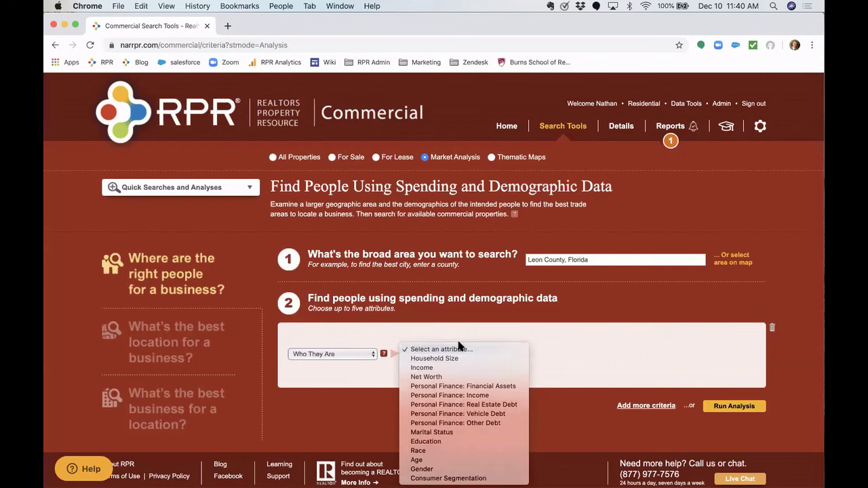
pyautogui.click(445, 463)
pyautogui.scroll(-5, 553, 419)
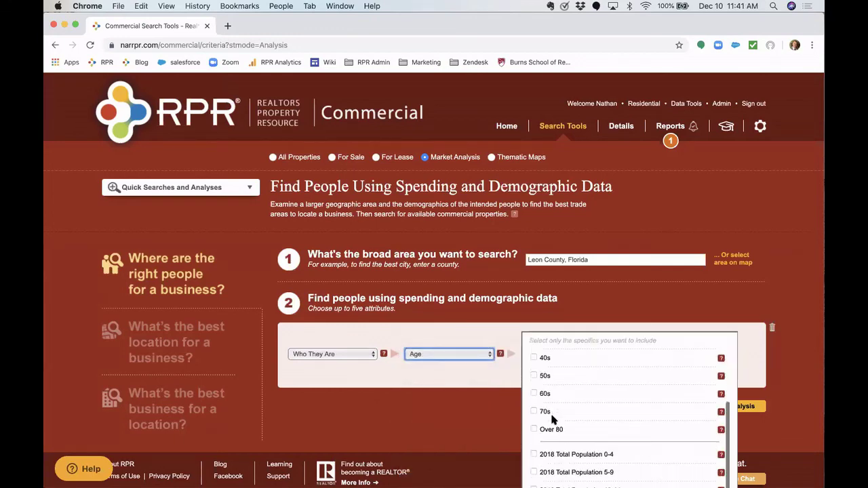
pyautogui.scroll(-5, 553, 419)
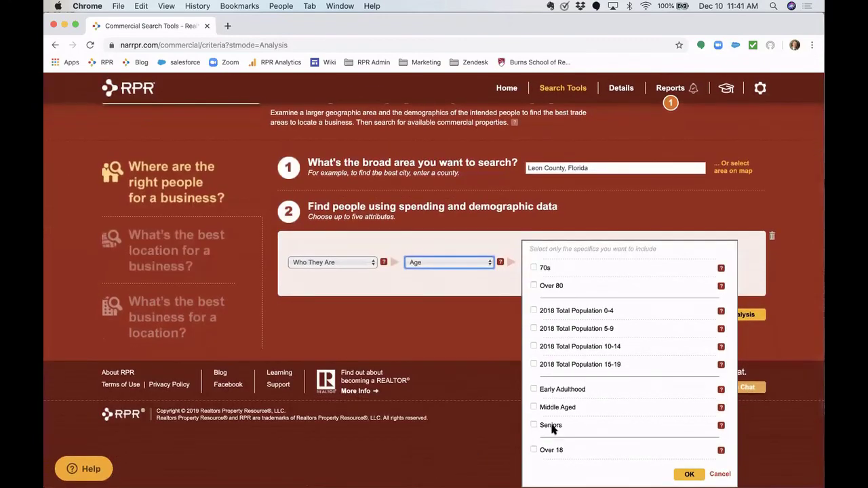
pyautogui.click(552, 428)
pyautogui.moveTo(721, 426)
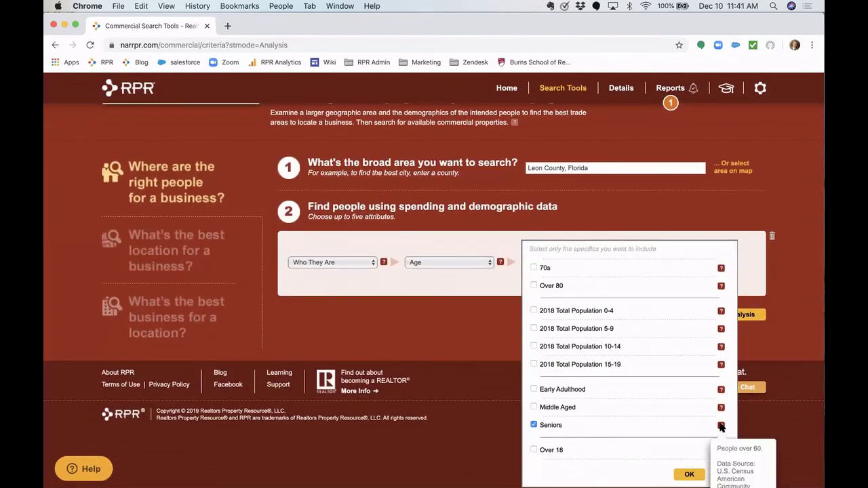
pyautogui.scroll(-2, 725, 420)
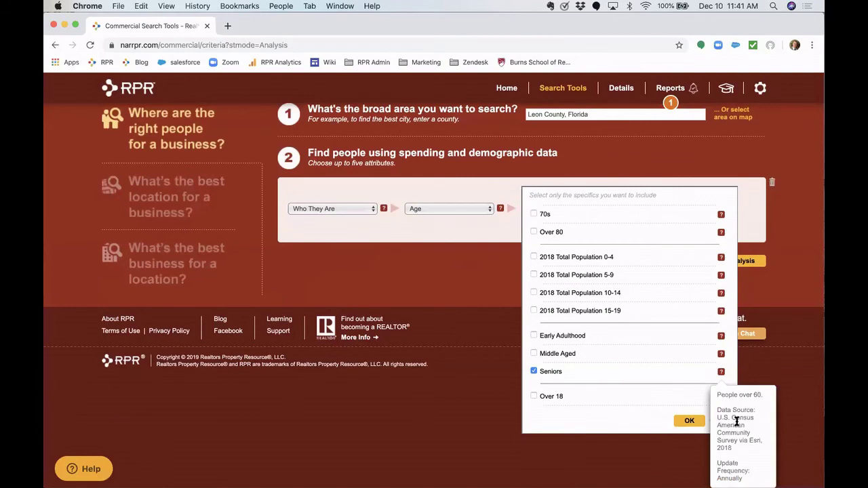
pyautogui.scroll(2, 651, 397)
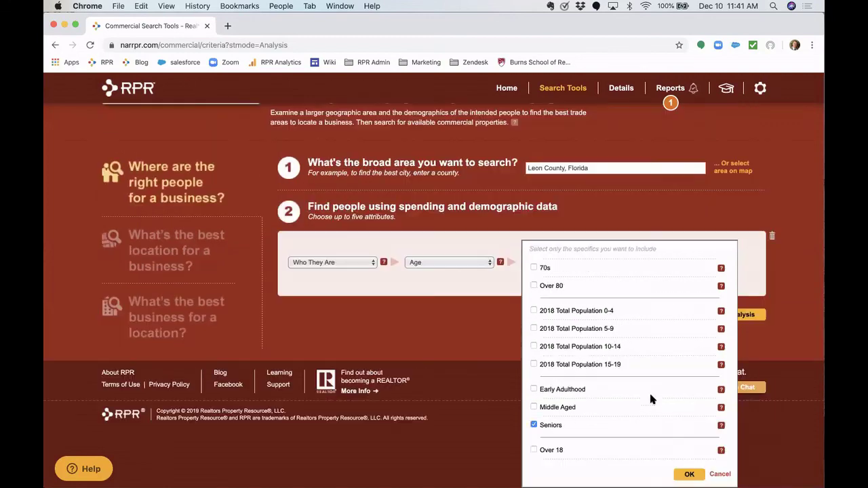
pyautogui.click(689, 475)
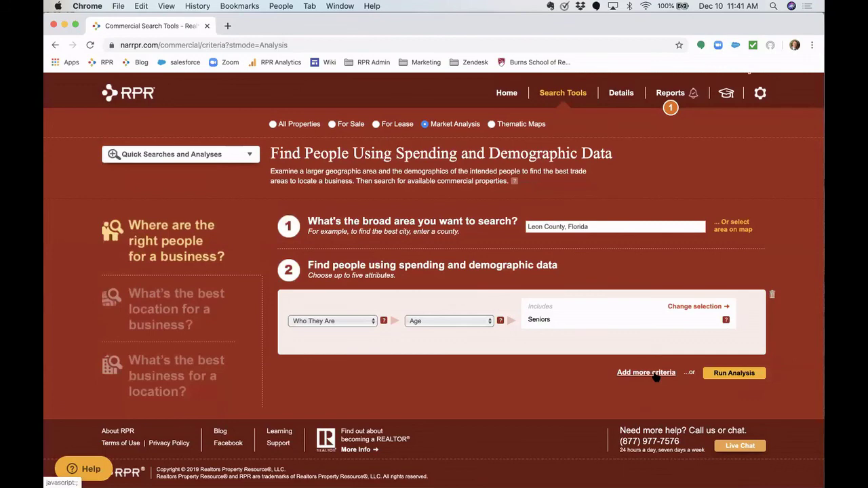
# - Add a second Who They Are > Net Worth criterion limited to Median Net Worth
pyautogui.click(655, 374)
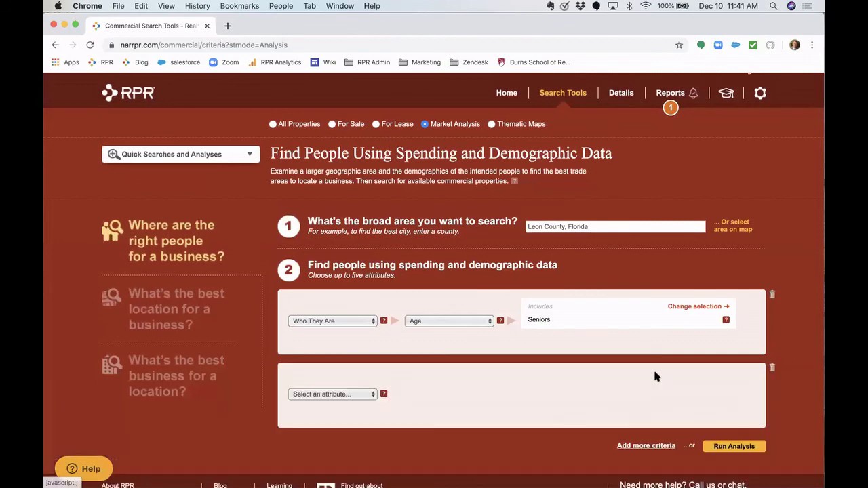
pyautogui.click(330, 395)
pyautogui.click(325, 404)
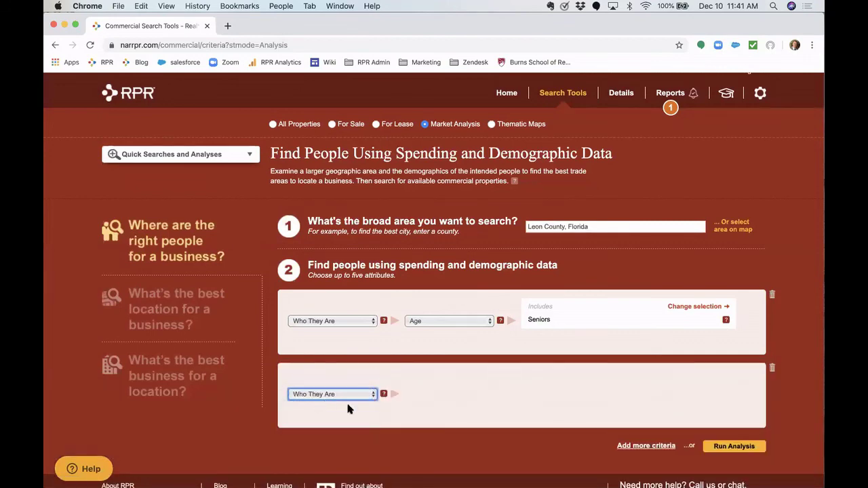
pyautogui.scroll(-2, 420, 426)
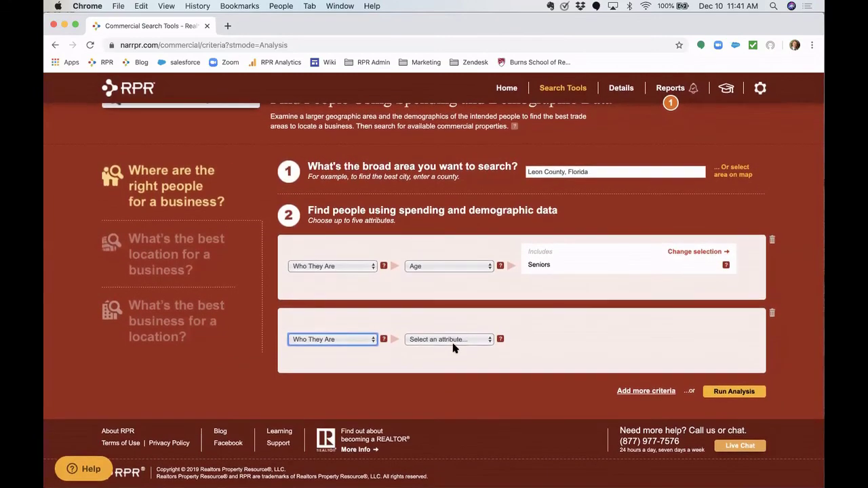
pyautogui.click(453, 337)
pyautogui.click(460, 367)
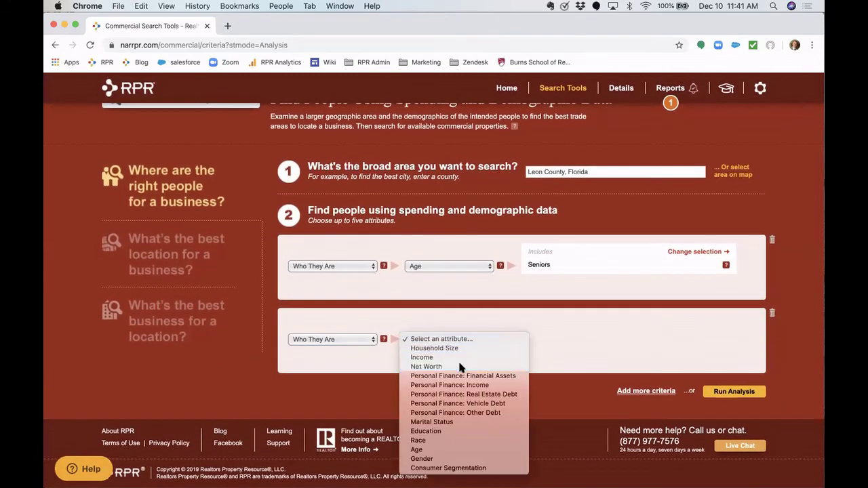
pyautogui.scroll(-1, 452, 420)
pyautogui.scroll(-2, 451, 420)
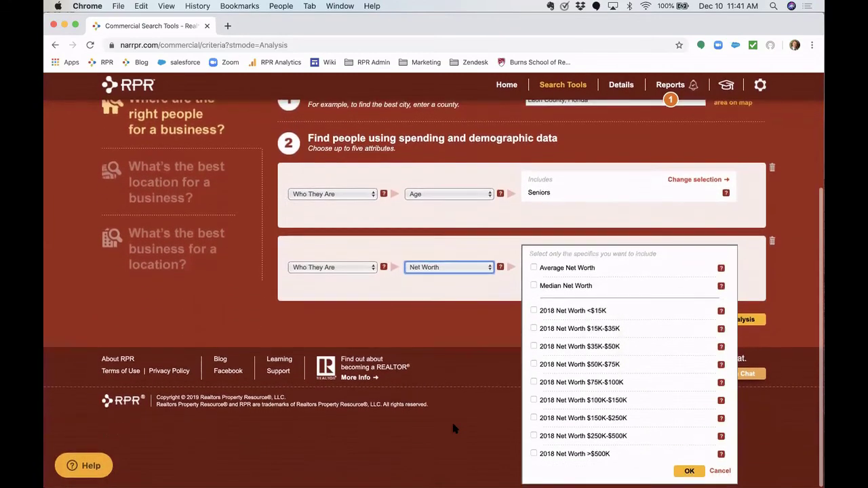
pyautogui.click(555, 289)
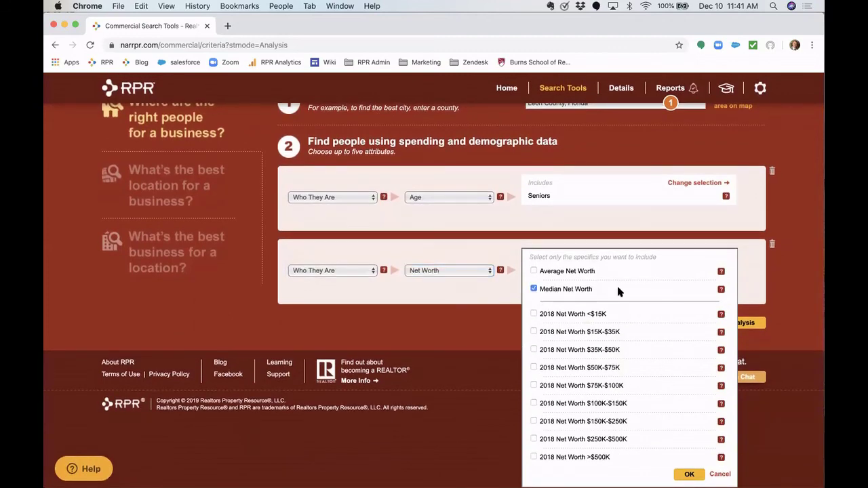
pyautogui.scroll(-1, 643, 402)
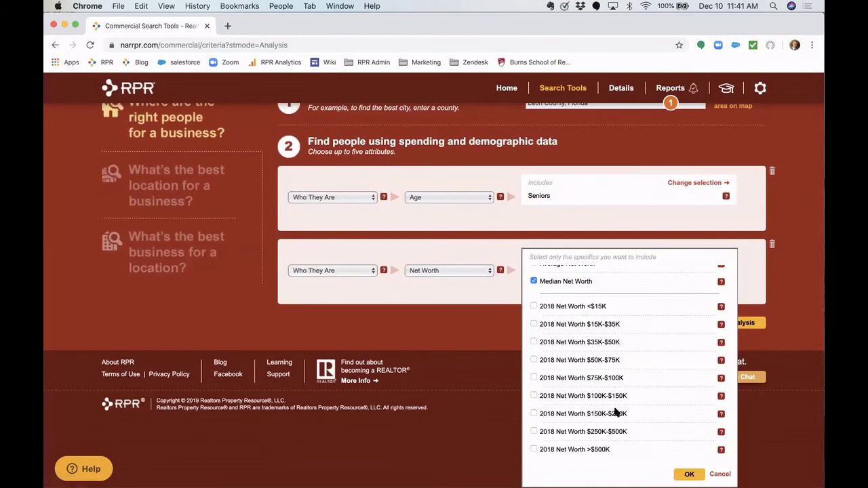
pyautogui.click(684, 474)
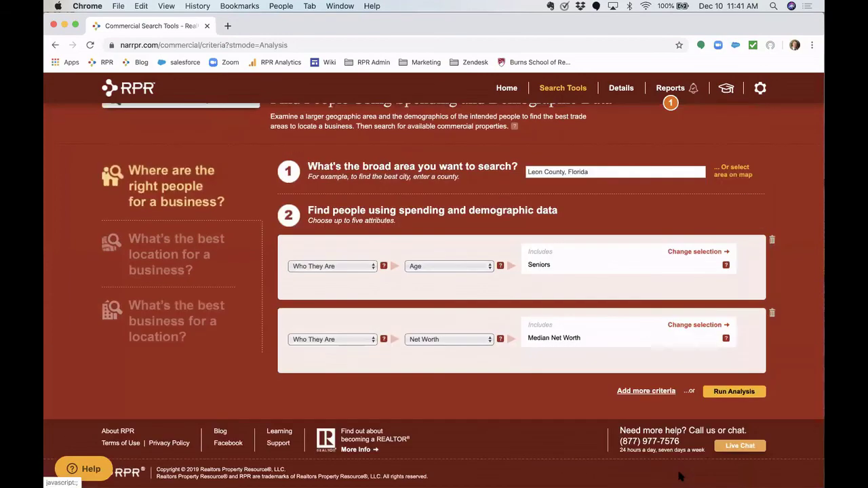
# - Add a third criterion, Facts & Stats > Housing Stats, limited to Own a Home
pyautogui.click(630, 391)
pyautogui.scroll(-2, 331, 367)
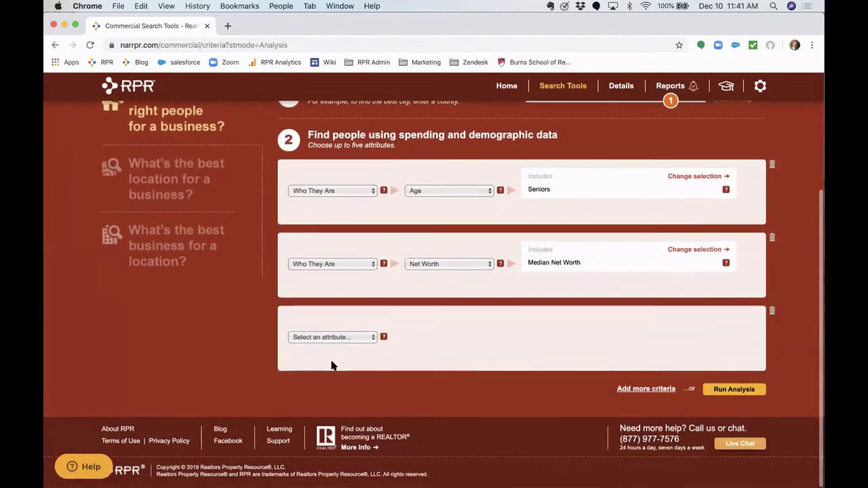
pyautogui.click(348, 342)
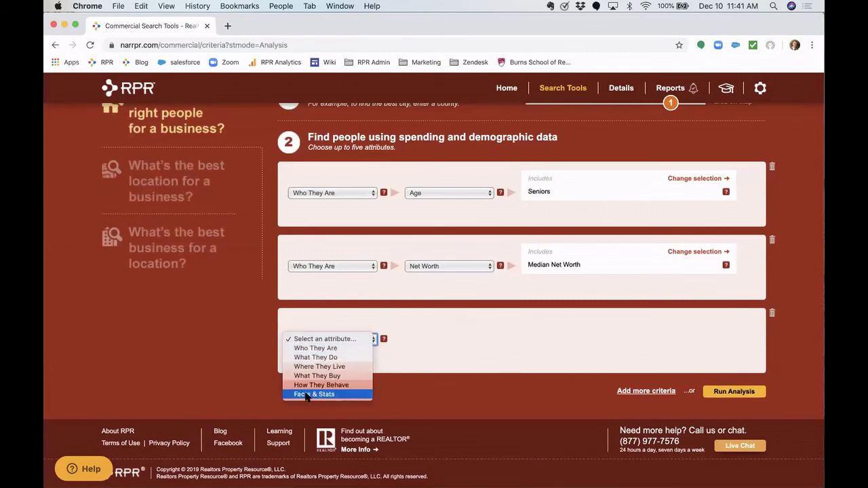
pyautogui.click(304, 394)
pyautogui.click(445, 339)
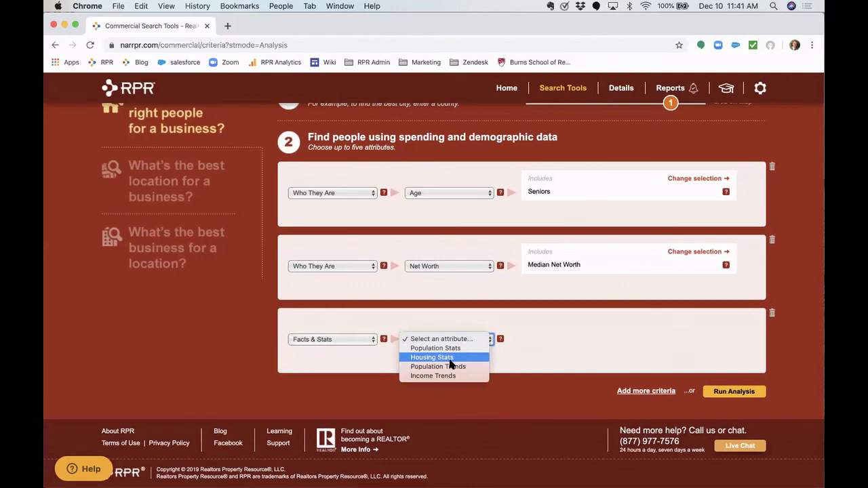
pyautogui.click(450, 360)
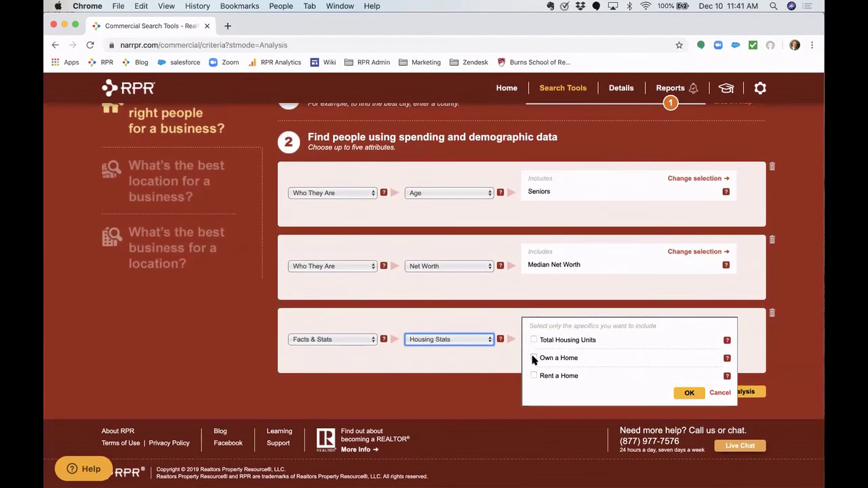
pyautogui.click(534, 358)
pyautogui.click(688, 393)
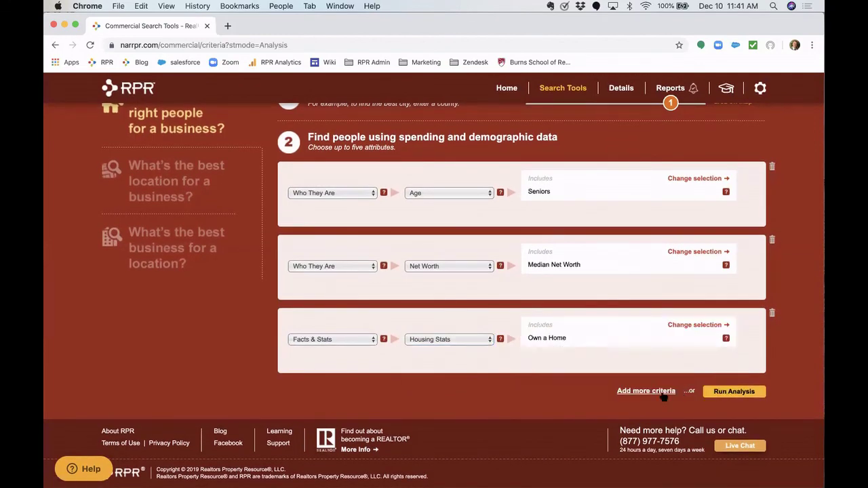
# - Add a fourth criterion, What They Buy > Health Care, limited to All Health Care
pyautogui.click(624, 392)
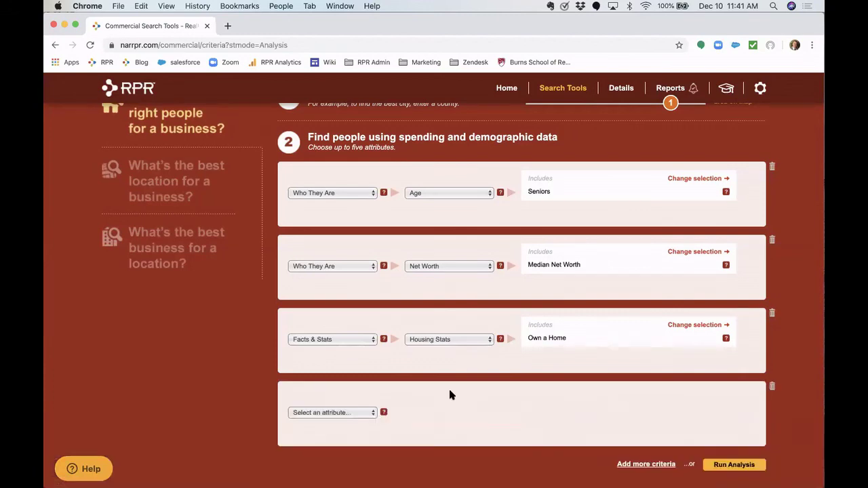
pyautogui.click(316, 414)
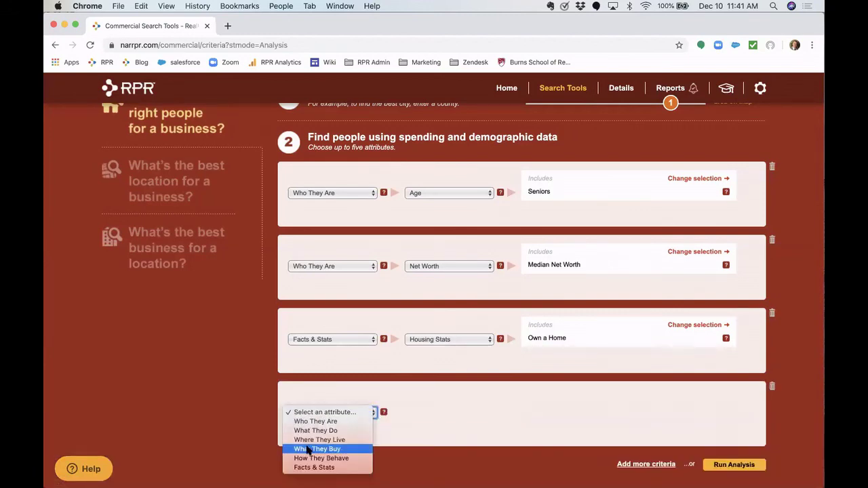
pyautogui.click(348, 450)
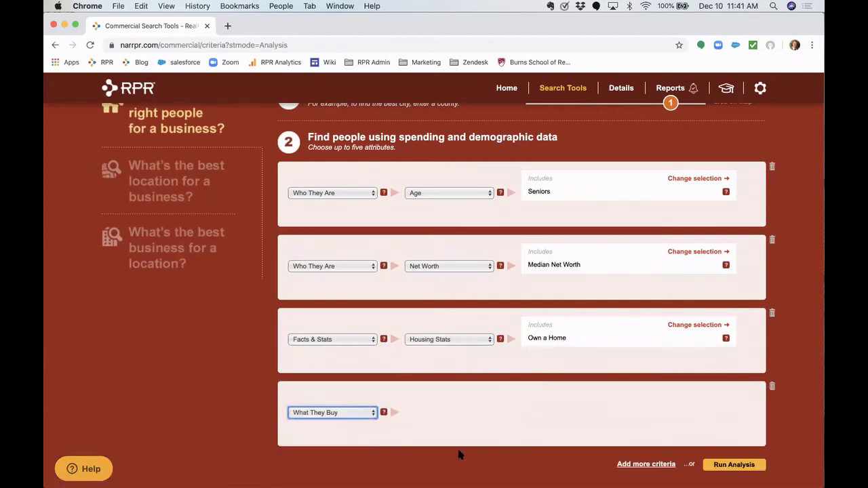
pyautogui.scroll(-2, 459, 452)
pyautogui.click(454, 339)
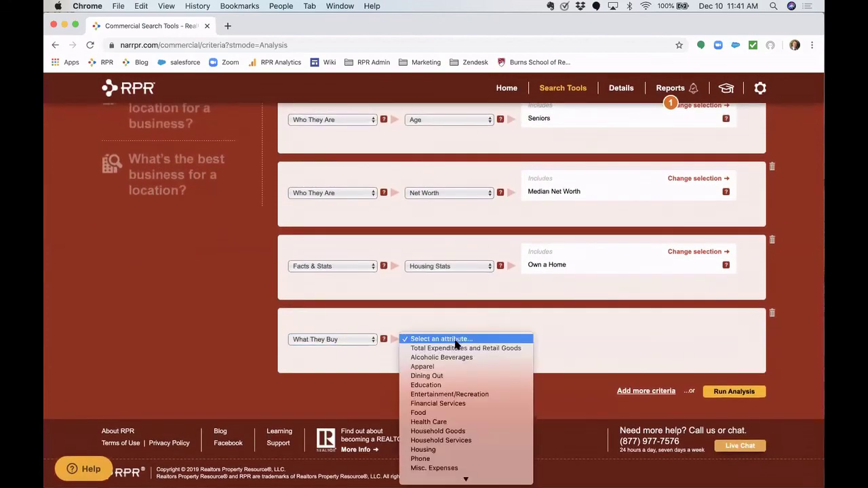
pyautogui.click(467, 422)
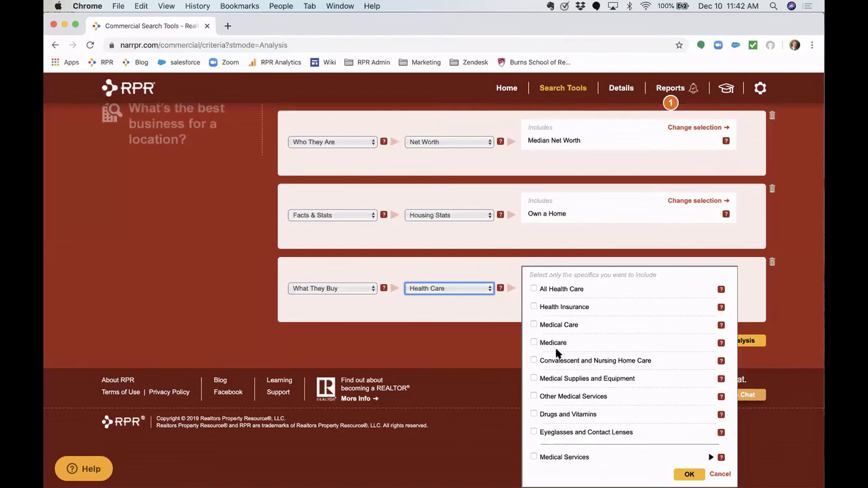
pyautogui.click(533, 289)
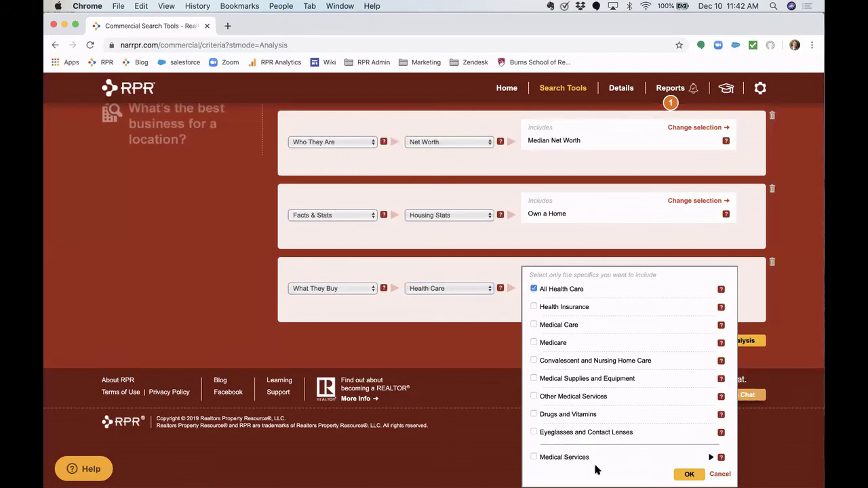
pyautogui.click(685, 474)
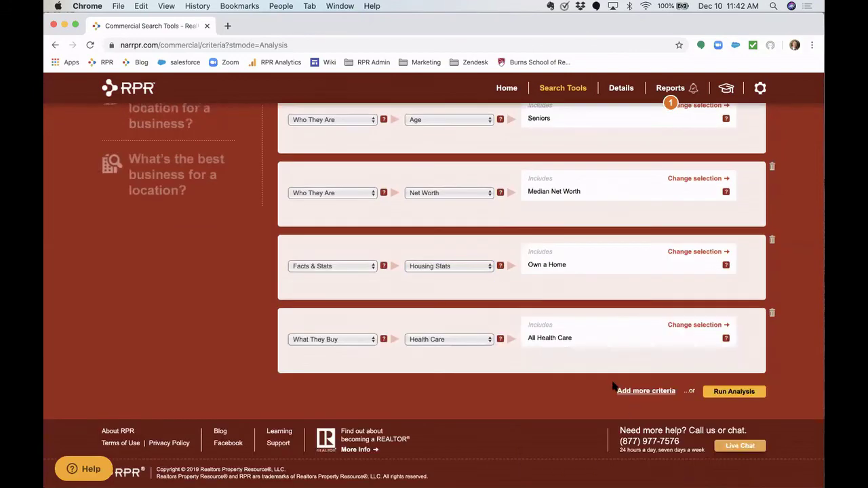
pyautogui.scroll(2, 614, 386)
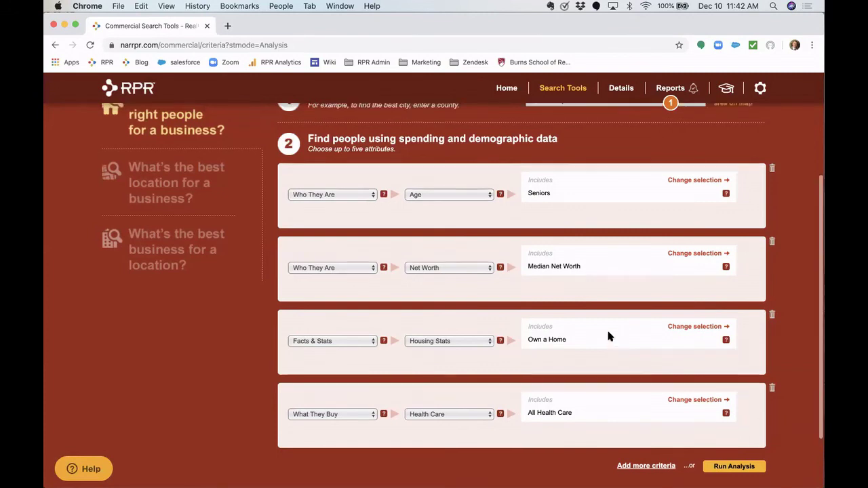
pyautogui.scroll(1, 606, 332)
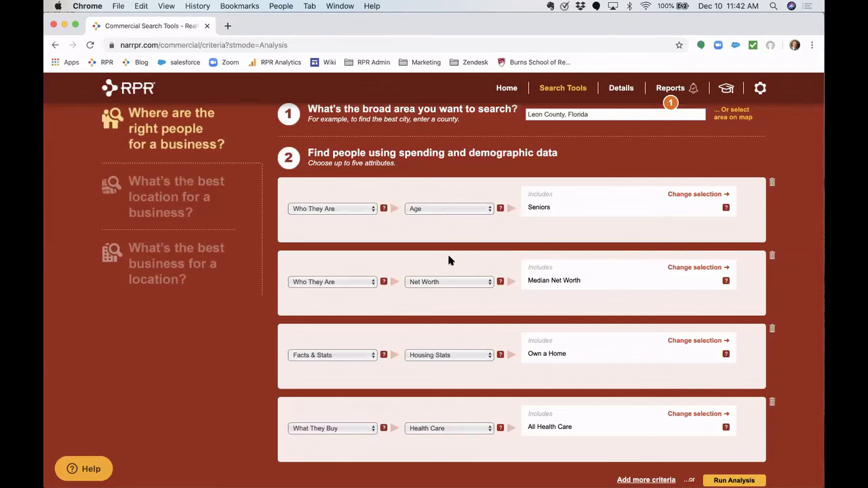
pyautogui.scroll(2, 430, 178)
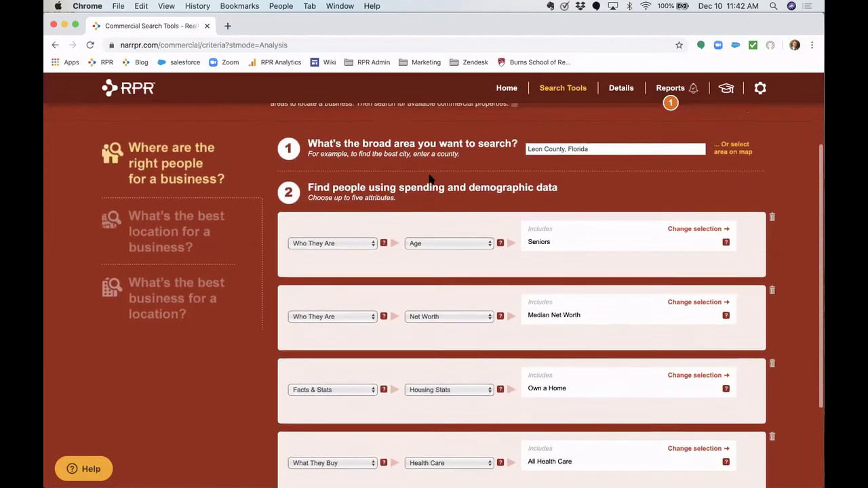
pyautogui.scroll(1, 430, 179)
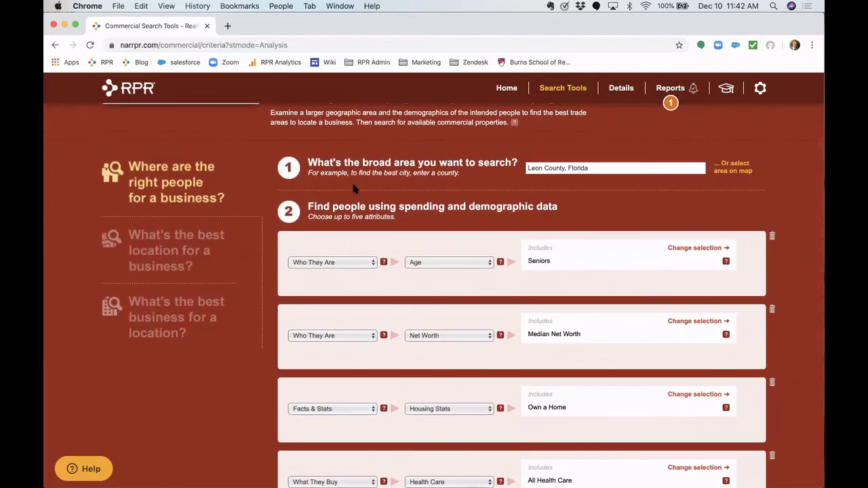
pyautogui.scroll(-5, 353, 185)
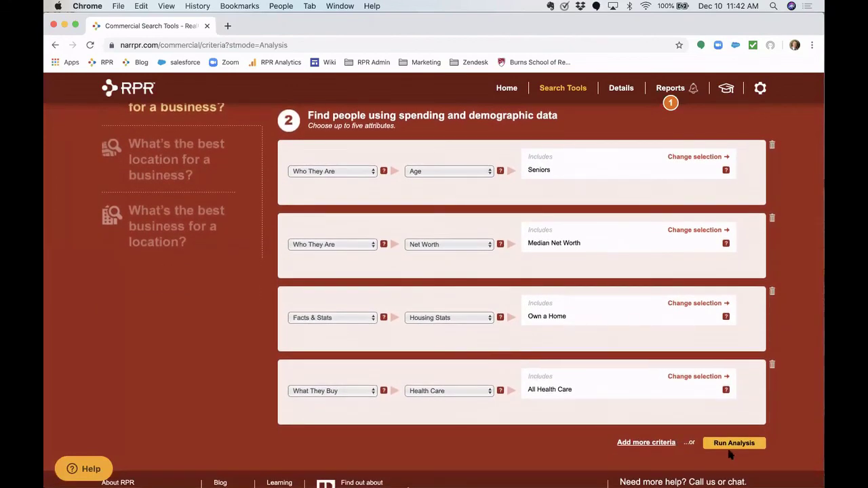
# - Run the analysis on the four criteria and review the city results
pyautogui.click(737, 446)
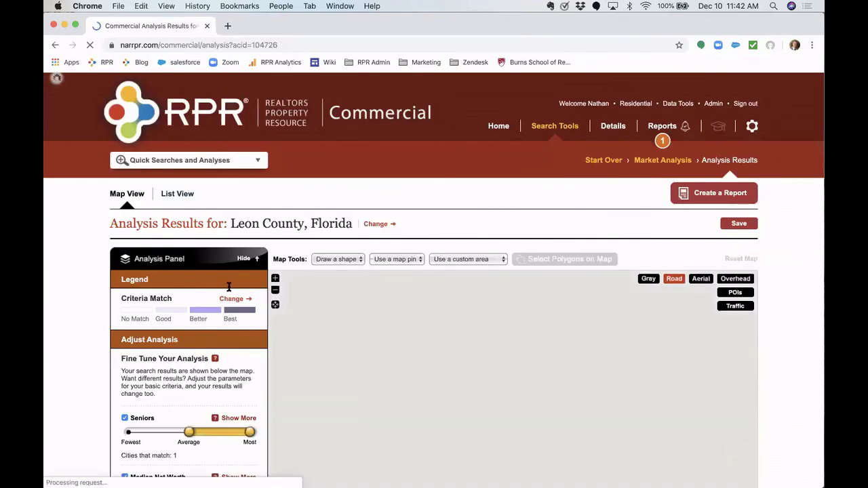
pyautogui.scroll(-3, 163, 302)
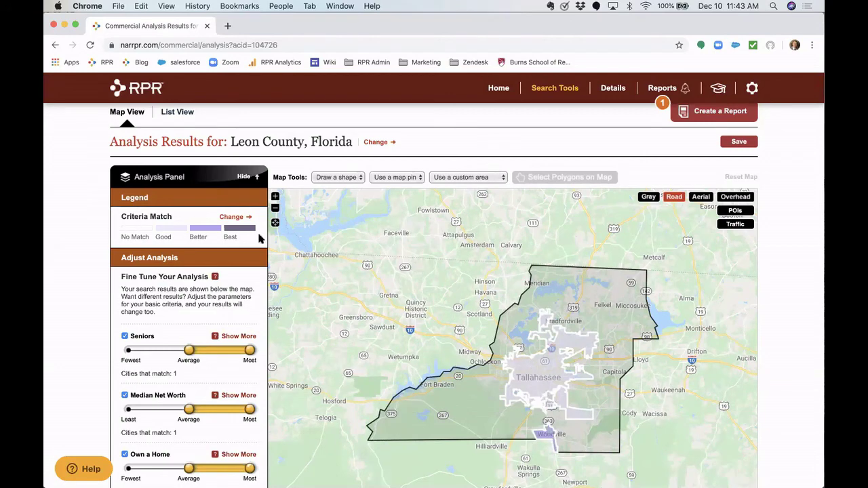
pyautogui.scroll(-5, 246, 256)
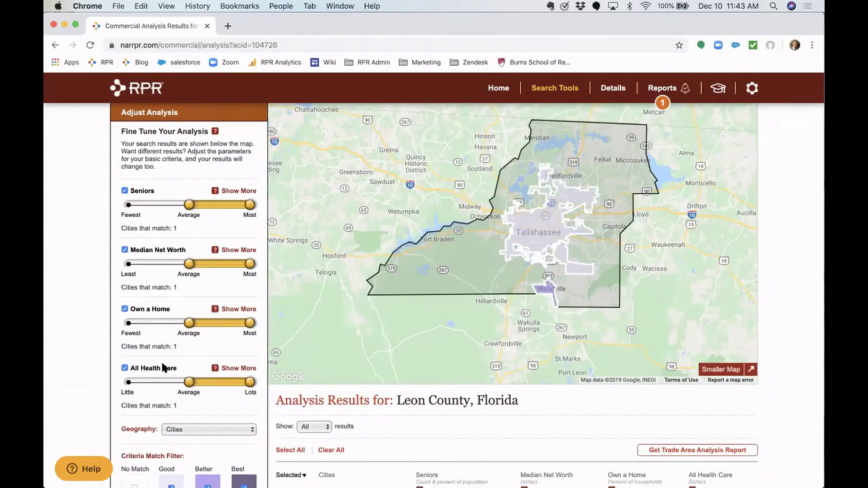
# - Toggle All Health Care off and back on with Update, keeping geography set to Cities
pyautogui.click(124, 369)
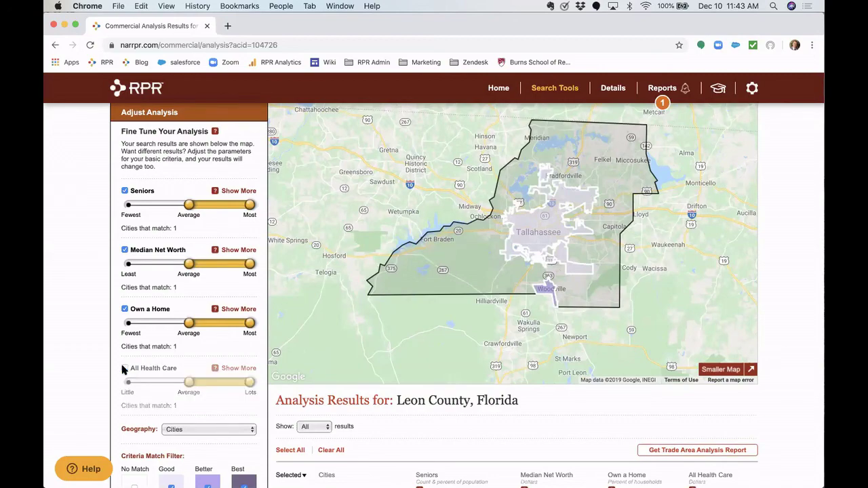
pyautogui.scroll(-4, 190, 451)
pyautogui.click(234, 400)
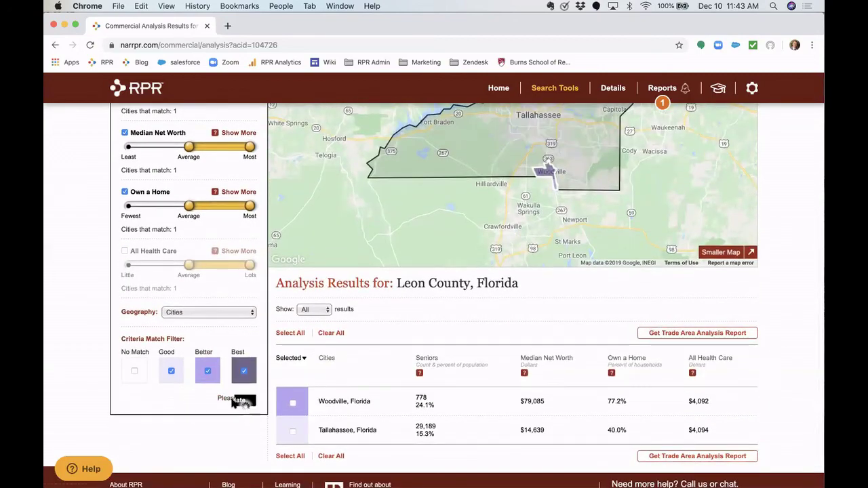
pyautogui.scroll(3, 213, 307)
pyautogui.scroll(1, 213, 311)
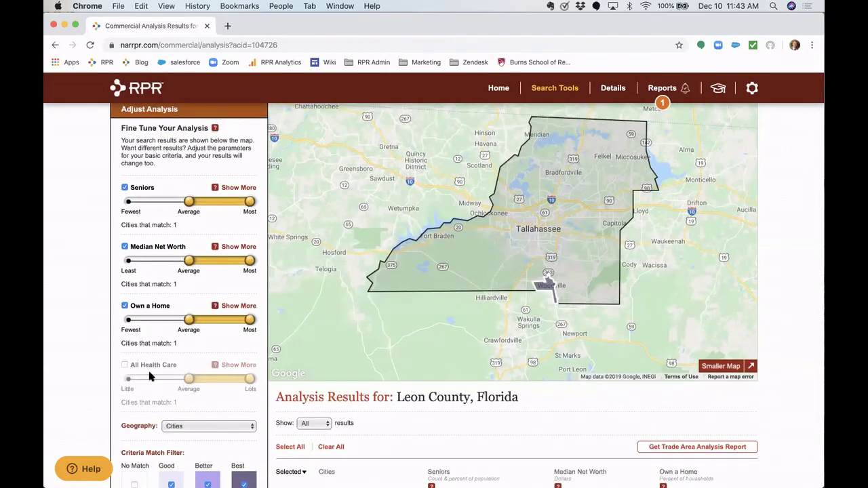
pyautogui.click(125, 366)
pyautogui.scroll(-4, 146, 400)
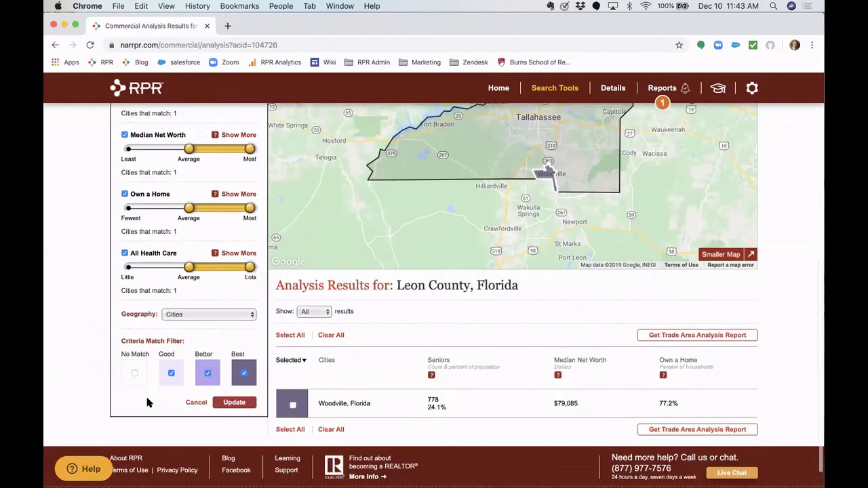
pyautogui.click(234, 392)
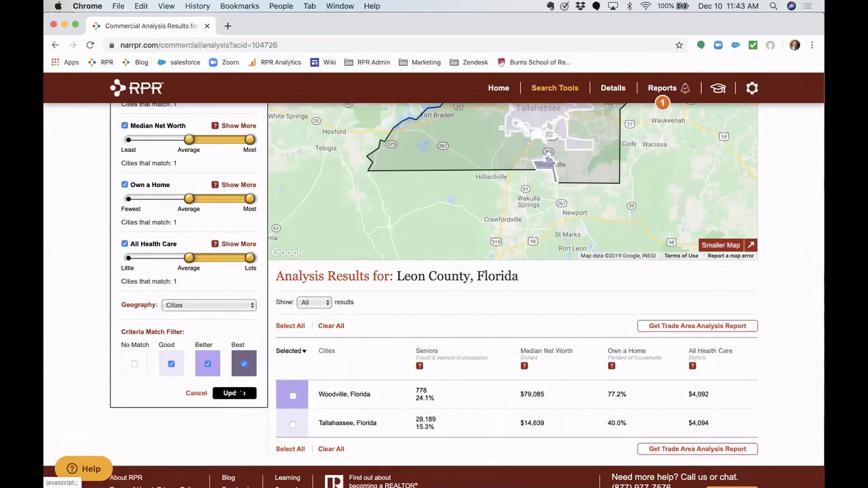
pyautogui.click(241, 304)
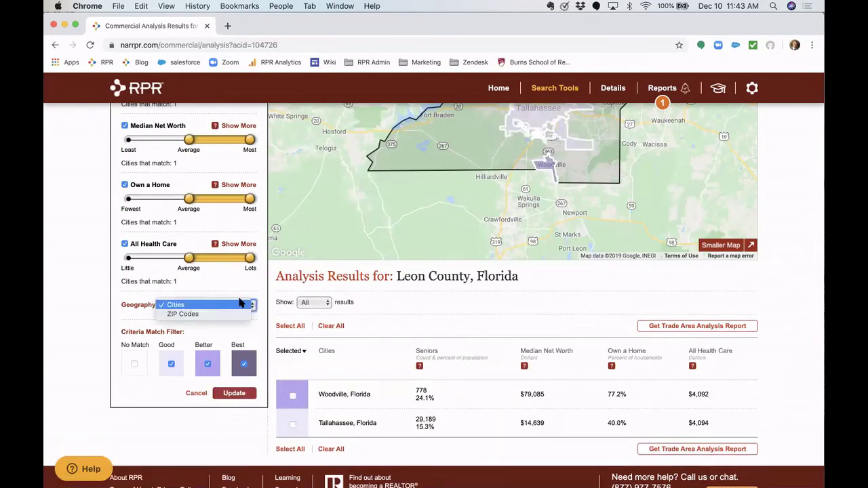
pyautogui.click(230, 280)
pyautogui.scroll(5, 234, 277)
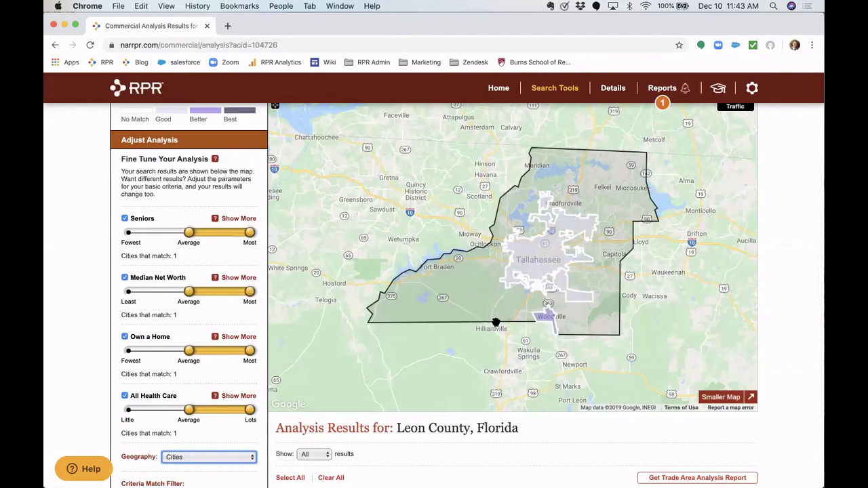
# - Break the results down by ZIP Codes and review matches 32309, 32311, 32312 and 32317
pyautogui.scroll(-2, 156, 411)
pyautogui.click(182, 414)
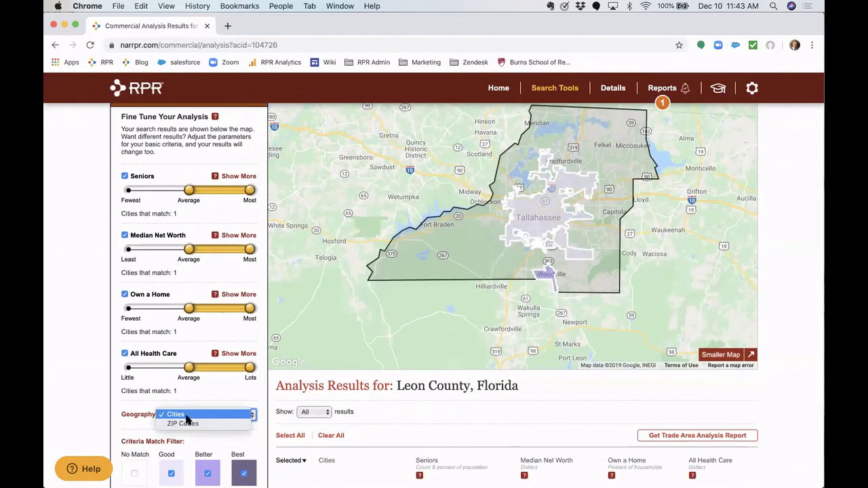
pyautogui.click(184, 424)
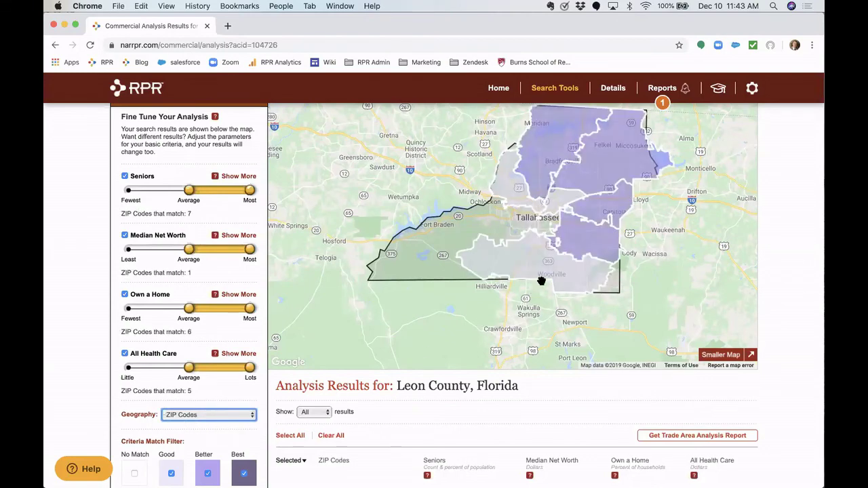
pyautogui.scroll(1, 541, 281)
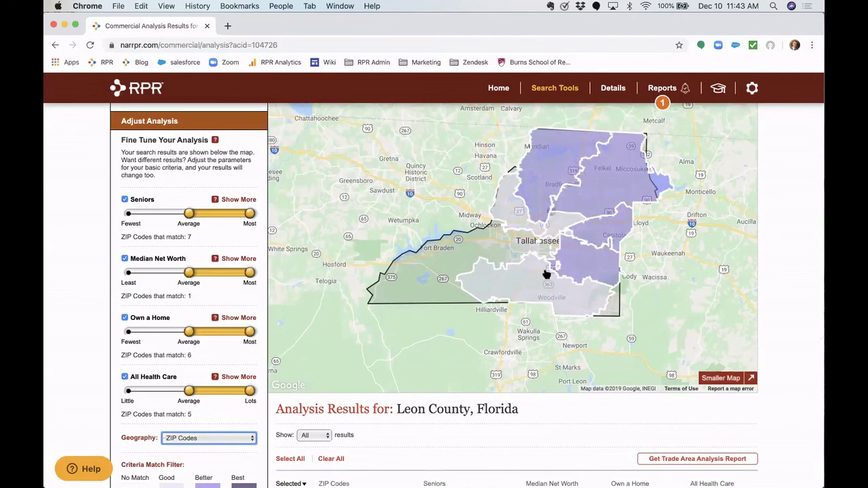
pyautogui.scroll(-5, 262, 398)
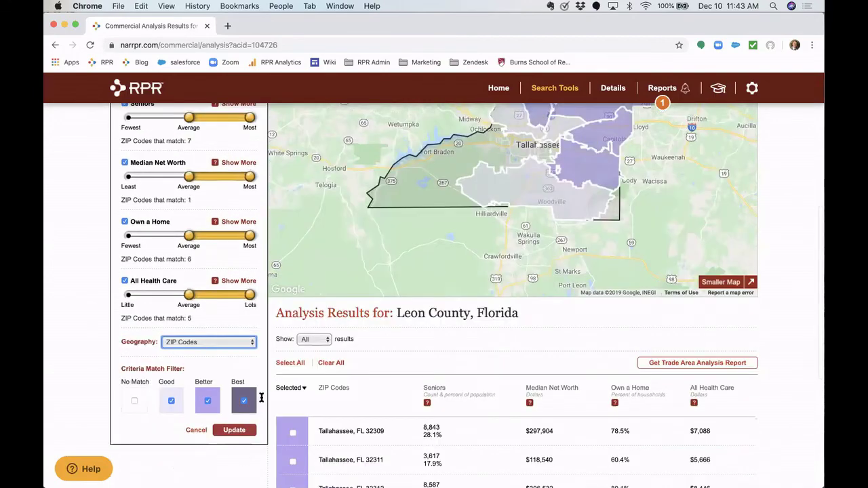
pyautogui.scroll(-2, 415, 367)
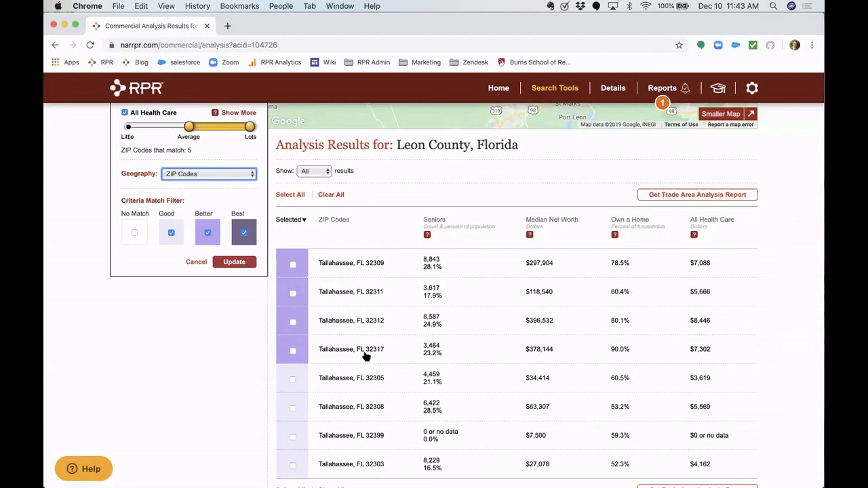
pyautogui.scroll(2, 365, 356)
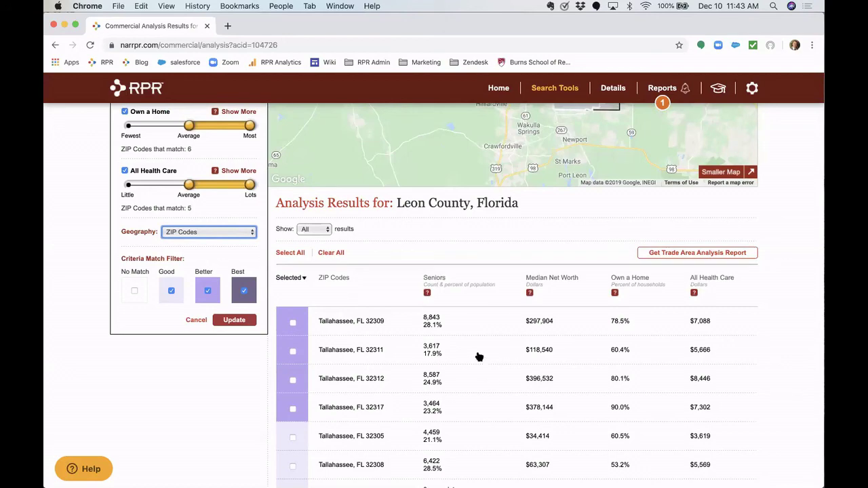
pyautogui.scroll(4, 479, 357)
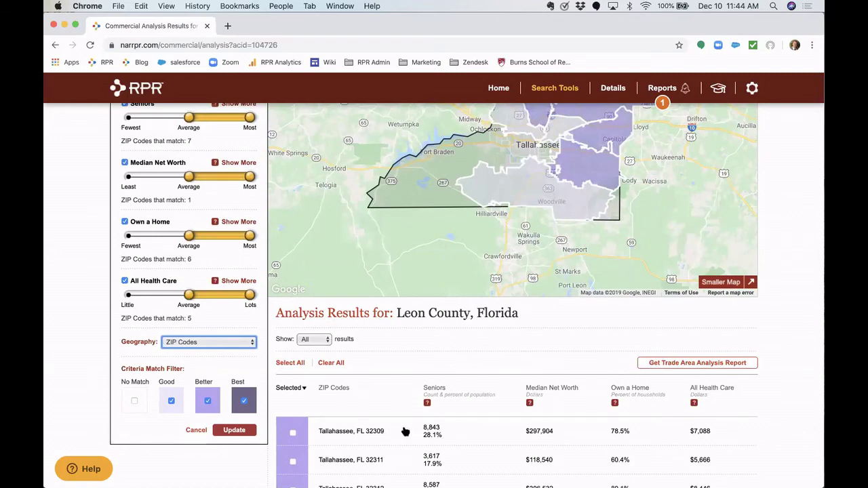
pyautogui.scroll(-2, 473, 392)
pyautogui.scroll(-2, 474, 392)
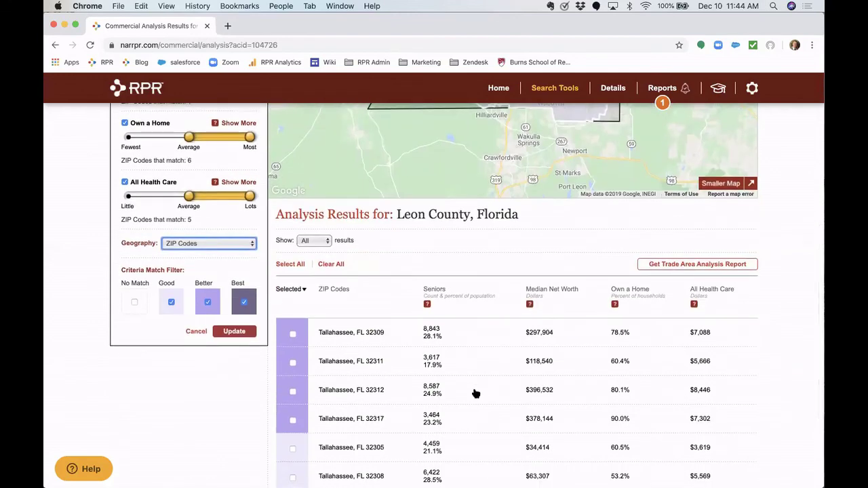
# - Run a Commercial Trade Area Analysis report for Leon County, Florida
pyautogui.click(710, 265)
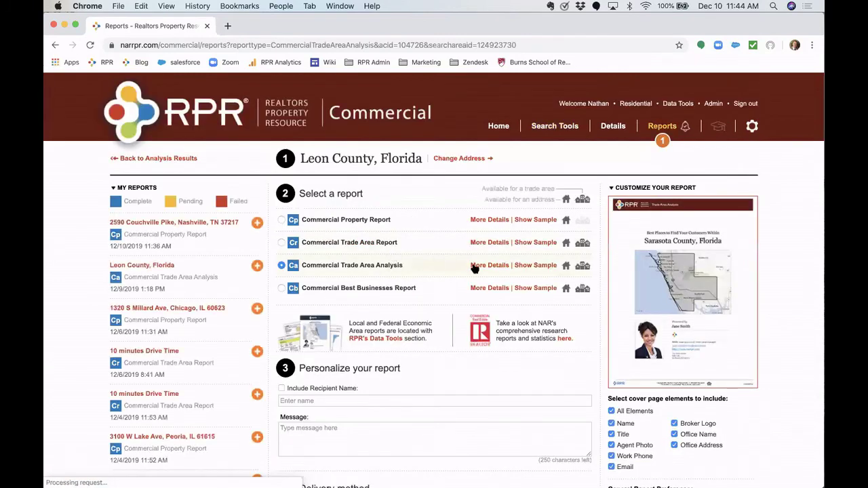
pyautogui.click(478, 266)
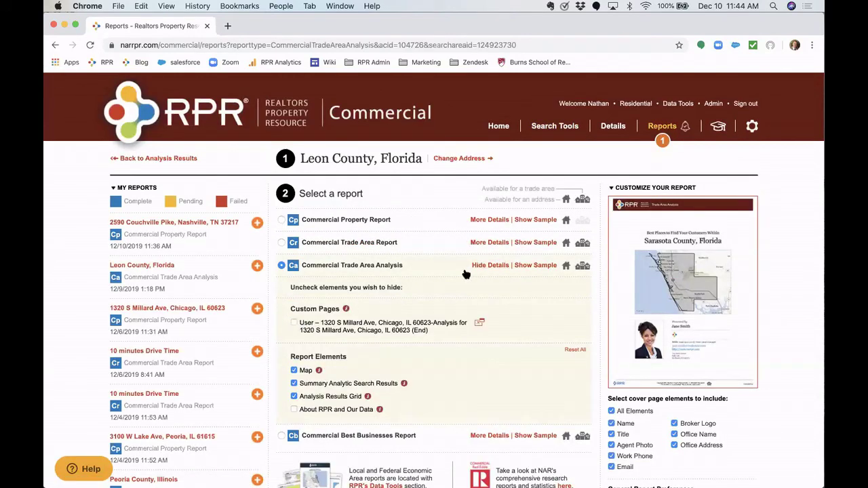
pyautogui.click(490, 266)
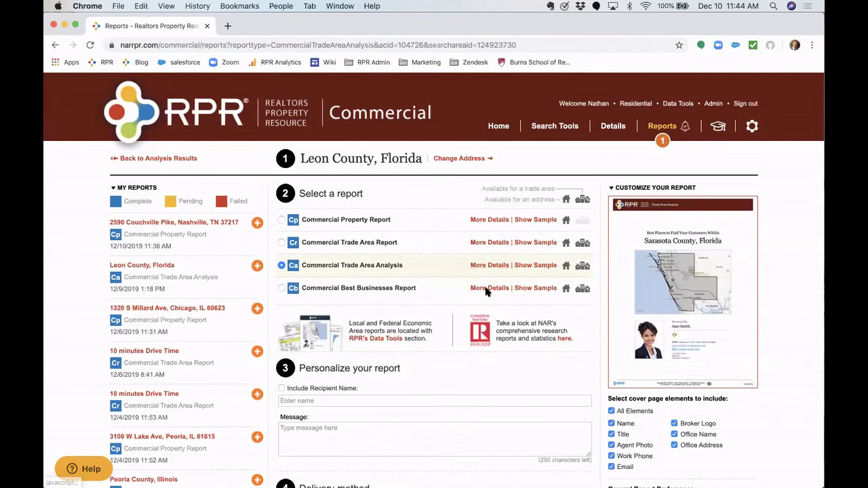
pyautogui.scroll(-5, 486, 291)
pyautogui.click(324, 382)
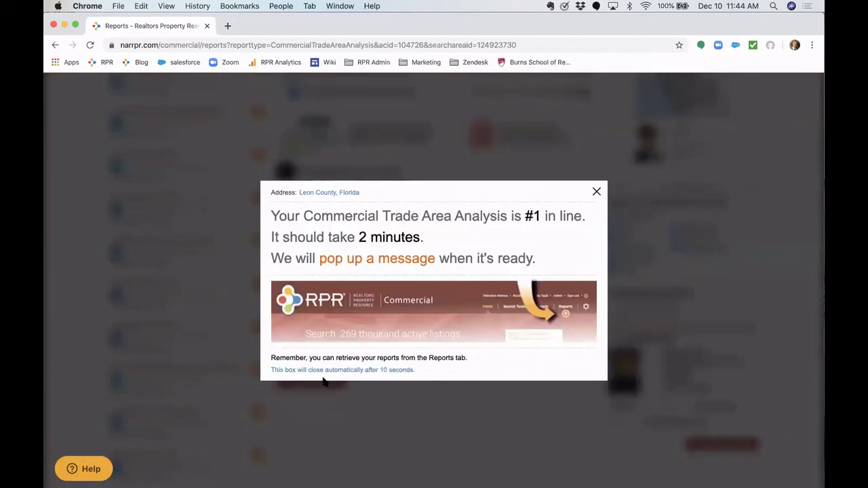
pyautogui.click(596, 192)
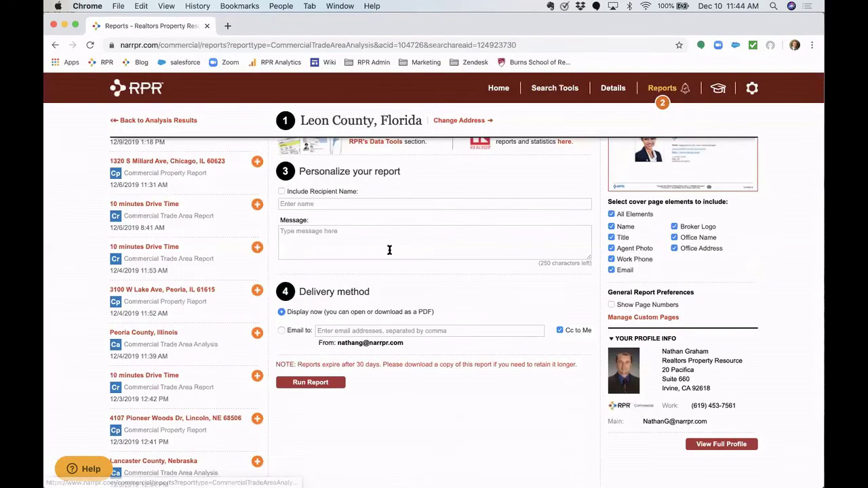
pyautogui.scroll(5, 389, 251)
# - Back on the analysis results, search listings in ZIPs 32309, 32311, 32312 and 32317
pyautogui.click(179, 160)
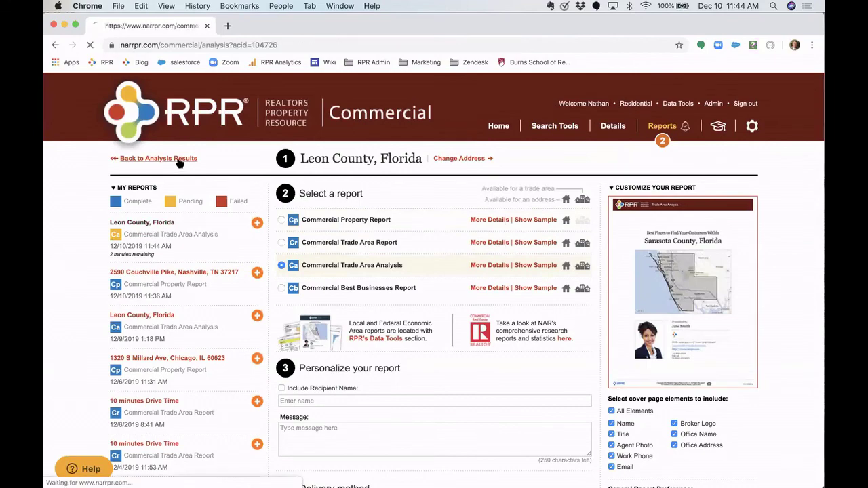
pyautogui.scroll(-2, 384, 342)
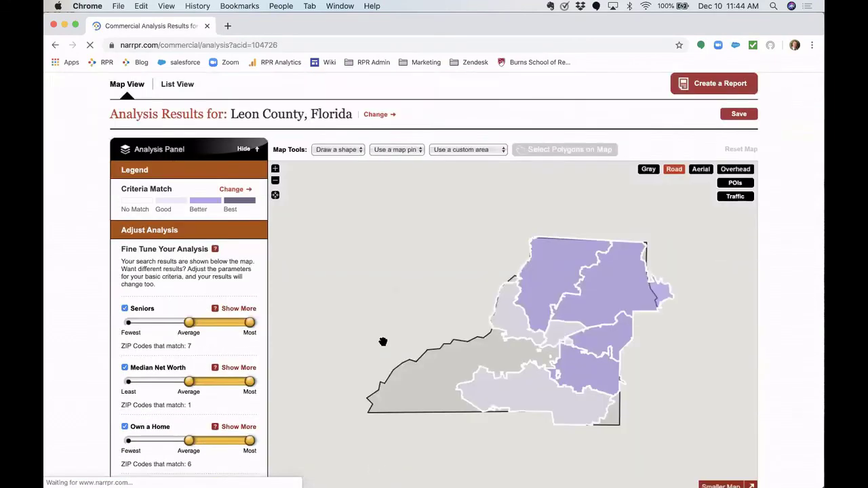
pyautogui.scroll(-3, 382, 342)
pyautogui.click(293, 303)
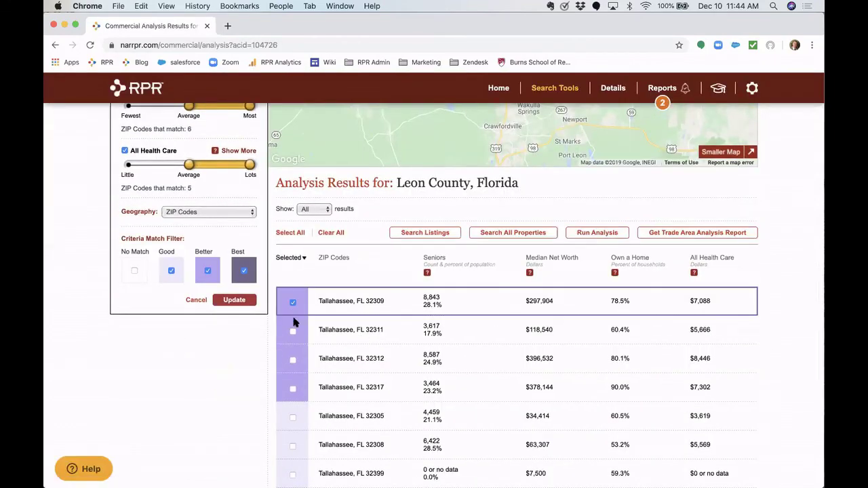
pyautogui.click(293, 331)
pyautogui.click(293, 360)
pyautogui.click(293, 390)
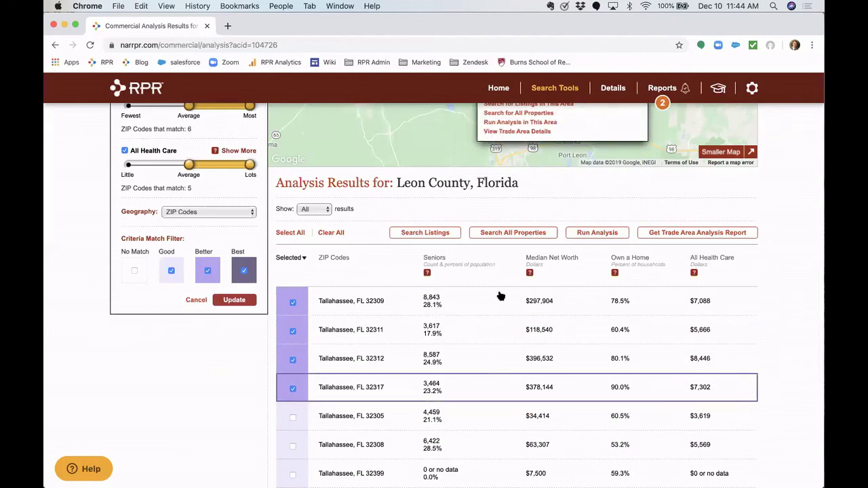
pyautogui.click(425, 234)
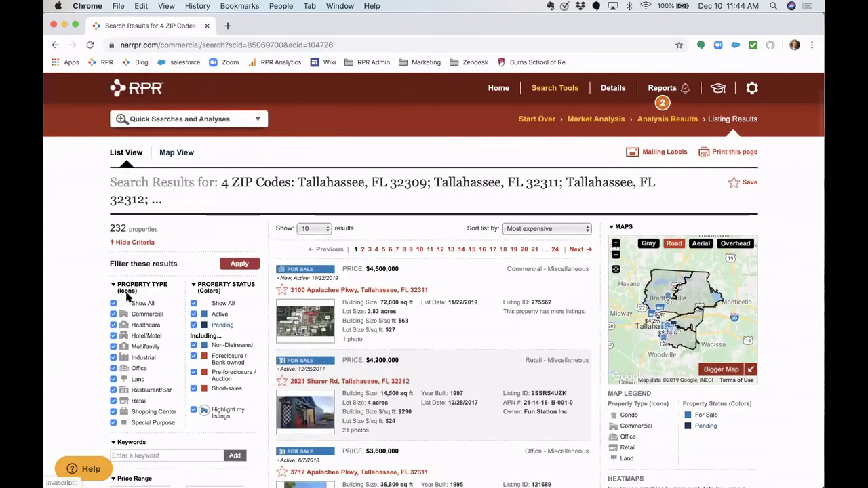
# - Filter the listing results to Land properties only
pyautogui.click(113, 303)
pyautogui.click(113, 379)
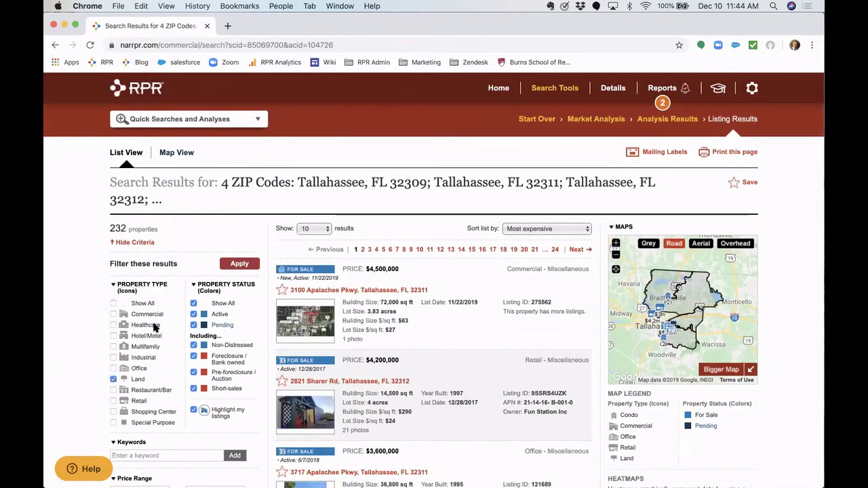
pyautogui.click(245, 263)
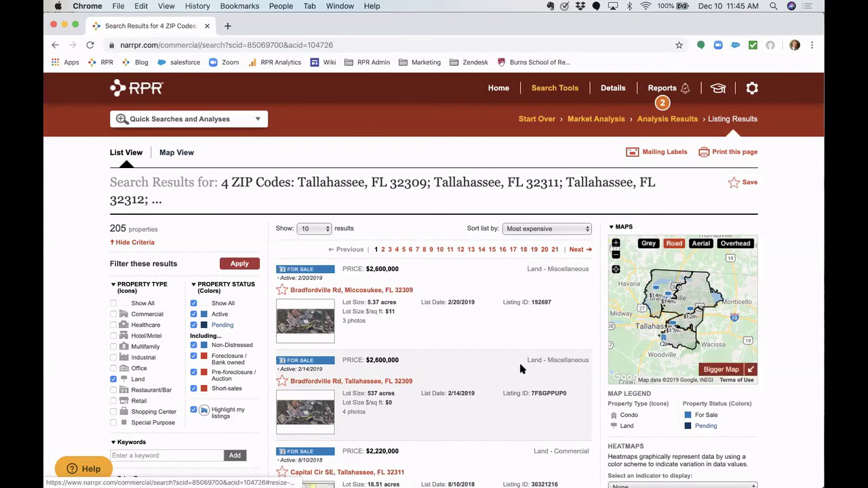
pyautogui.scroll(-2, 521, 366)
pyautogui.scroll(-1, 520, 369)
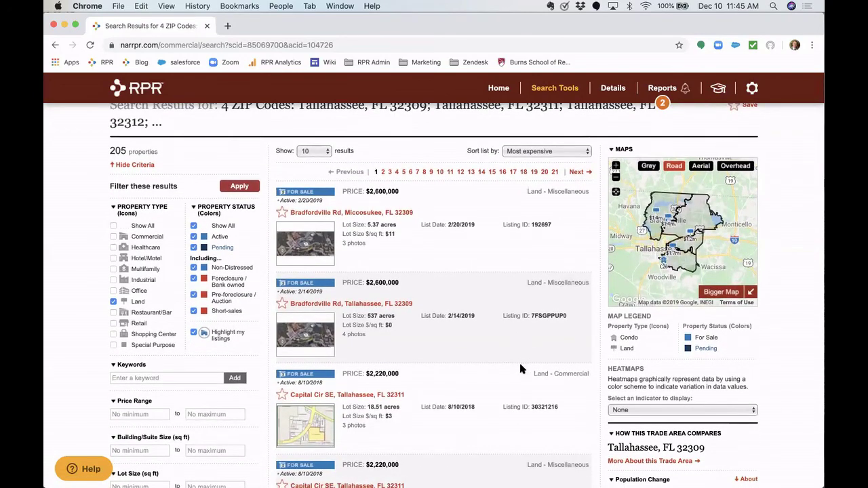
pyautogui.scroll(-8, 520, 369)
pyautogui.scroll(-2, 511, 370)
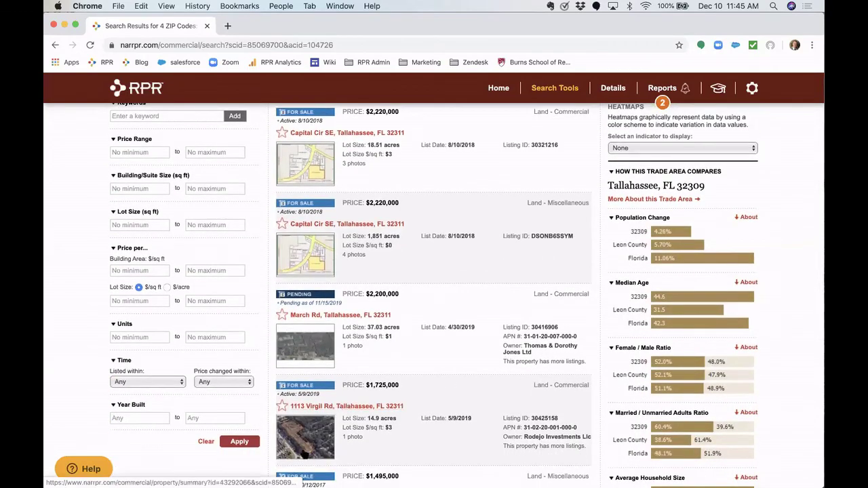
pyautogui.scroll(-3, 313, 414)
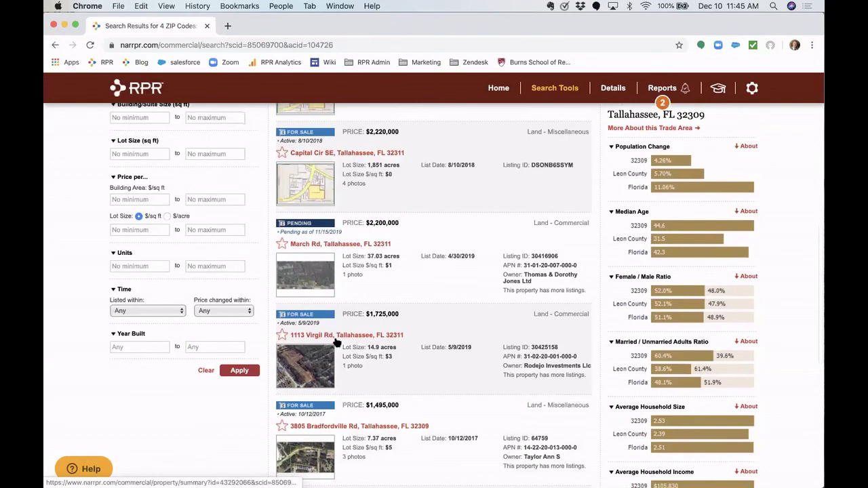
pyautogui.click(353, 337)
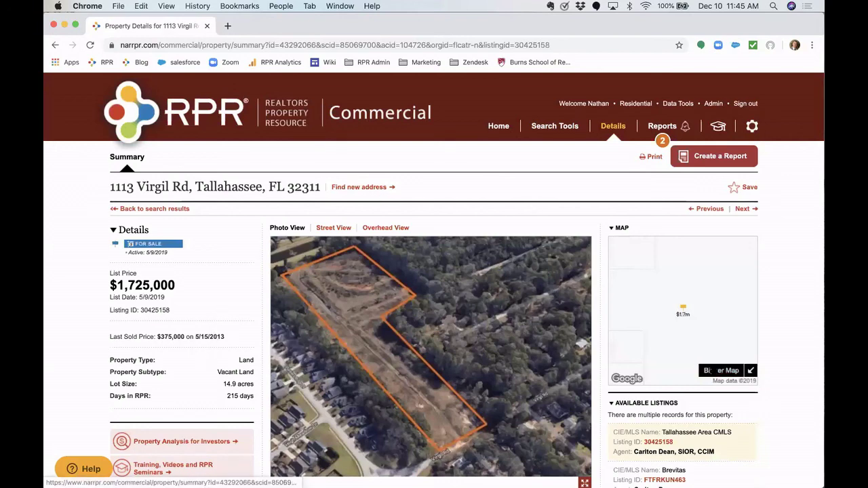
# - Enlarge the property map, zoom out two levels, and leave the heatmap indicator at None
pyautogui.click(721, 371)
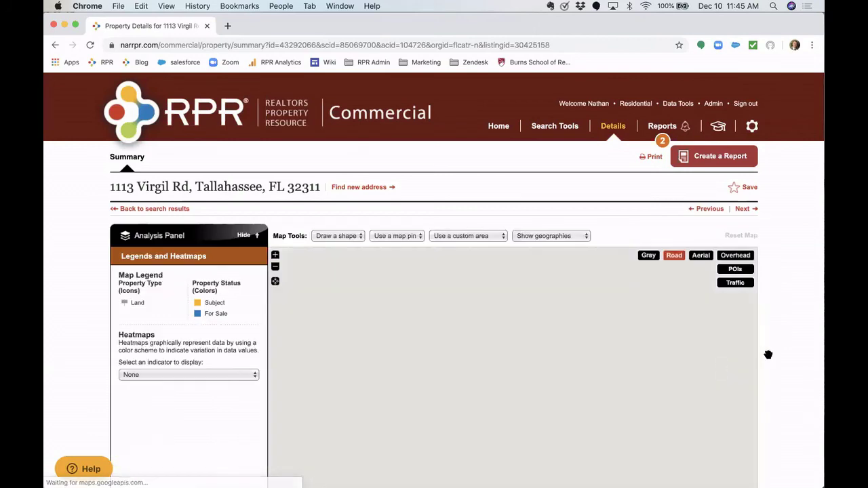
pyautogui.click(274, 265)
pyautogui.click(275, 266)
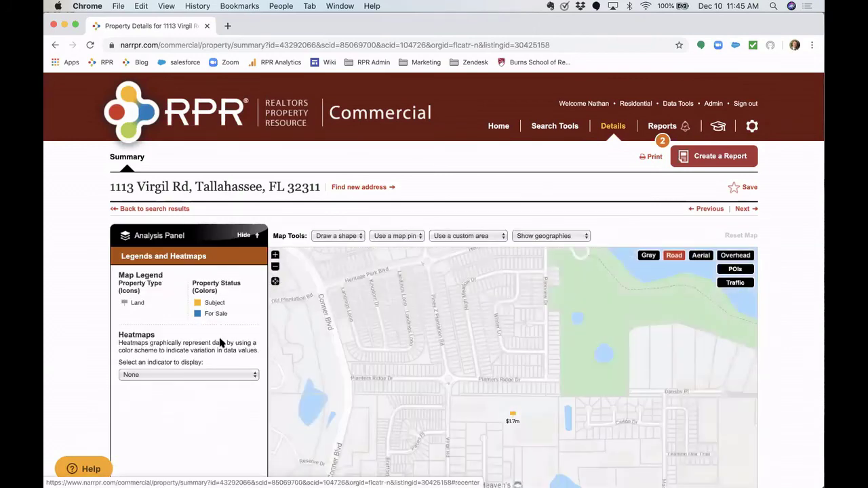
pyautogui.scroll(-2, 217, 333)
pyautogui.click(211, 302)
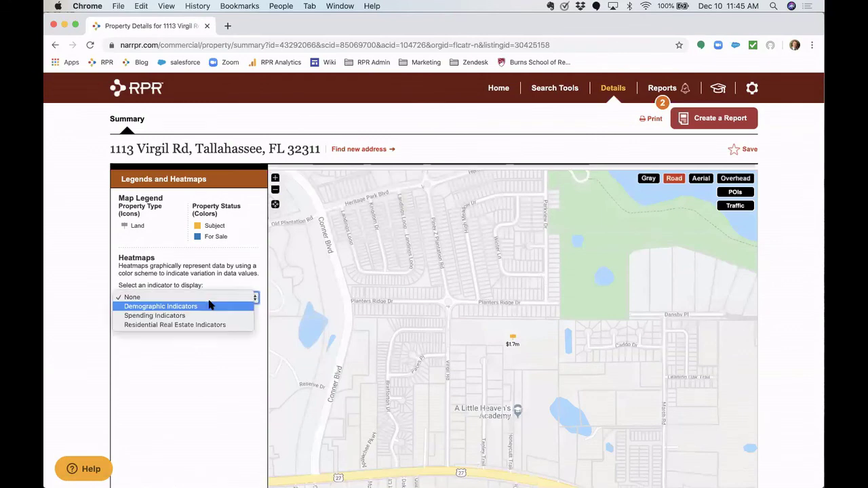
pyautogui.click(194, 347)
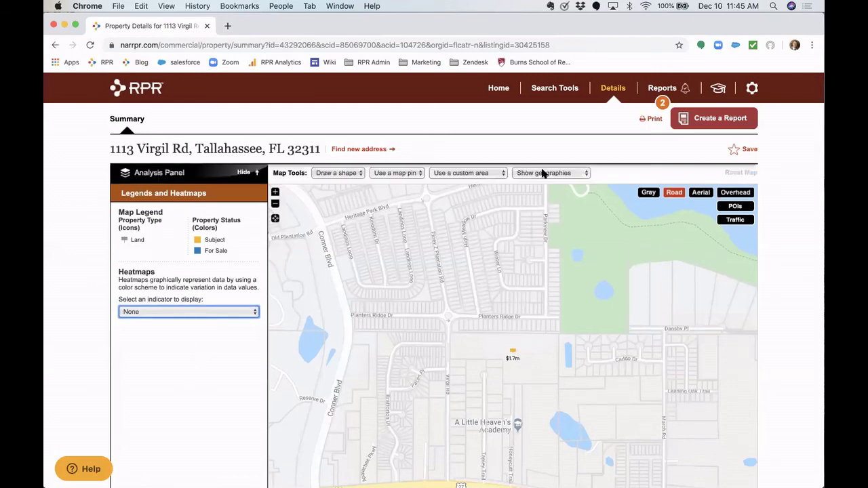
pyautogui.click(544, 174)
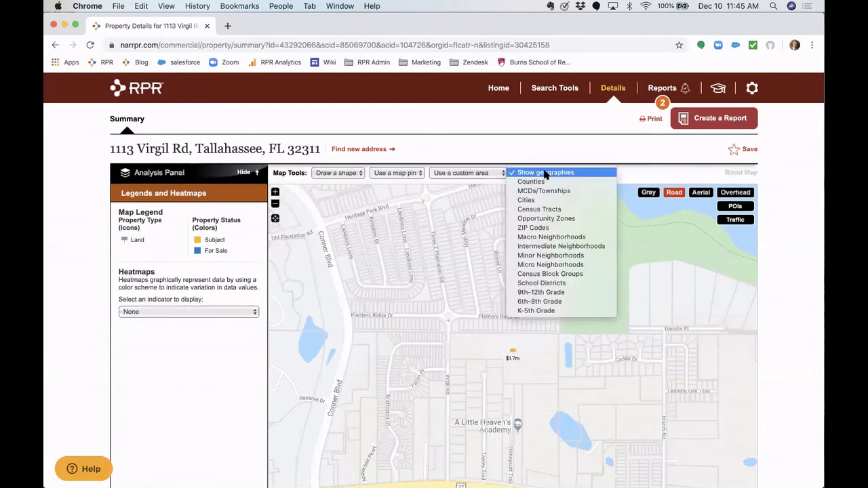
# - Overlay Opportunity Zones and try selecting, then clearing, several Tallahassee census tracts
pyautogui.click(588, 219)
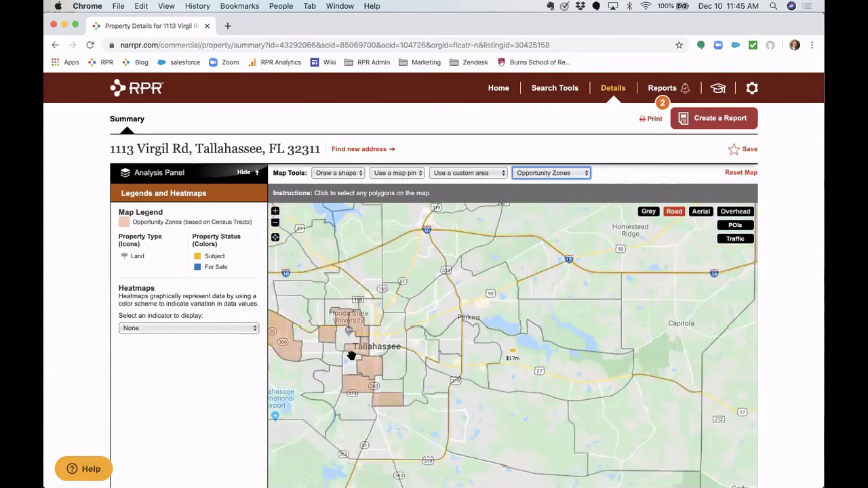
pyautogui.click(368, 366)
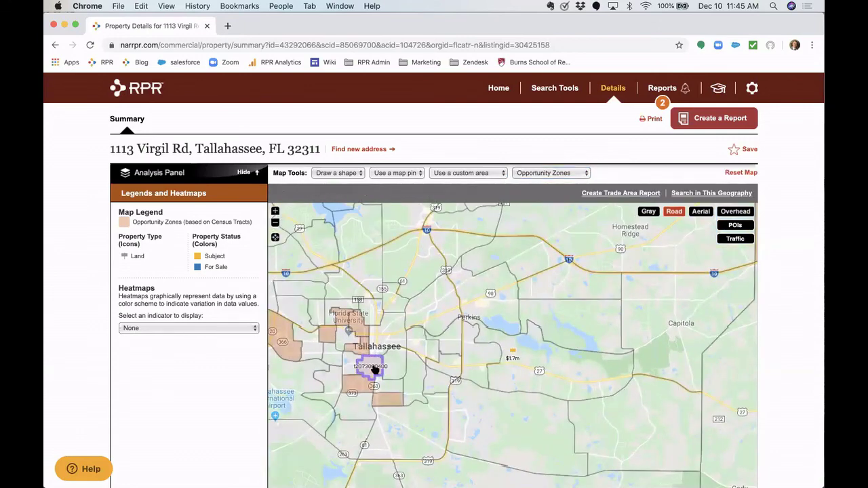
pyautogui.click(375, 370)
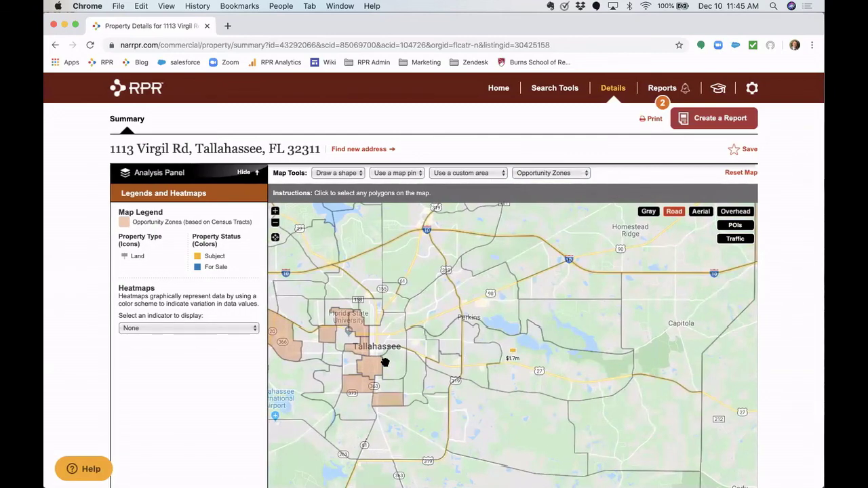
pyautogui.moveTo(387, 365); pyautogui.dragTo(423, 357)
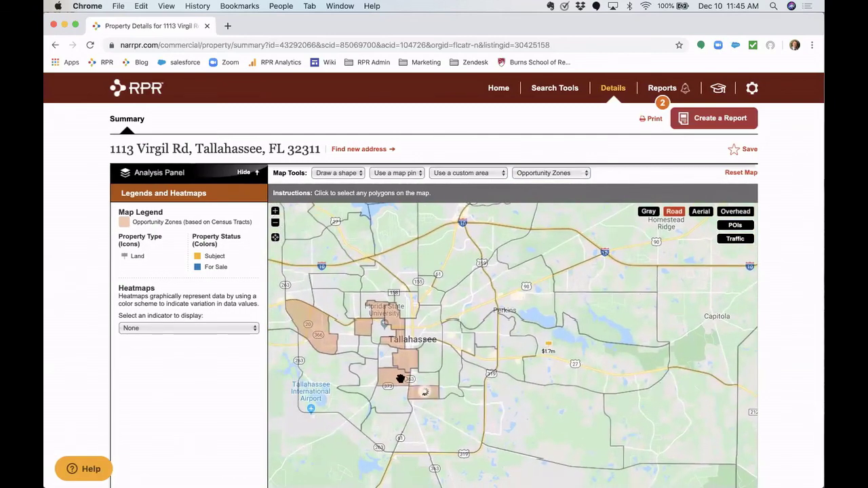
pyautogui.click(401, 378)
pyautogui.click(401, 349)
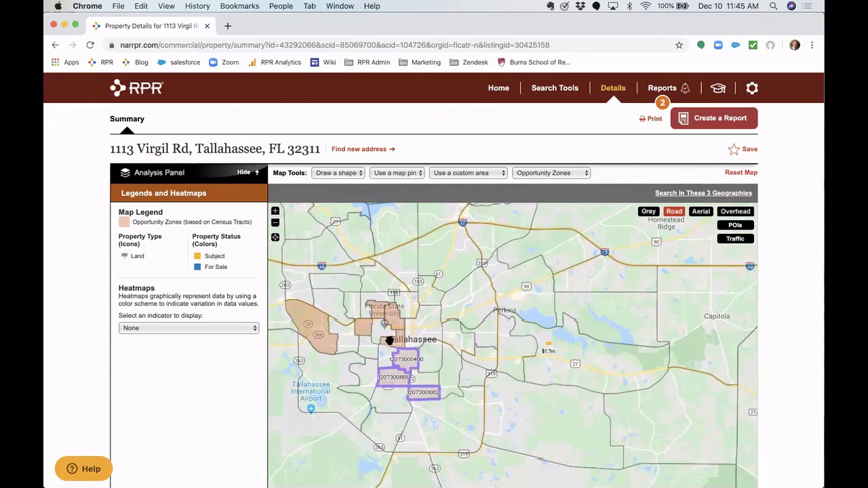
pyautogui.click(396, 342)
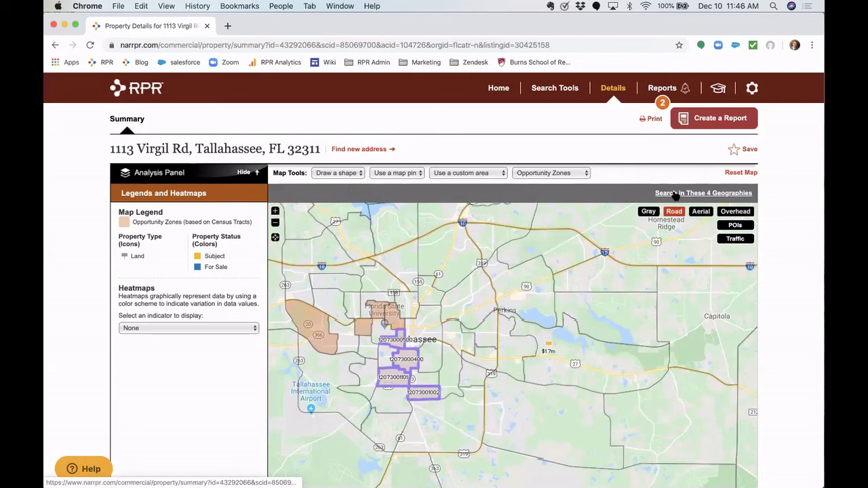
pyautogui.click(397, 343)
pyautogui.click(405, 355)
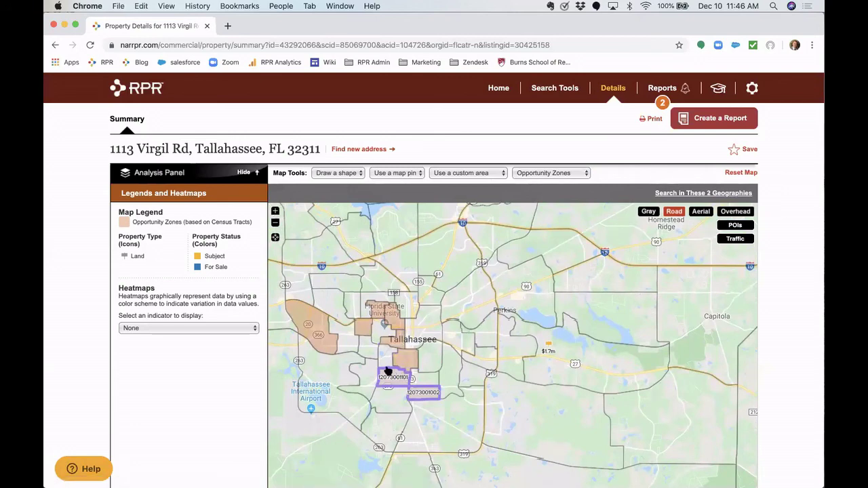
pyautogui.click(387, 371)
pyautogui.click(420, 399)
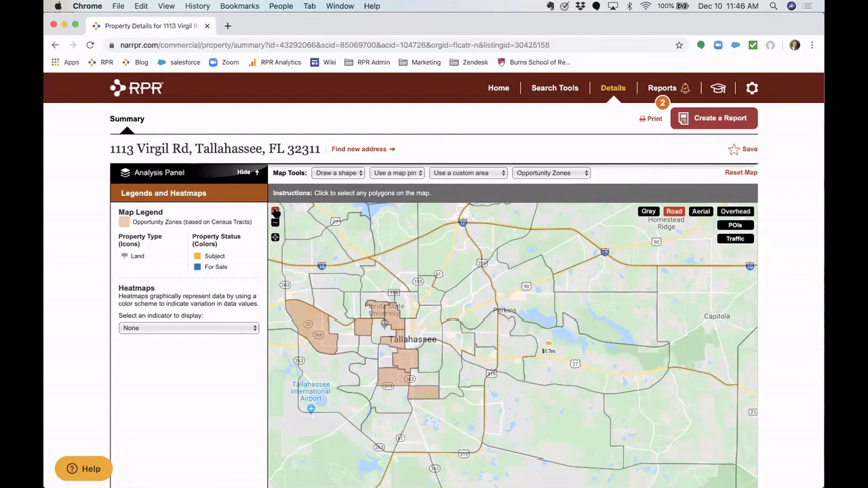
# - Zoom the map in near the property, bringing Piney Z Lake into view
pyautogui.click(275, 212)
pyautogui.click(275, 212)
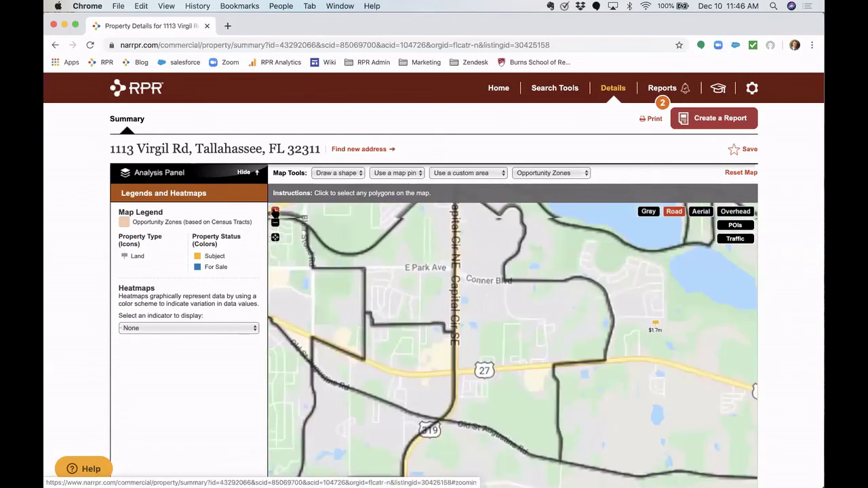
pyautogui.moveTo(500, 285); pyautogui.dragTo(325, 294)
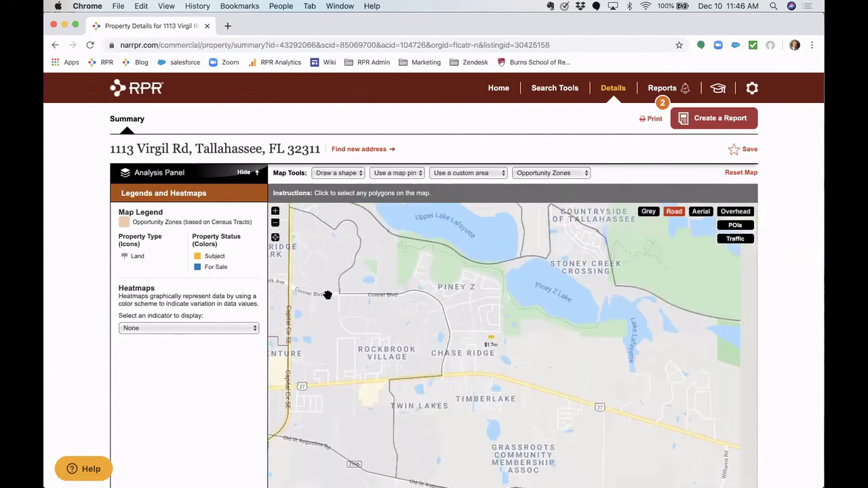
pyautogui.click(275, 212)
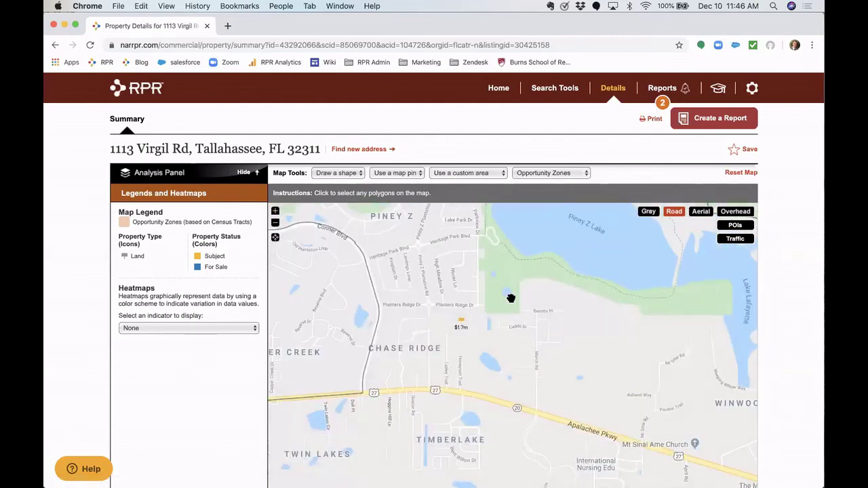
pyautogui.click(413, 174)
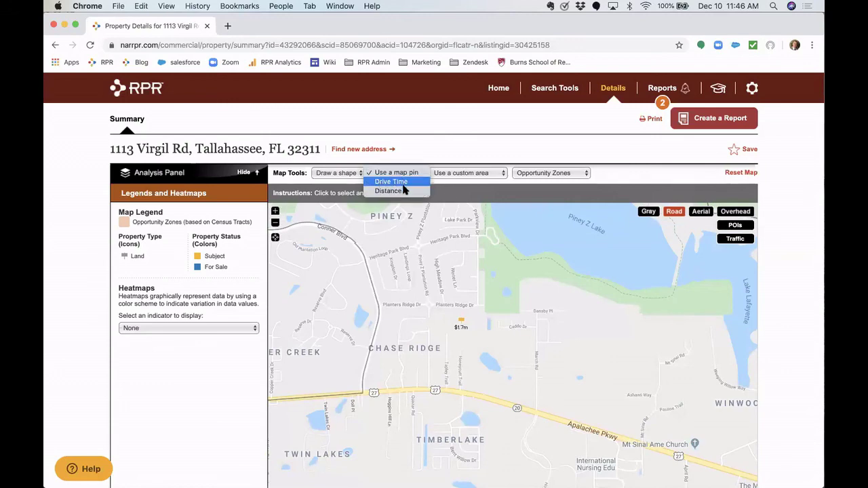
# - Draw a 10-minute drive-time area from the parcel and view its 9,691.39-acre details
pyautogui.click(392, 182)
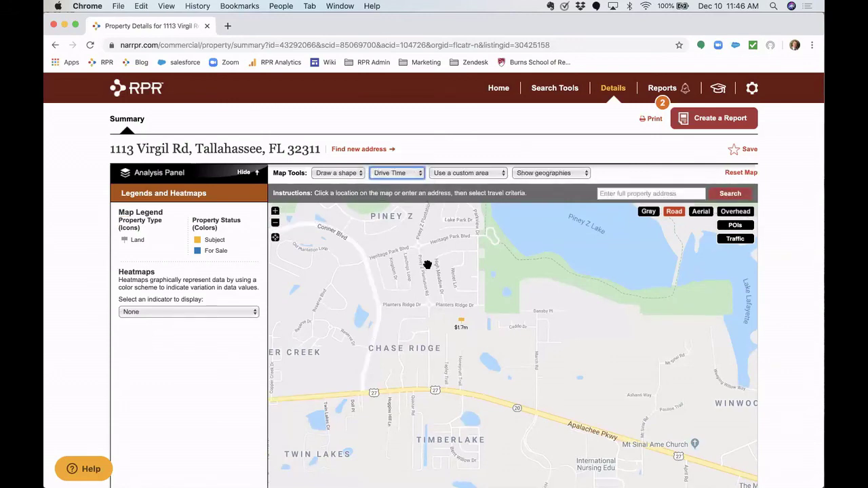
pyautogui.click(452, 325)
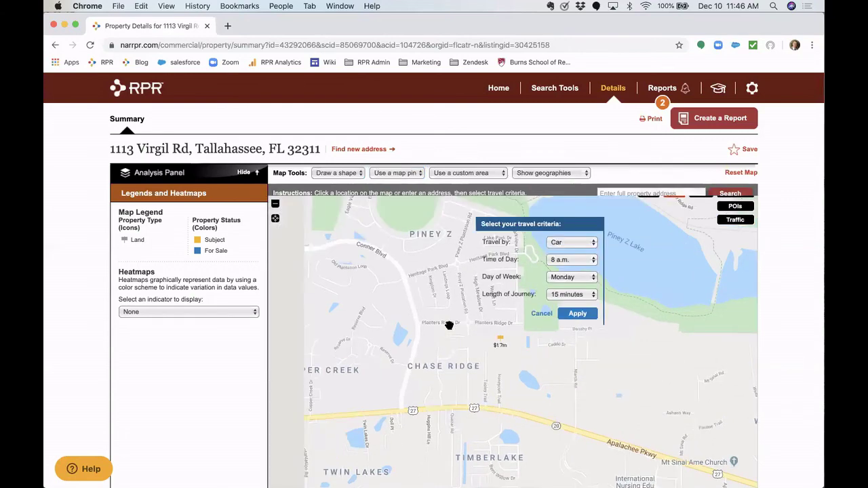
pyautogui.moveTo(514, 328); pyautogui.dragTo(528, 325)
pyautogui.click(606, 302)
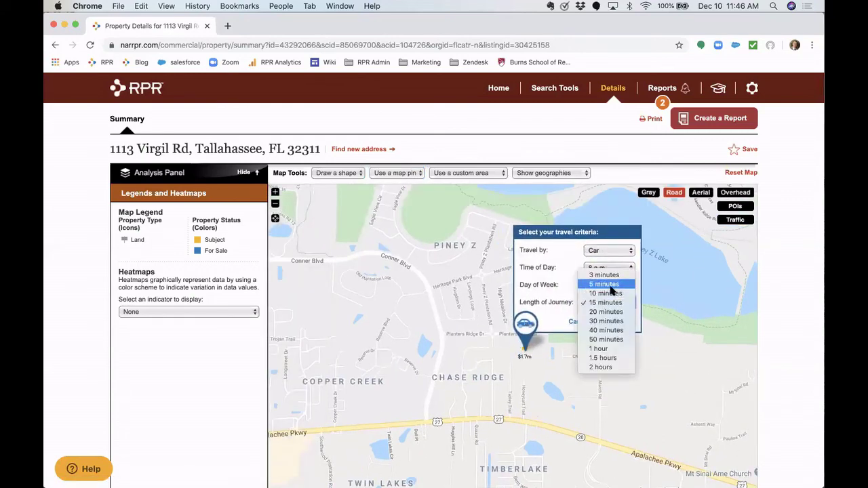
pyautogui.click(616, 293)
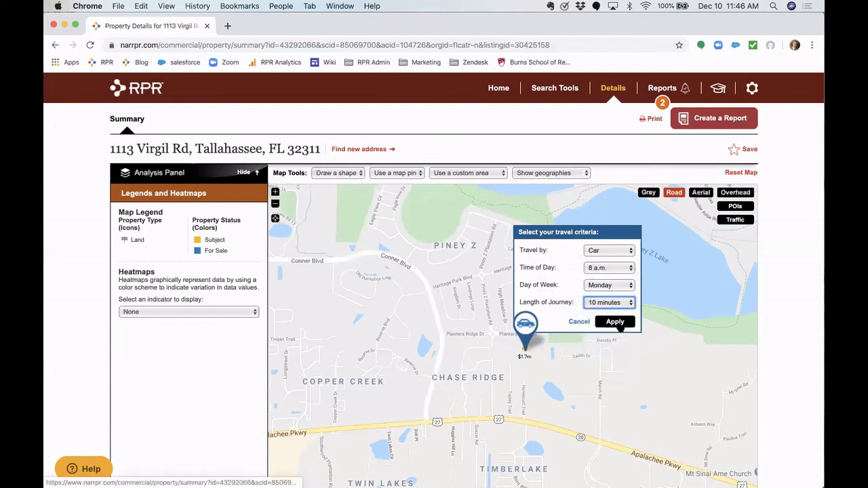
pyautogui.click(618, 322)
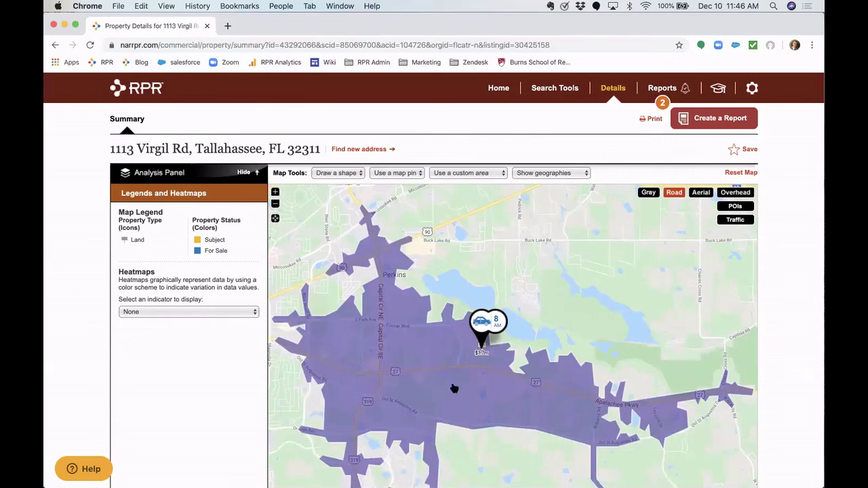
pyautogui.scroll(-1, 446, 388)
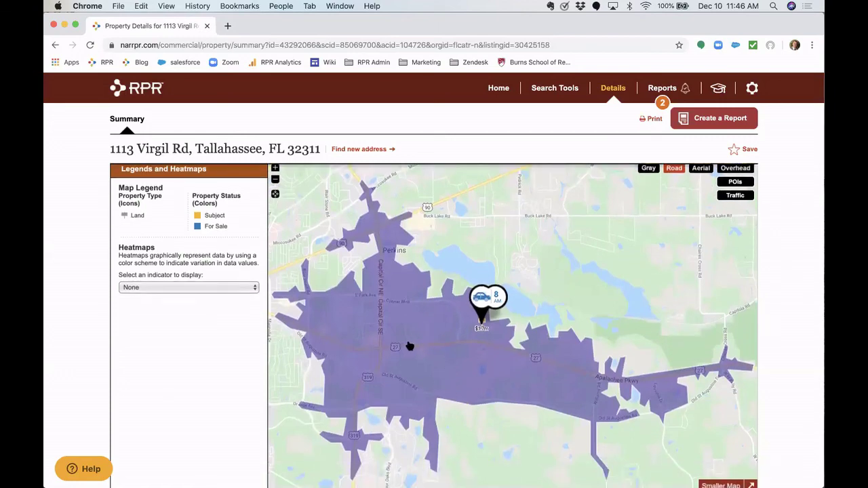
pyautogui.click(410, 318)
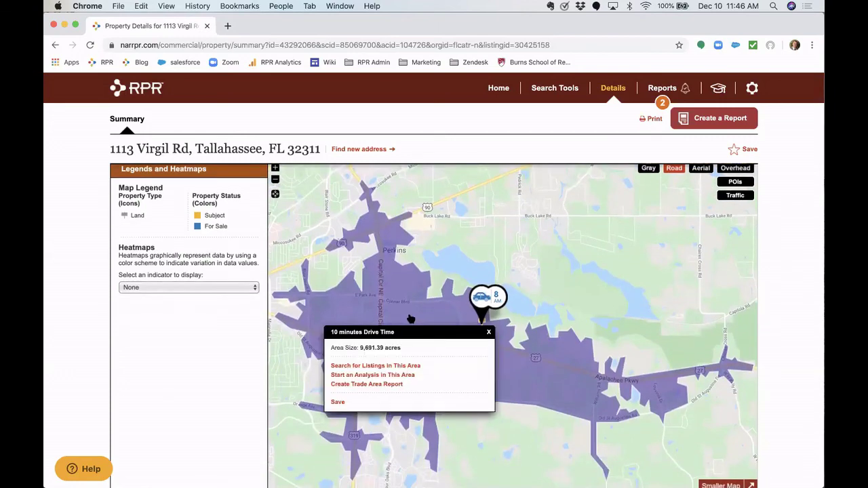
# - Run a Commercial Trade Area Report for the 10 minutes Drive Time area under its default name
pyautogui.click(382, 386)
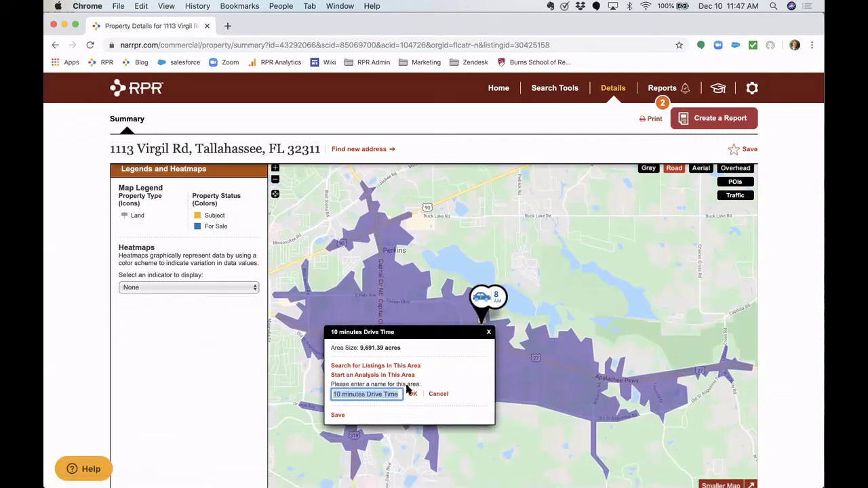
pyautogui.click(411, 396)
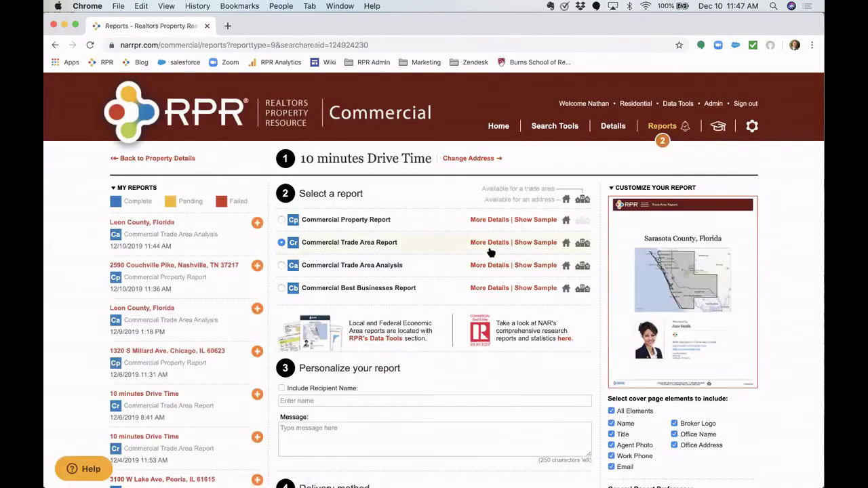
pyautogui.click(489, 242)
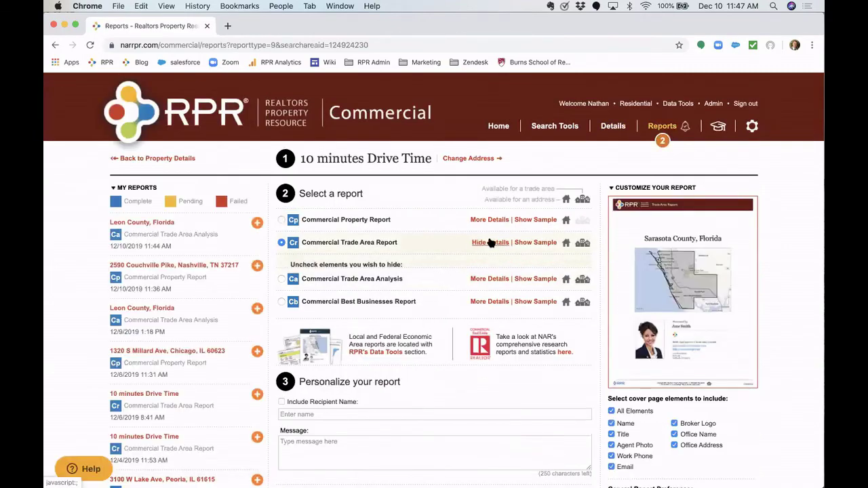
pyautogui.click(504, 244)
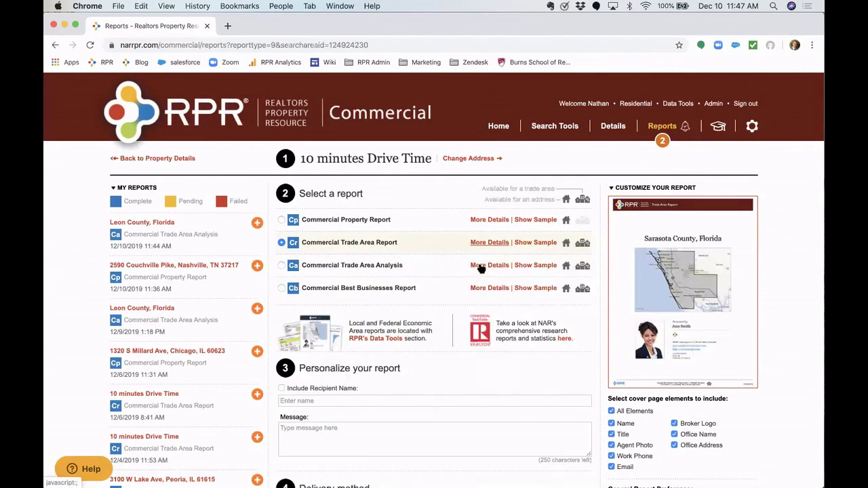
pyautogui.scroll(-5, 457, 320)
pyautogui.click(324, 377)
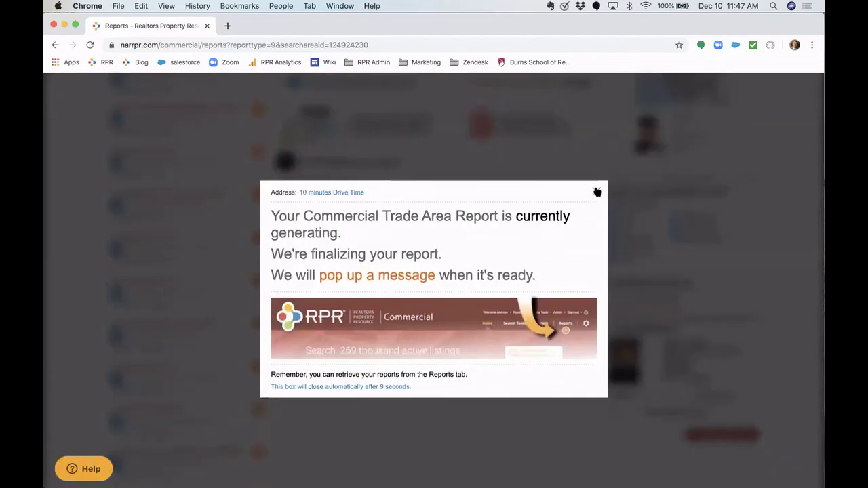
pyautogui.click(597, 192)
pyautogui.scroll(-1, 244, 313)
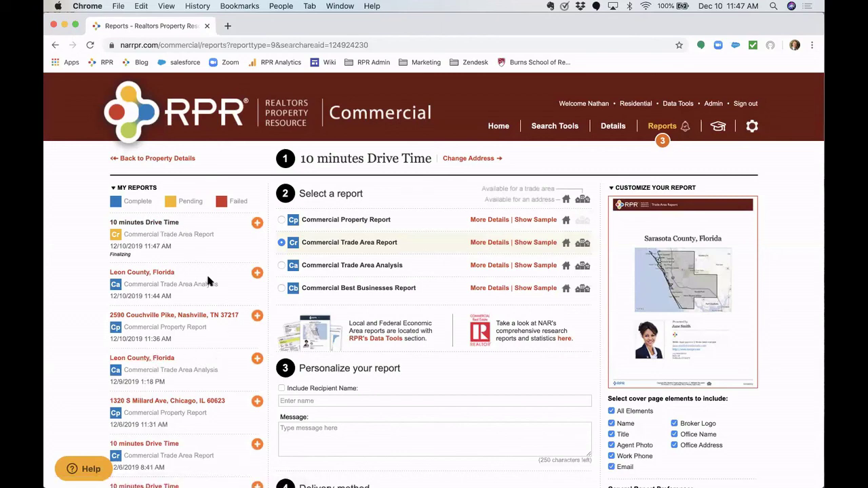
pyautogui.click(214, 316)
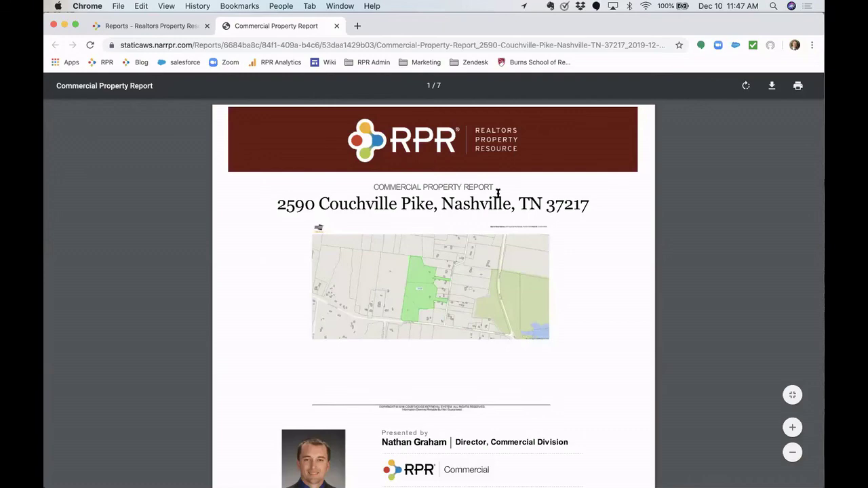
pyautogui.scroll(-4, 523, 231)
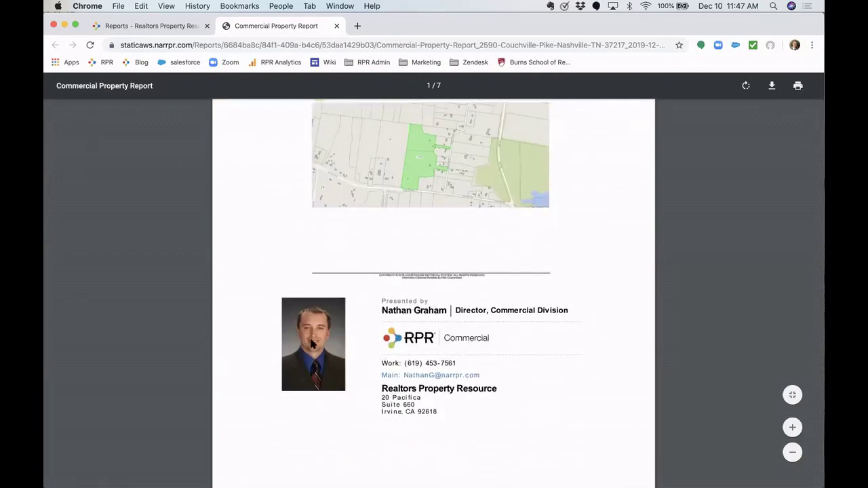
pyautogui.scroll(-6, 417, 373)
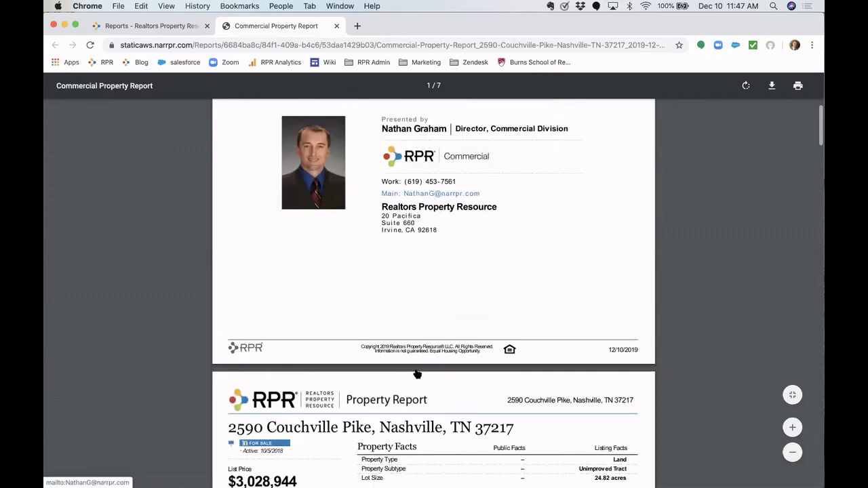
pyautogui.scroll(-3, 417, 374)
pyautogui.scroll(-2, 414, 291)
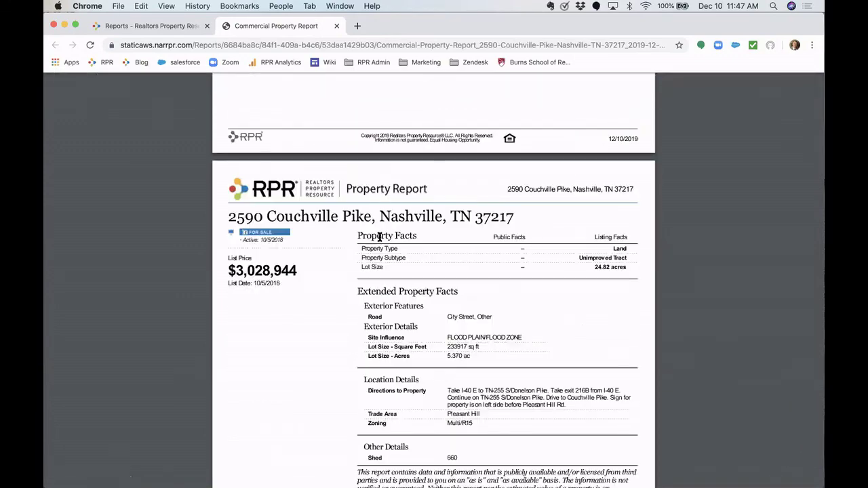
pyautogui.scroll(-4, 379, 238)
pyautogui.scroll(-1, 379, 237)
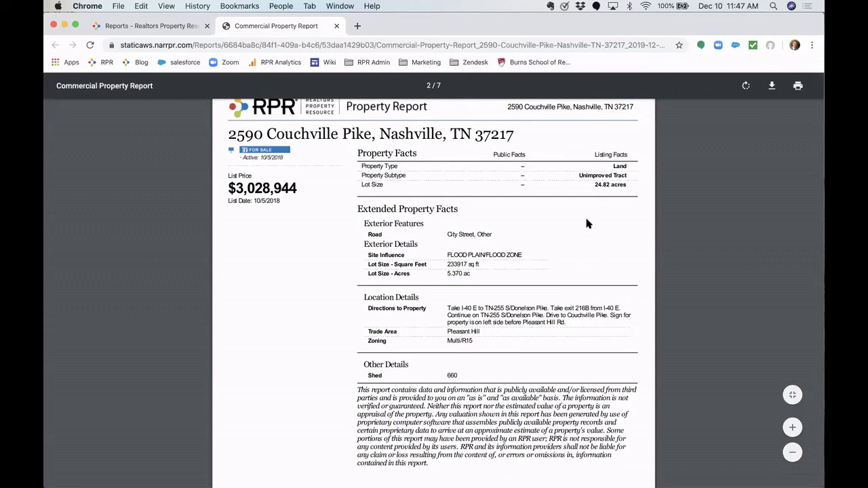
pyautogui.scroll(-10, 409, 292)
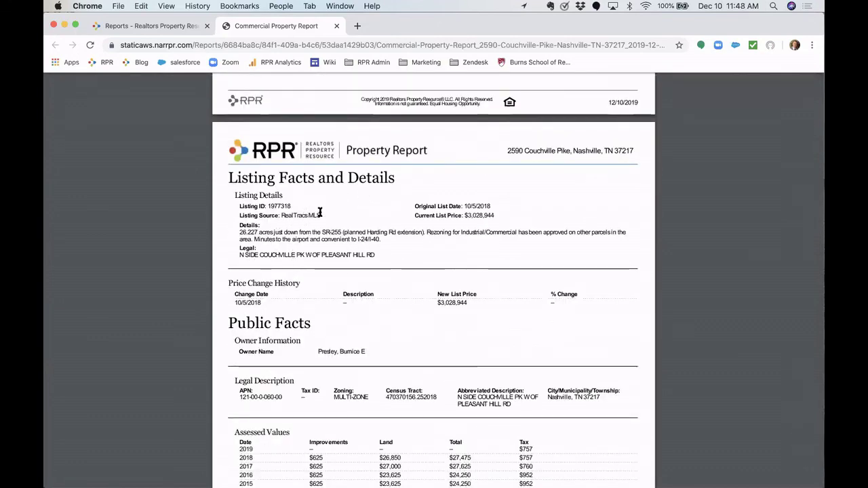
pyautogui.scroll(-3, 347, 204)
pyautogui.scroll(-4, 351, 173)
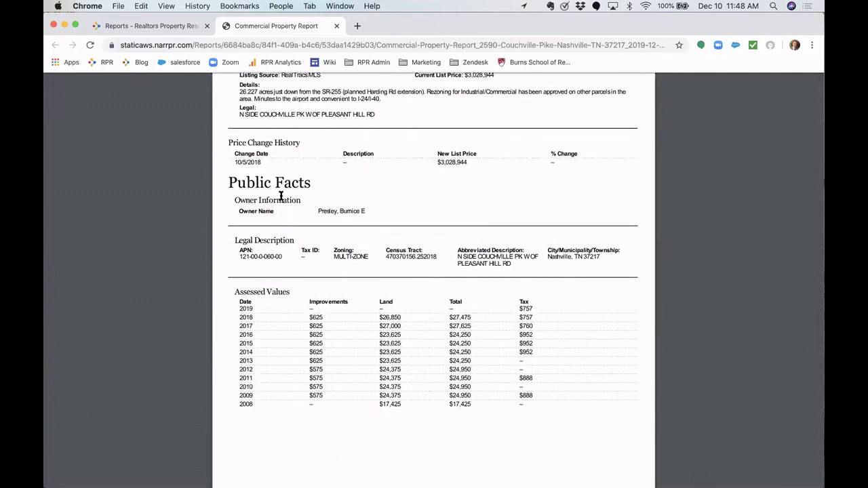
pyautogui.scroll(-1, 280, 196)
pyautogui.scroll(-3, 285, 198)
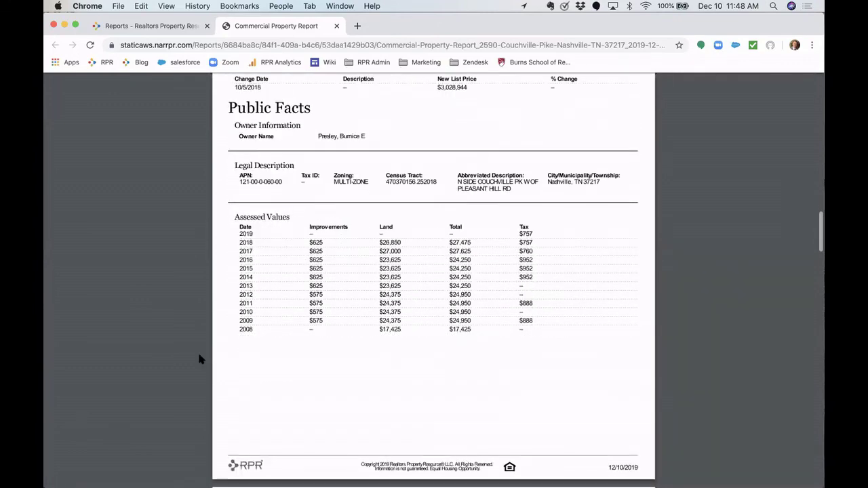
pyautogui.scroll(-10, 402, 291)
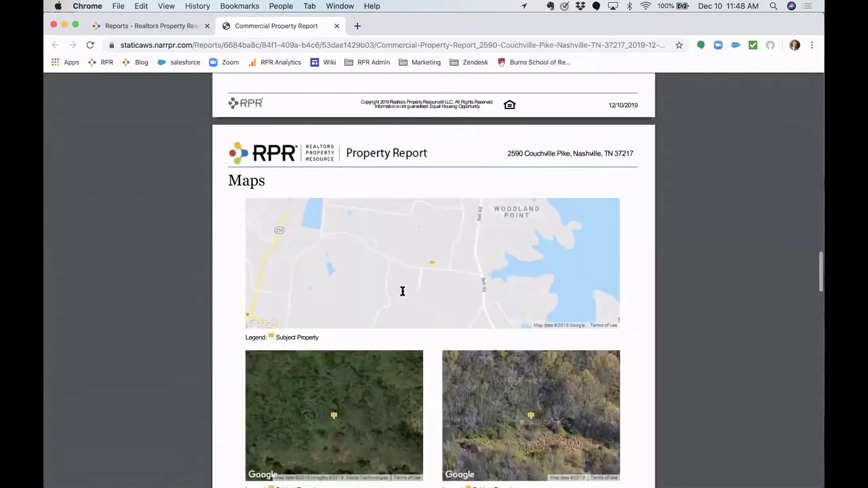
pyautogui.scroll(-10, 353, 279)
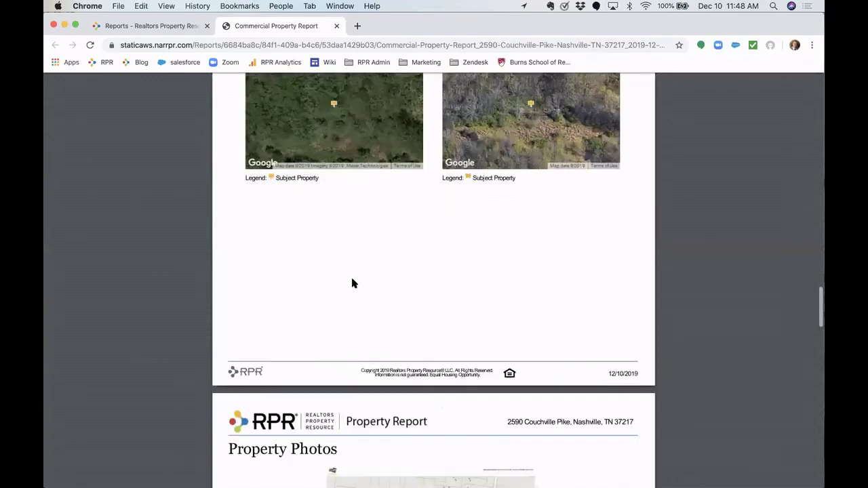
pyautogui.scroll(-8, 420, 334)
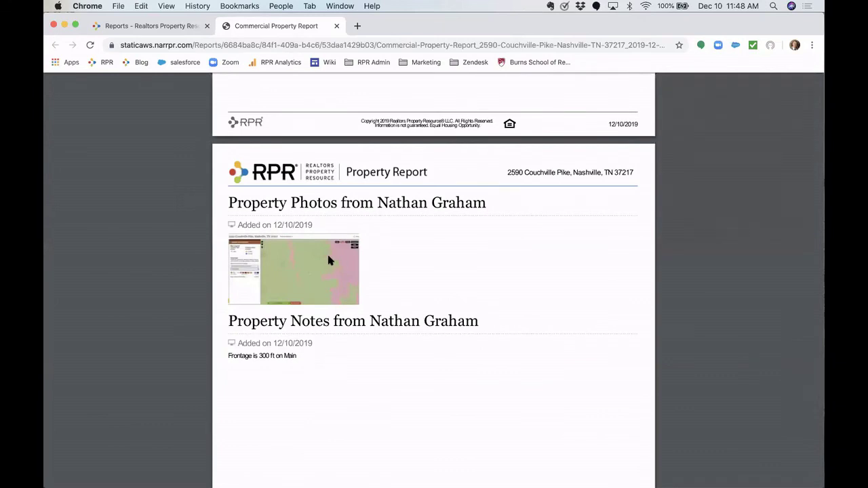
pyautogui.scroll(-8, 276, 356)
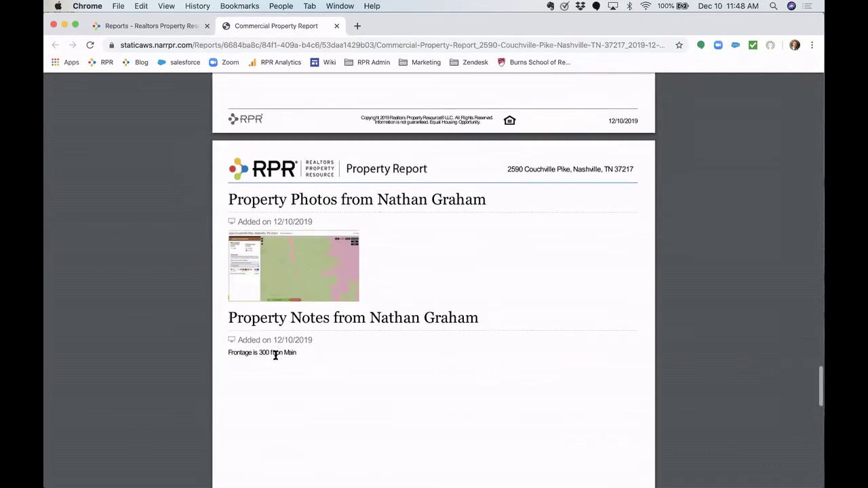
pyautogui.scroll(-2, 352, 350)
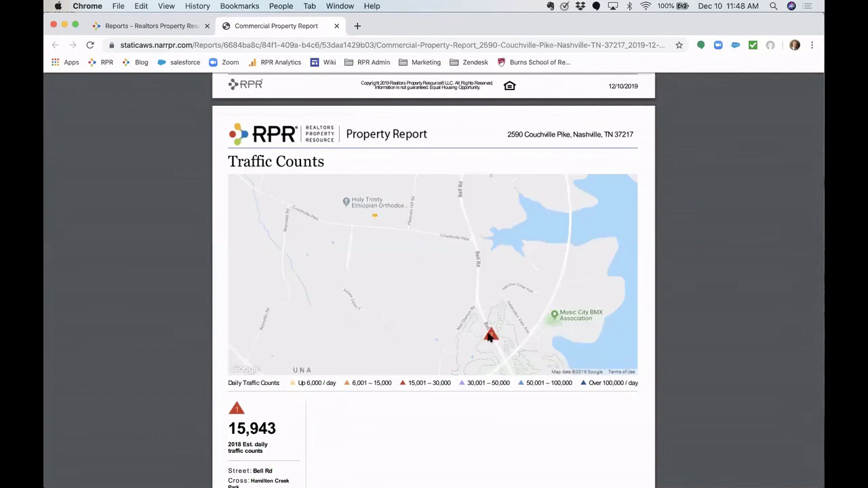
pyautogui.scroll(-5, 488, 337)
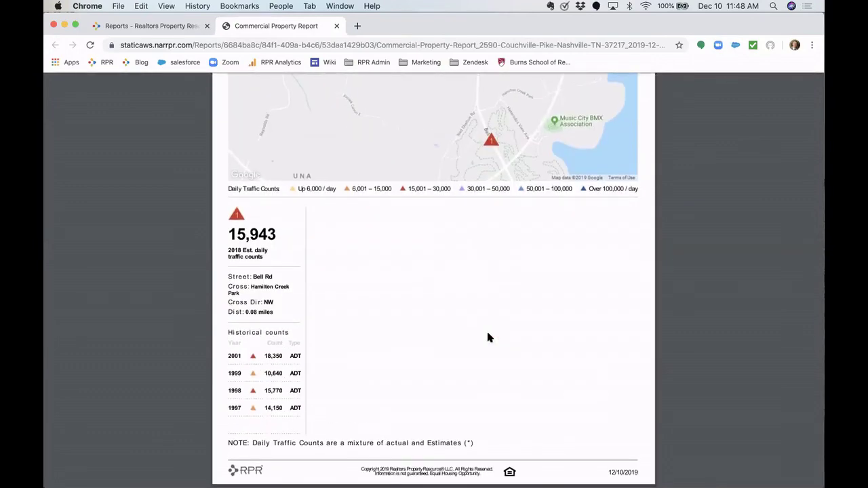
pyautogui.scroll(2, 489, 337)
pyautogui.scroll(20, 489, 337)
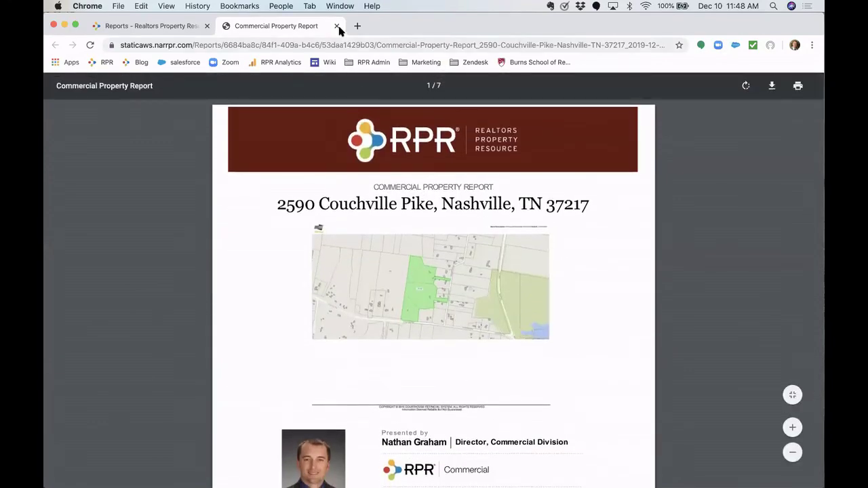
# - Close the property report PDF, dismiss the report-ready message, and open the Leon County trade area analysis
pyautogui.click(337, 25)
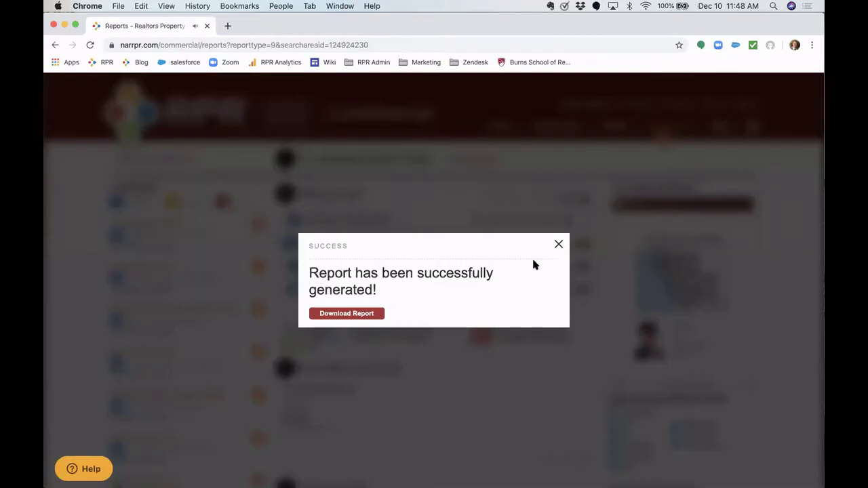
pyautogui.click(559, 246)
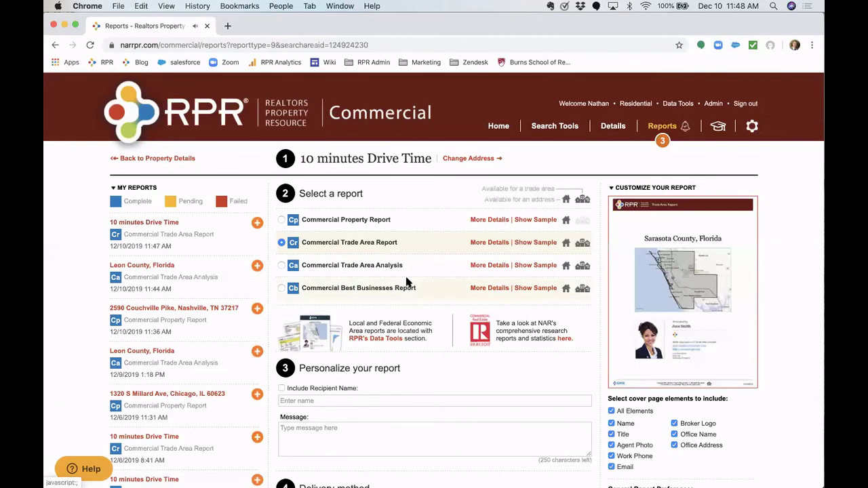
pyautogui.click(165, 267)
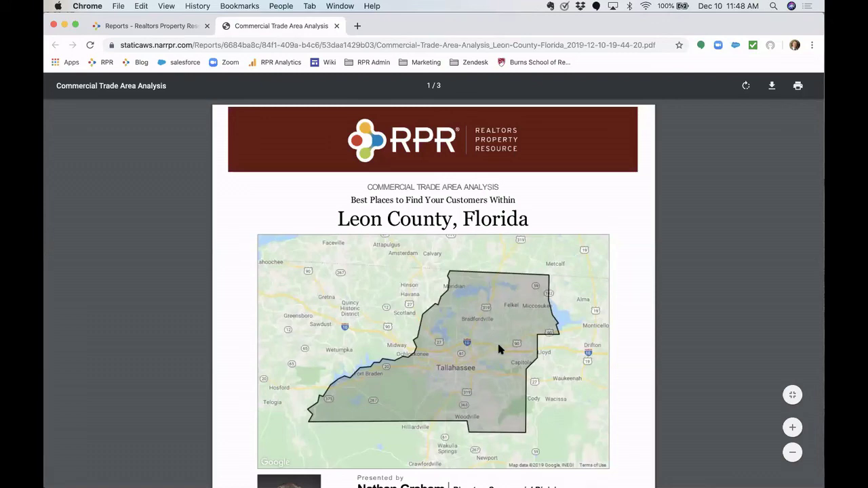
pyautogui.scroll(-5, 499, 349)
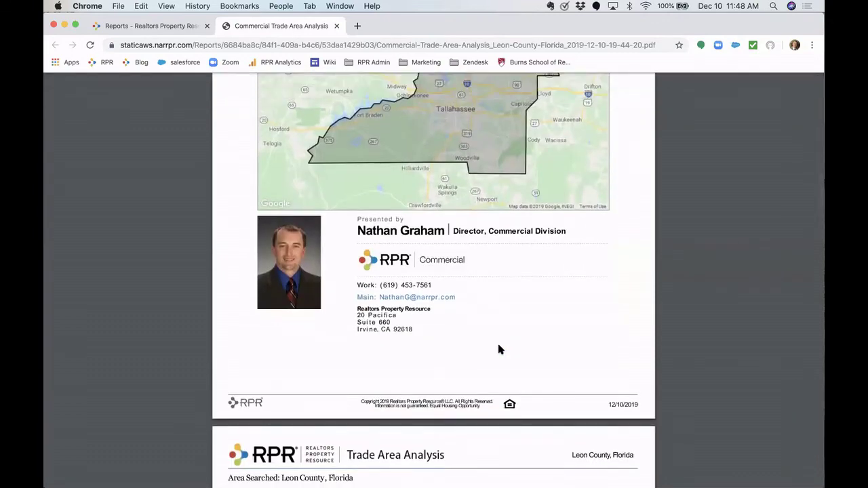
pyautogui.scroll(-3, 499, 349)
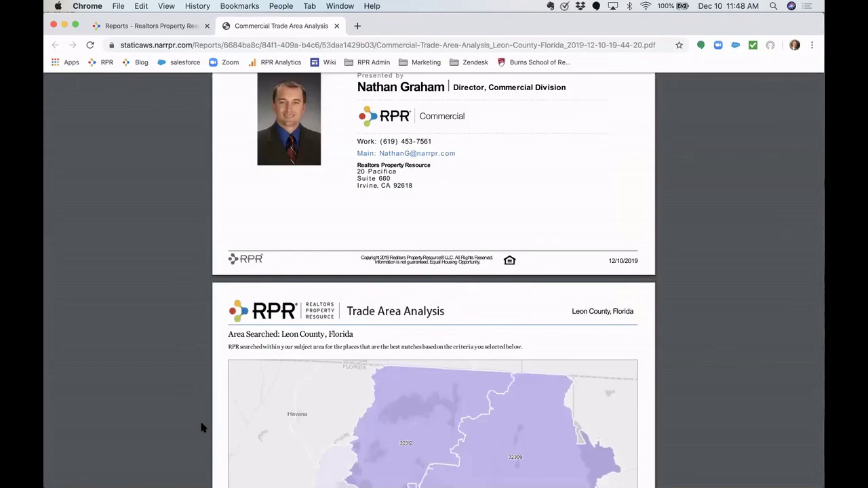
# - Review the Leon County analysis, highlighting 'Annually' in the Seniors criteria, then close it
pyautogui.scroll(-4, 201, 427)
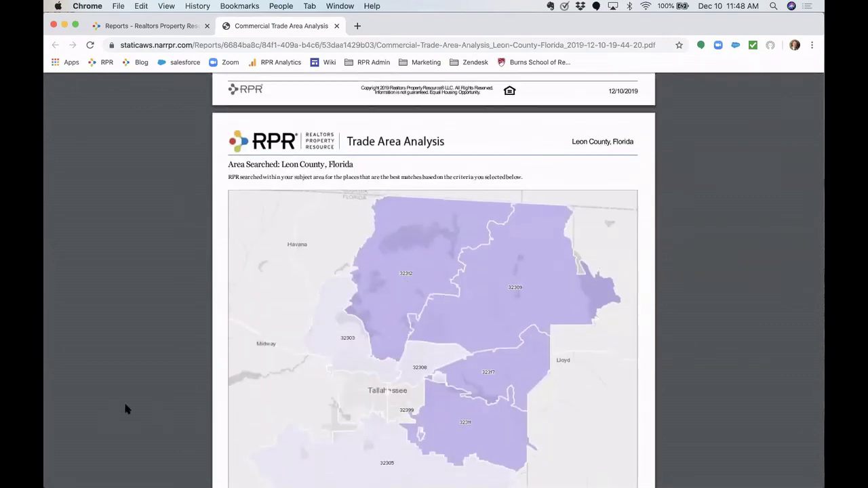
pyautogui.scroll(-9, 129, 407)
pyautogui.scroll(-4, 125, 409)
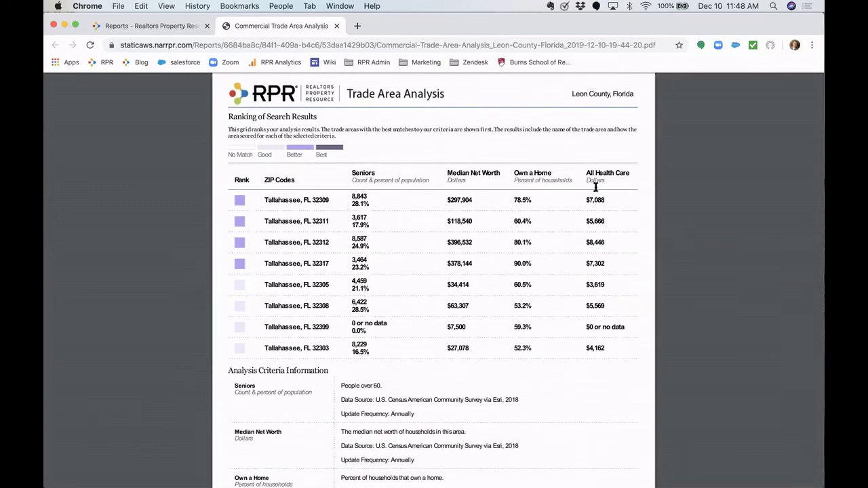
pyautogui.scroll(-3, 533, 357)
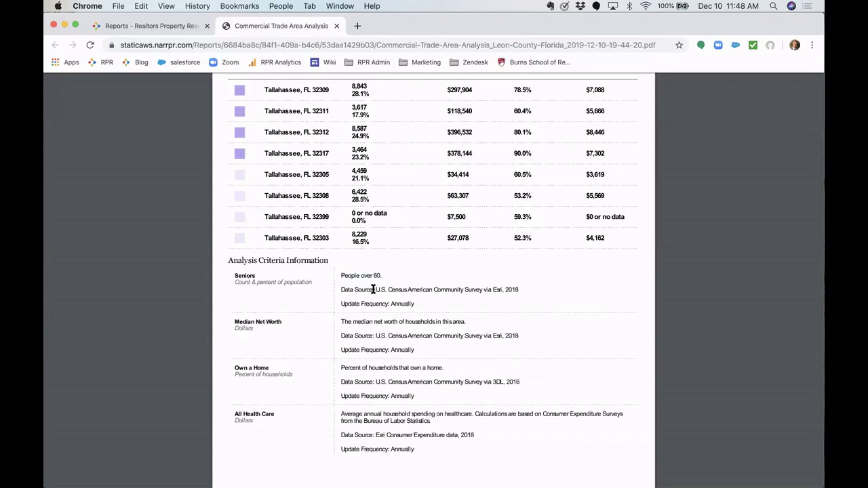
pyautogui.doubleClick(399, 303)
pyautogui.scroll(-2, 397, 312)
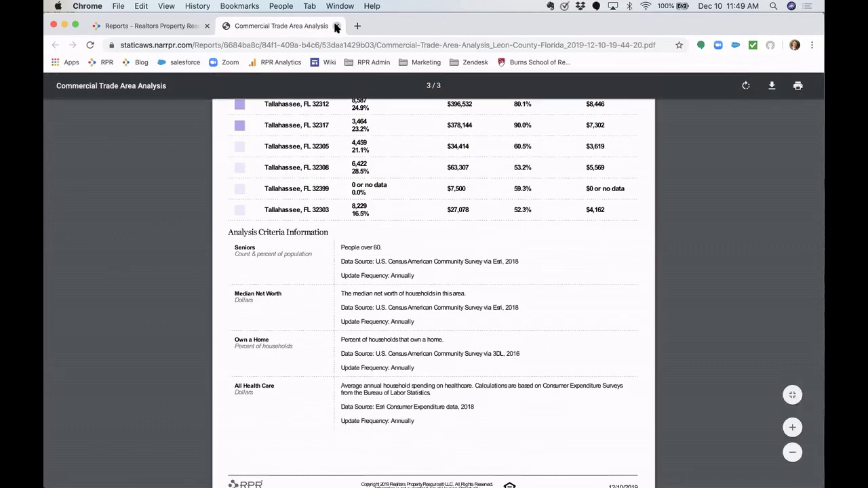
pyautogui.click(337, 25)
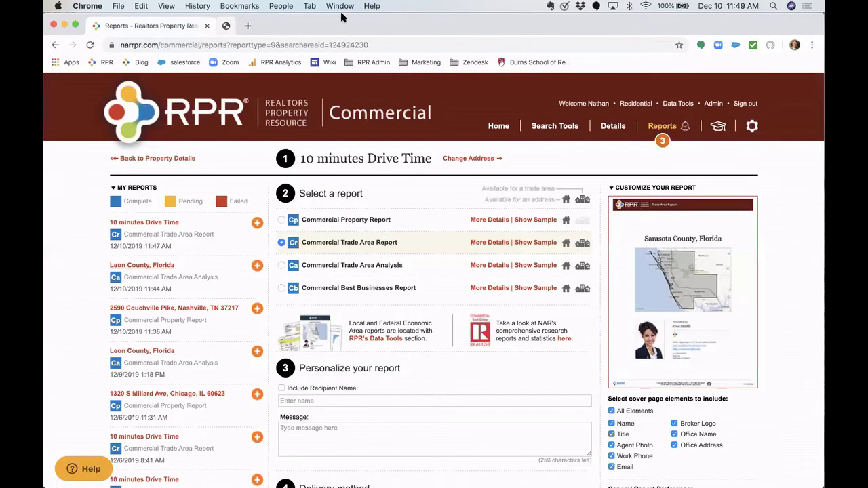
# - Open the 10 minutes Drive Time trade area report and highlight the top segments' Preferred Activities
pyautogui.click(165, 224)
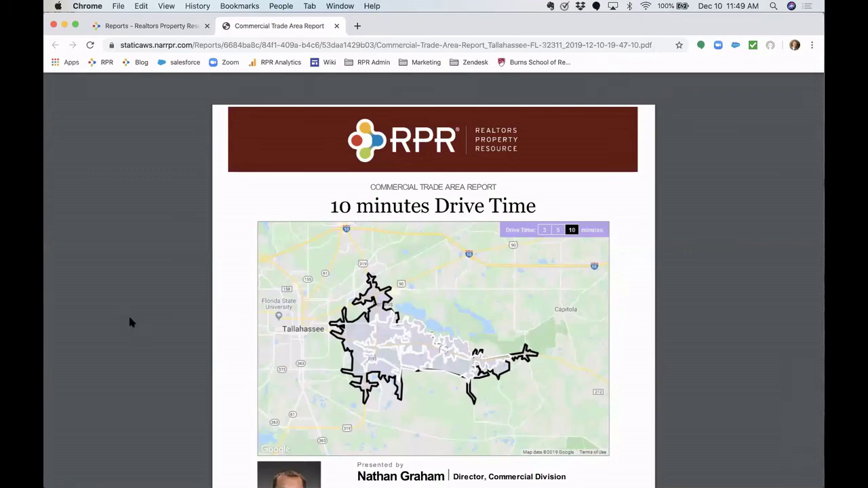
pyautogui.scroll(-10, 130, 318)
pyautogui.scroll(-2, 130, 318)
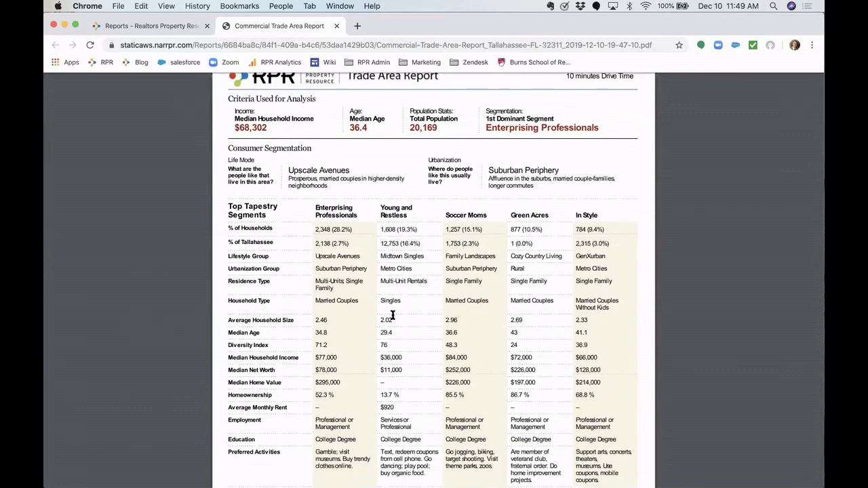
pyautogui.scroll(-3, 392, 315)
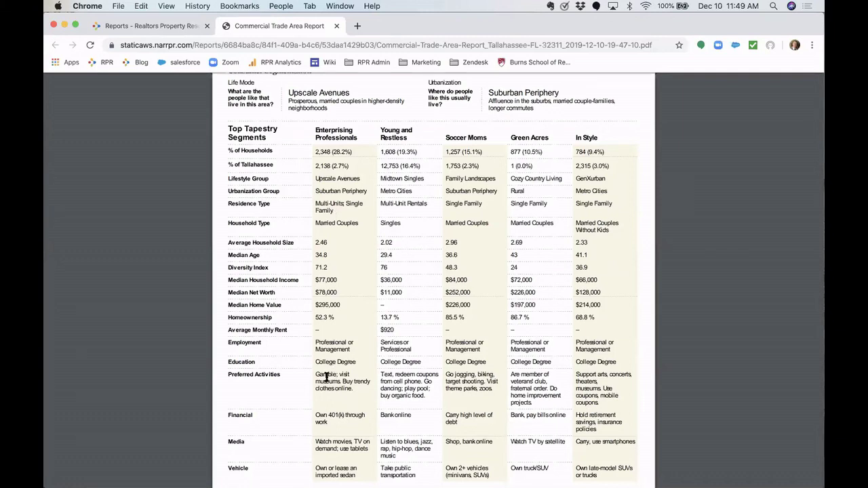
pyautogui.moveTo(316, 375); pyautogui.dragTo(410, 385)
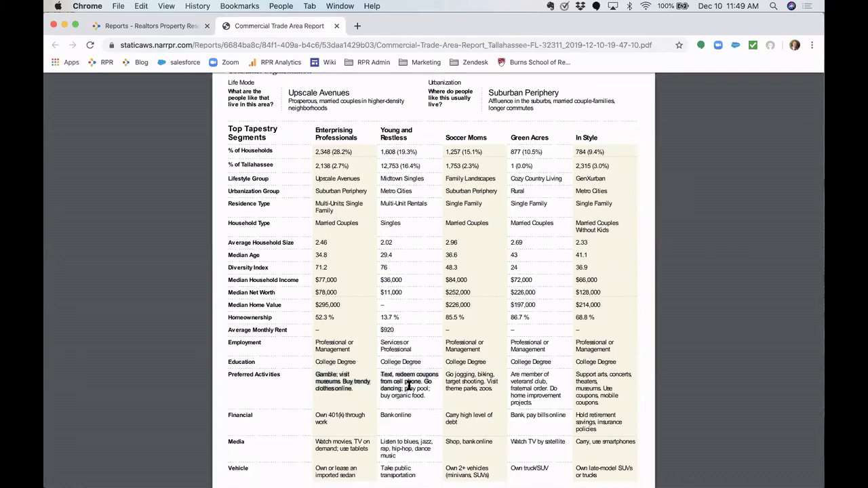
pyautogui.click(410, 385)
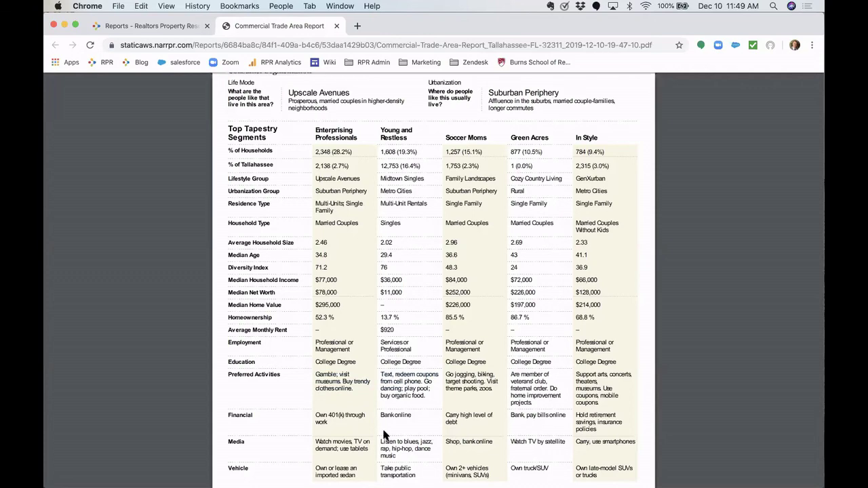
# - Scroll past the tapestry segment pages to the Population Comparison charts
pyautogui.scroll(-10, 410, 351)
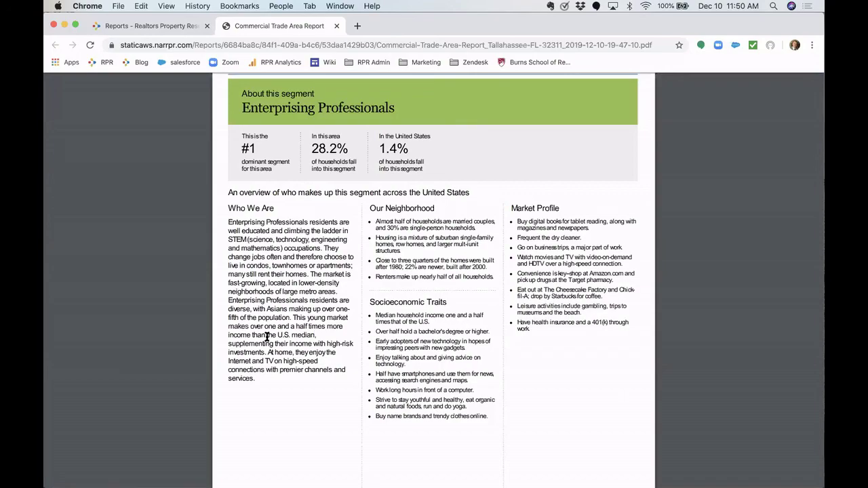
pyautogui.scroll(-15, 267, 337)
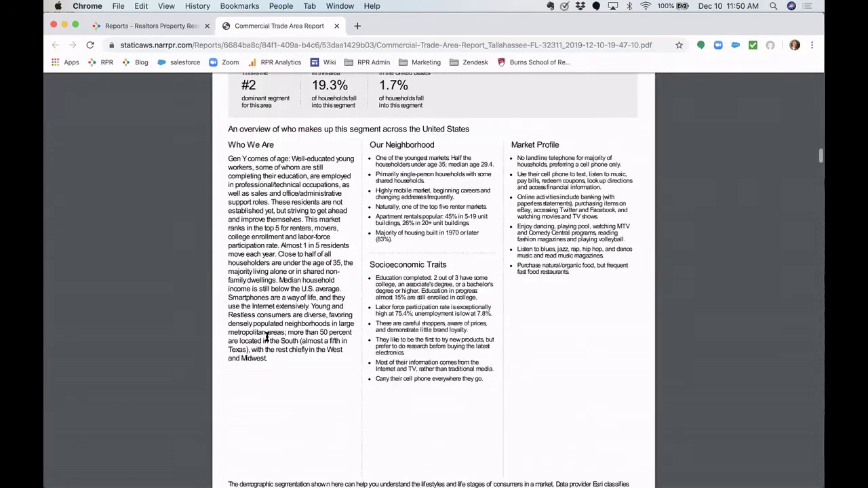
pyautogui.scroll(-20, 267, 337)
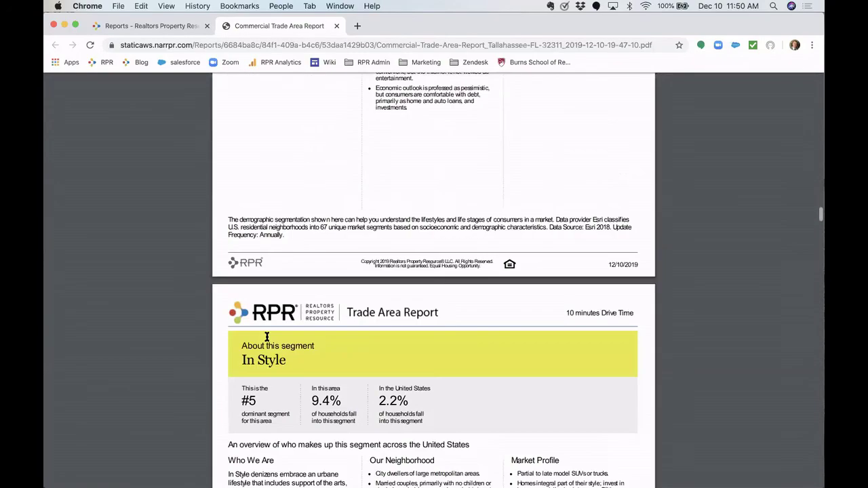
pyautogui.scroll(-20, 268, 337)
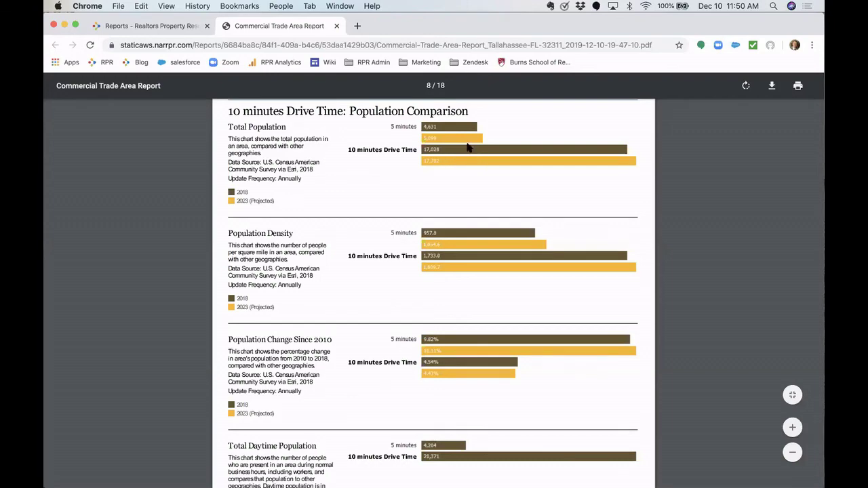
# - Scroll through the age, economic, education, commute and home value pages to the Best Retail Businesses chart
pyautogui.scroll(-2, 361, 198)
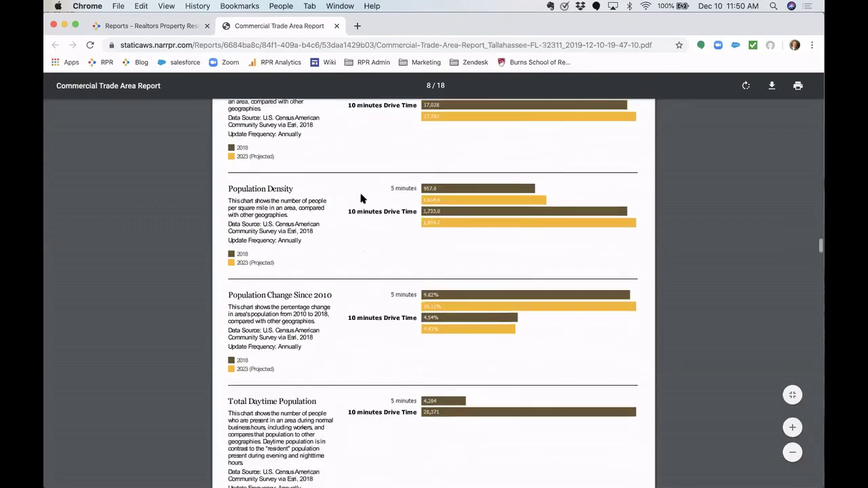
pyautogui.scroll(-8, 361, 199)
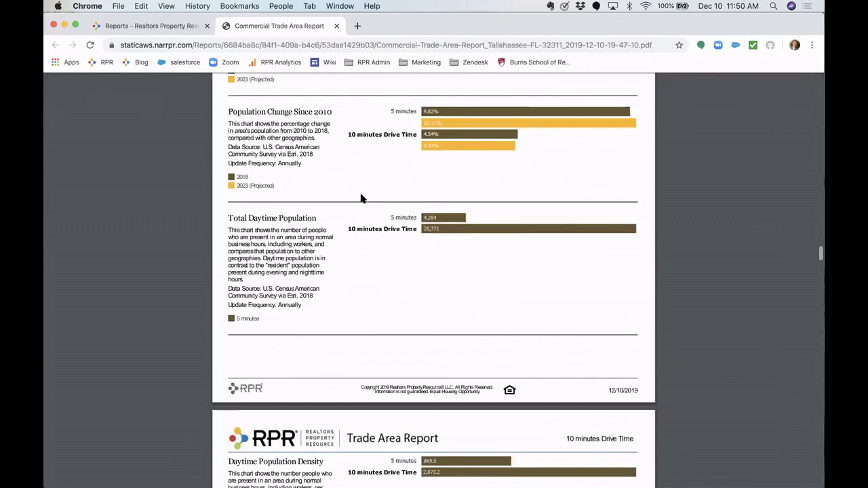
pyautogui.scroll(-15, 360, 198)
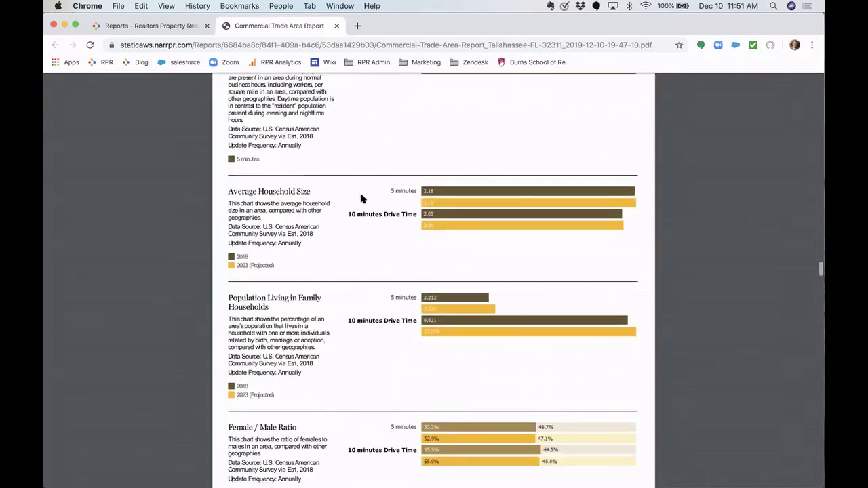
pyautogui.scroll(-10, 361, 198)
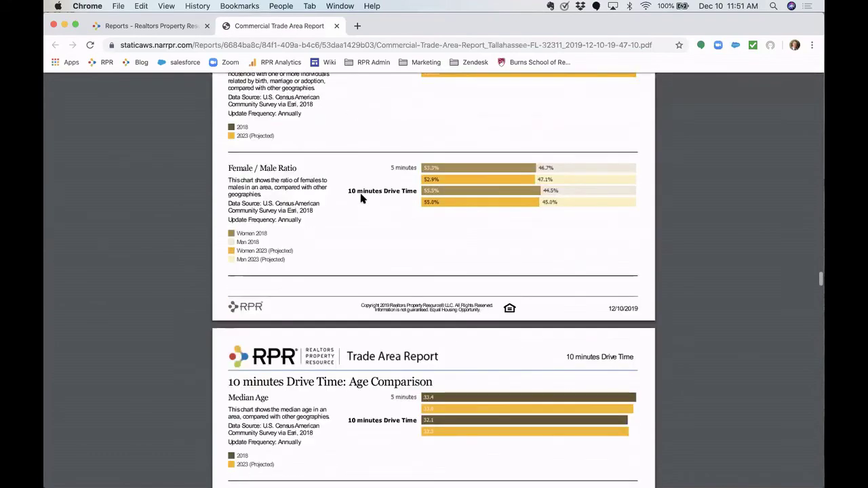
pyautogui.scroll(-11, 361, 198)
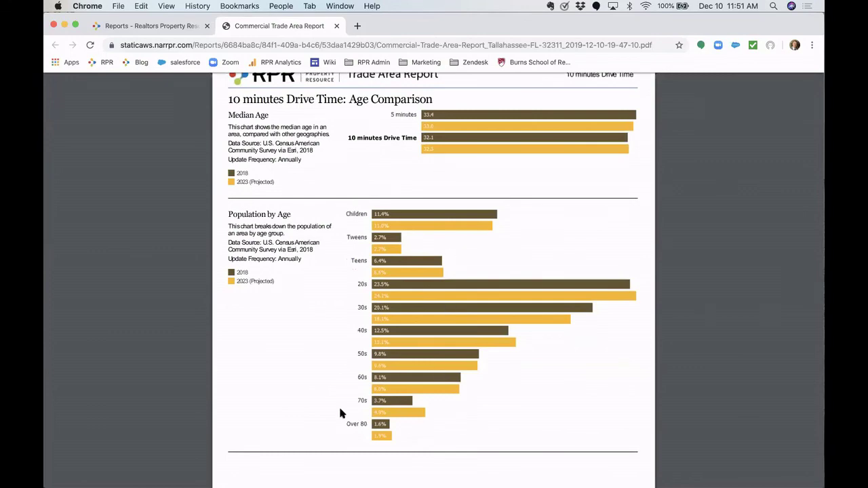
pyautogui.scroll(-14, 327, 398)
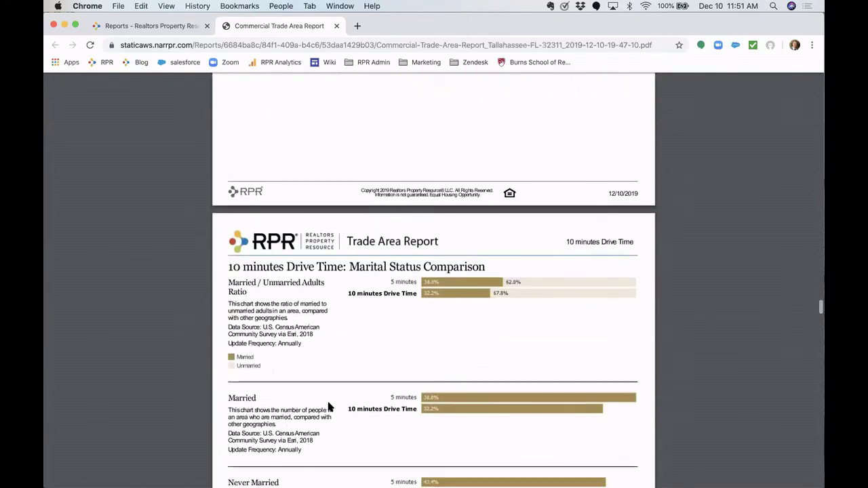
pyautogui.scroll(-16, 328, 407)
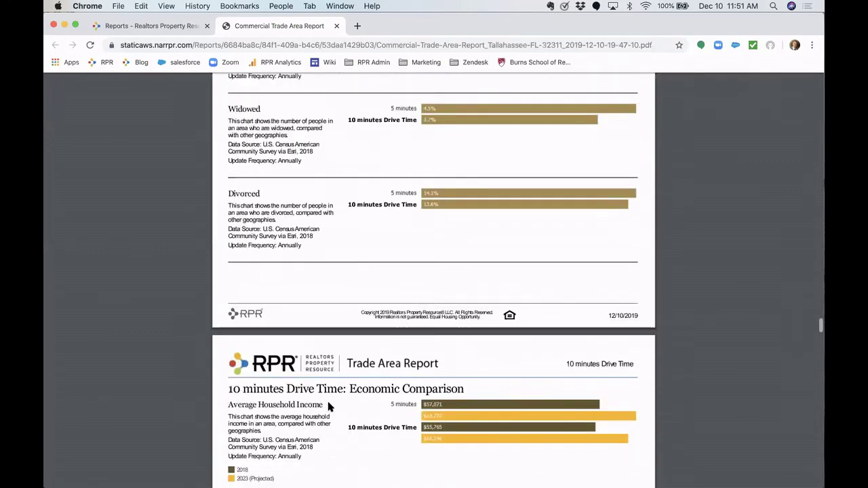
pyautogui.scroll(-8, 328, 407)
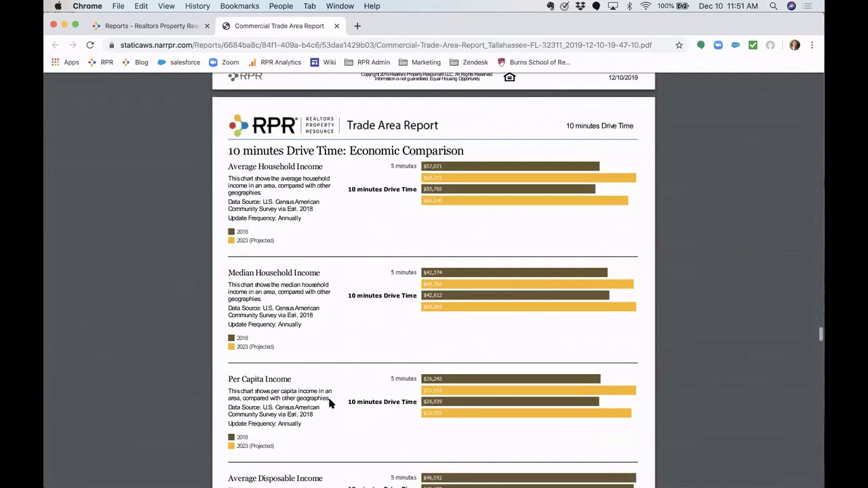
pyautogui.scroll(-5, 330, 401)
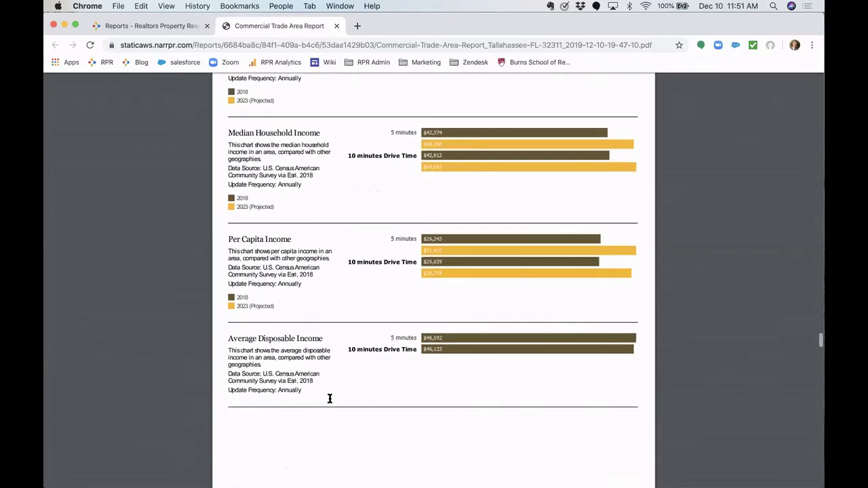
pyautogui.scroll(-11, 330, 399)
pyautogui.scroll(-2, 450, 385)
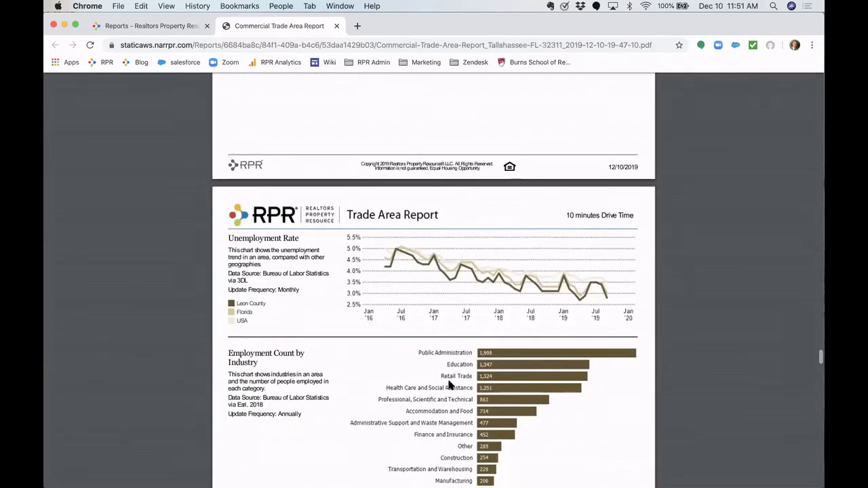
pyautogui.scroll(-9, 450, 385)
pyautogui.scroll(-12, 450, 386)
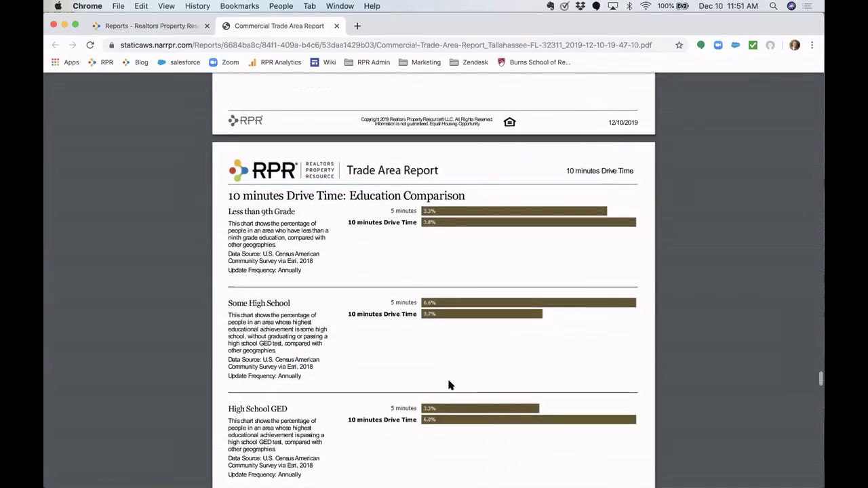
pyautogui.scroll(-20, 449, 385)
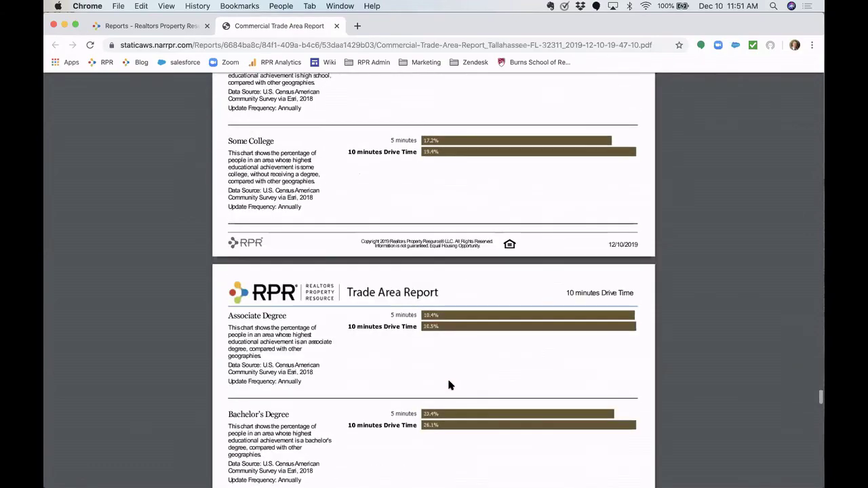
pyautogui.scroll(-20, 448, 385)
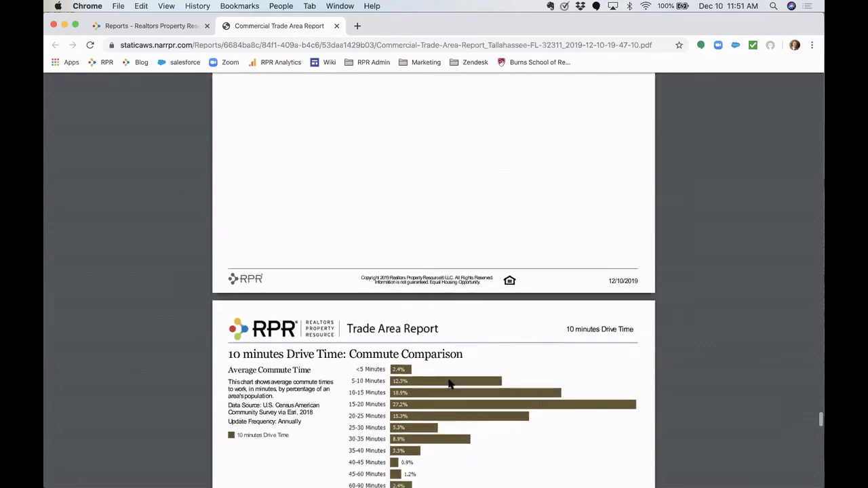
pyautogui.scroll(-20, 448, 385)
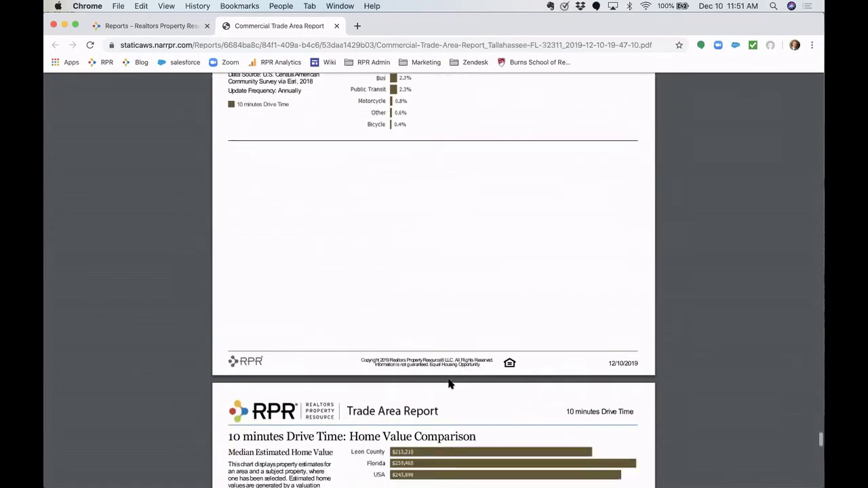
pyautogui.scroll(-5, 449, 385)
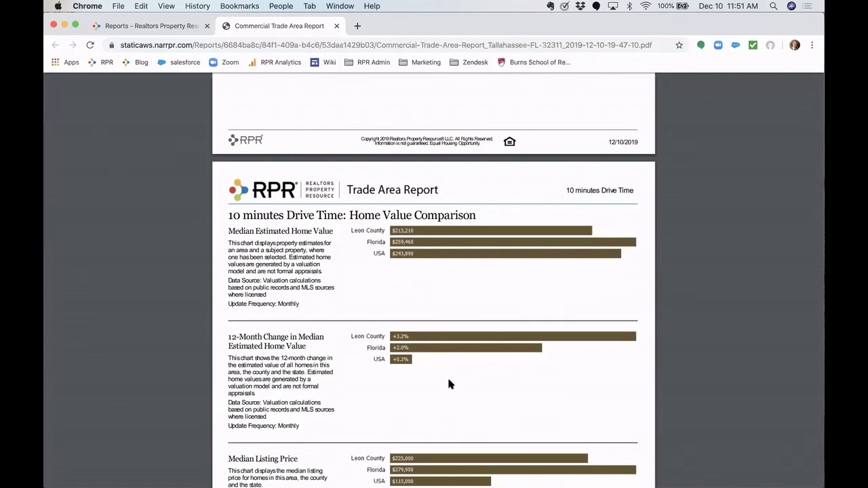
pyautogui.scroll(1, 448, 381)
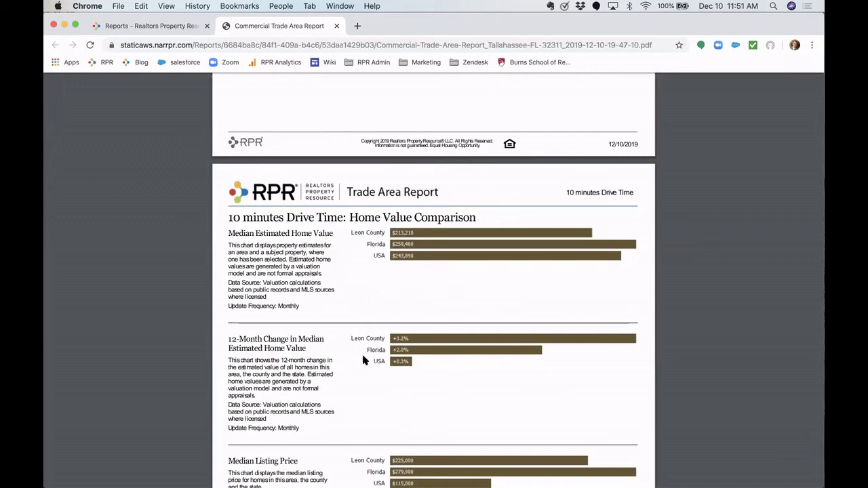
pyautogui.scroll(-5, 367, 394)
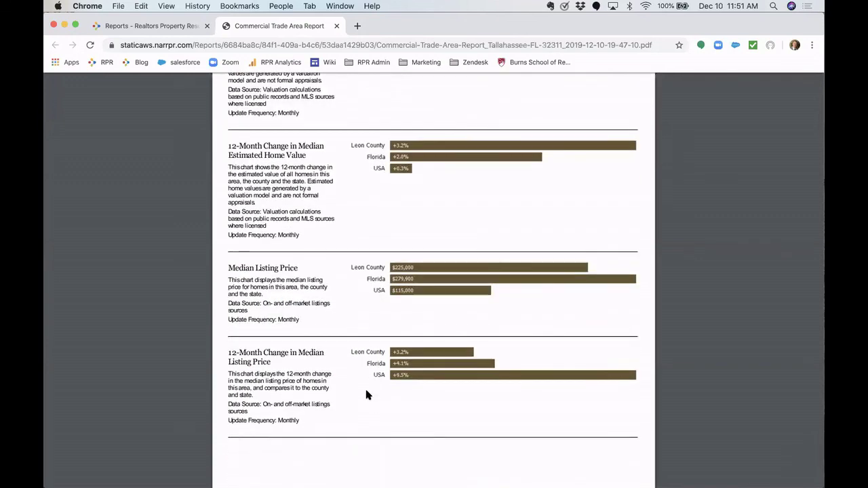
pyautogui.scroll(-10, 367, 395)
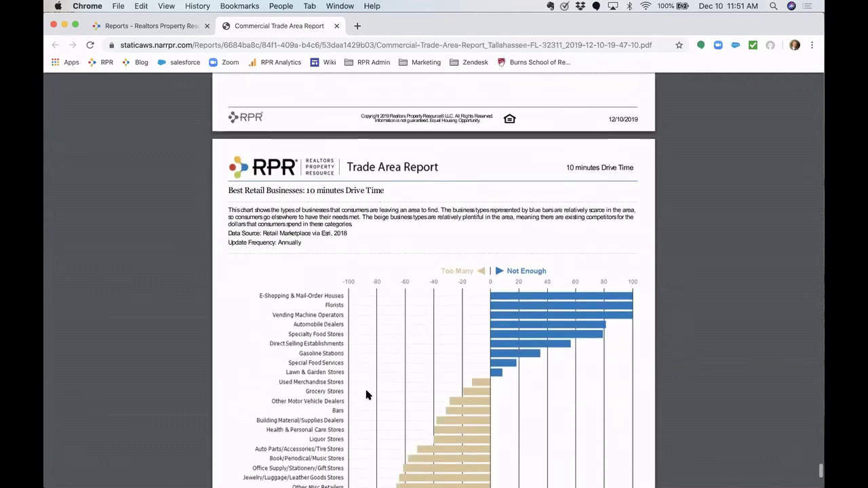
pyautogui.scroll(-2, 366, 394)
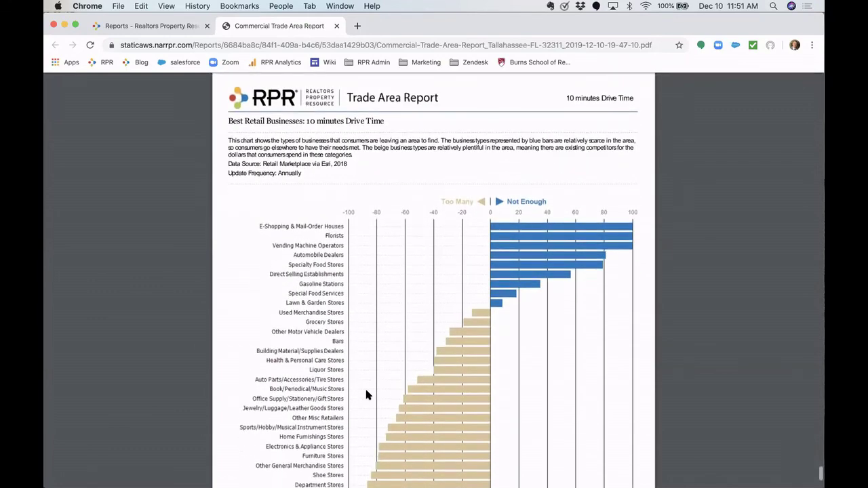
pyautogui.scroll(-1, 366, 394)
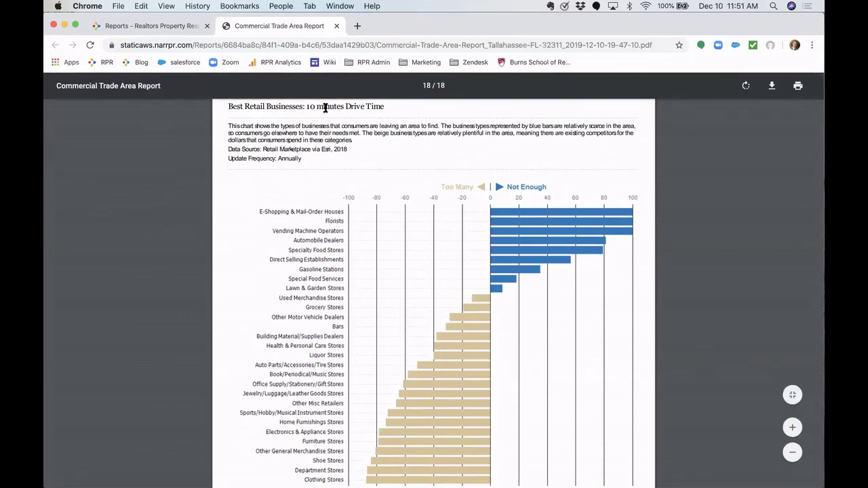
pyautogui.scroll(3, 325, 109)
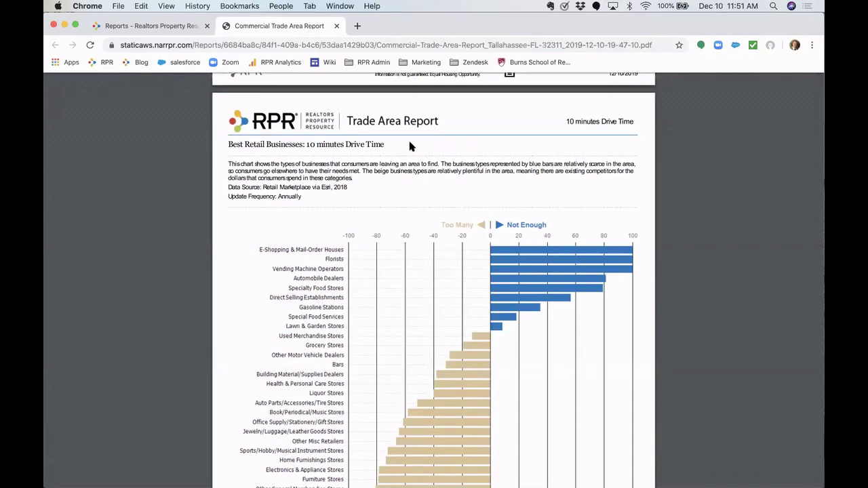
pyautogui.scroll(-3, 469, 251)
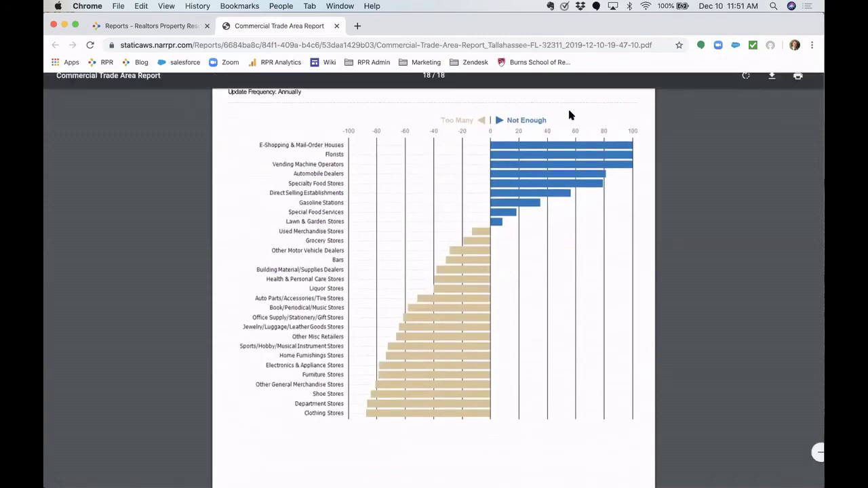
pyautogui.scroll(1, 518, 140)
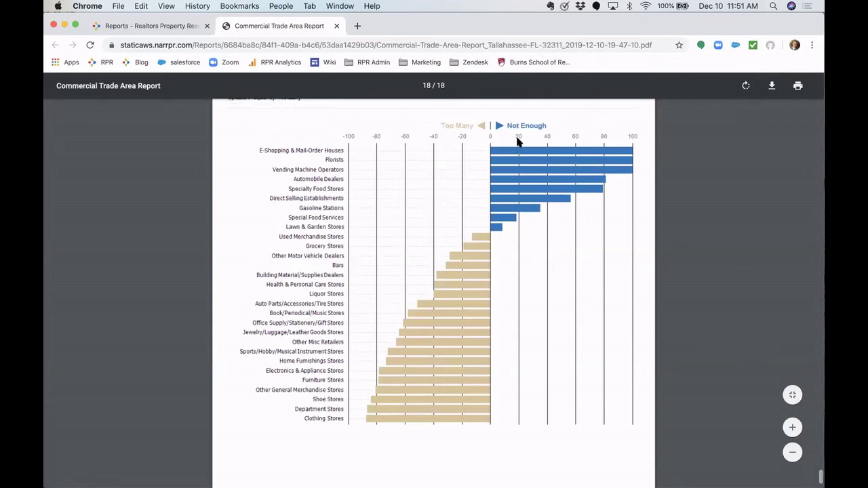
pyautogui.scroll(1, 518, 141)
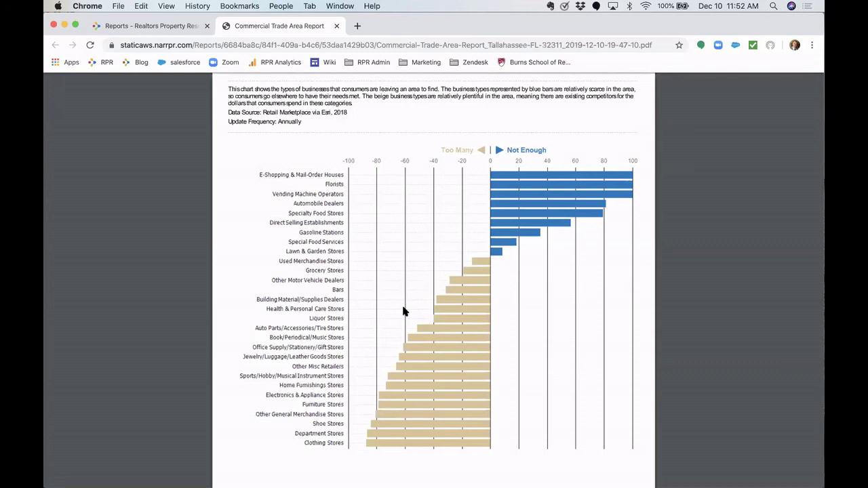
pyautogui.scroll(-3, 403, 311)
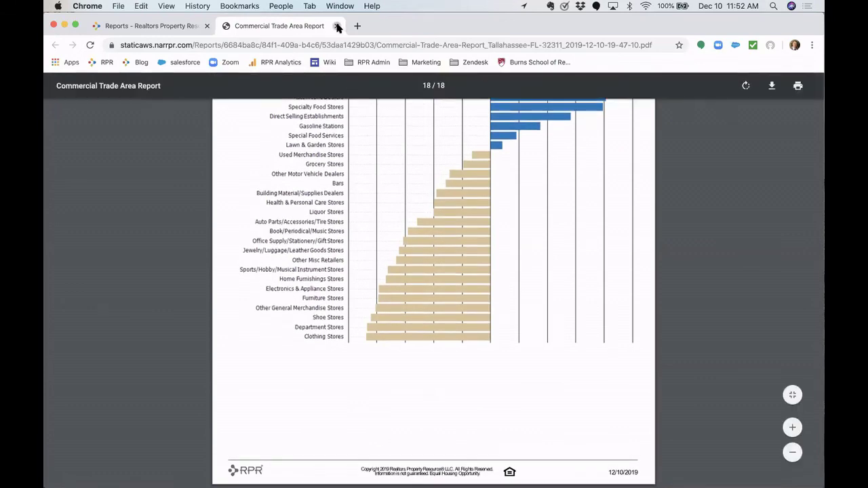
# - Close the finished trade area report PDF and return to the RPR Commercial home page
pyautogui.click(337, 25)
pyautogui.click(197, 116)
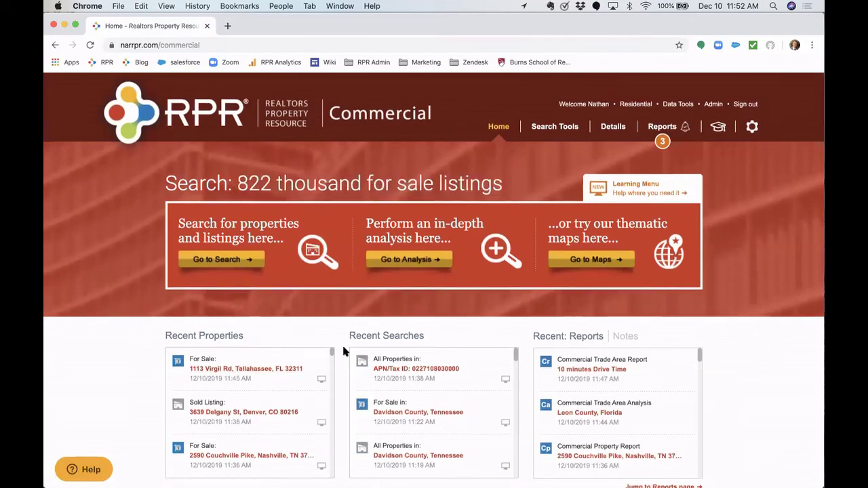
pyautogui.scroll(-2, 344, 350)
pyautogui.scroll(2, 343, 350)
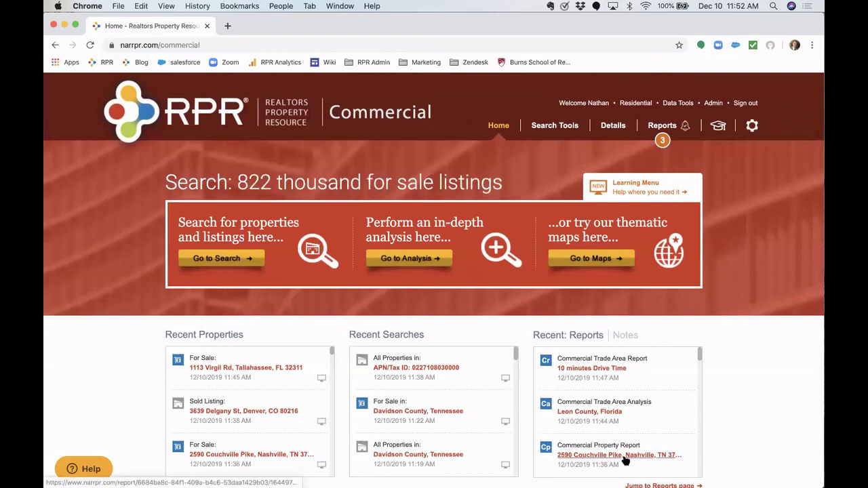
pyautogui.scroll(-10, 688, 420)
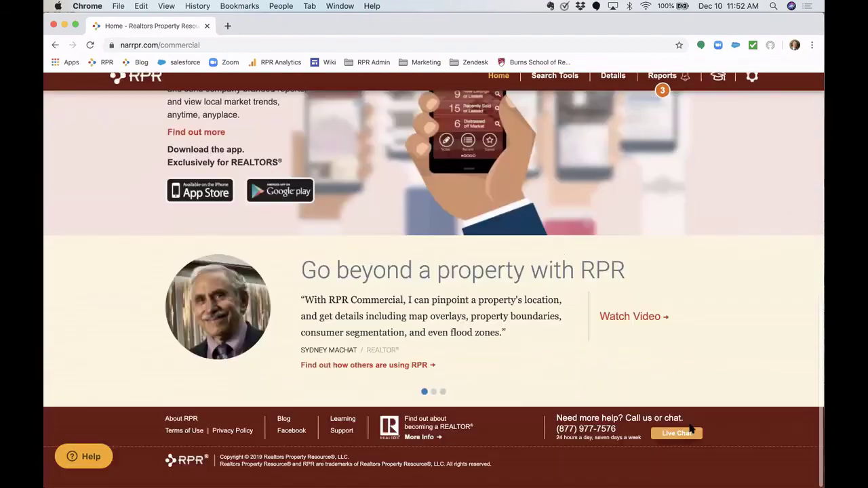
pyautogui.scroll(10, 584, 432)
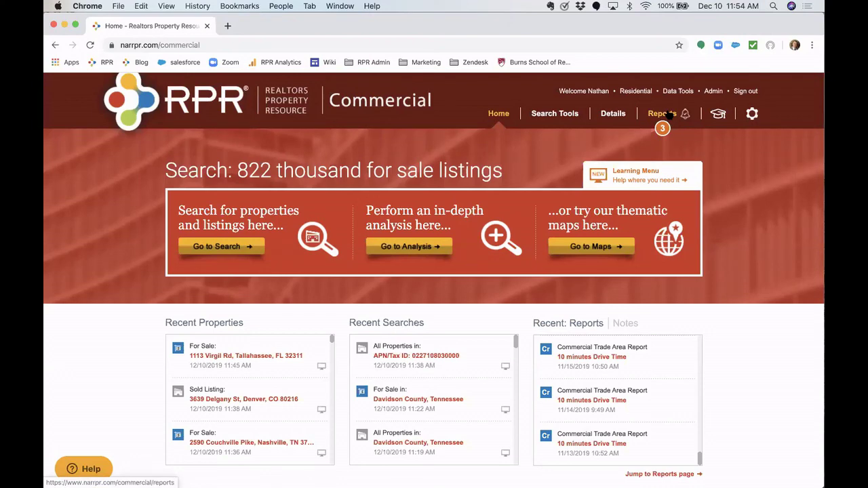
pyautogui.click(665, 115)
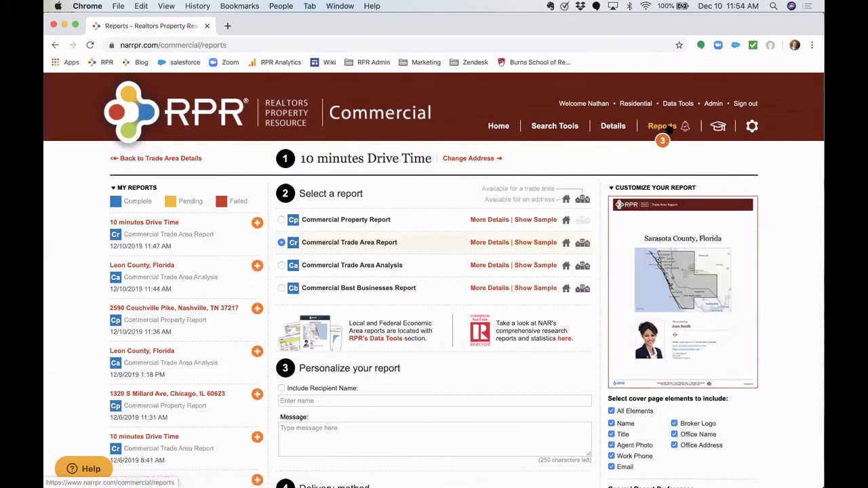
pyautogui.click(157, 224)
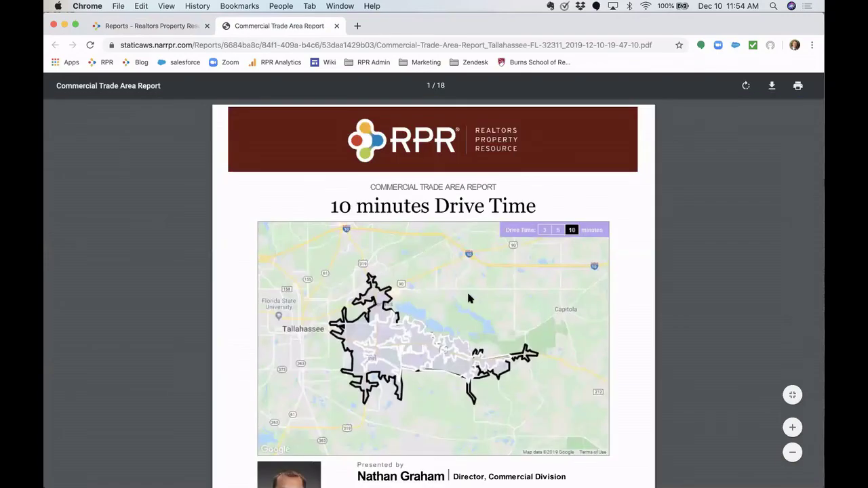
pyautogui.scroll(-5, 468, 292)
pyautogui.scroll(5, 468, 292)
pyautogui.click(336, 26)
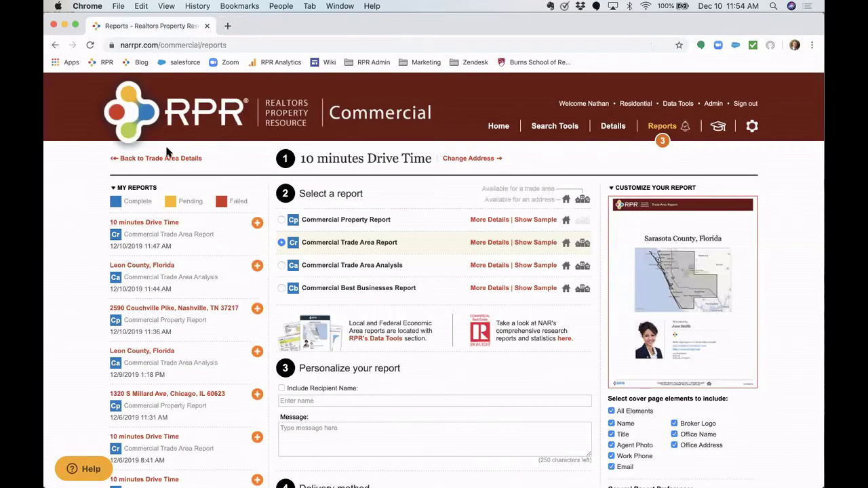
pyautogui.click(151, 124)
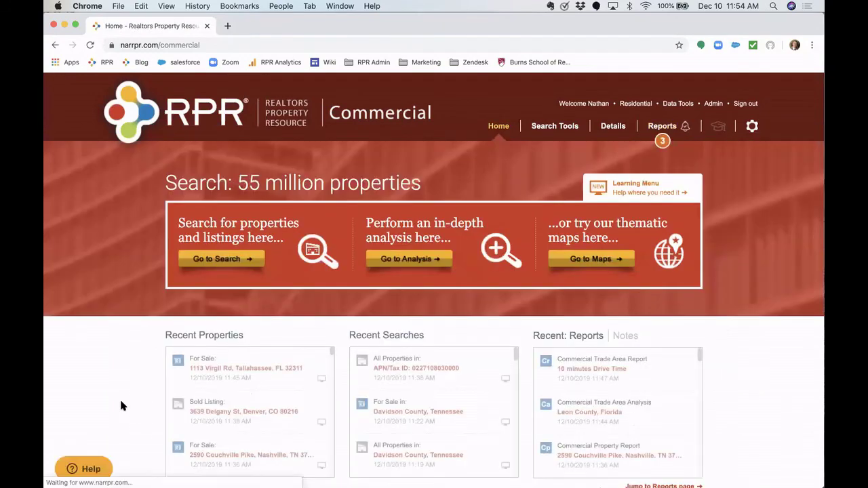
pyautogui.scroll(-3, 123, 405)
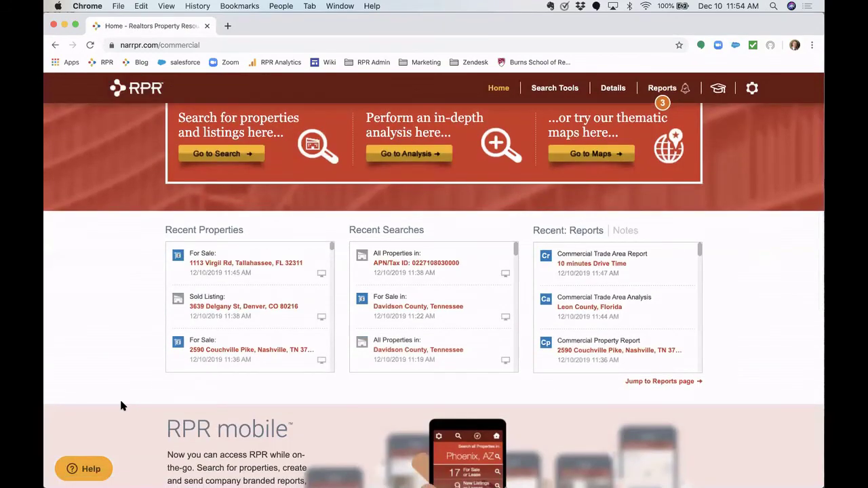
pyautogui.click(283, 264)
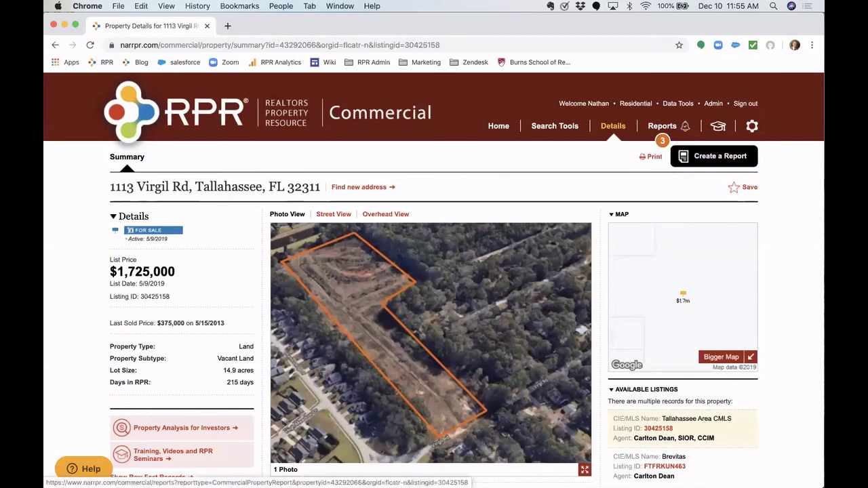
pyautogui.click(710, 161)
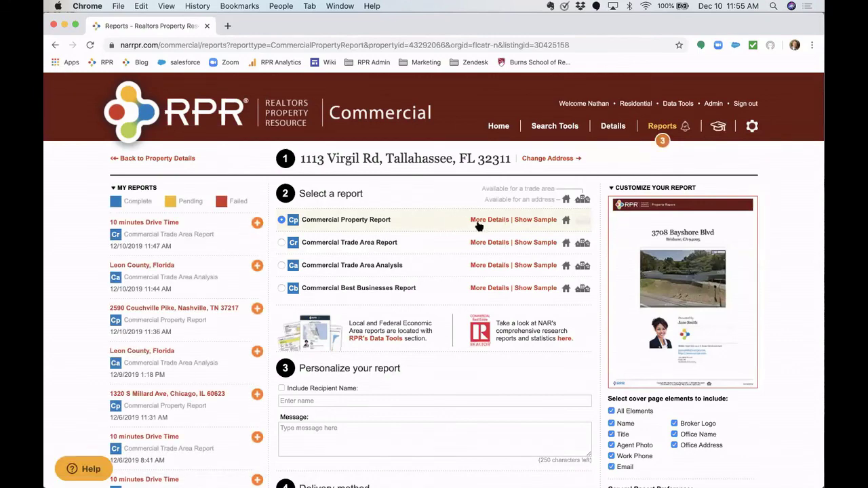
pyautogui.click(166, 160)
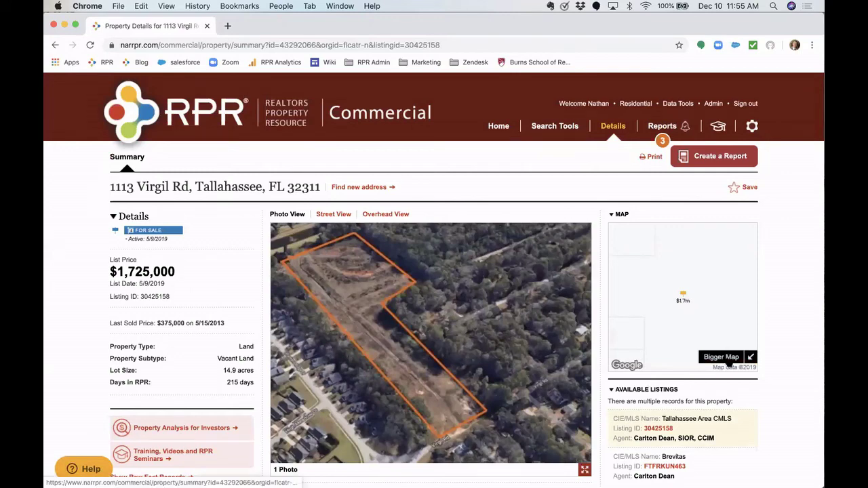
pyautogui.click(721, 357)
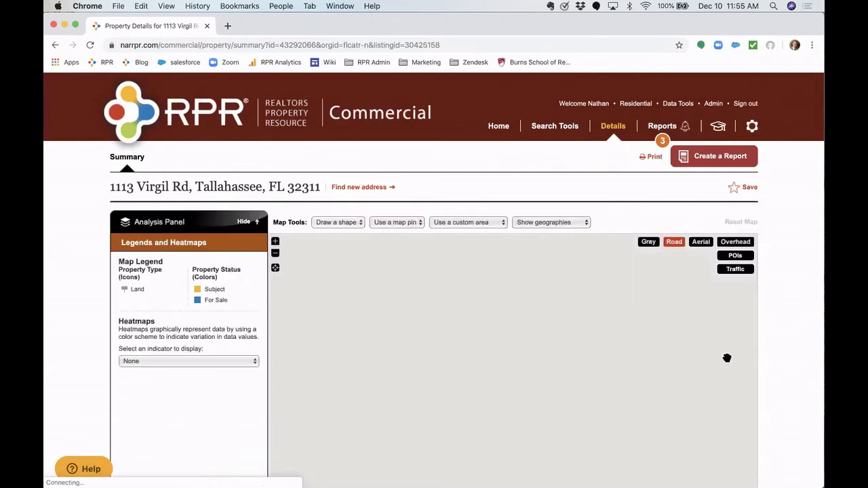
pyautogui.scroll(-2, 761, 357)
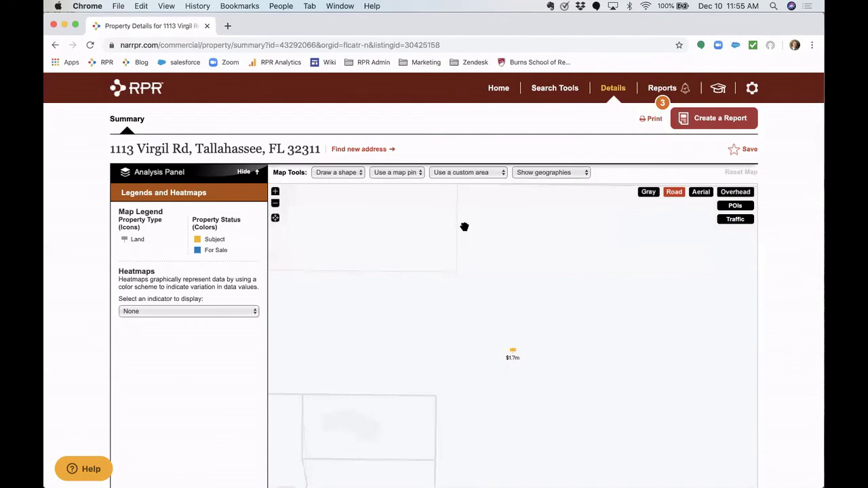
pyautogui.click(412, 174)
pyautogui.click(392, 189)
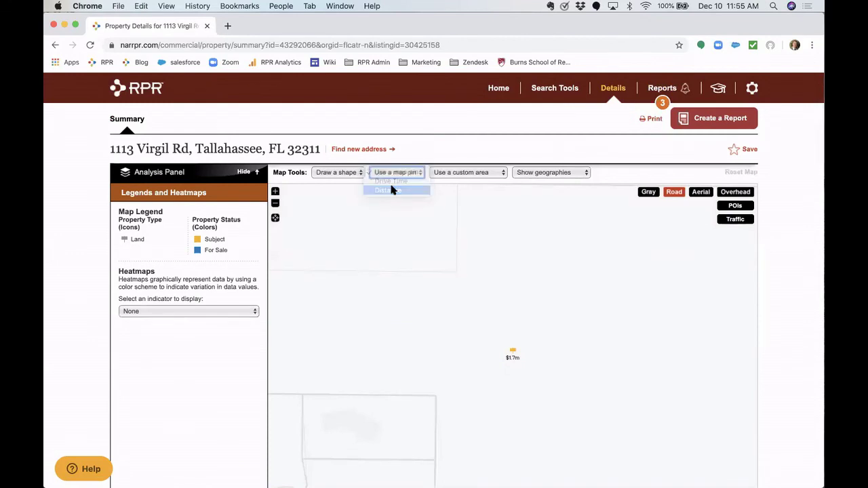
pyautogui.click(514, 337)
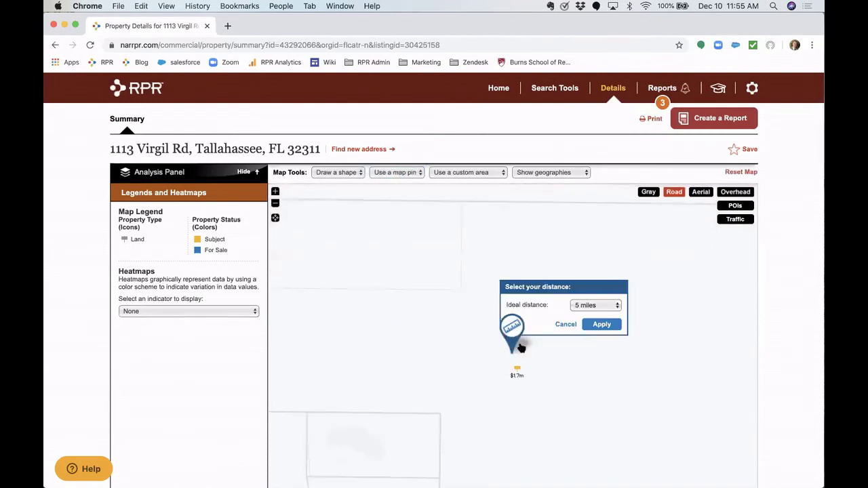
pyautogui.click(603, 326)
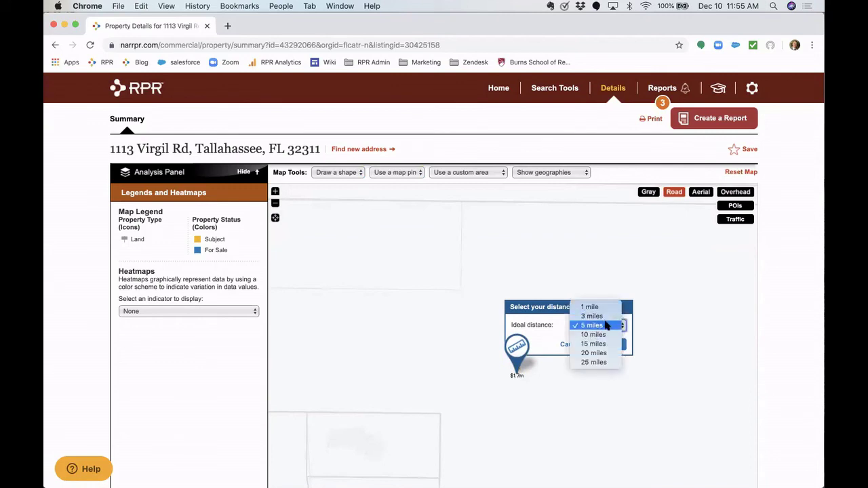
pyautogui.click(601, 326)
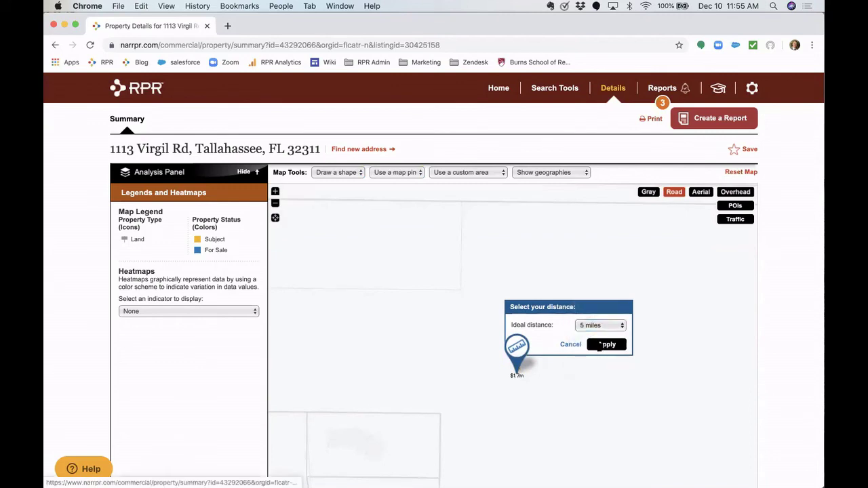
pyautogui.click(601, 344)
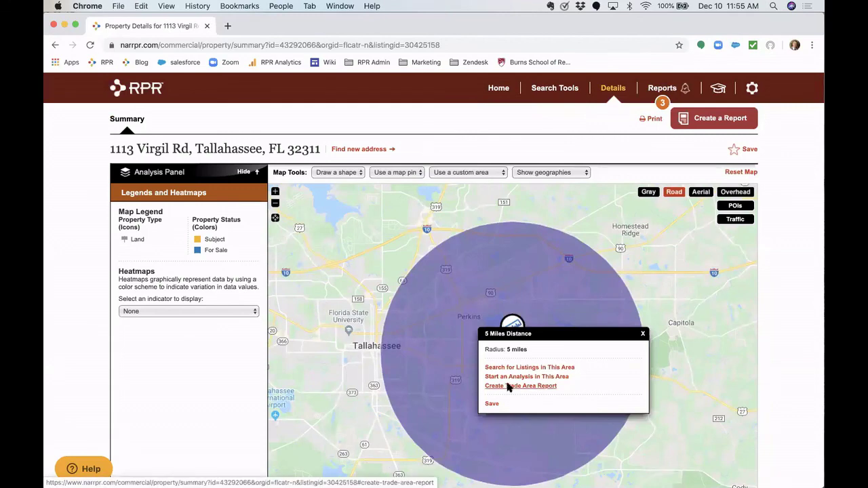
pyautogui.click(509, 387)
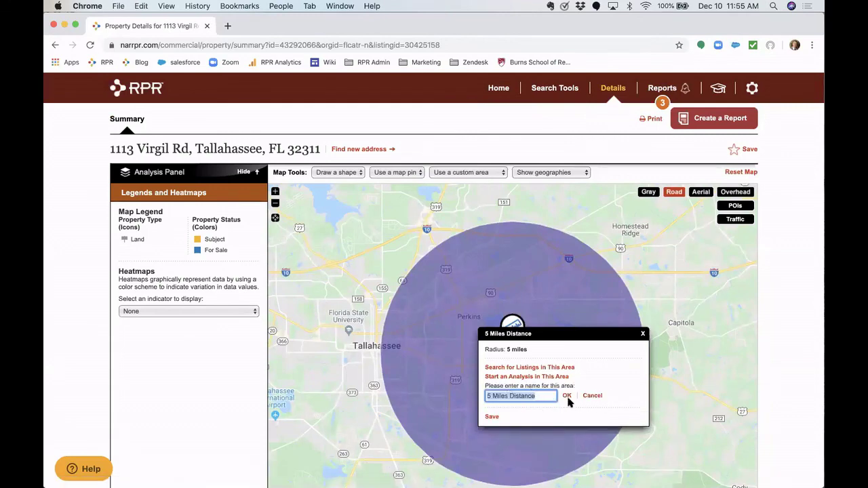
pyautogui.click(567, 397)
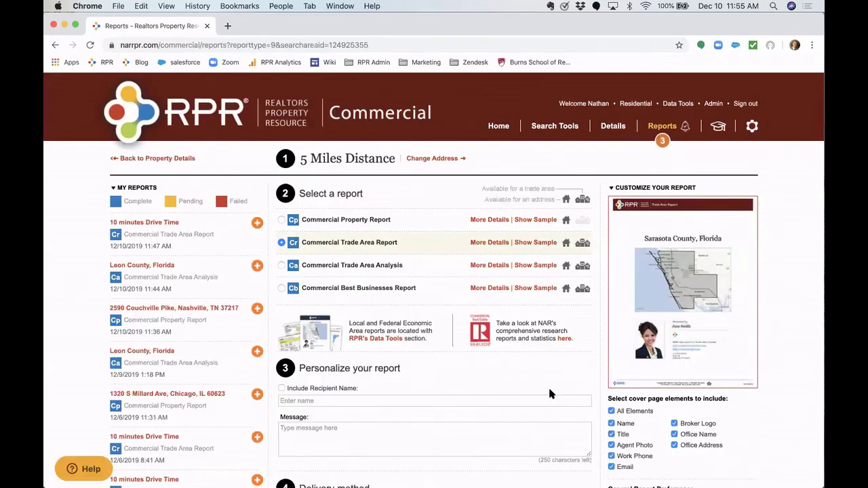
# - Run the 5 Miles Distance trade area report, dismiss the notice, and return to the home page
pyautogui.scroll(-8, 466, 353)
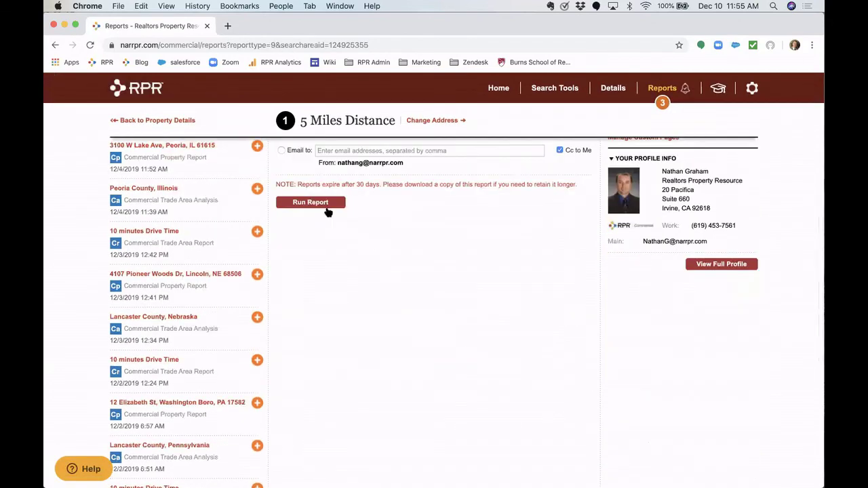
pyautogui.click(325, 204)
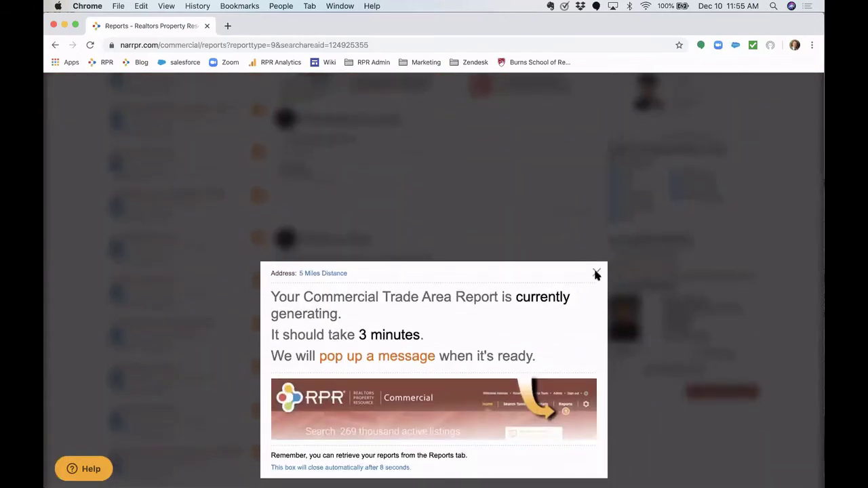
pyautogui.click(595, 273)
pyautogui.scroll(10, 414, 219)
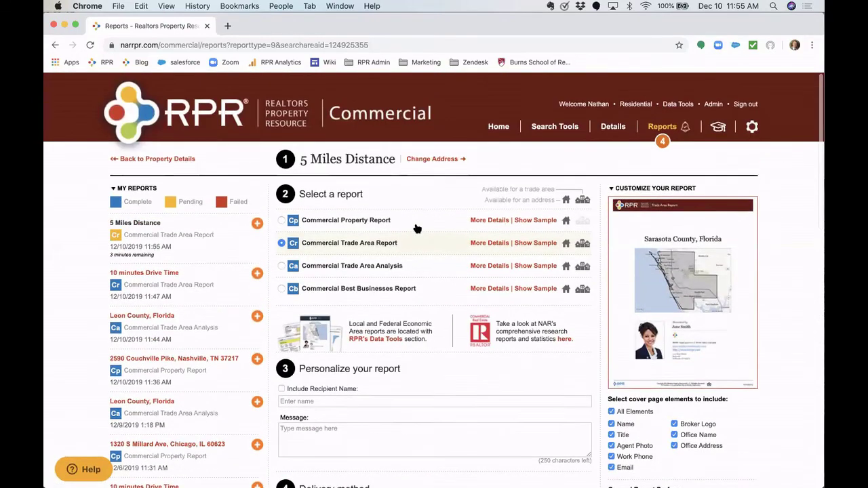
pyautogui.click(170, 120)
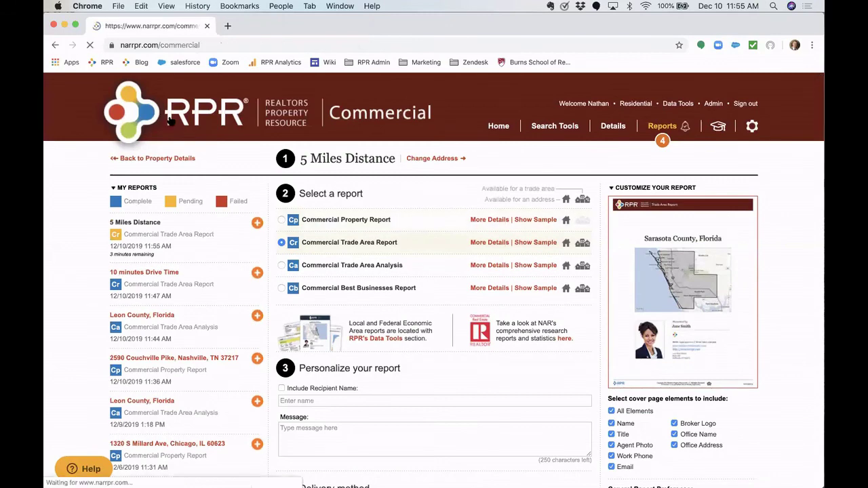
# - Open the RPR Blog from the home page footer, confirming the leaving-RPR prompt
pyautogui.scroll(-15, 170, 120)
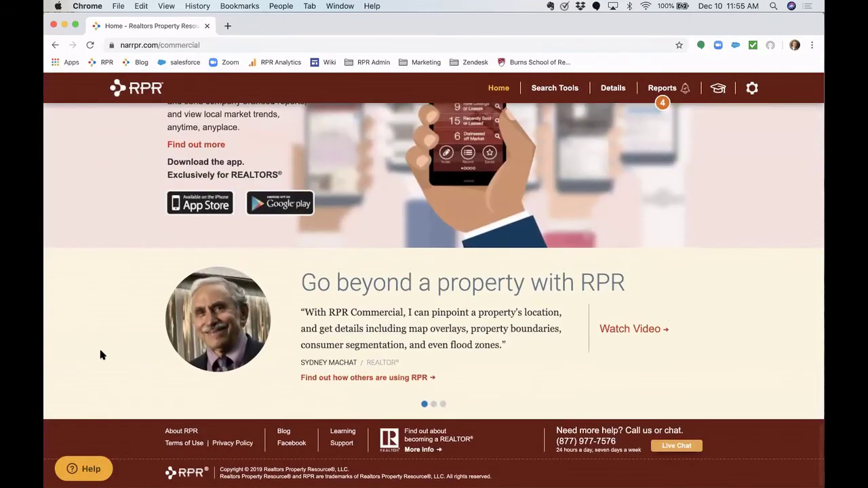
pyautogui.click(284, 432)
pyautogui.click(350, 315)
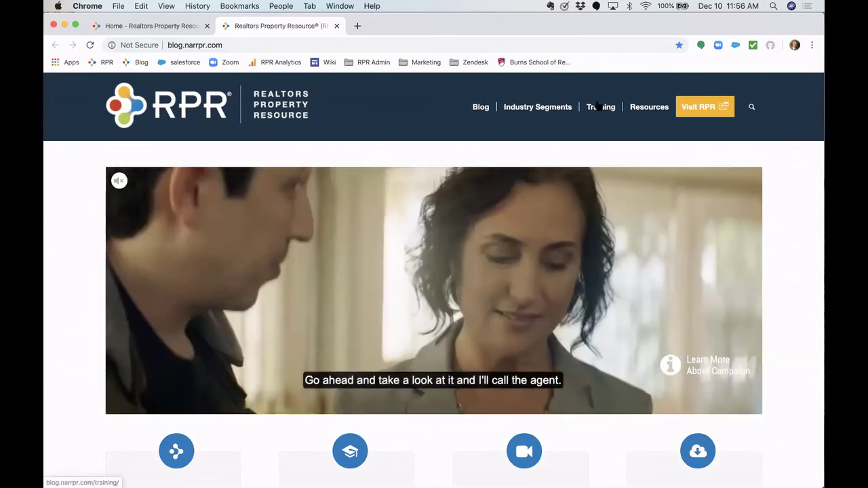
pyautogui.moveTo(597, 105)
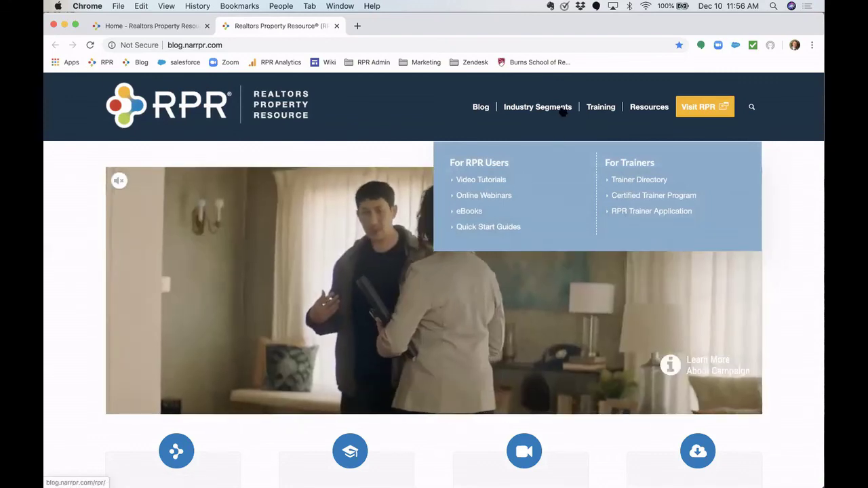
pyautogui.moveTo(563, 112)
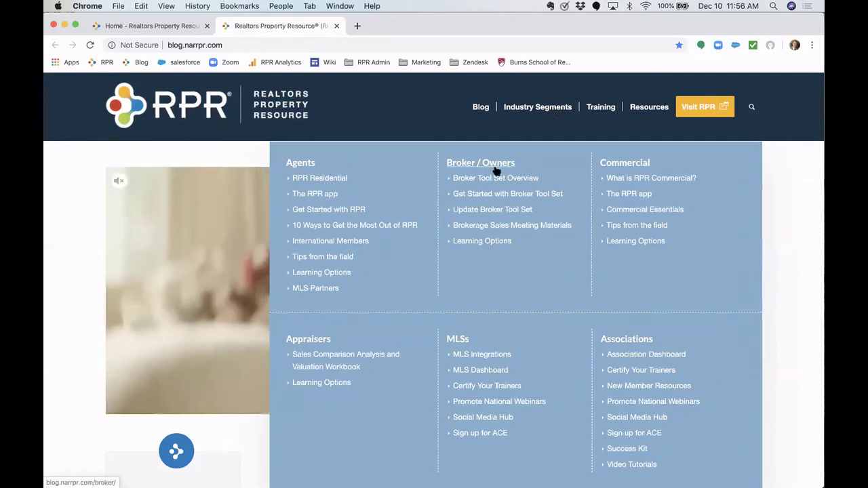
pyautogui.click(498, 179)
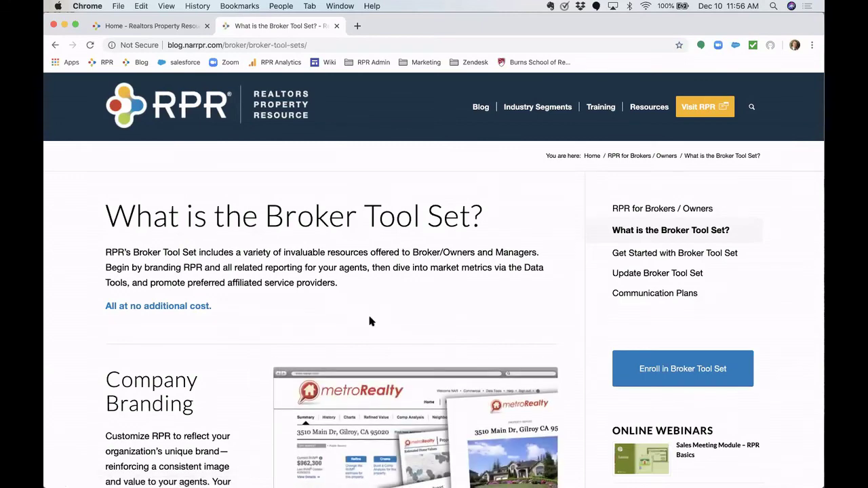
pyautogui.scroll(-3, 370, 321)
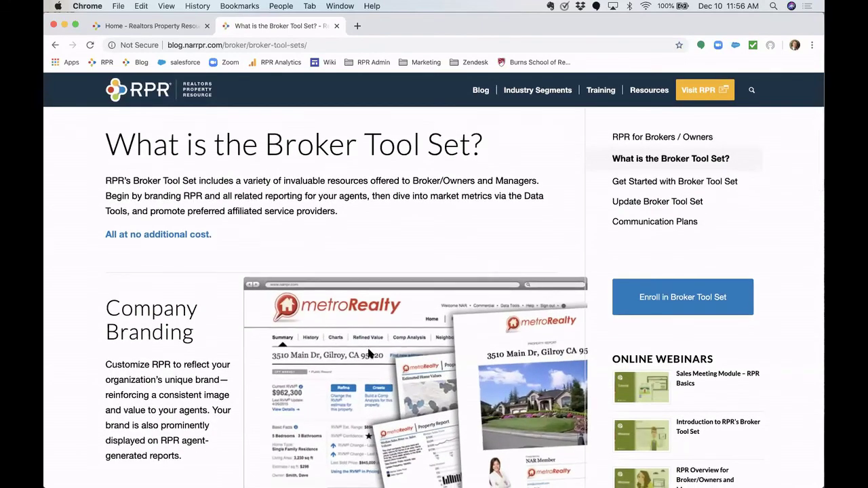
pyautogui.scroll(-10, 369, 353)
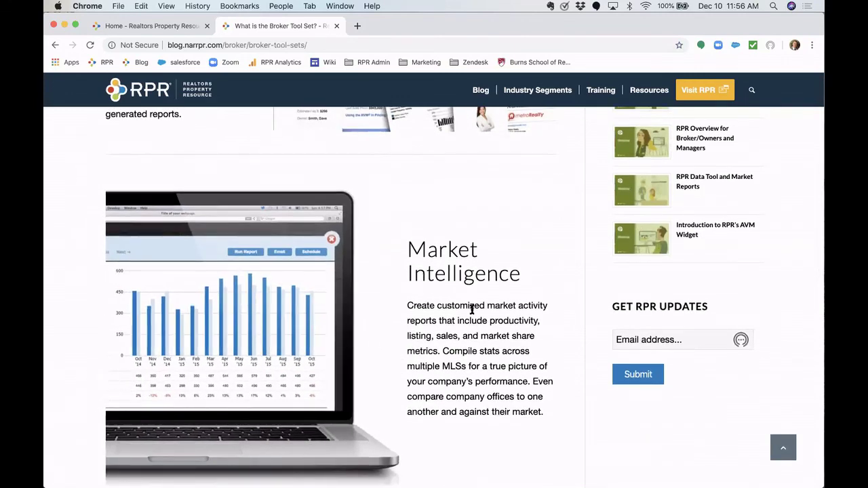
pyautogui.scroll(-10, 472, 319)
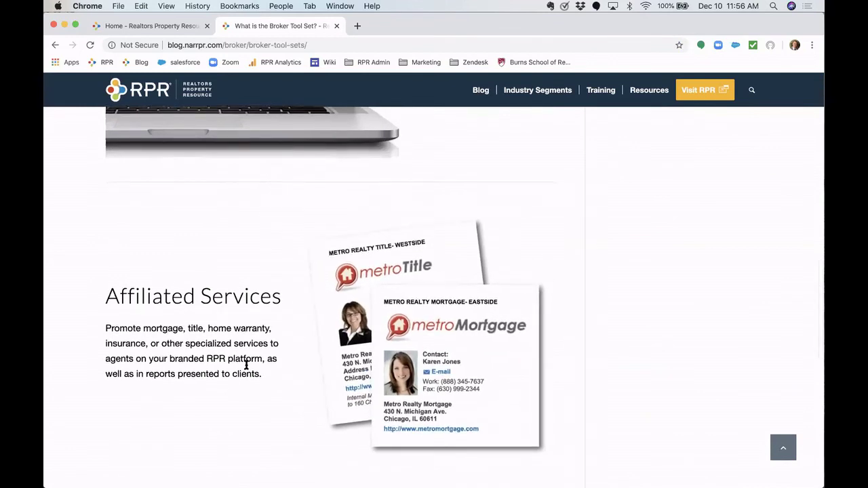
pyautogui.scroll(-6, 246, 367)
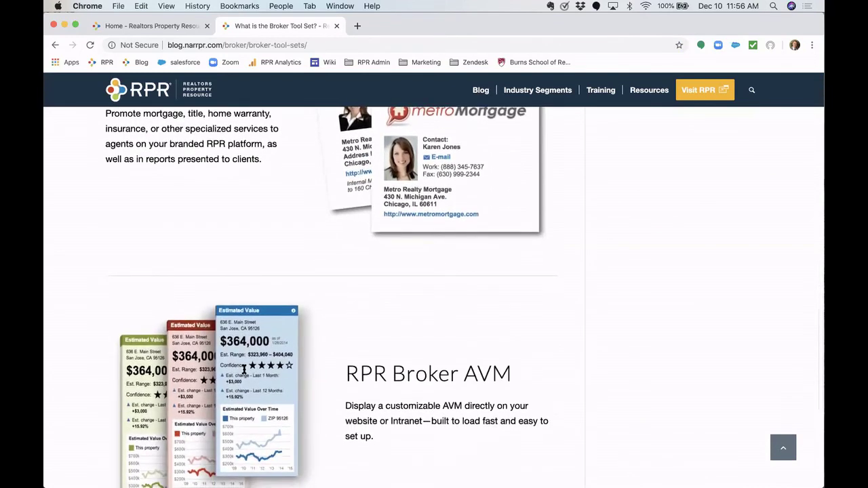
pyautogui.scroll(-1, 244, 369)
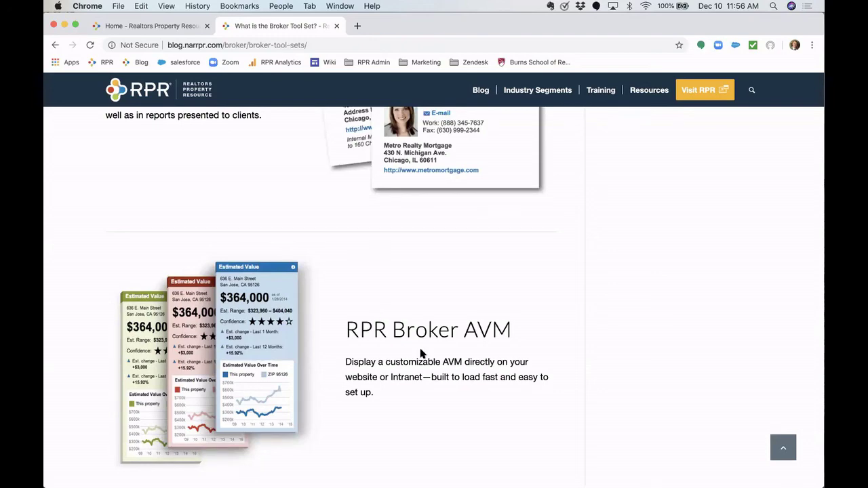
pyautogui.scroll(10, 421, 354)
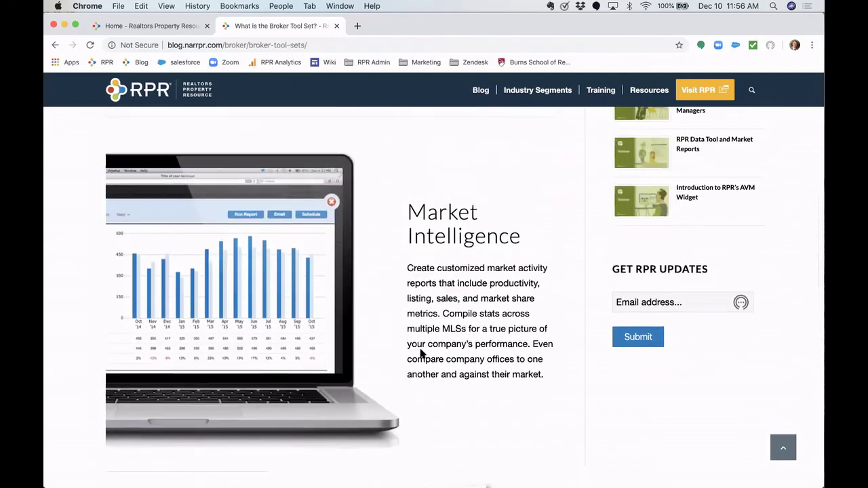
pyautogui.scroll(5, 421, 353)
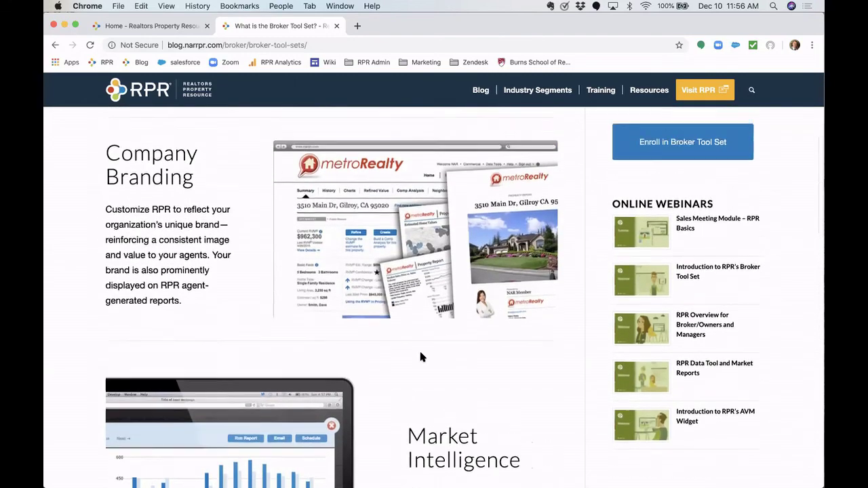
pyautogui.scroll(4, 420, 357)
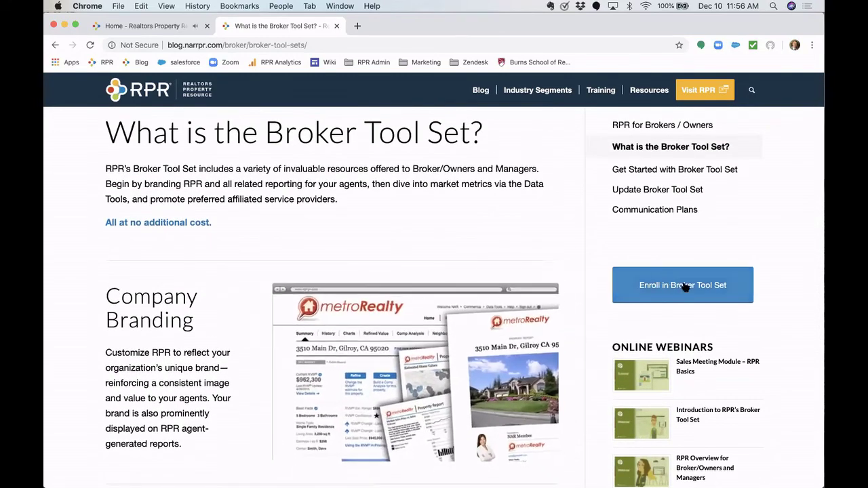
# - Open the Broker Tool Set enrollment page and scroll to its Broker Tool Set Forms
pyautogui.click(706, 287)
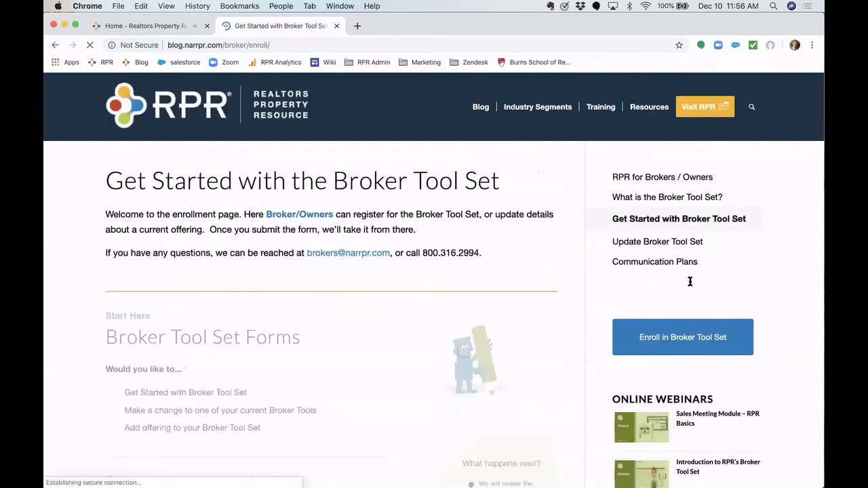
pyautogui.scroll(-3, 688, 280)
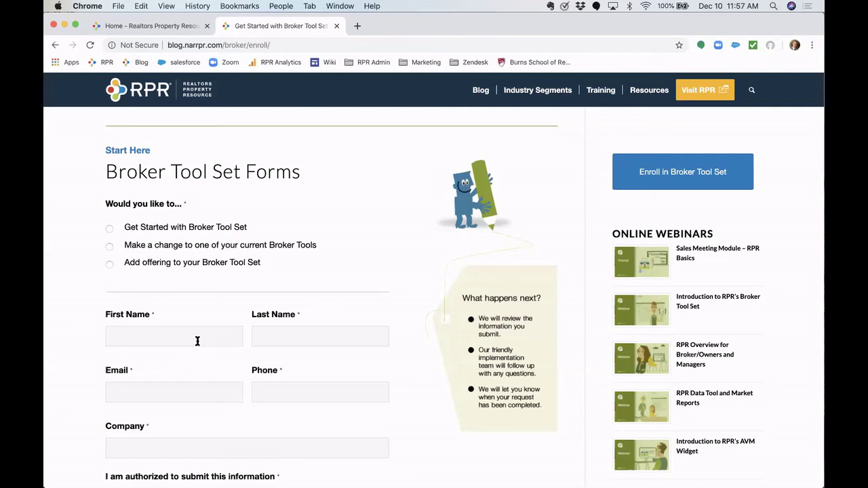
pyautogui.click(184, 27)
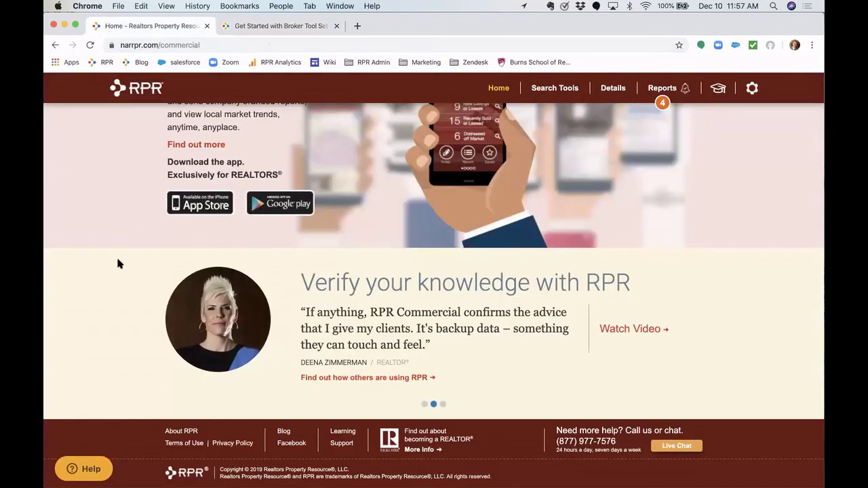
# - Open the 5 Miles Distance trade area report from Recent Reports as a PDF
pyautogui.scroll(10, 117, 264)
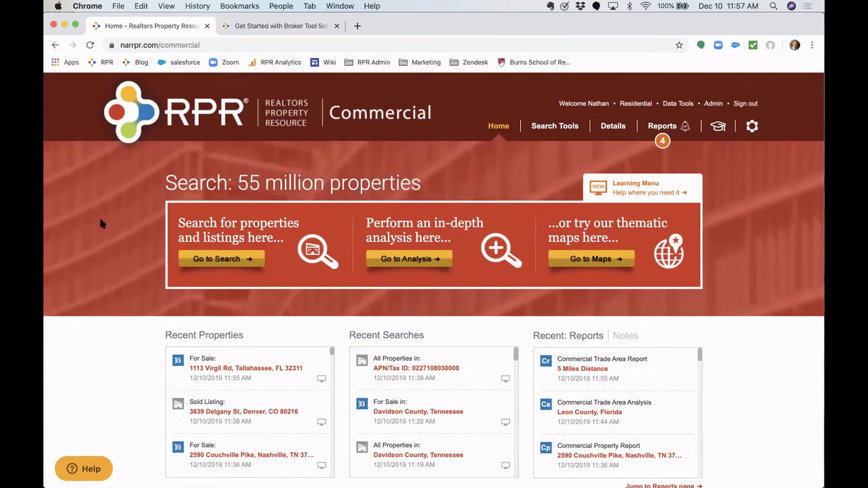
pyautogui.scroll(-3, 119, 335)
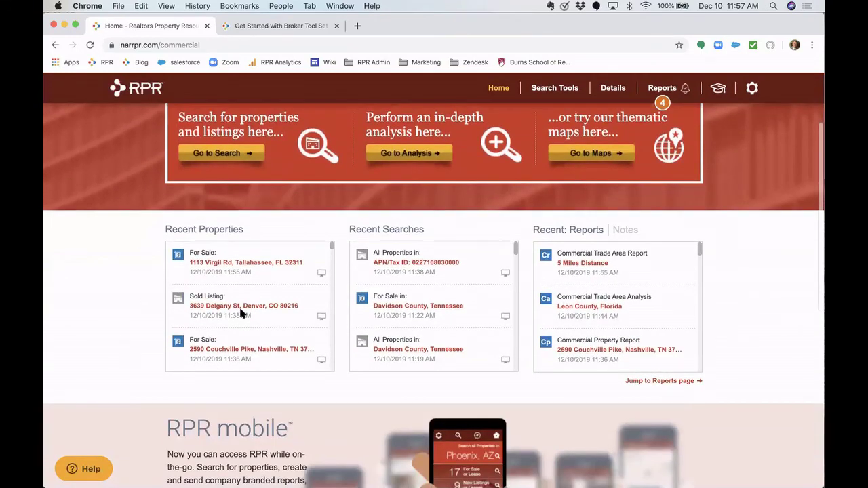
pyautogui.click(583, 264)
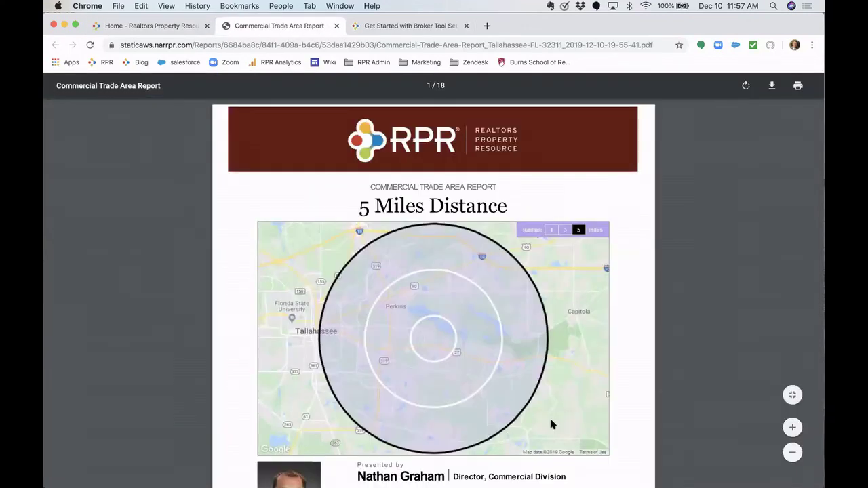
# - Start downloading the trade area report PDF, cancel the save, and return to the RPR home tab
pyautogui.click(772, 85)
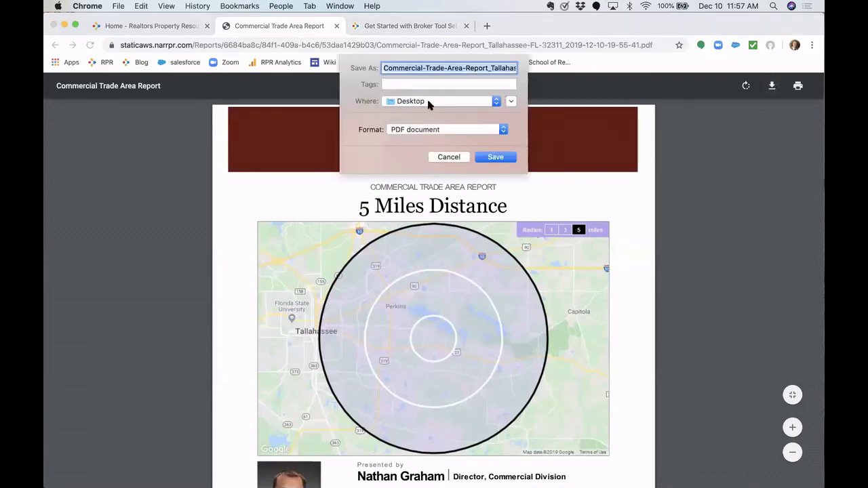
pyautogui.click(448, 156)
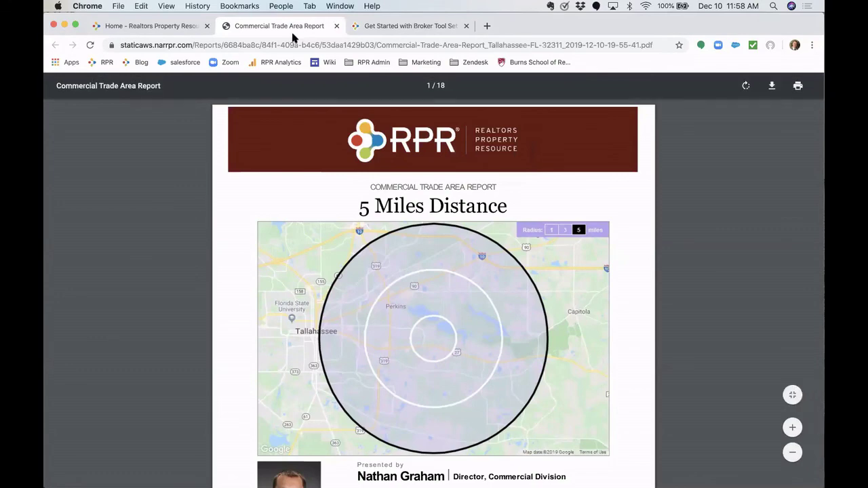
pyautogui.click(175, 26)
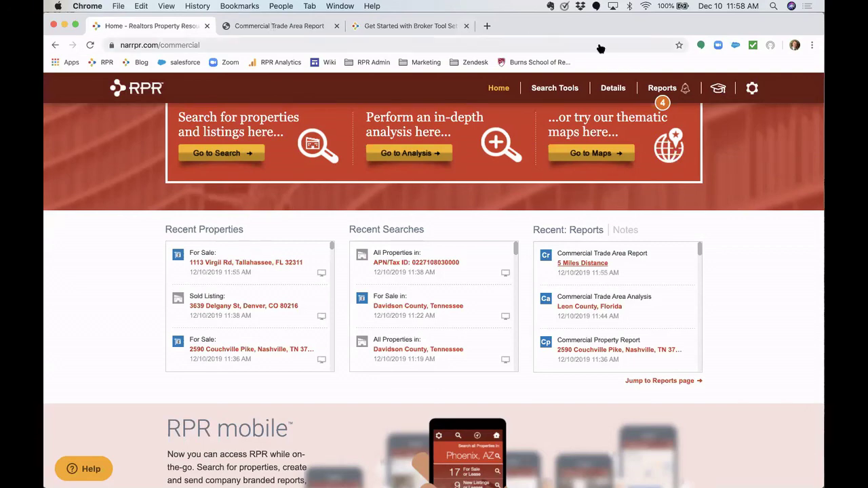
pyautogui.click(626, 230)
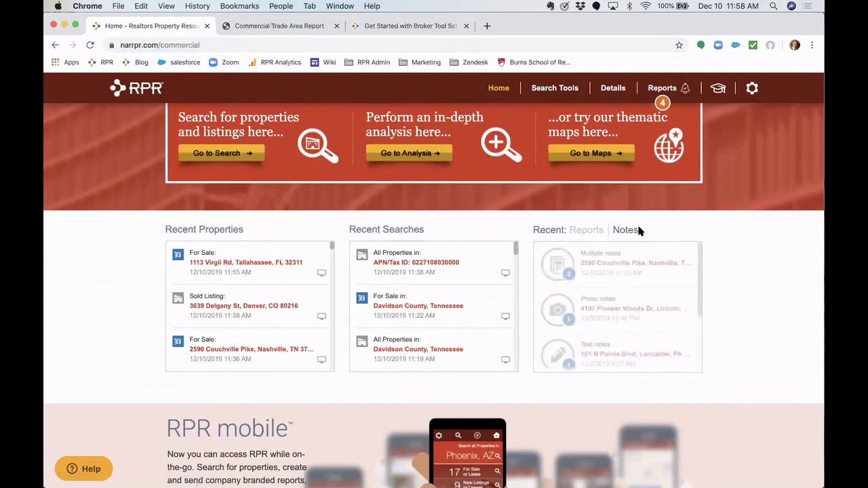
pyautogui.scroll(-3, 615, 308)
pyautogui.scroll(-1, 616, 307)
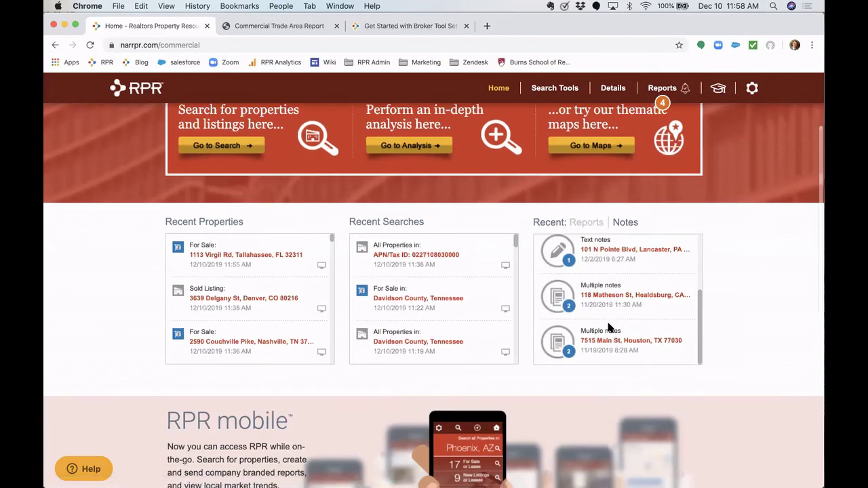
pyautogui.click(612, 299)
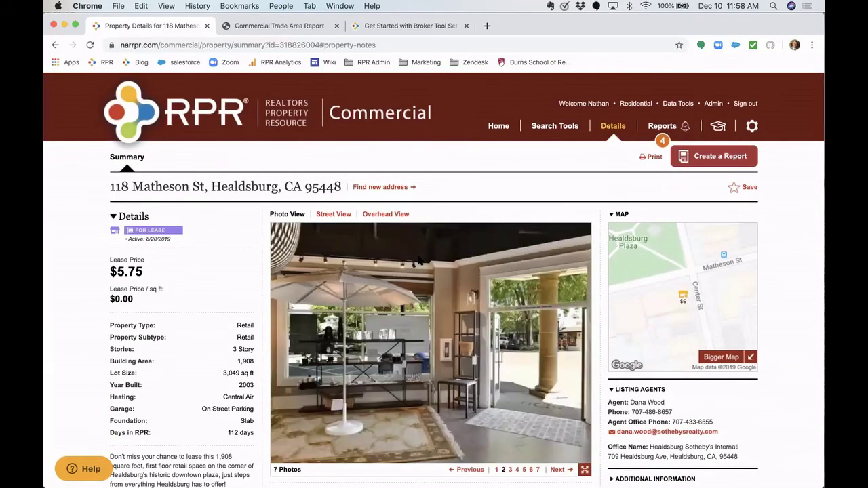
# - Return to the RPR Commercial home page using the RPR logo
pyautogui.click(163, 117)
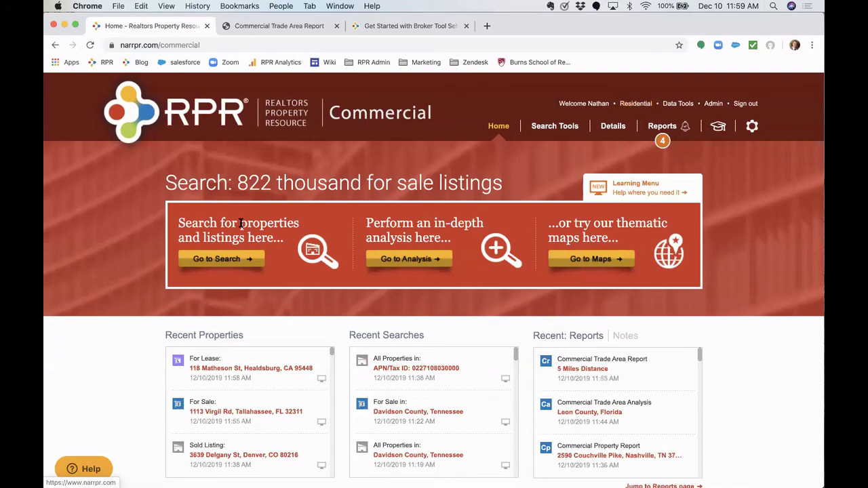
# - Open property search set to All Properties and place the cursor in the location box
pyautogui.click(217, 259)
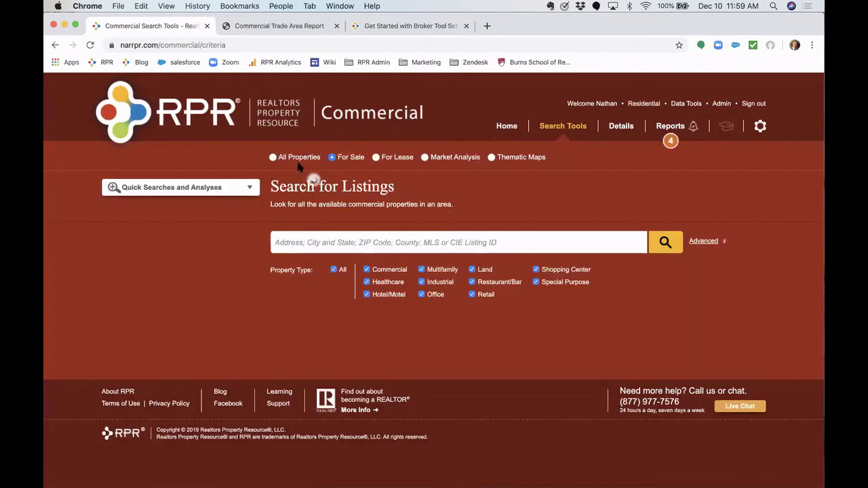
pyautogui.click(299, 161)
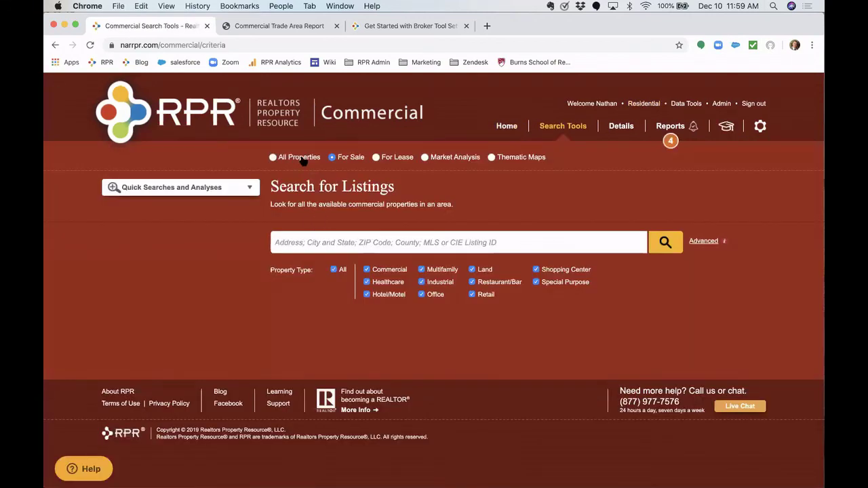
pyautogui.click(316, 247)
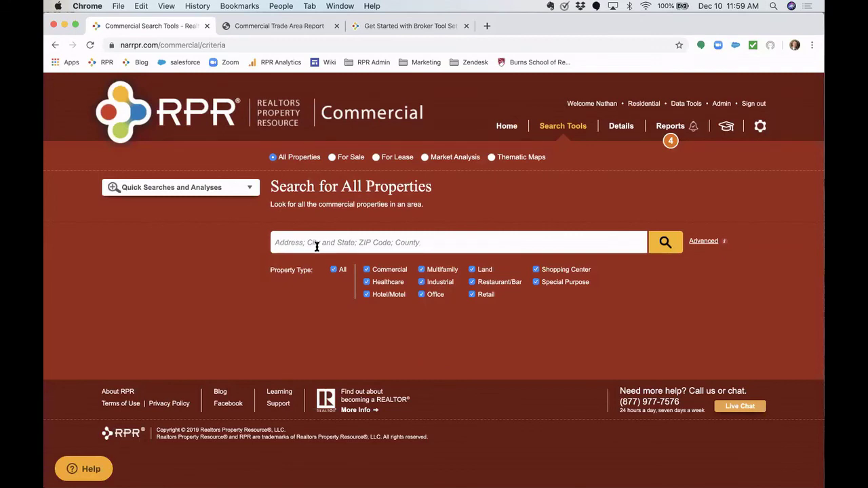
# - Switch to residential RPR and expand the Advanced search fields to review them
pyautogui.click(643, 104)
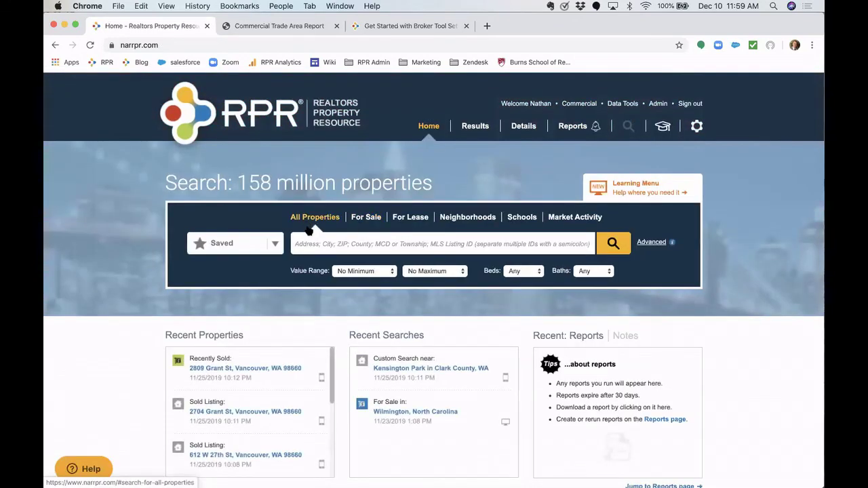
pyautogui.click(652, 245)
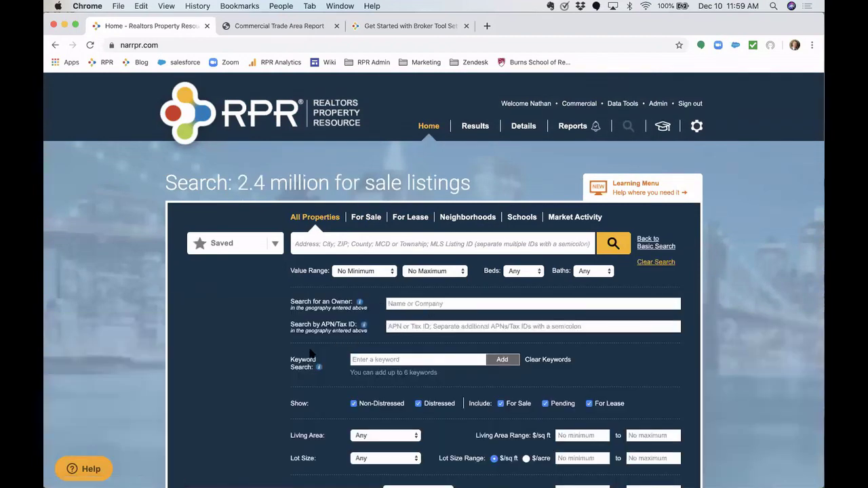
pyautogui.scroll(-2, 267, 381)
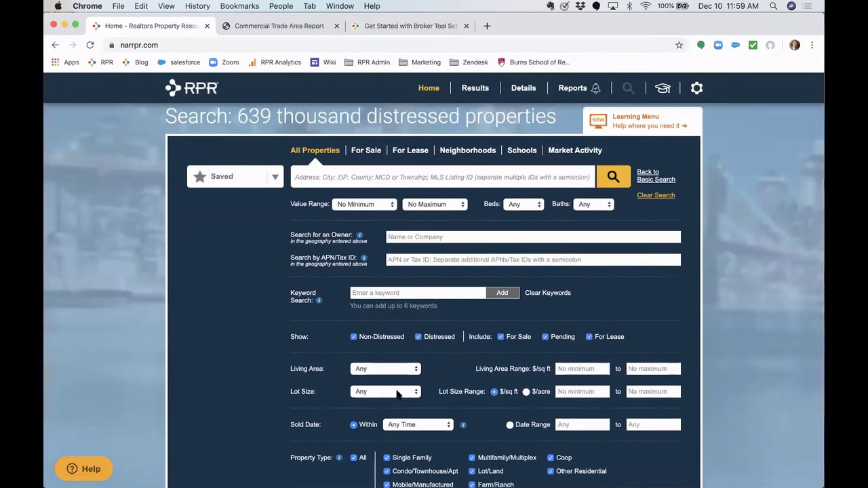
pyautogui.scroll(2, 397, 395)
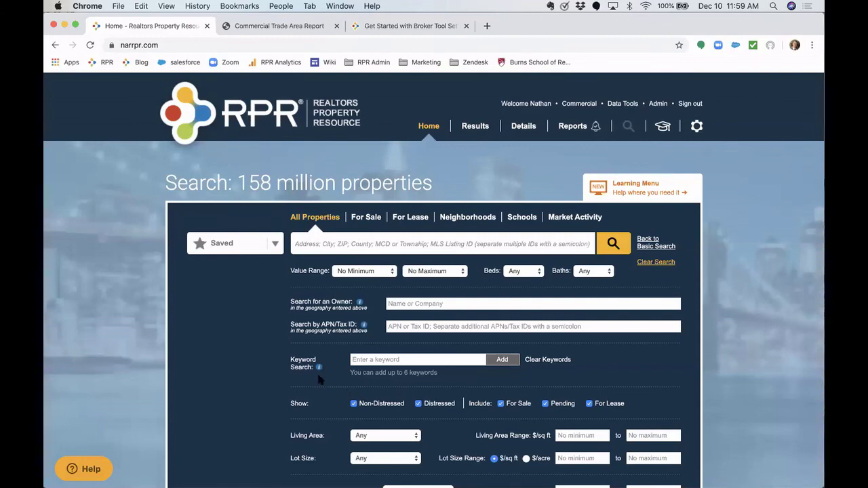
pyautogui.scroll(-4, 319, 376)
pyautogui.scroll(-2, 319, 380)
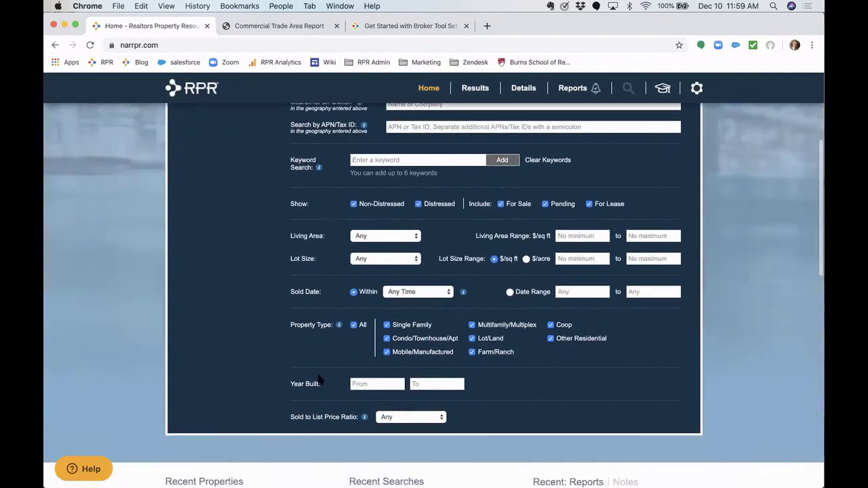
pyautogui.scroll(5, 319, 380)
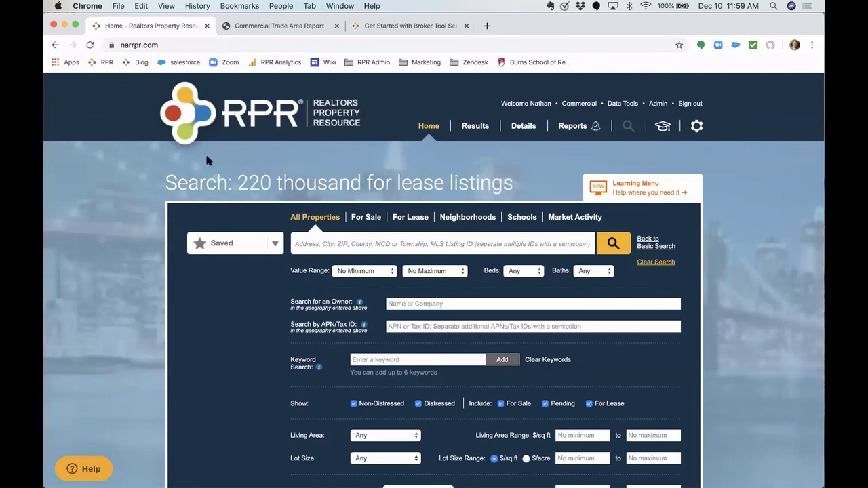
# - Reload the residential home page, then close the Commercial Trade Area Report tab
pyautogui.click(247, 125)
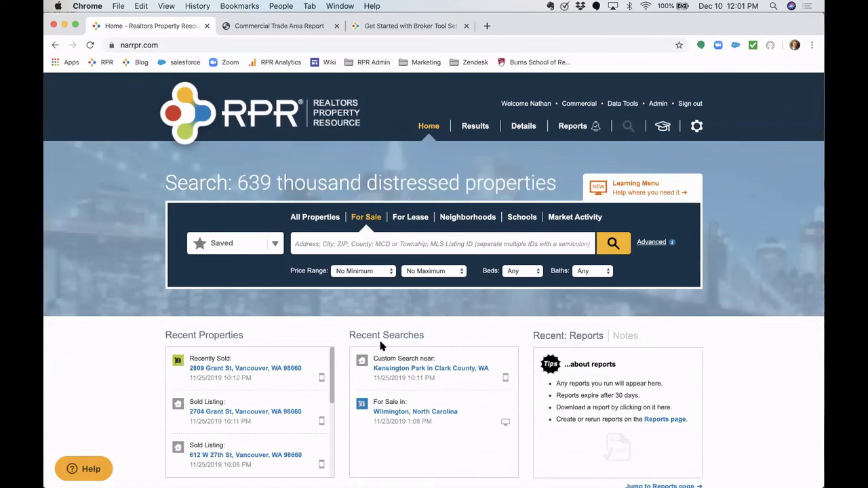
pyautogui.scroll(-5, 388, 326)
pyautogui.scroll(5, 388, 327)
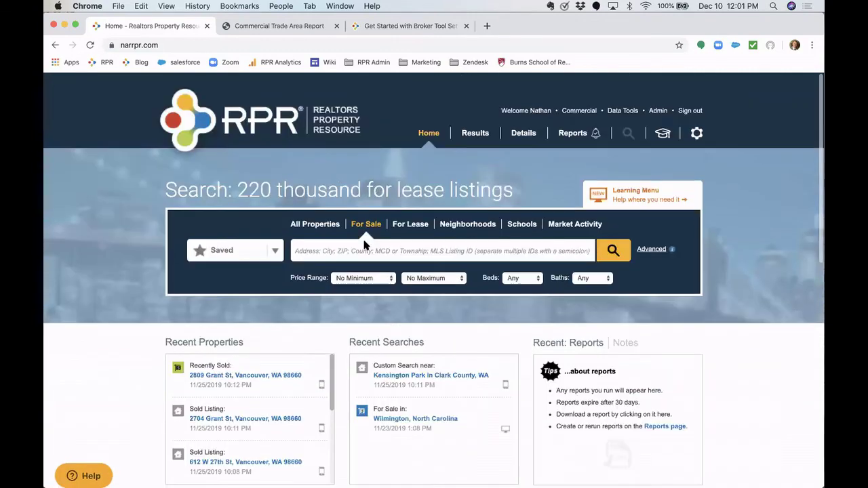
pyautogui.click(263, 25)
pyautogui.click(338, 25)
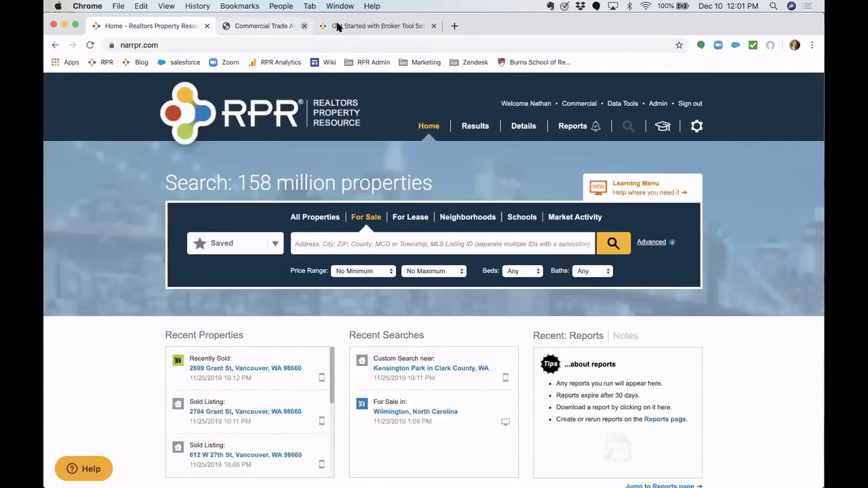
pyautogui.click(337, 26)
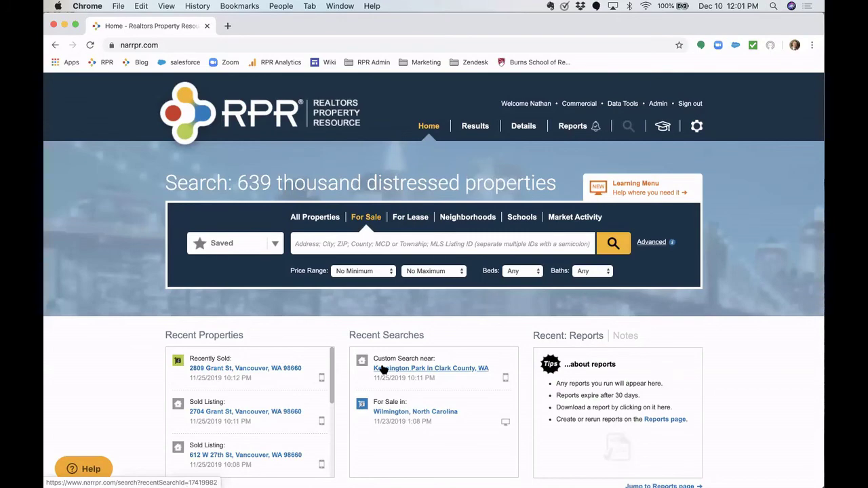
pyautogui.click(260, 371)
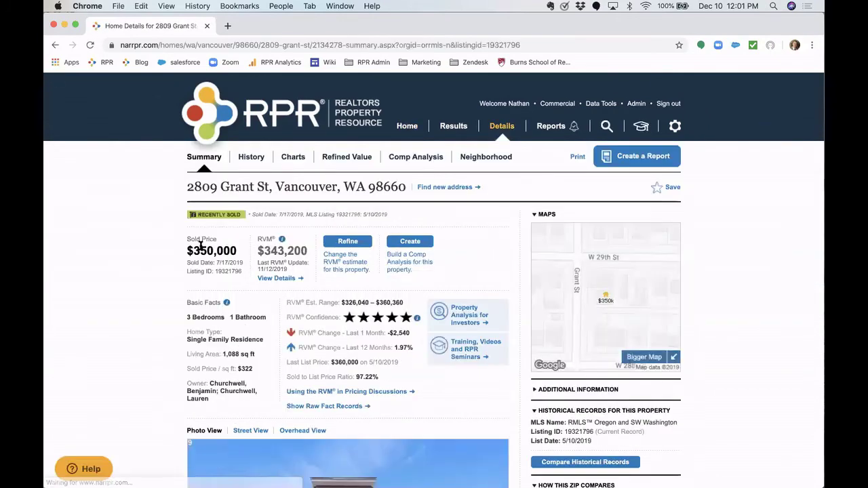
pyautogui.click(229, 27)
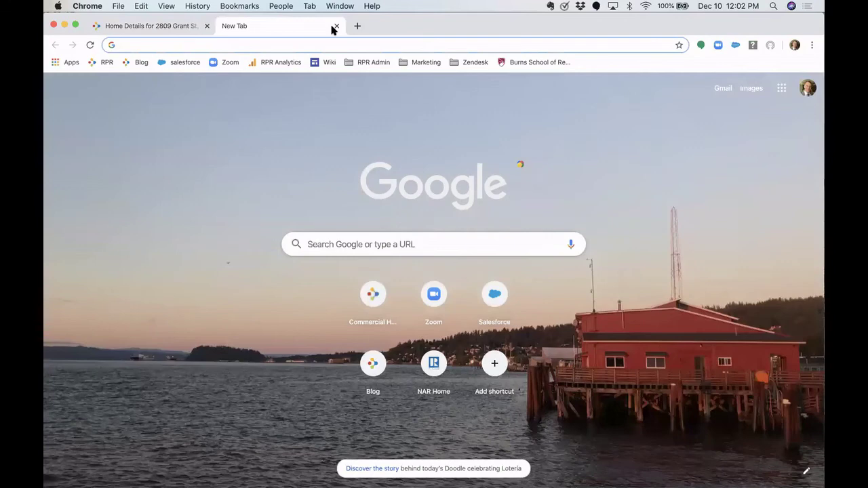
pyautogui.click(336, 26)
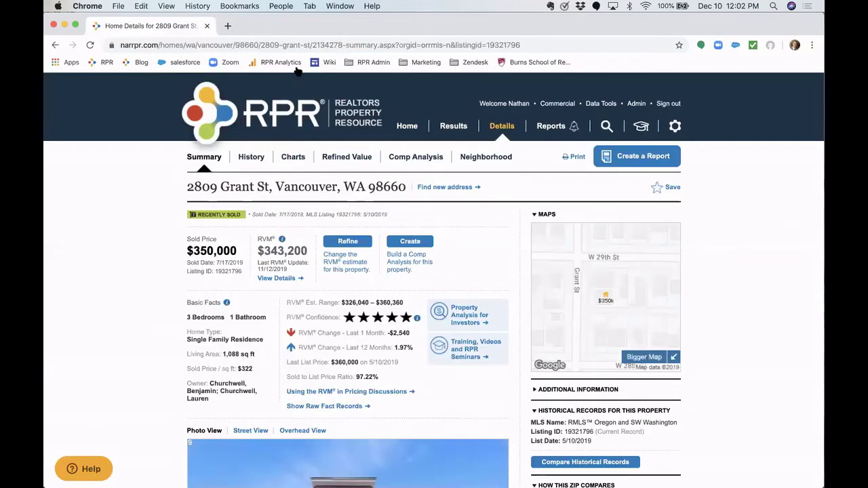
# - Open the Neighborhood tab and scroll through the Vancouver, WA 98660 summary
pyautogui.click(479, 160)
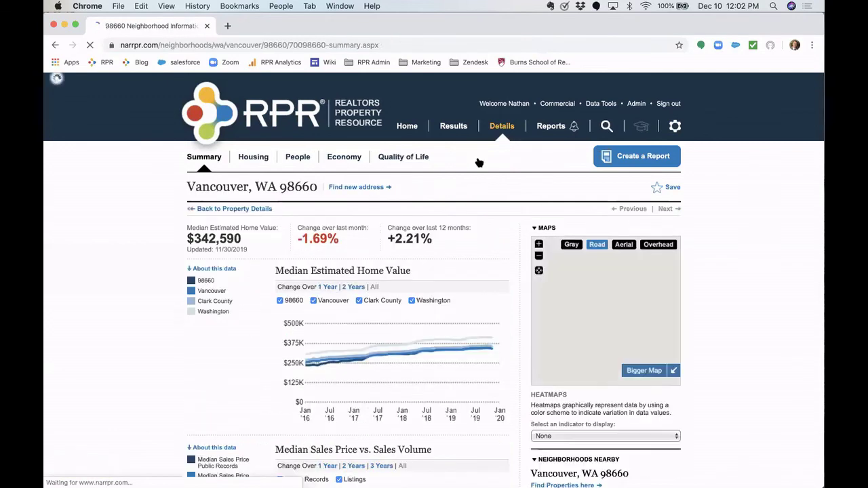
pyautogui.scroll(-2, 111, 267)
pyautogui.scroll(-10, 111, 267)
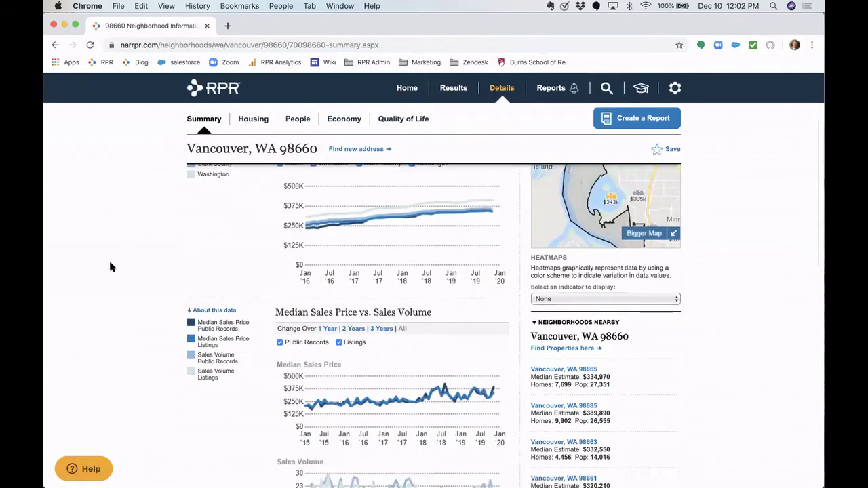
pyautogui.scroll(-8, 111, 267)
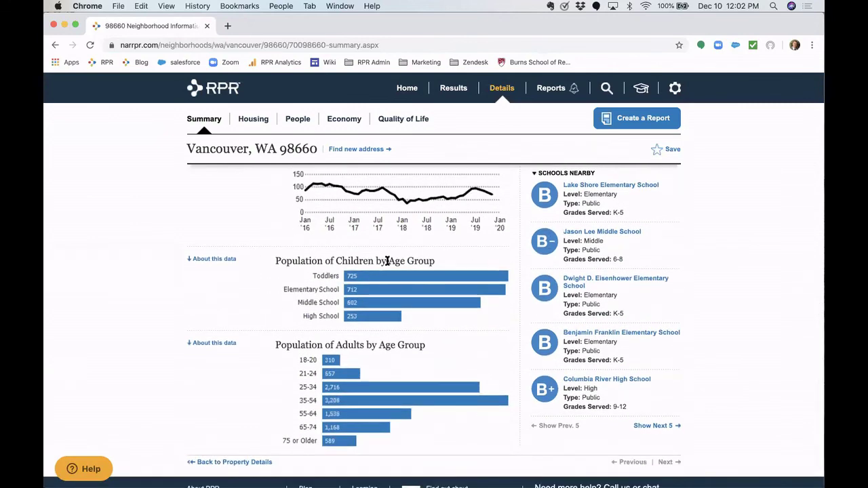
pyautogui.scroll(-1, 316, 365)
pyautogui.scroll(-2, 315, 365)
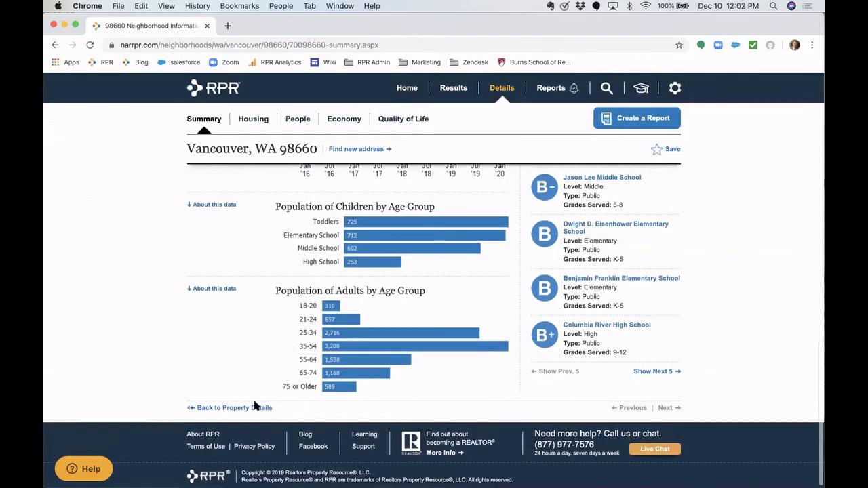
pyautogui.scroll(6, 310, 359)
pyautogui.scroll(2, 304, 382)
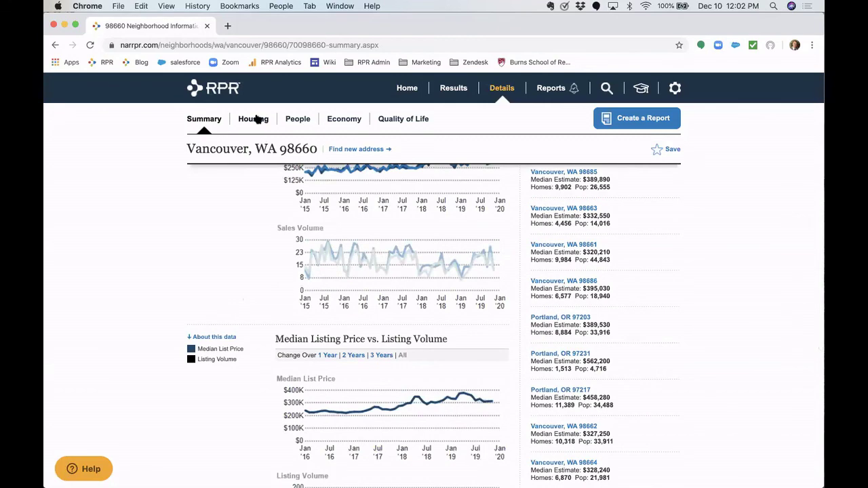
# - Review the neighborhood's Housing and People statistics, including education figures
pyautogui.click(261, 118)
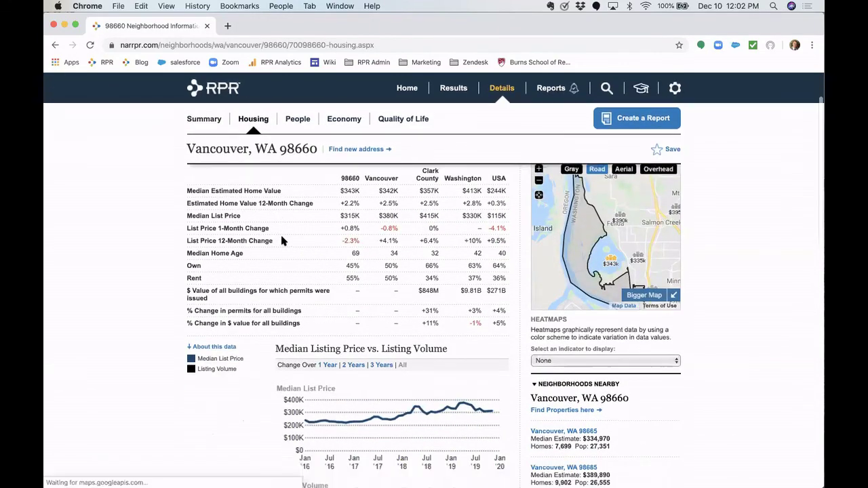
pyautogui.click(299, 131)
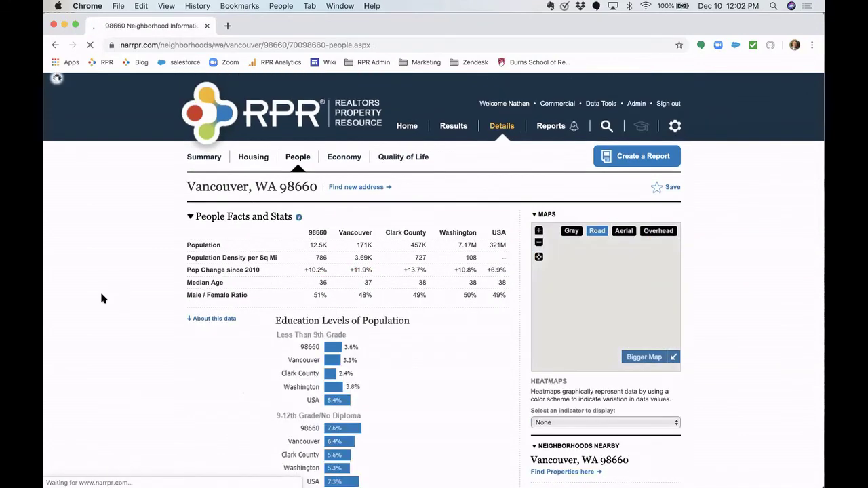
pyautogui.scroll(-3, 101, 298)
pyautogui.scroll(-5, 101, 299)
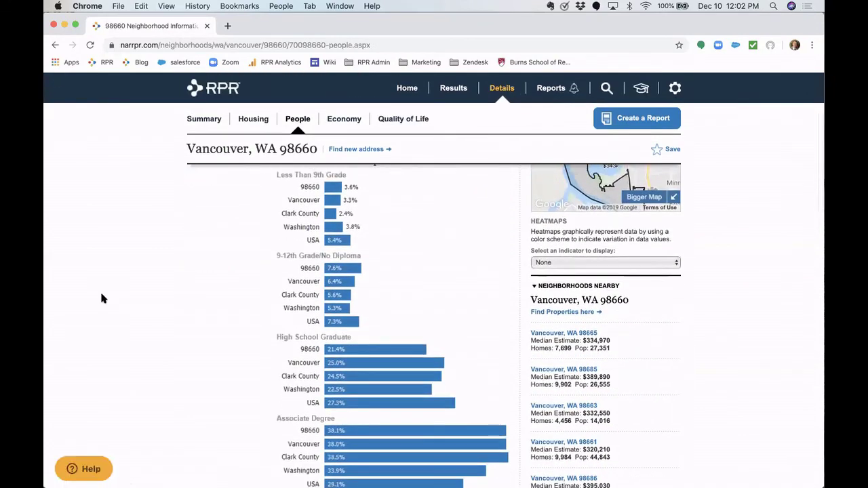
pyautogui.scroll(-3, 101, 298)
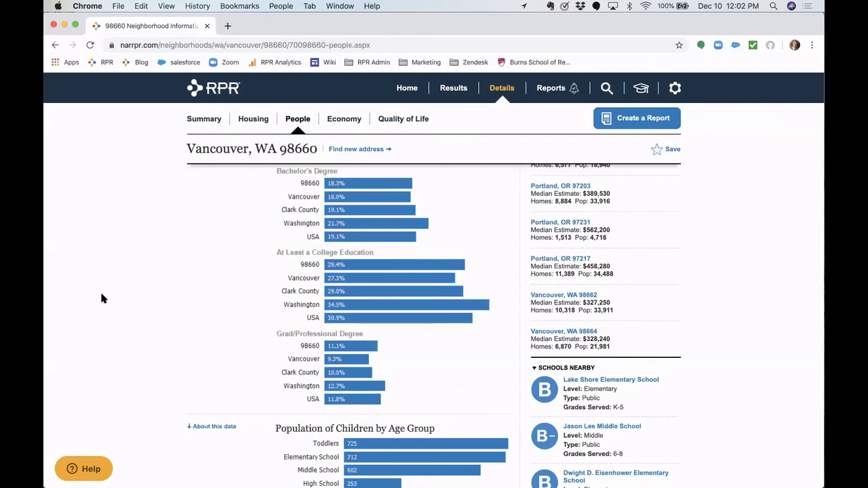
pyautogui.scroll(10, 101, 298)
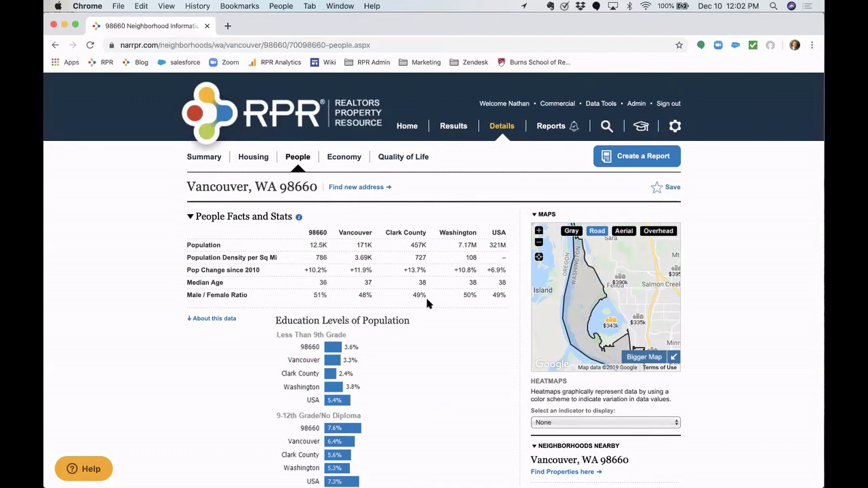
pyautogui.click(558, 103)
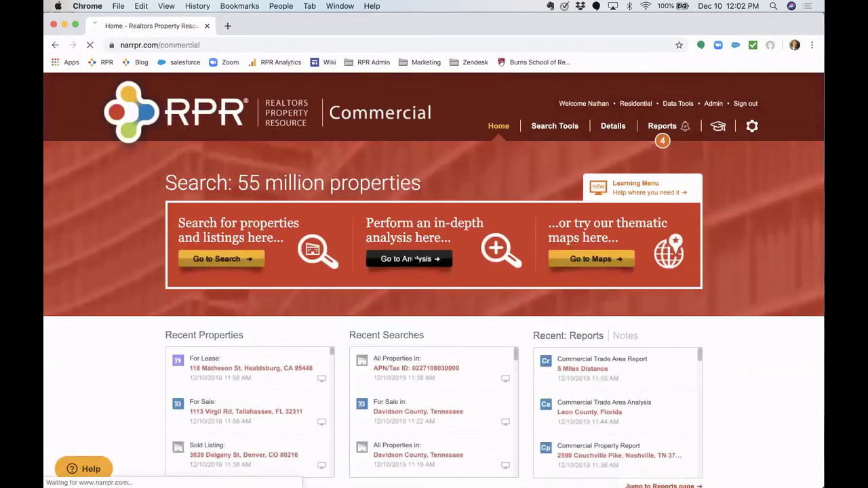
# - In the market analysis search, add a Who They Are attribute: Personal Finance: Other Debt
pyautogui.click(397, 259)
pyautogui.click(337, 354)
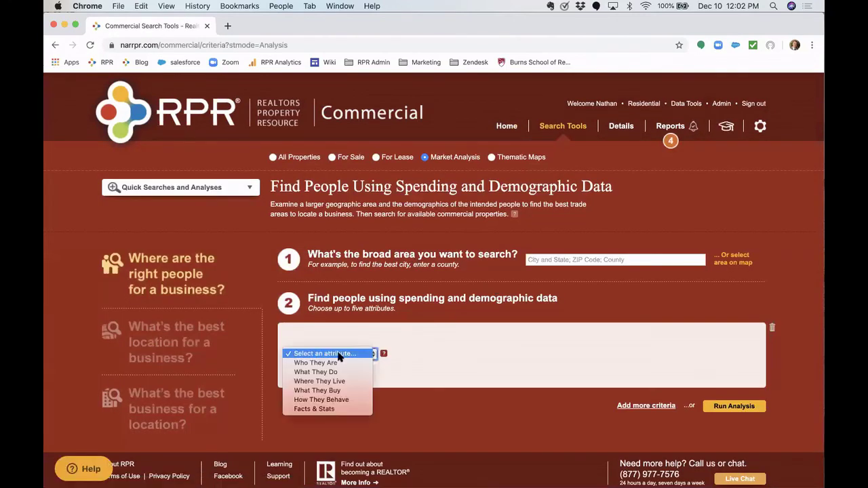
pyautogui.click(343, 364)
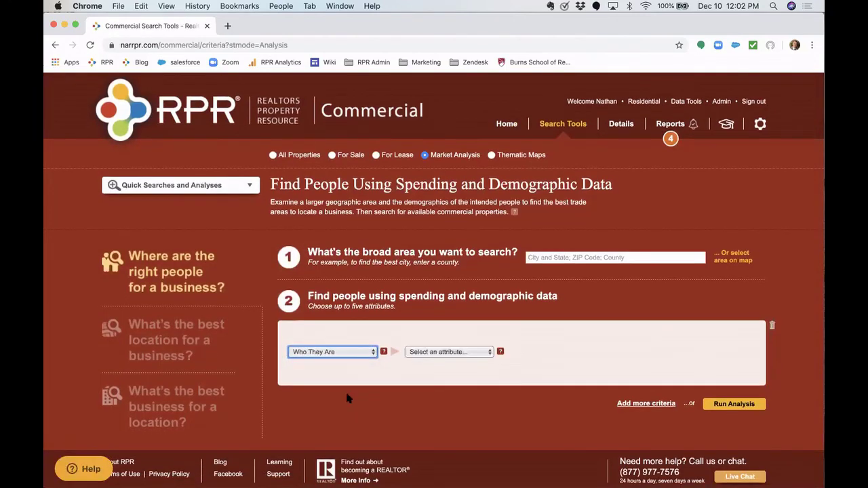
pyautogui.scroll(-1, 345, 390)
pyautogui.click(440, 321)
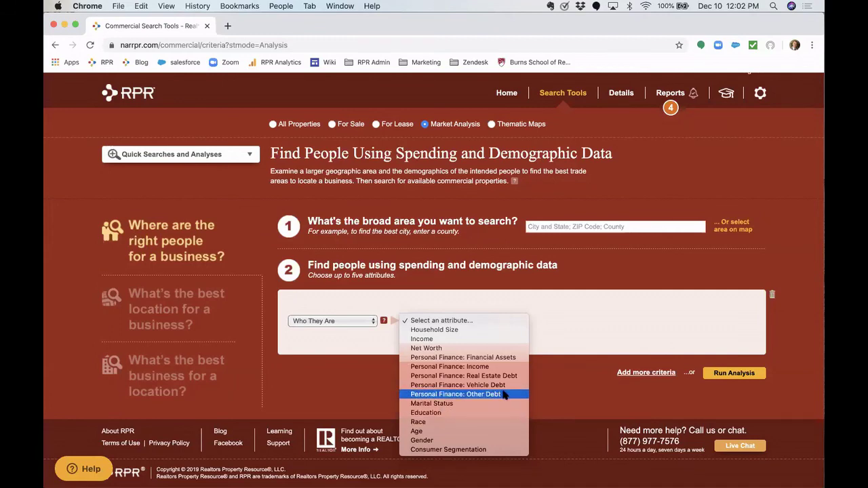
pyautogui.click(504, 394)
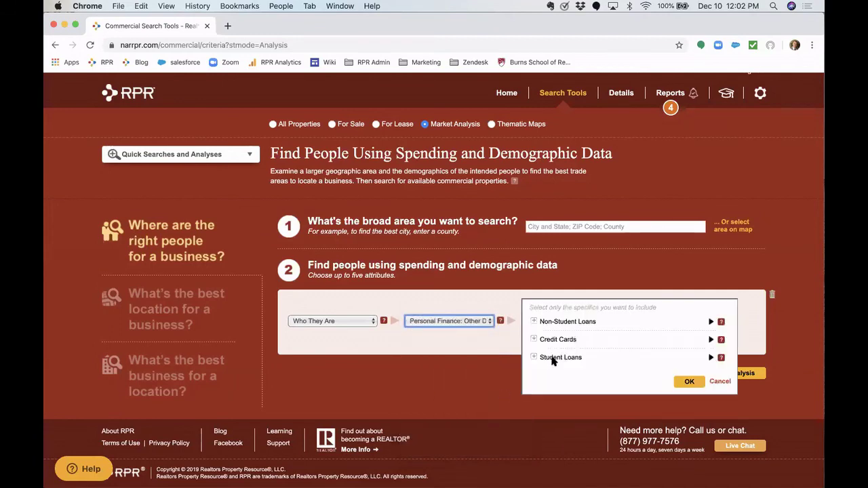
# - Preview the Student Loans specifics and the attribute list, then delete the attribute criteria row
pyautogui.click(553, 360)
pyautogui.click(553, 360)
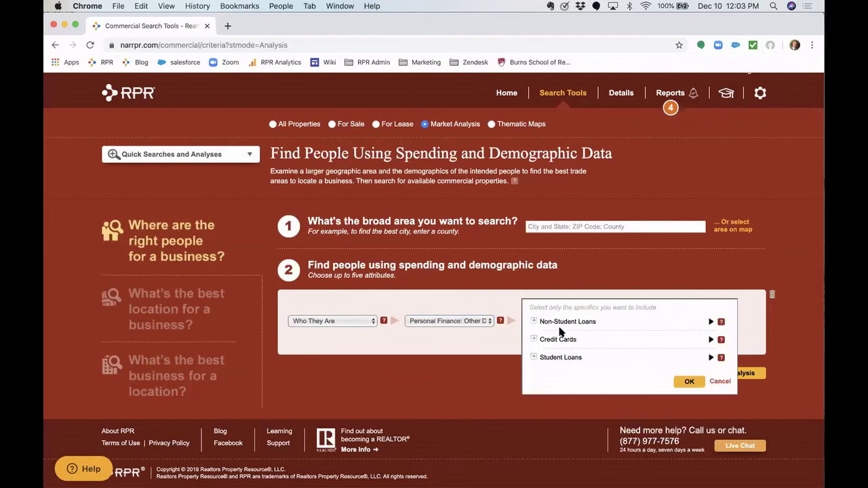
pyautogui.click(465, 320)
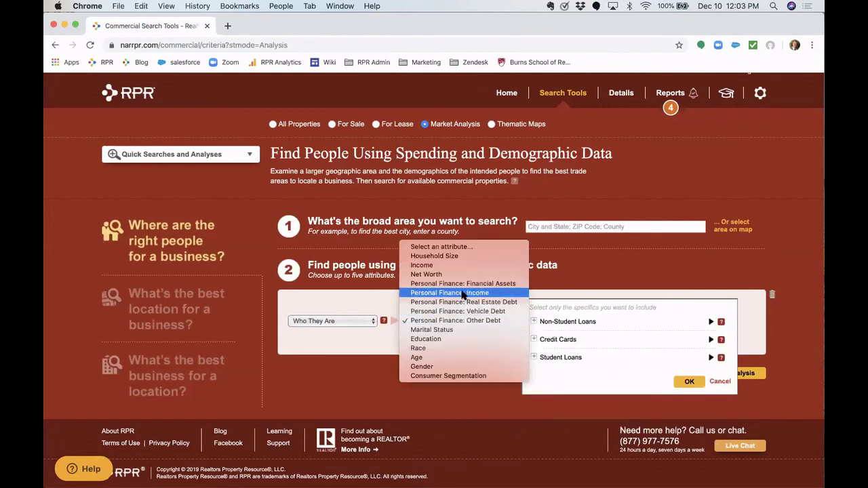
pyautogui.click(572, 269)
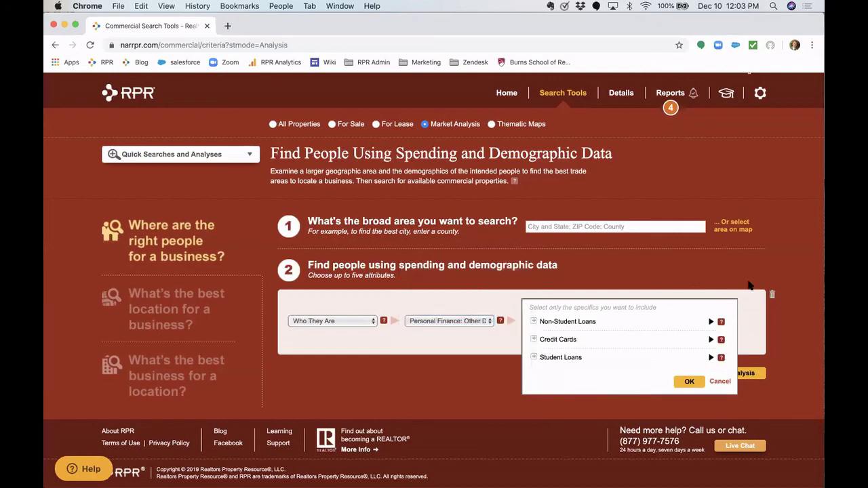
pyautogui.click(771, 295)
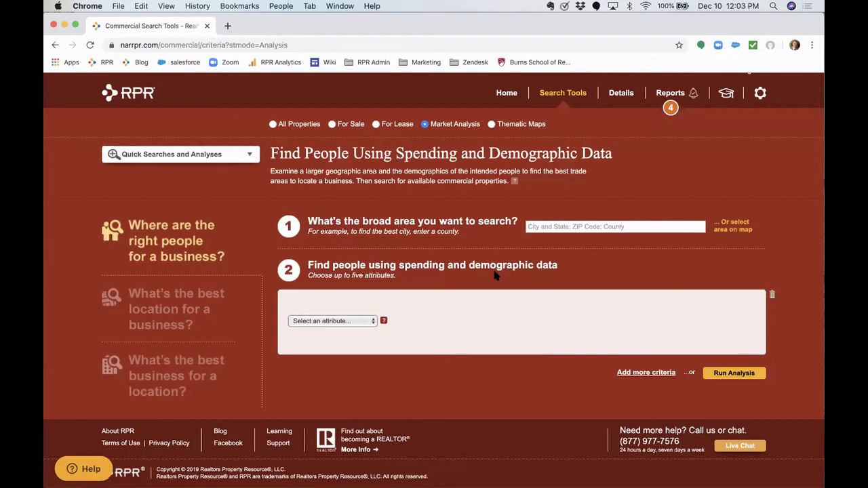
# - Return to the RPR Commercial home page and minimize the Chrome window
pyautogui.click(133, 100)
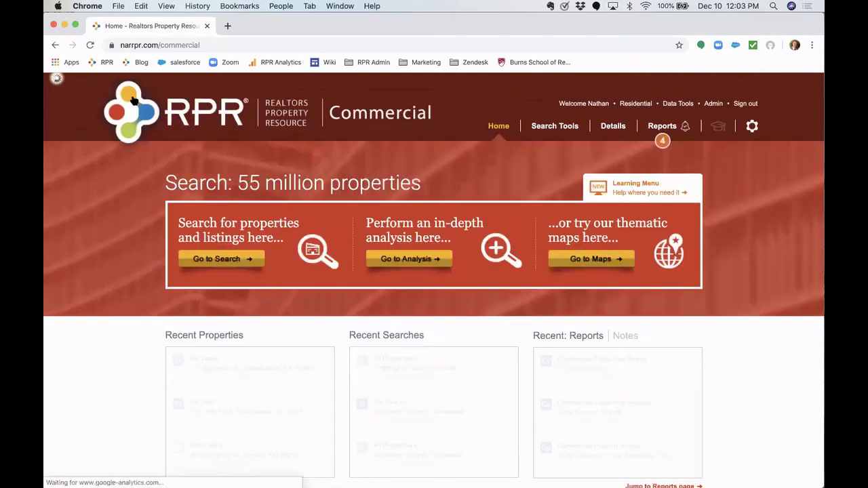
pyautogui.moveTo(46, 400)
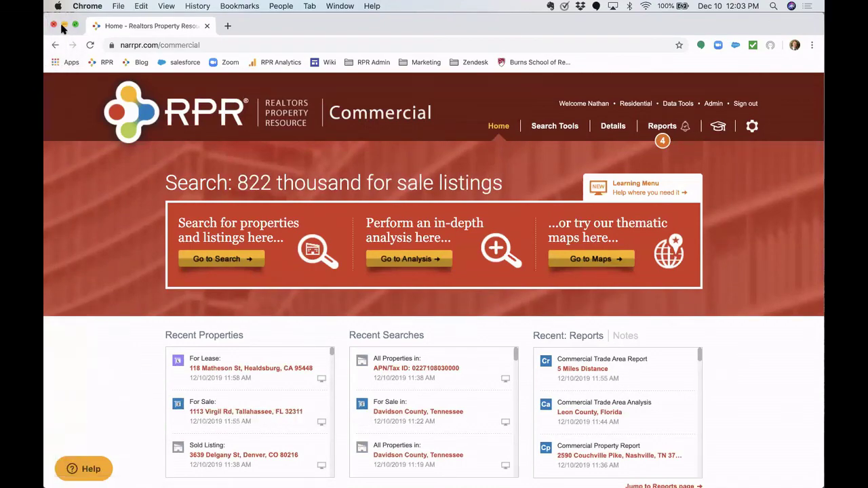
pyautogui.click(65, 26)
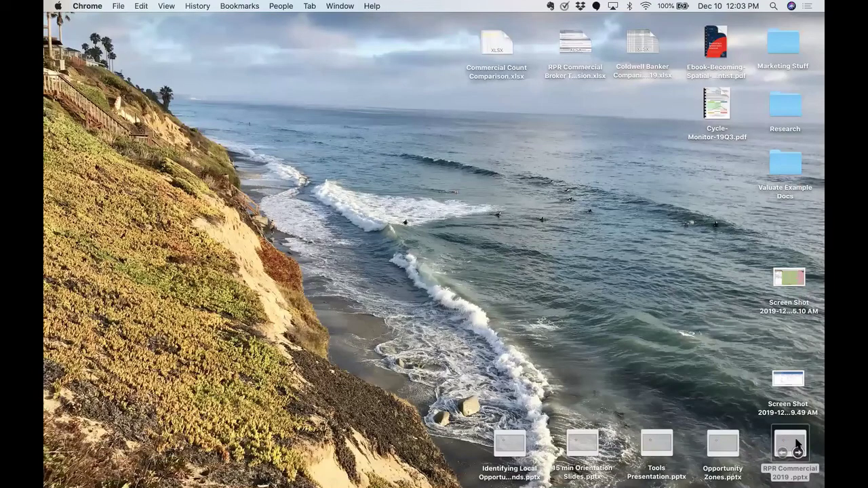
# - Open RPR Commercial 2019.pptx and run the slide show from slide 1
pyautogui.click(795, 444)
pyautogui.doubleClick(797, 444)
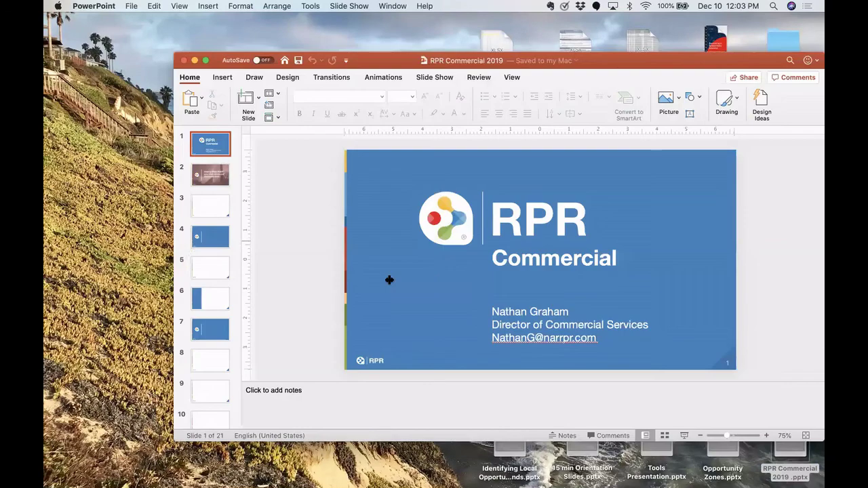
pyautogui.click(684, 436)
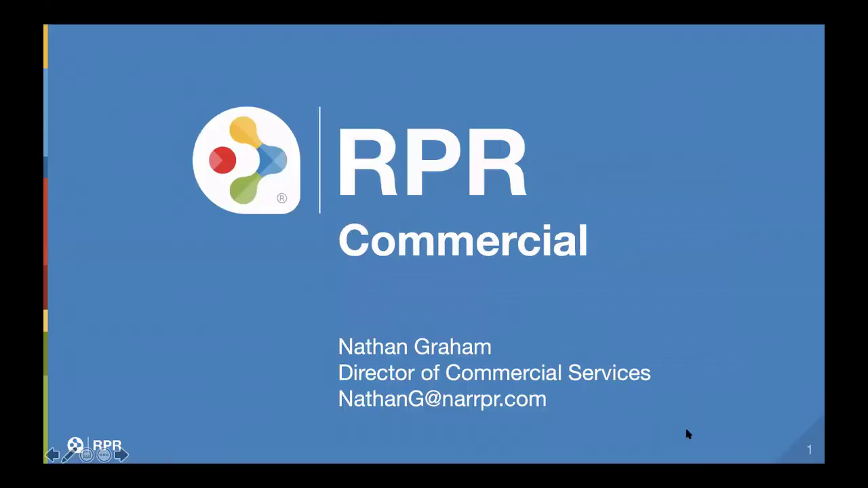